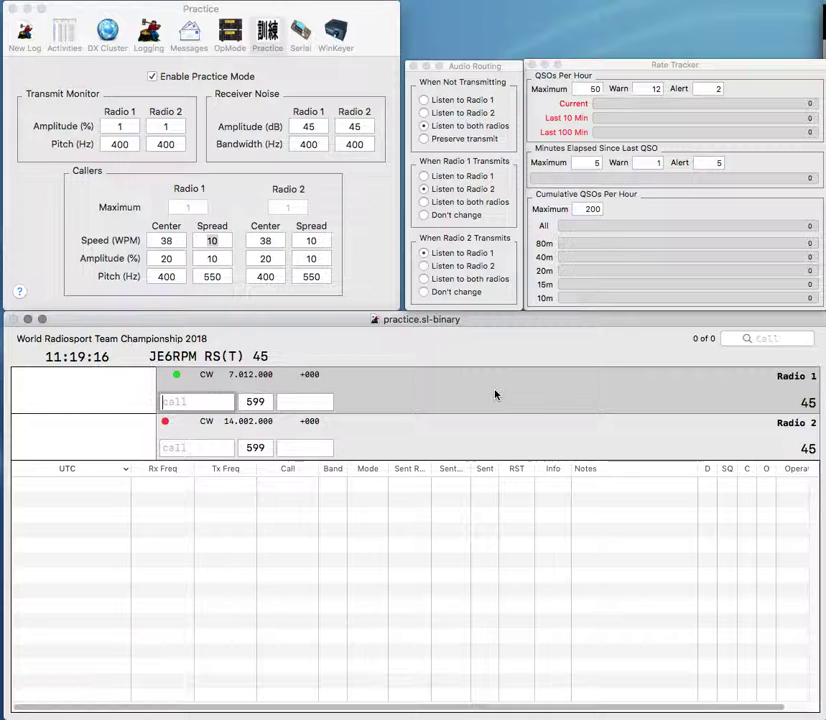
pyautogui.write('UY')
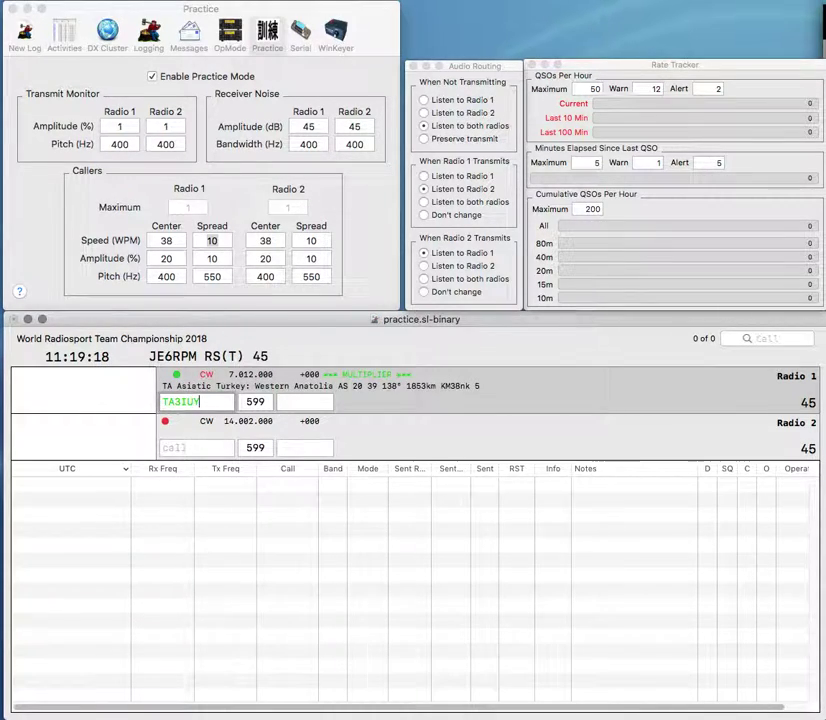
pyautogui.press('Return')
pyautogui.write('EA')
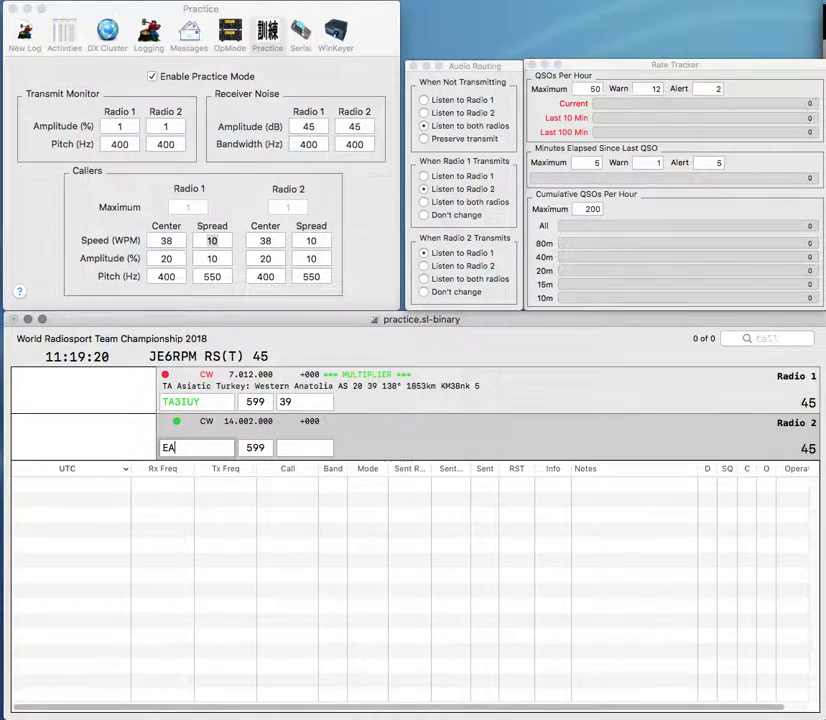
pyautogui.write('2LMI')
pyautogui.press('Return')
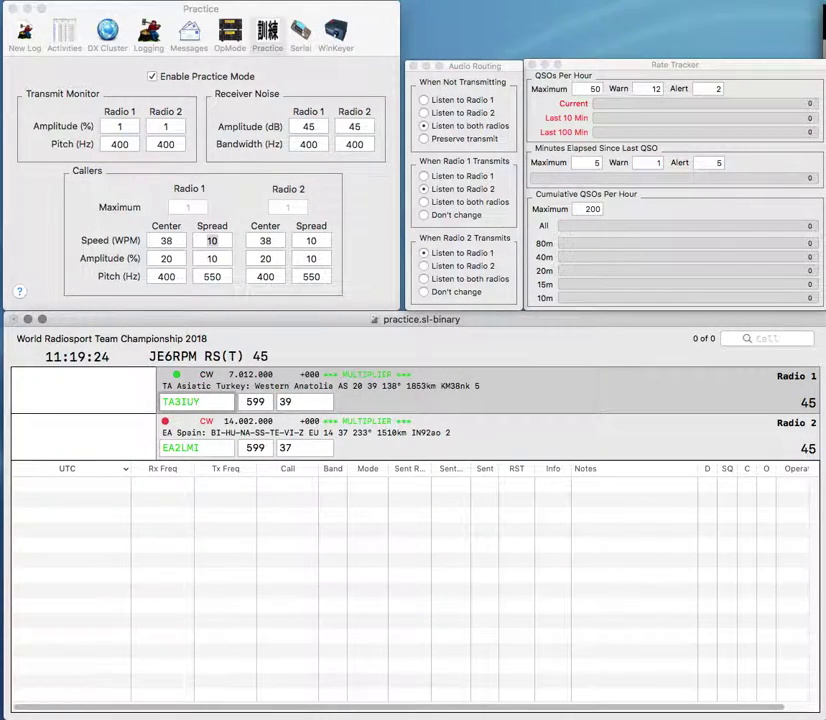
pyautogui.press('Return')
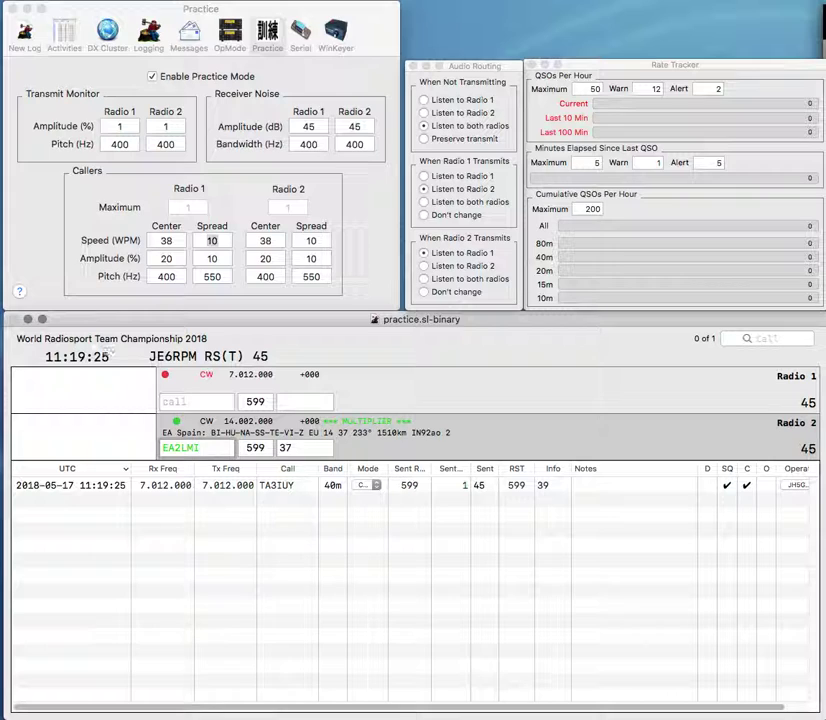
pyautogui.press('Return')
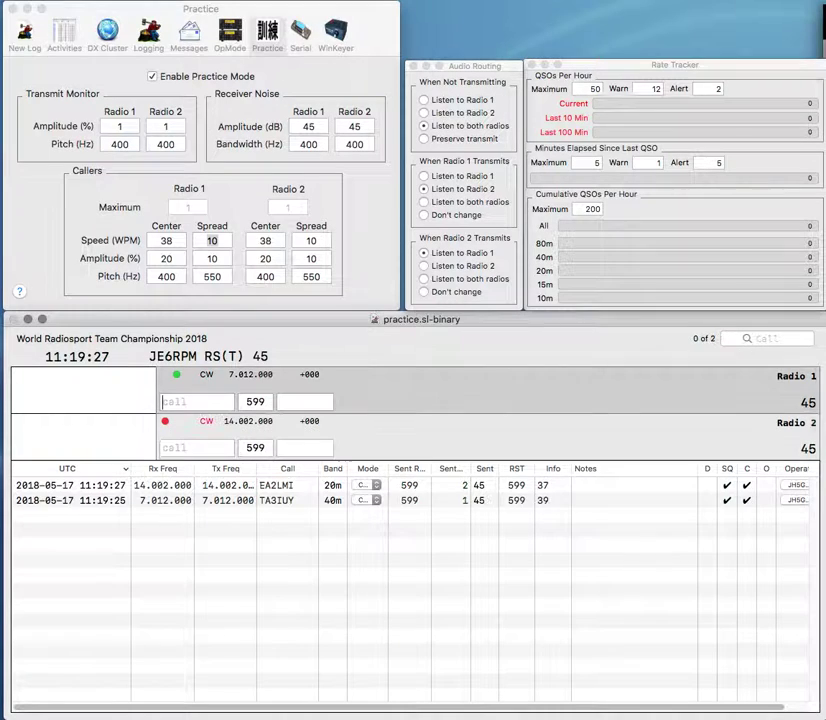
pyautogui.write('JE')
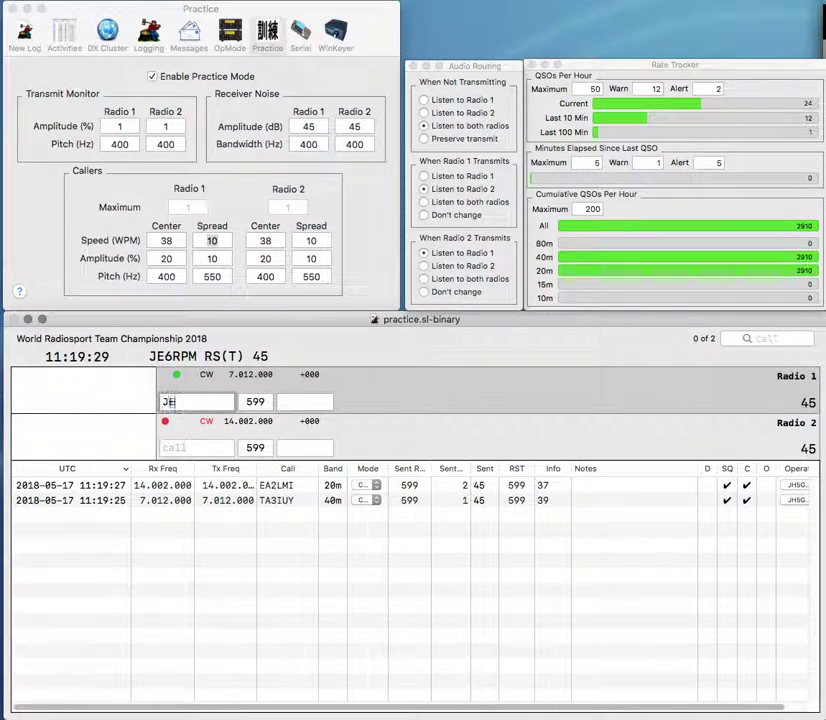
pyautogui.write('3RNC')
pyautogui.press('Return')
pyautogui.write('WA9WW')
pyautogui.write('J')
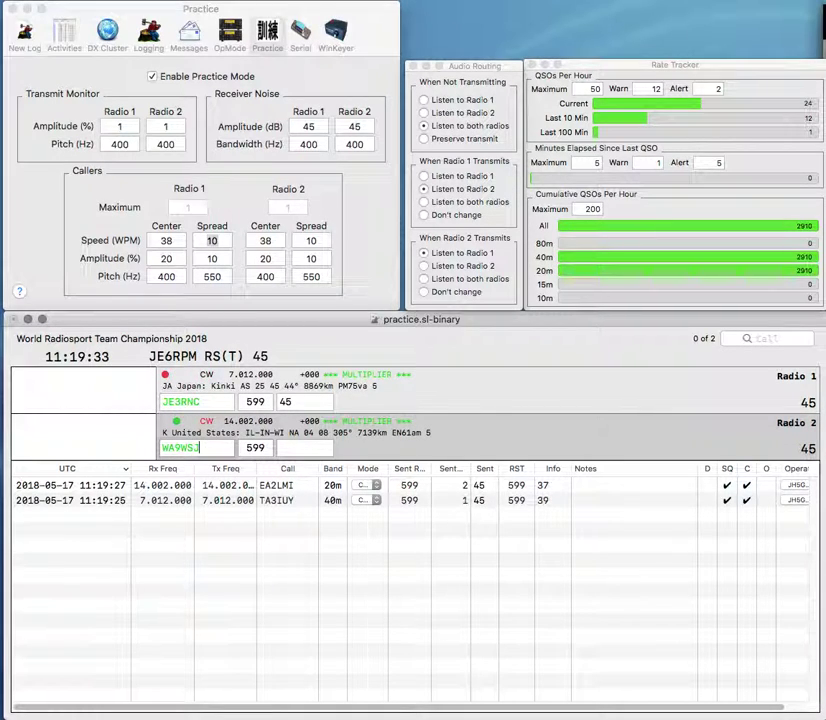
pyautogui.press('Return')
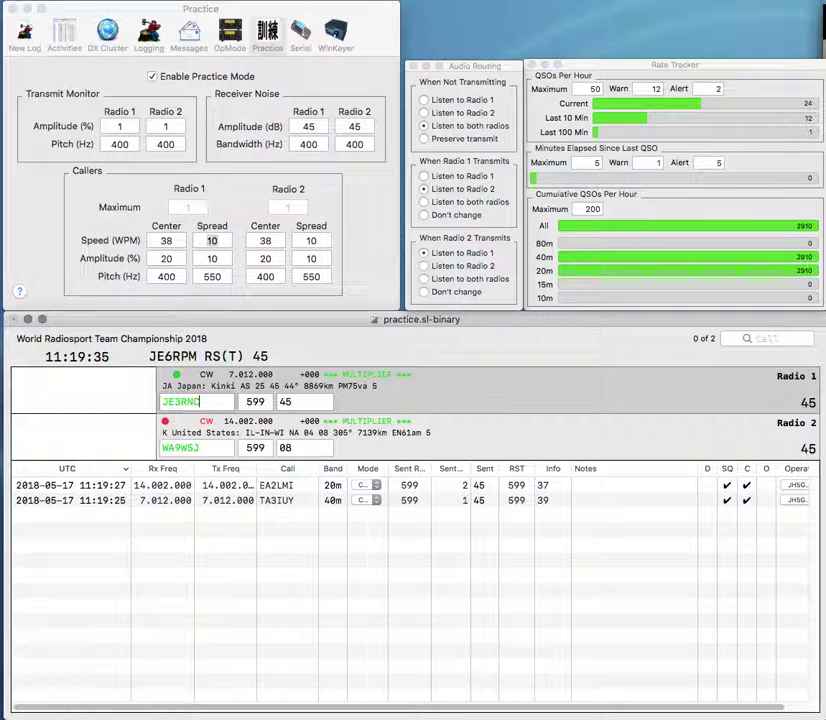
pyautogui.press('Return')
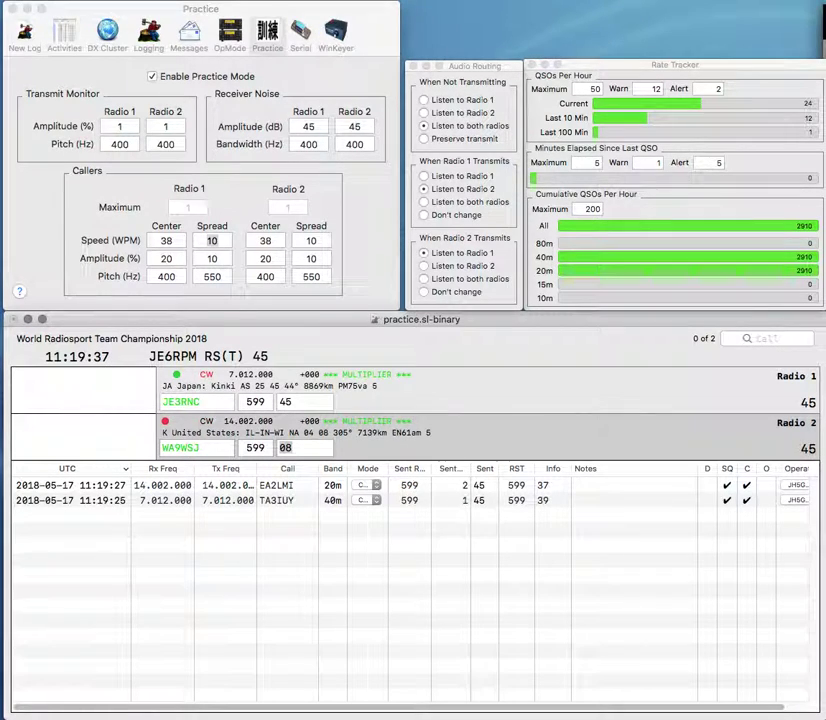
pyautogui.press('Return')
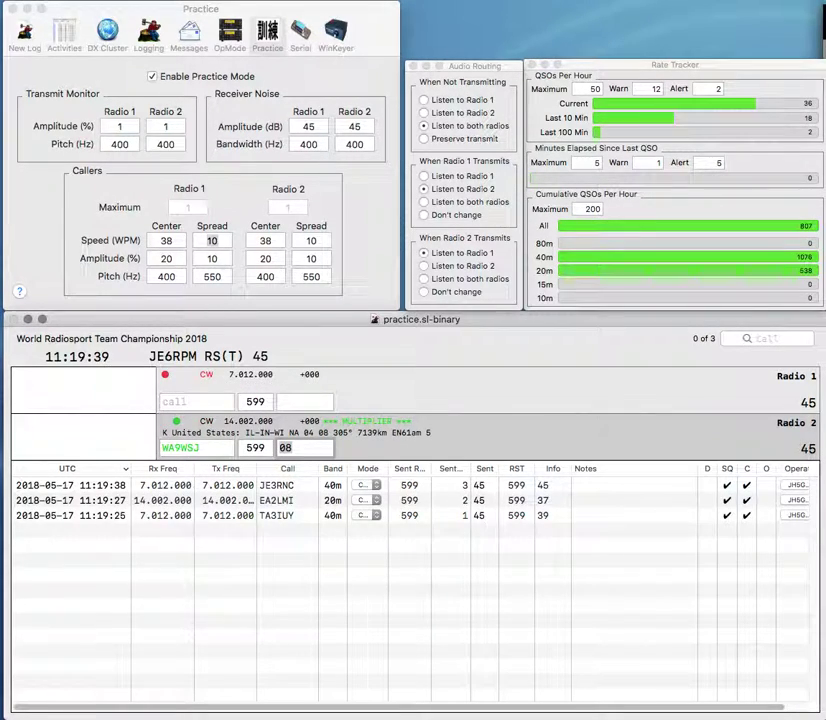
pyautogui.press('Return')
pyautogui.write('DG2')
pyautogui.write('BHB')
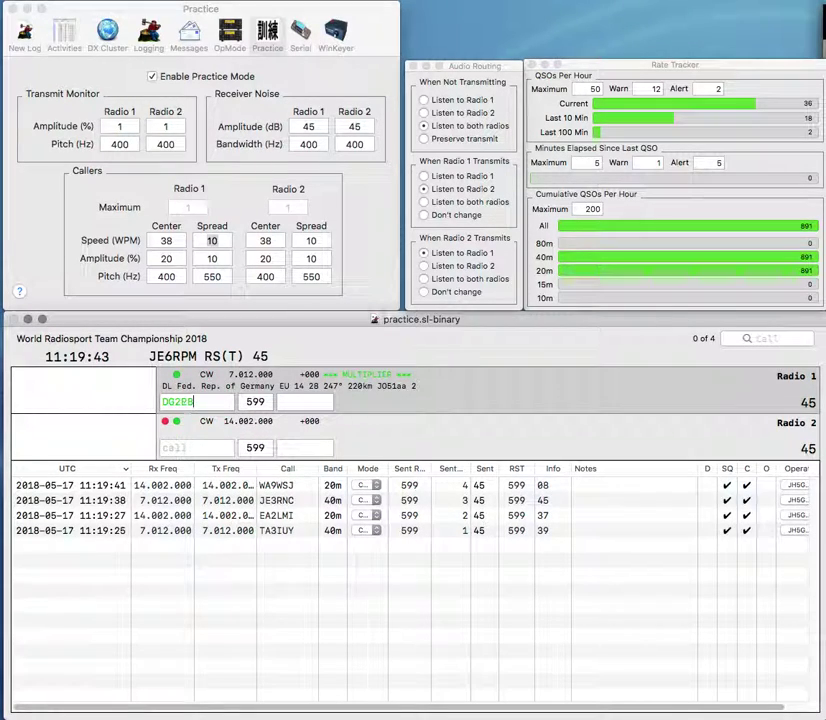
pyautogui.press('Return')
pyautogui.write('BM0DX')
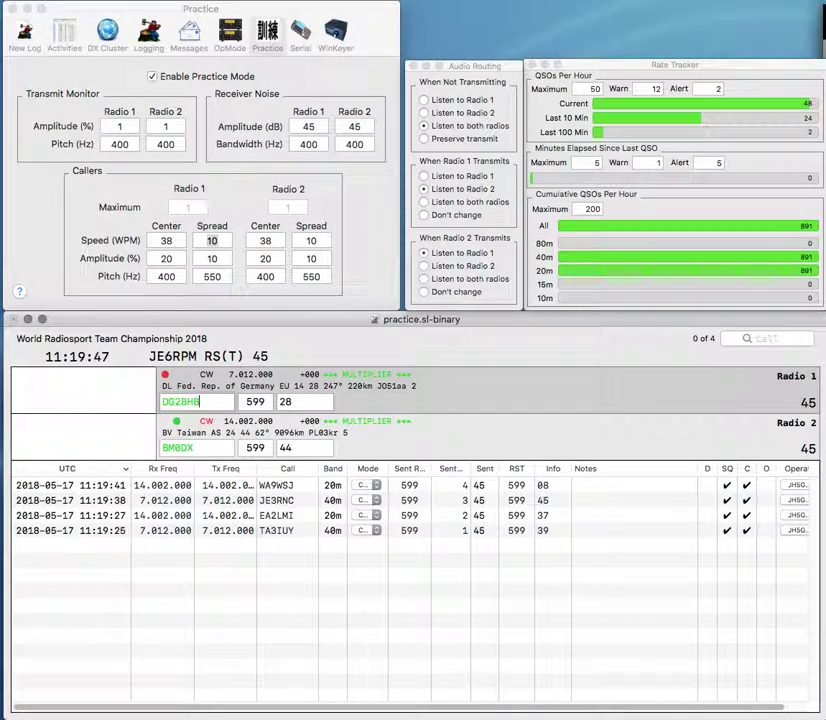
pyautogui.press('Return')
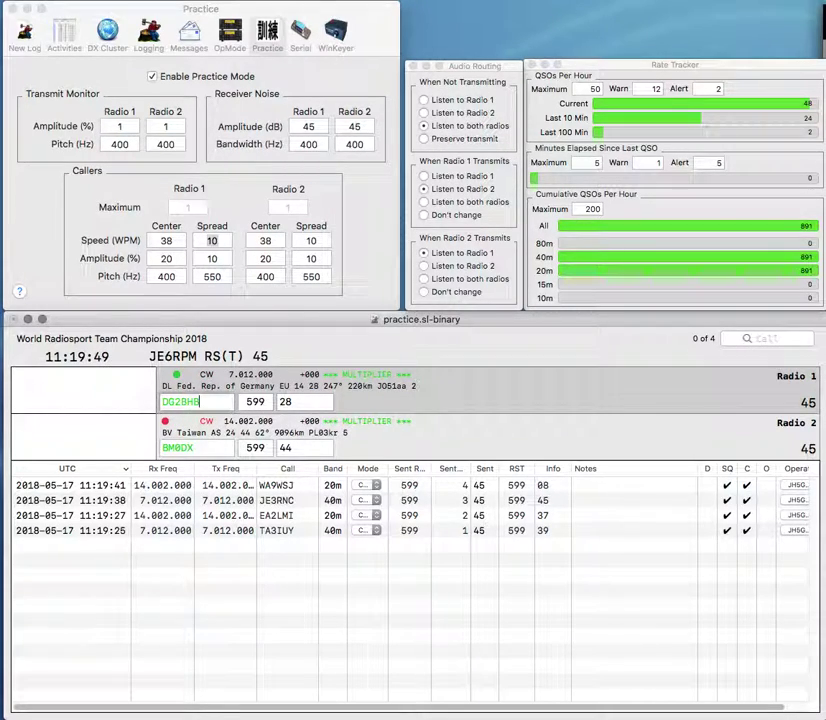
pyautogui.press('Return')
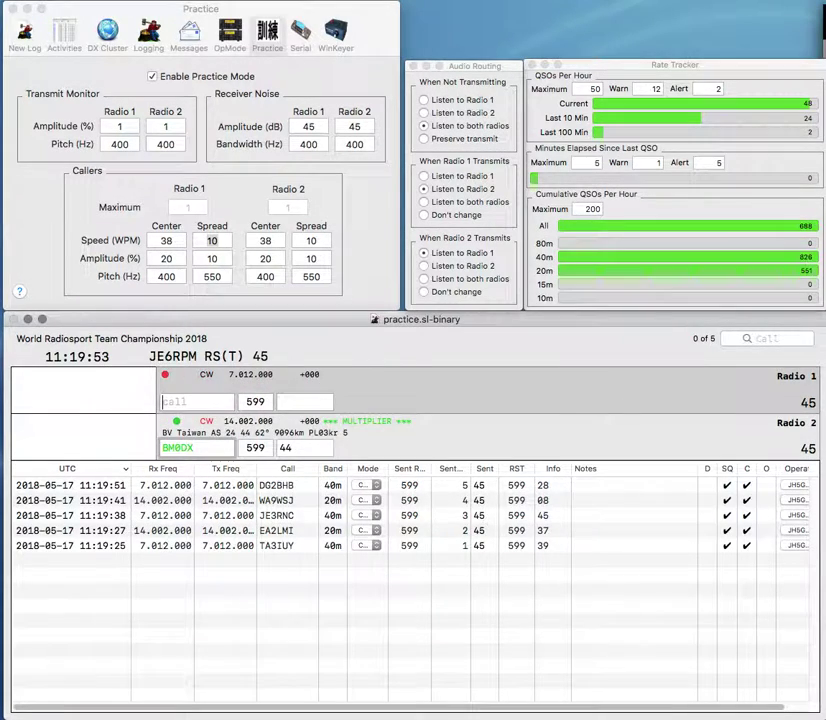
pyautogui.press('Return')
# Work and log the practice contacts OM3ED on Radio 1 (40m) and TM0HQ on Radio 2 (20m).
pyautogui.write('OM3ED')
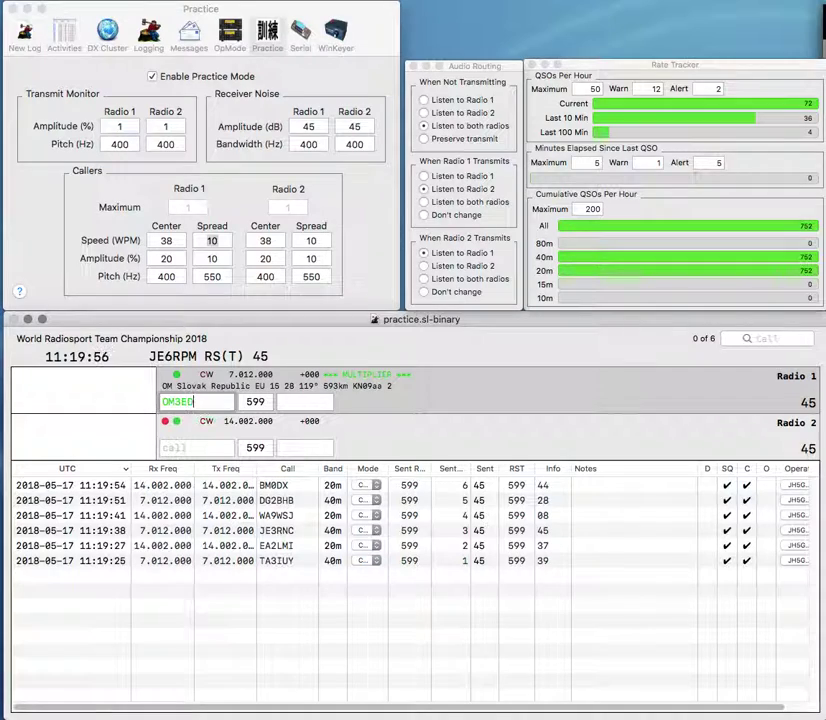
pyautogui.press('Return')
pyautogui.write('TM0HQ')
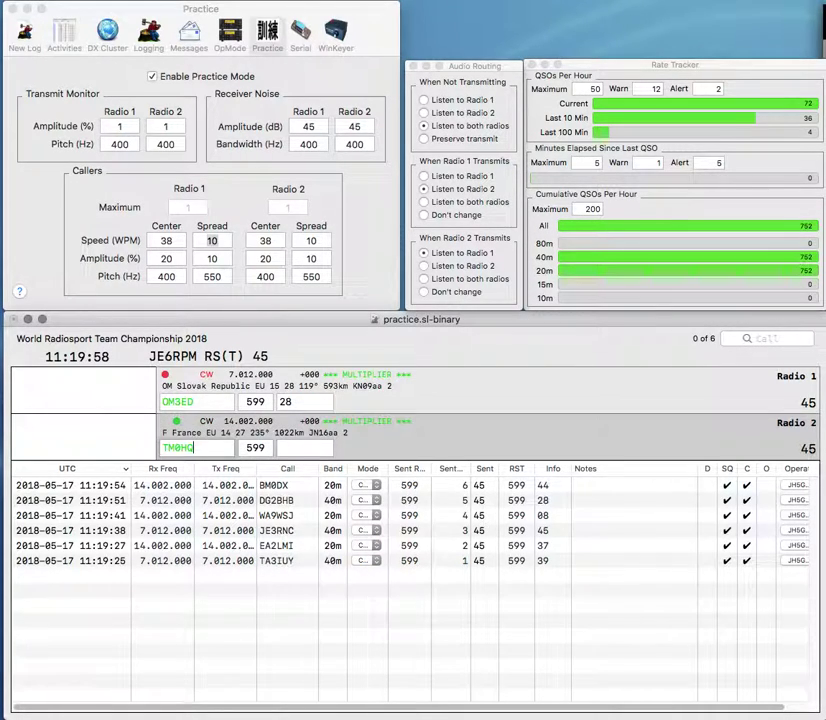
pyautogui.press('Return')
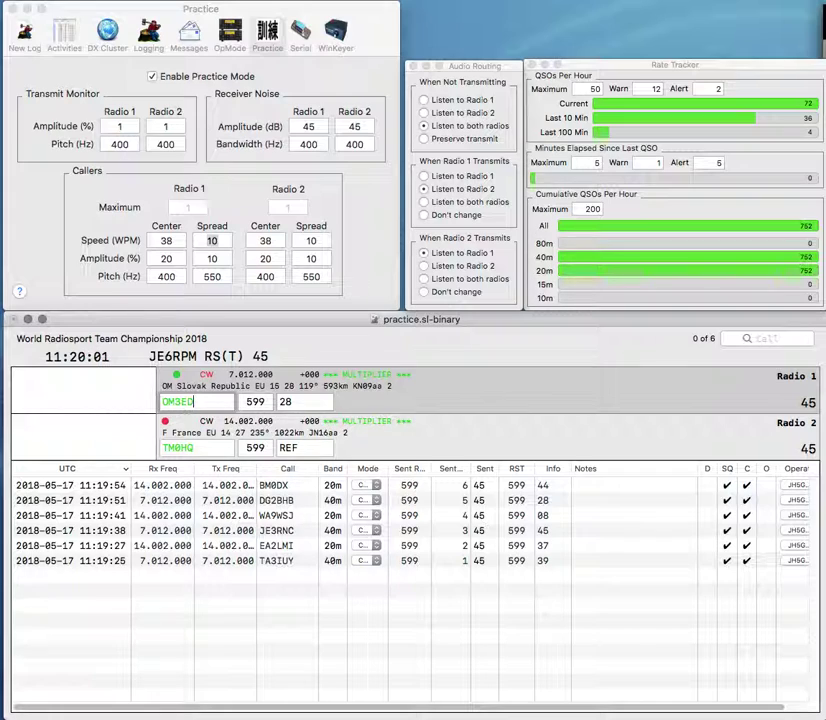
pyautogui.press('Return')
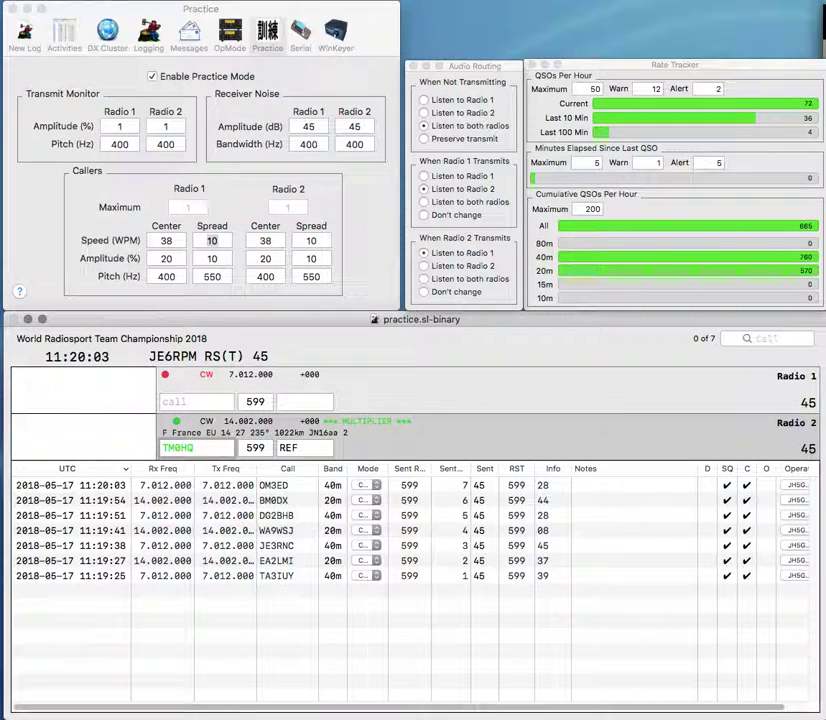
pyautogui.press('Return')
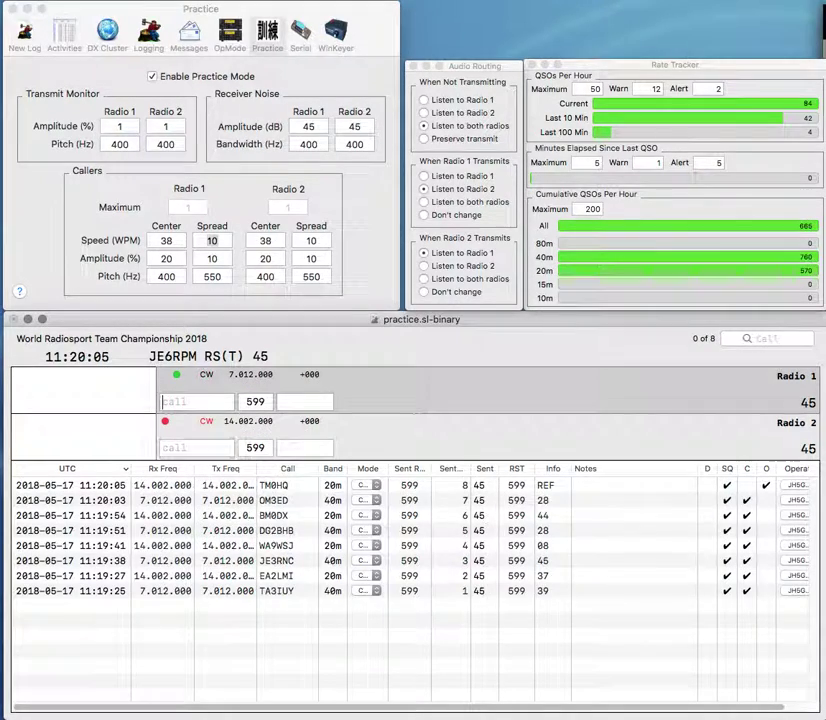
pyautogui.write('VE7BYI')
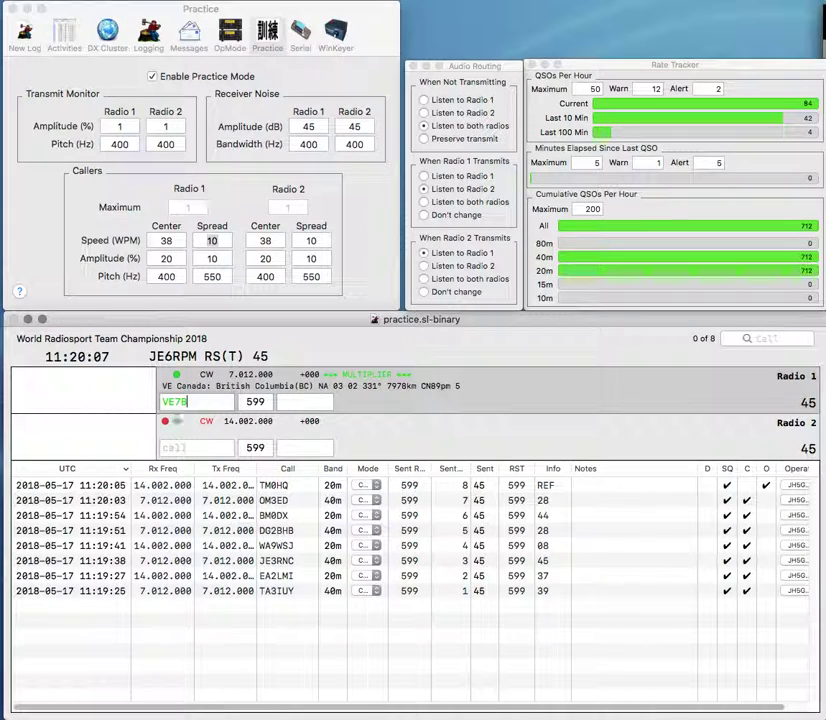
pyautogui.press('Return')
pyautogui.write('AA4GA')
pyautogui.press('Return')
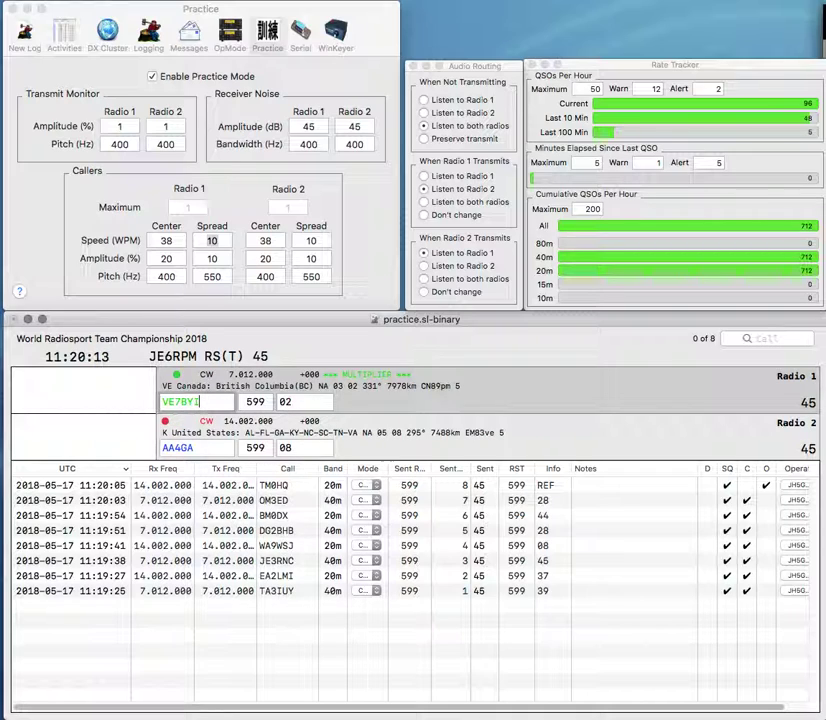
pyautogui.press('Return')
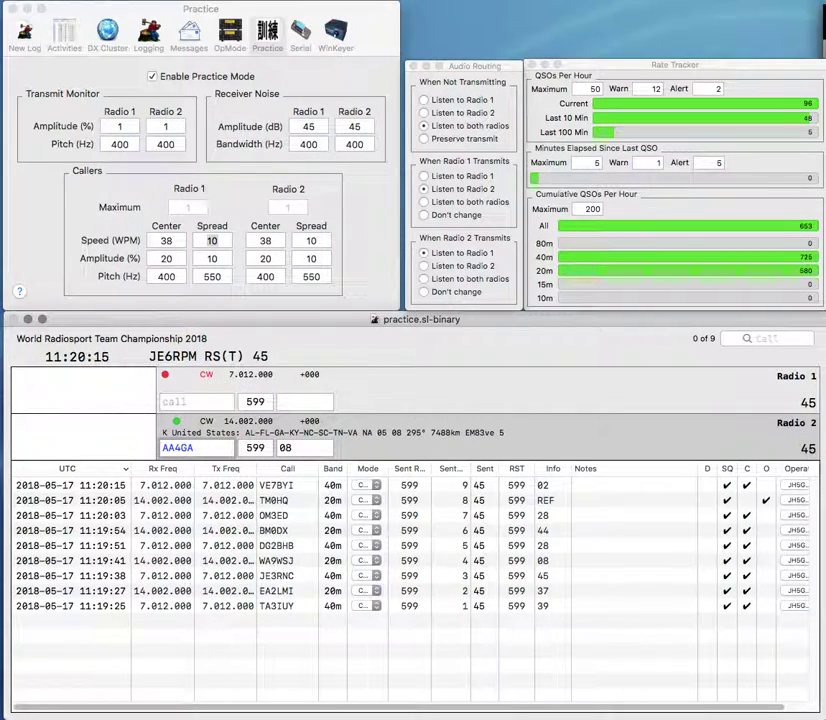
pyautogui.press('Return')
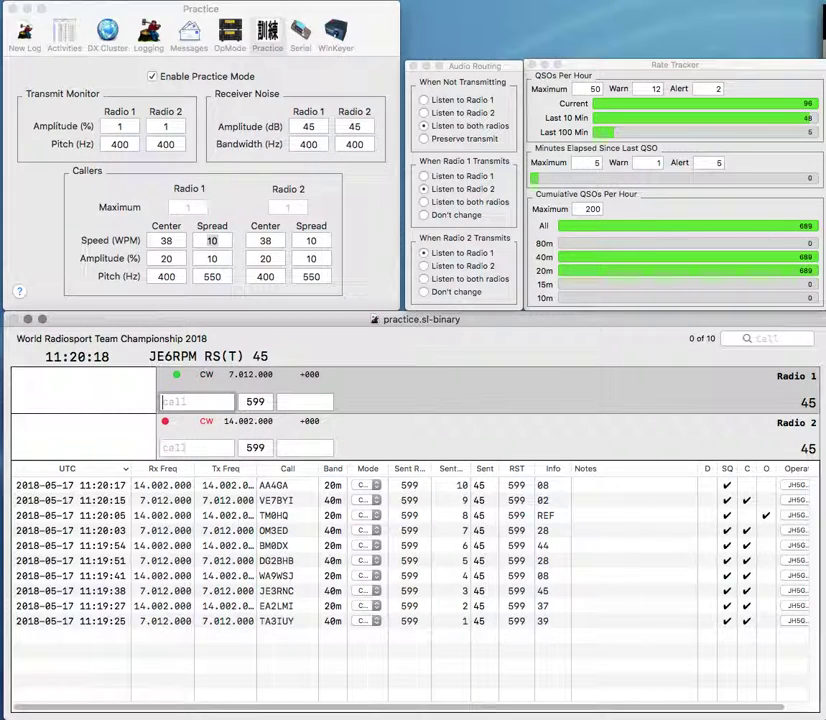
pyautogui.write('HU00')
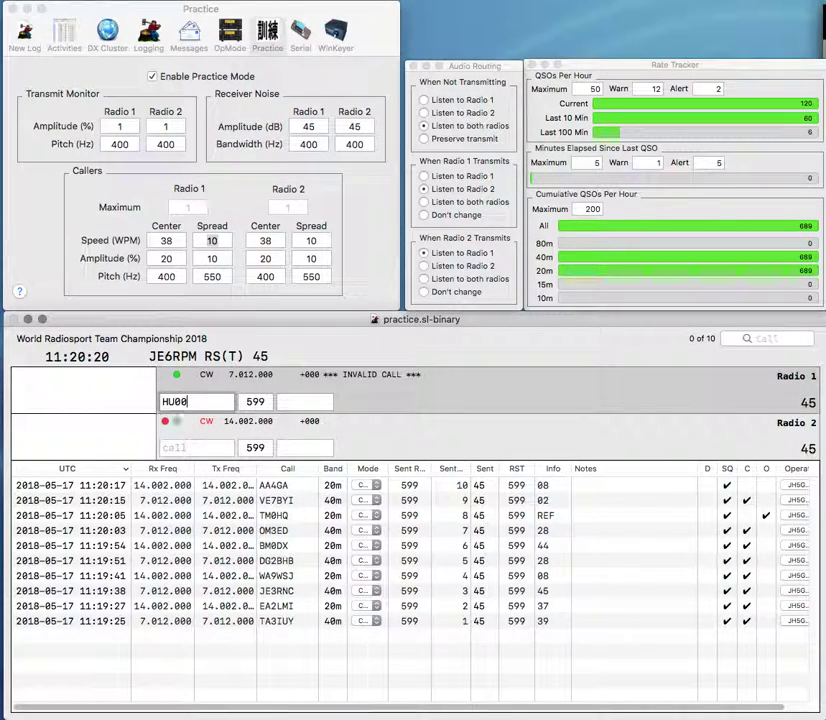
pyautogui.press('BackSpace')
pyautogui.write('YS')
pyautogui.press('Return')
pyautogui.write('11')
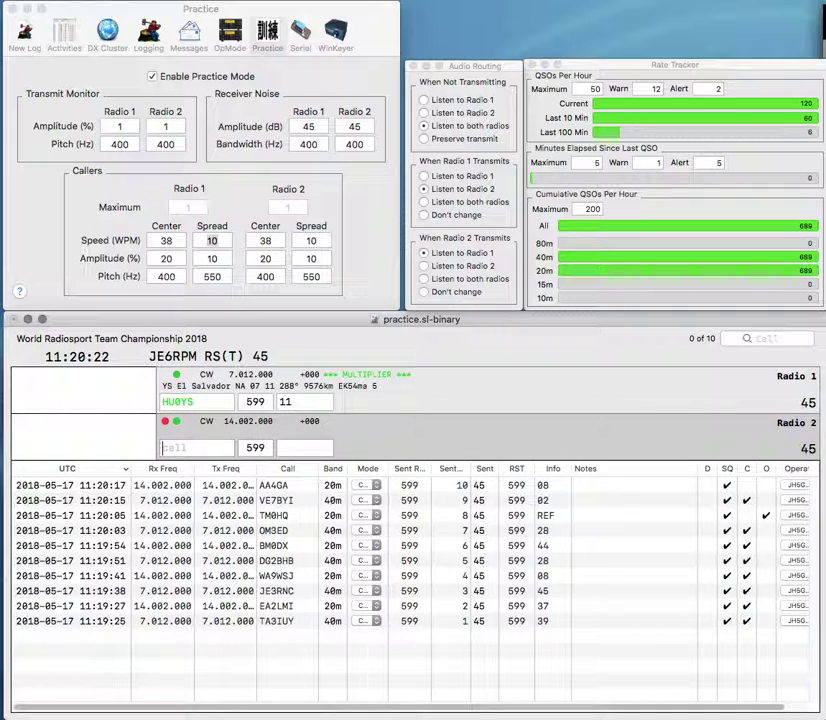
pyautogui.click(164, 448)
pyautogui.write('RK9F')
pyautogui.press('Return')
pyautogui.write('30')
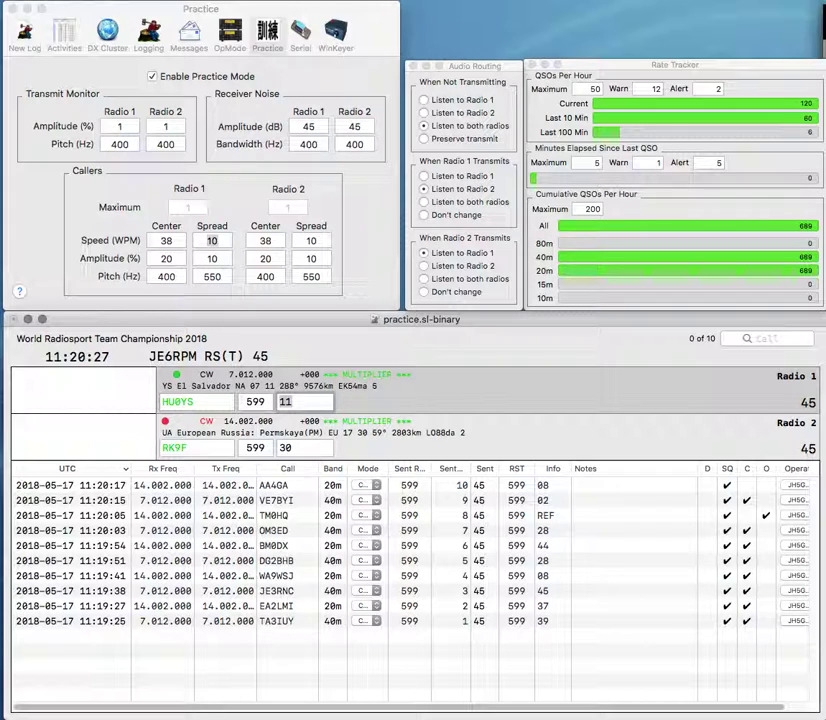
# Set the received exchange for HU0YS to CRAS and log both HU0YS on Radio 1 and RK9F on Radio 2.
pyautogui.write('CRAS')
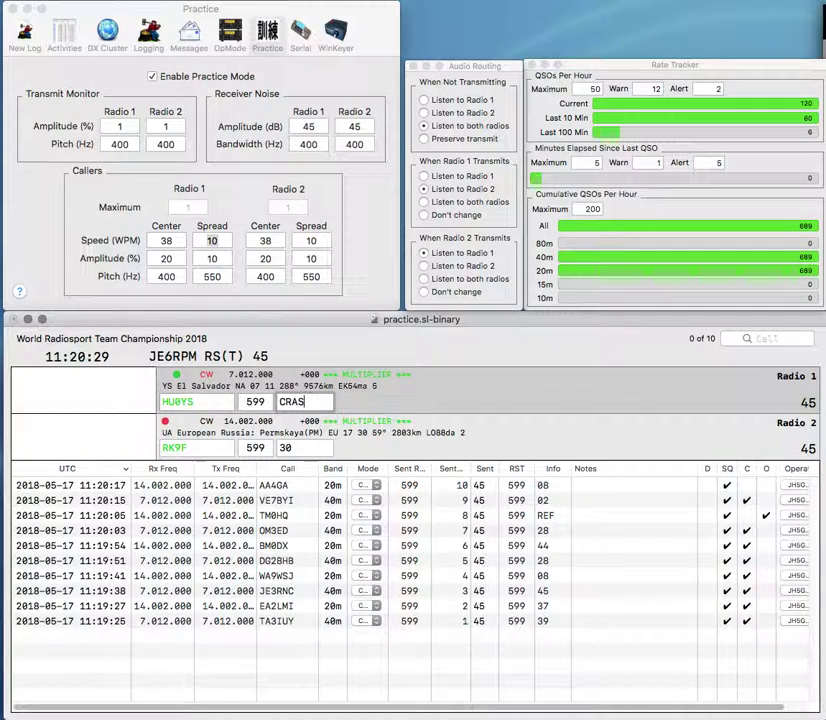
pyautogui.press('Return')
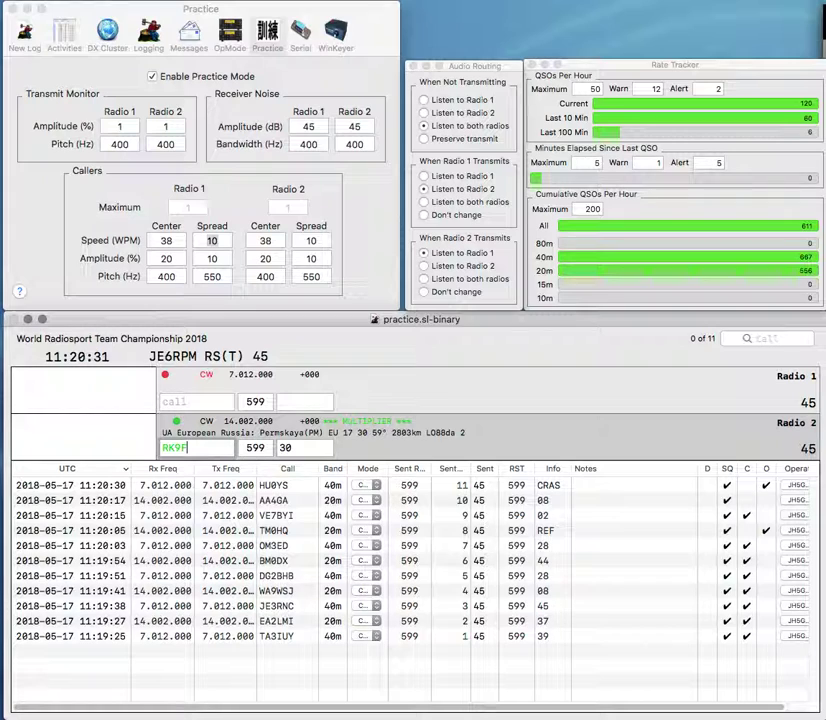
pyautogui.press('Return')
pyautogui.write('JI7GBI')
pyautogui.press('Return')
pyautogui.write('KB1DDO')
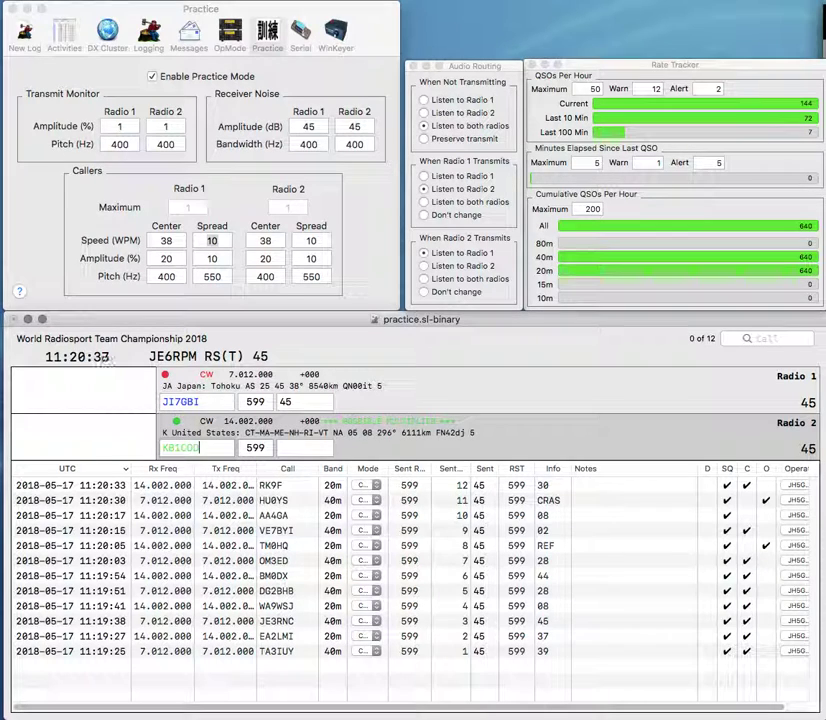
pyautogui.press('Return')
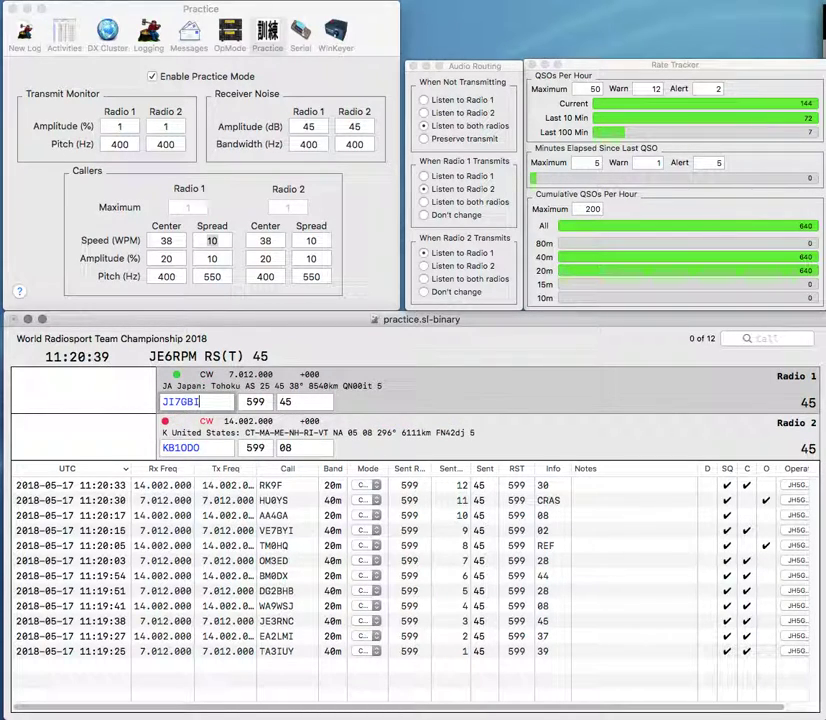
pyautogui.press('Return')
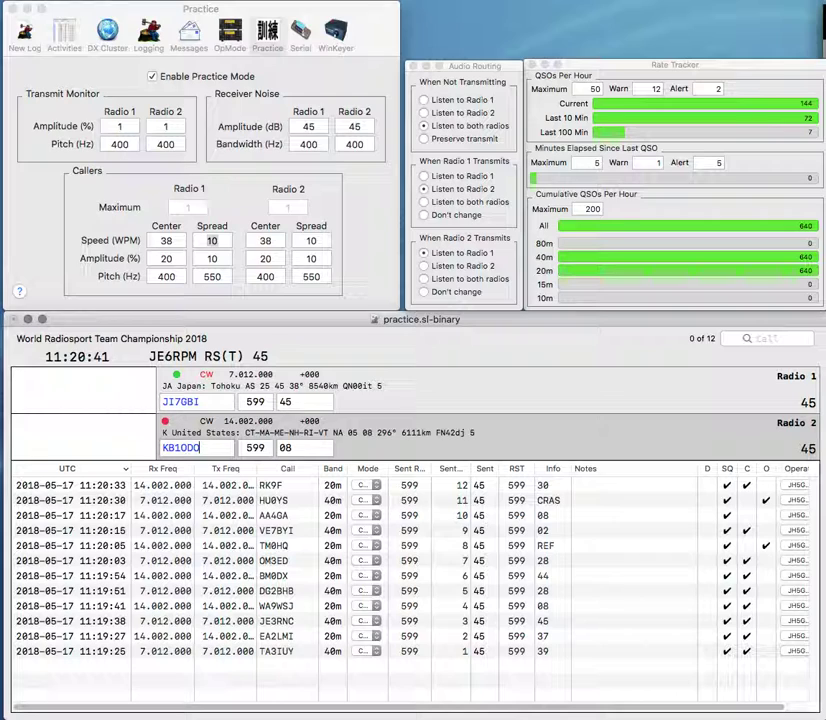
pyautogui.press('Return')
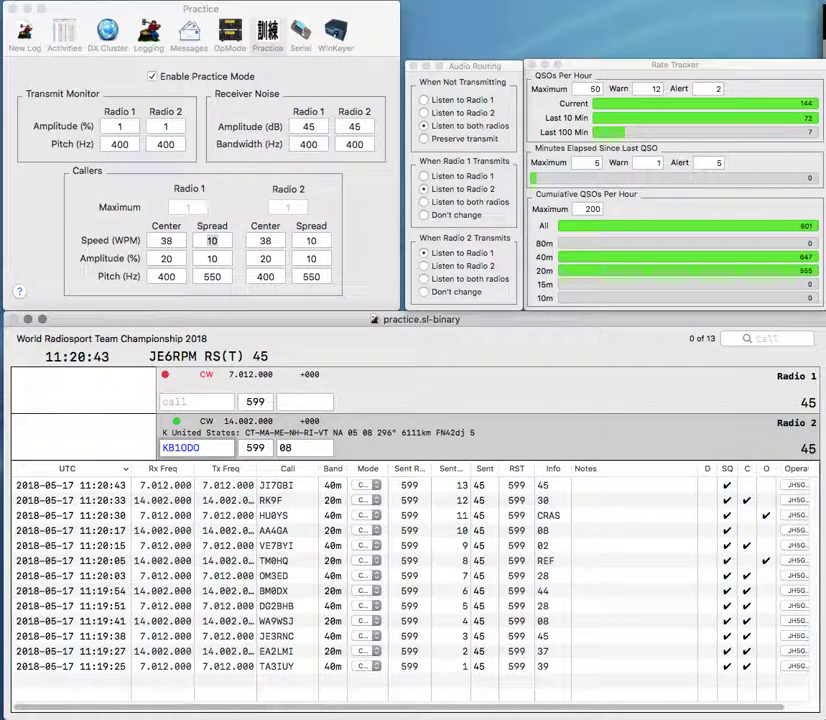
pyautogui.press('Return')
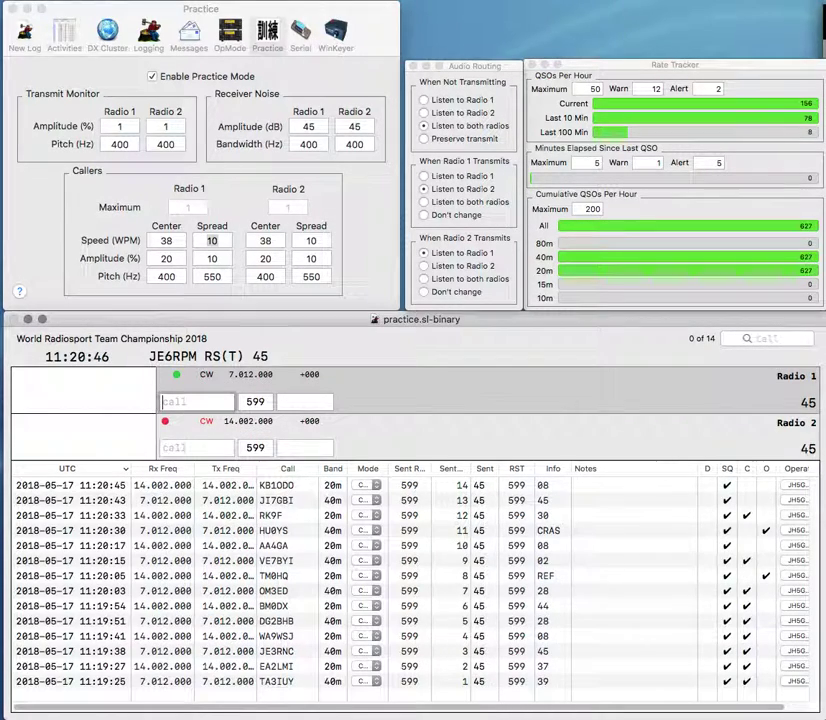
pyautogui.write('K7JF')
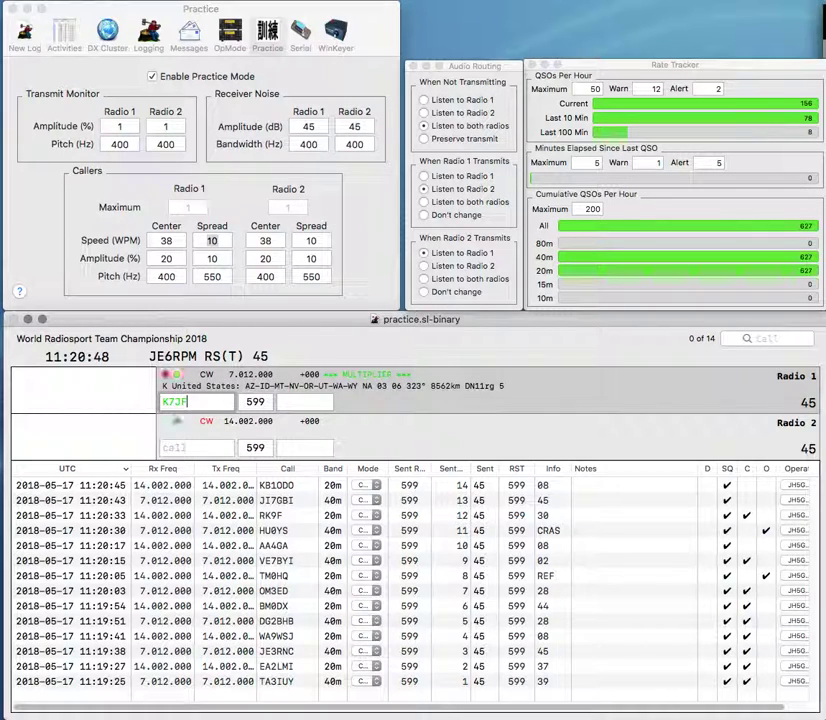
pyautogui.press('Return')
pyautogui.write('OL2U')
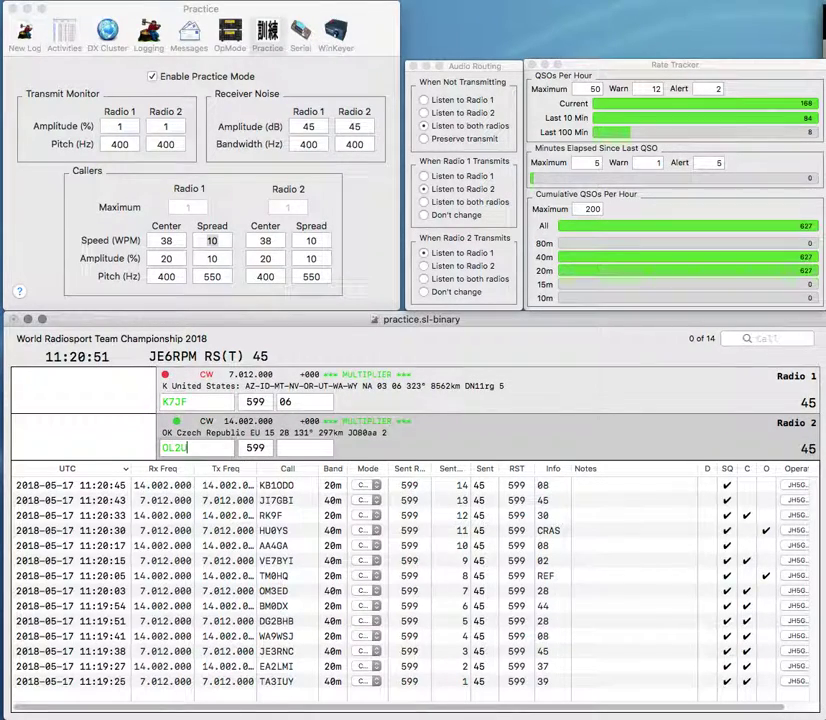
pyautogui.press('Return')
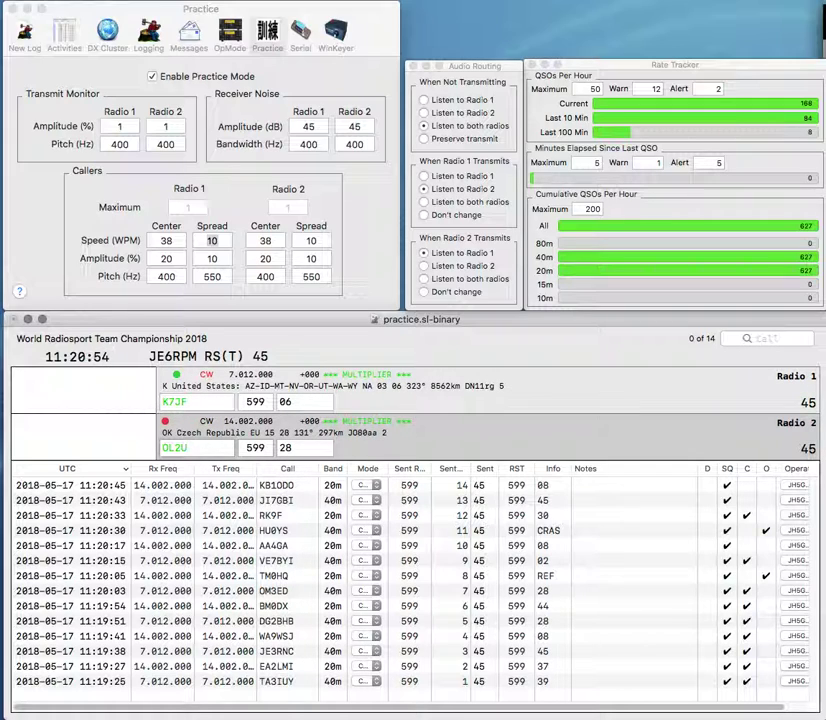
pyautogui.press('Return')
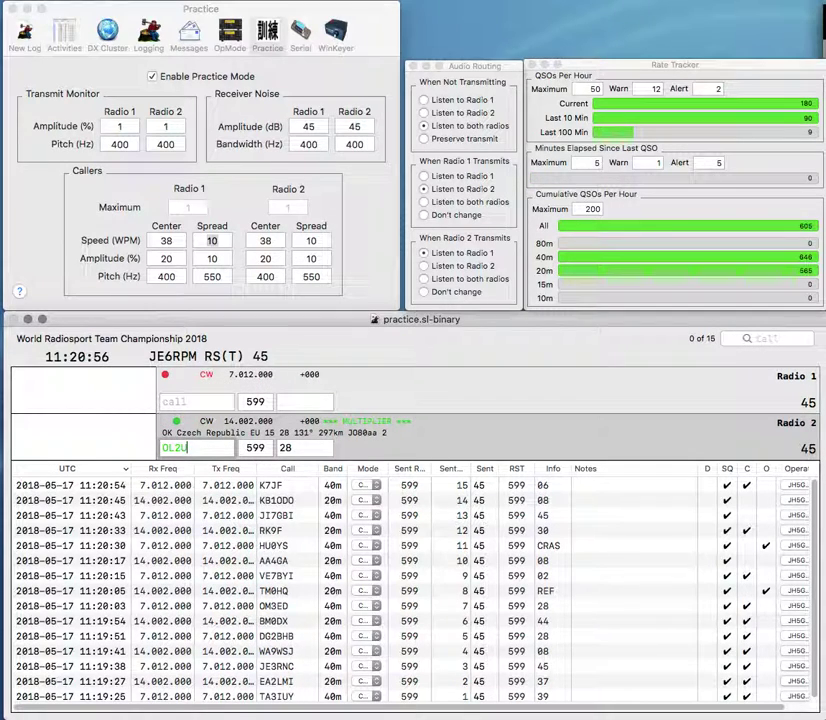
pyautogui.press('Return')
# Work and log the practice contacts AC9KW on Radio 1 (40m) and RM3DA on Radio 2 (20m).
pyautogui.write('AC9KW')
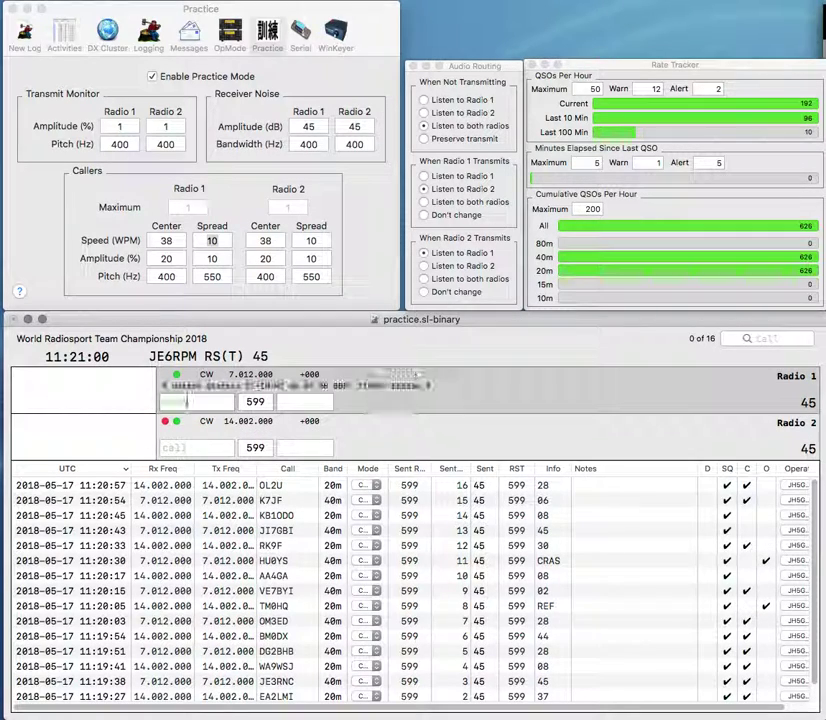
pyautogui.press('Return')
pyautogui.write('RM3DA')
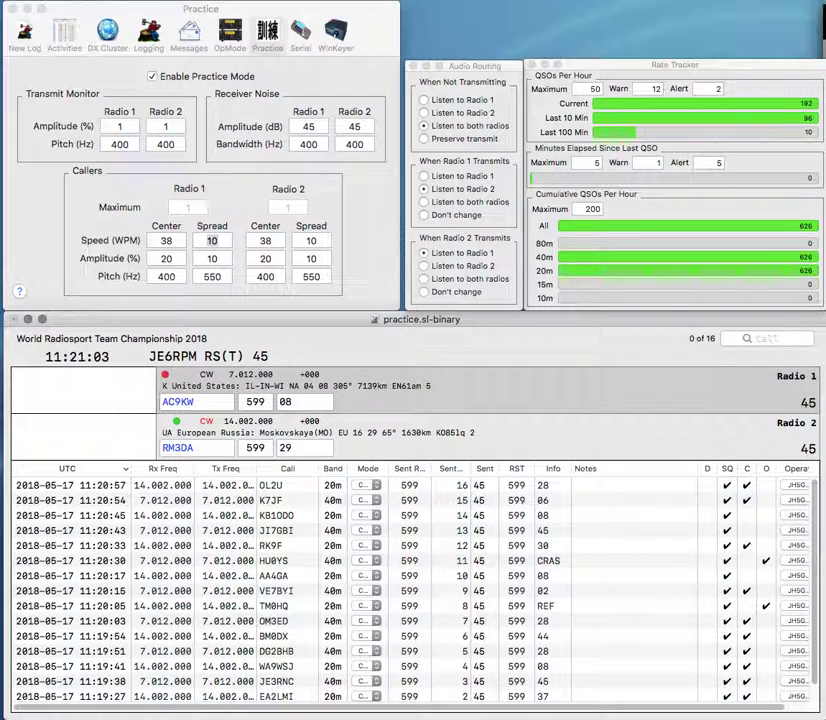
pyautogui.press('Return')
pyautogui.press('Return')
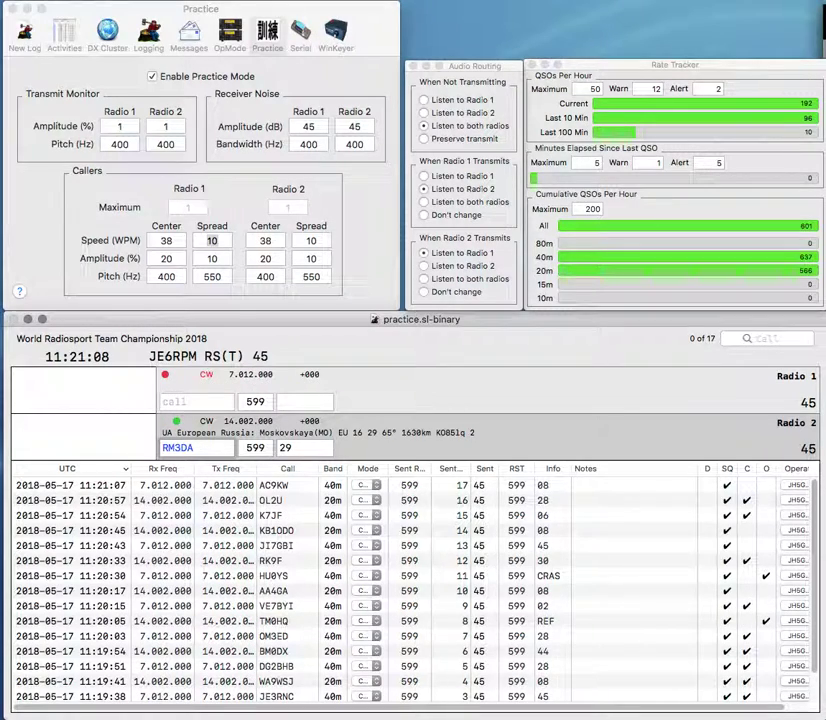
pyautogui.press('Return')
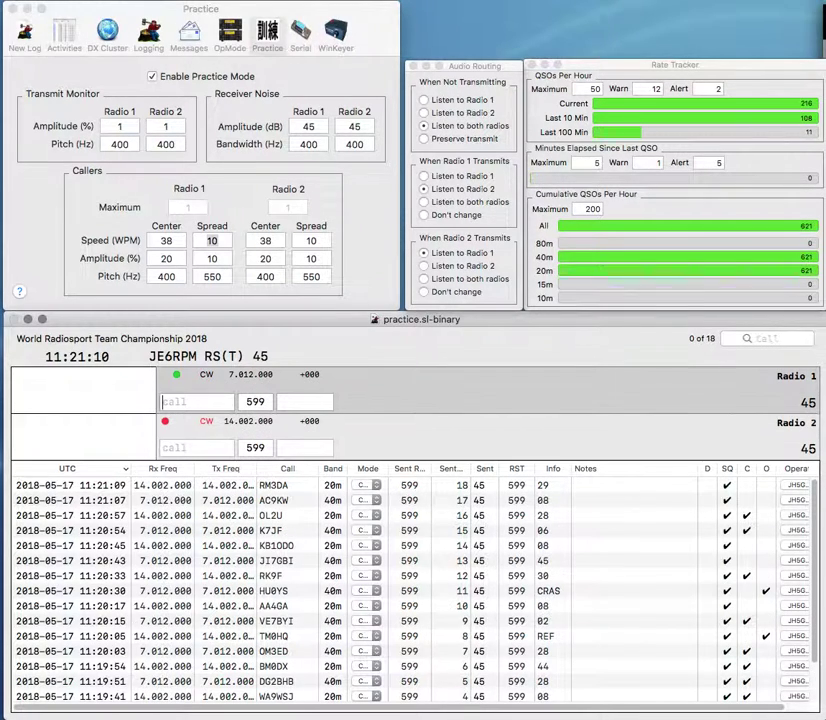
pyautogui.write('WA')
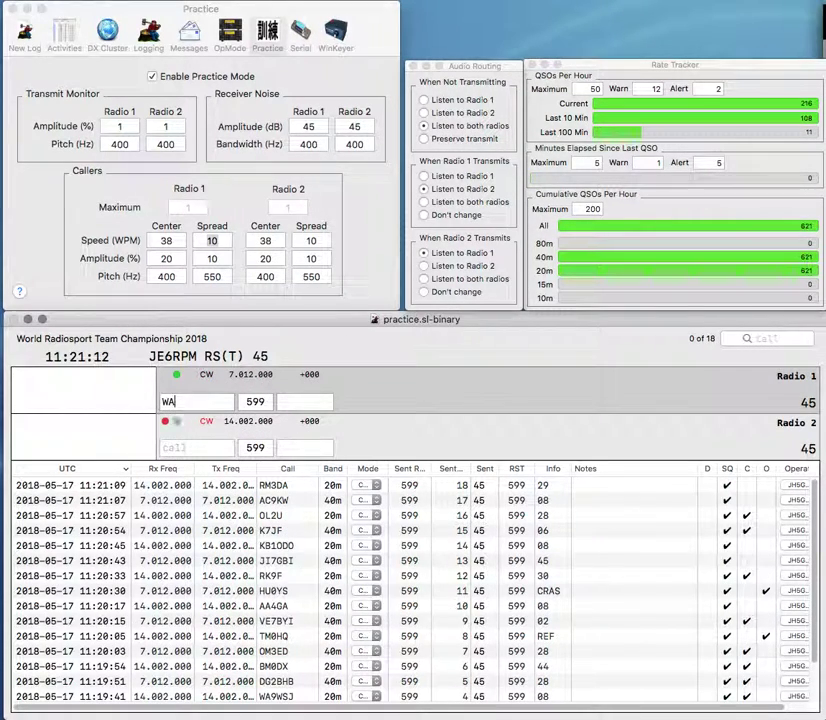
pyautogui.write('9AGG')
pyautogui.press('Return')
pyautogui.write('0X')
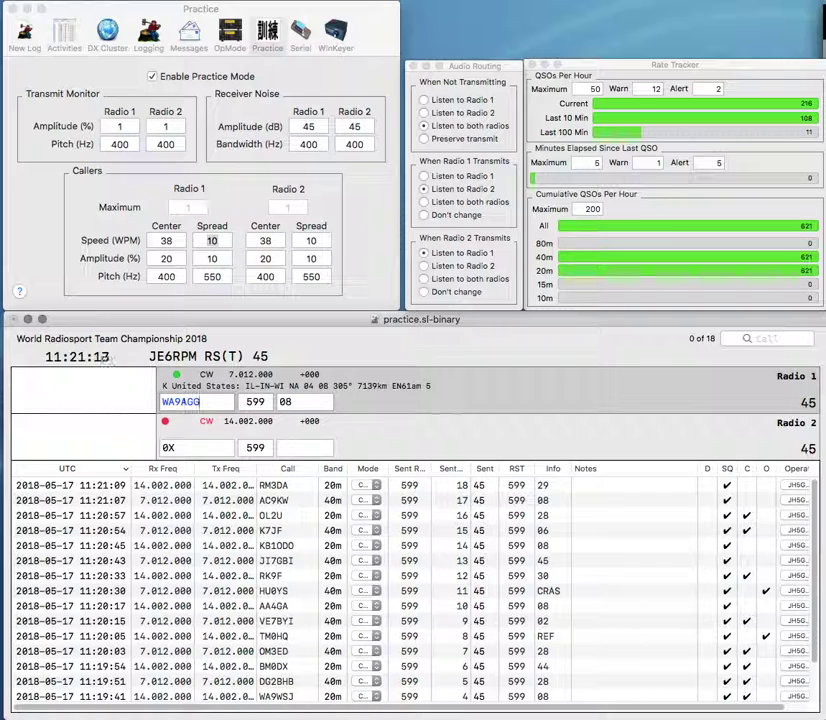
pyautogui.press('Return')
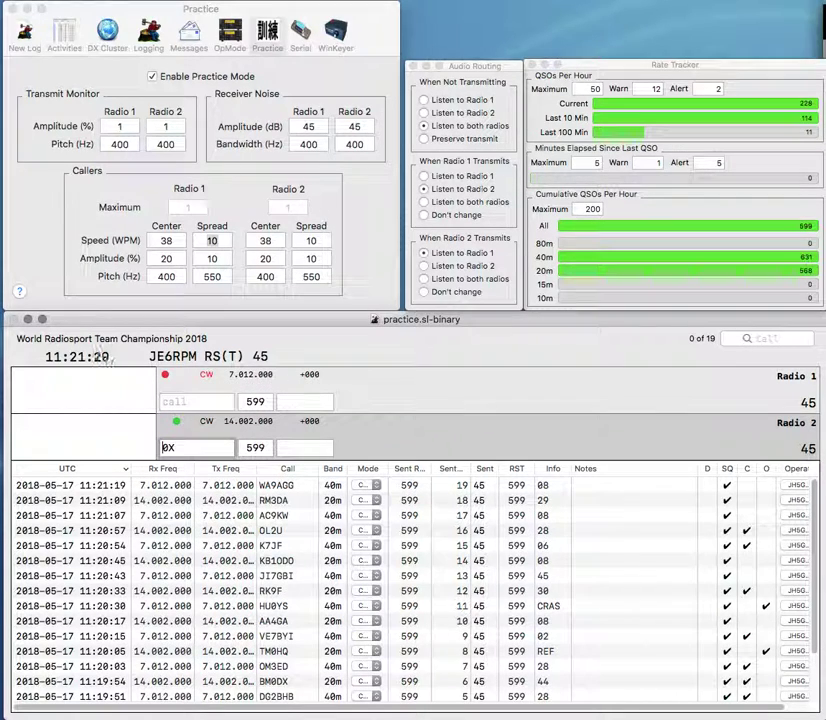
pyautogui.write('KS')
pyautogui.press('Return')
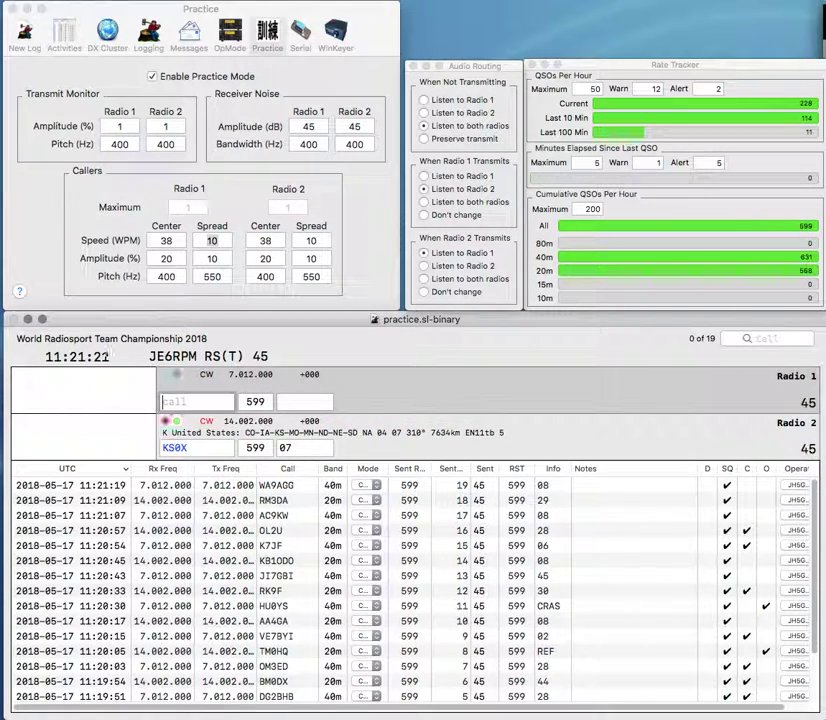
pyautogui.write('LA7THA')
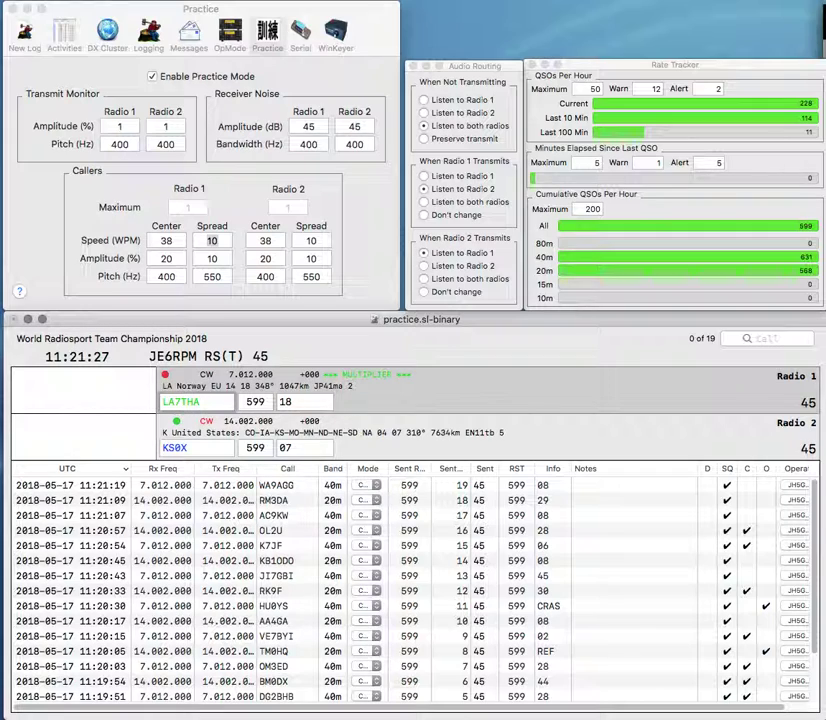
pyautogui.press('Return')
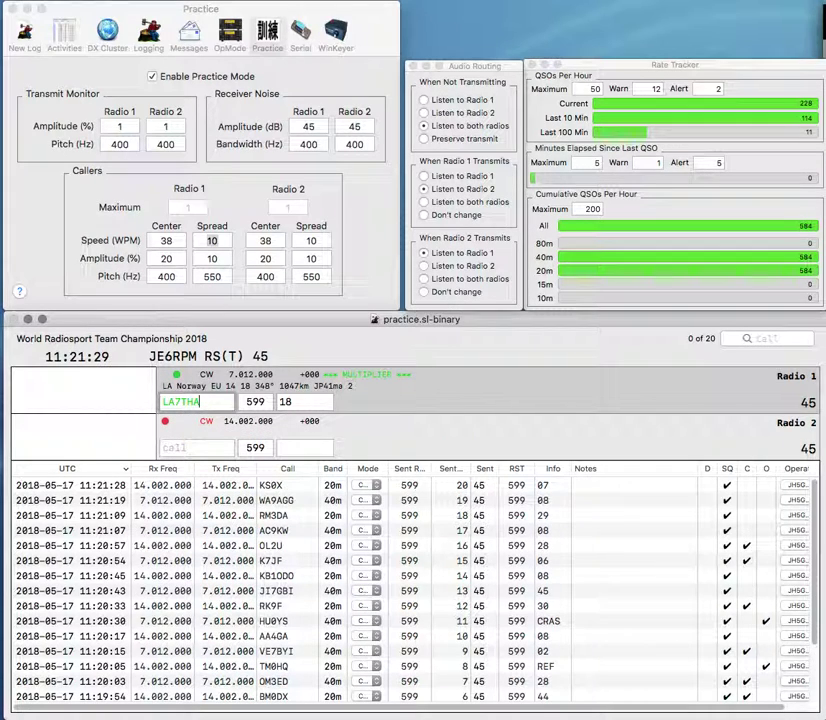
pyautogui.press('Return')
pyautogui.write('W2MUR')
pyautogui.press('Return')
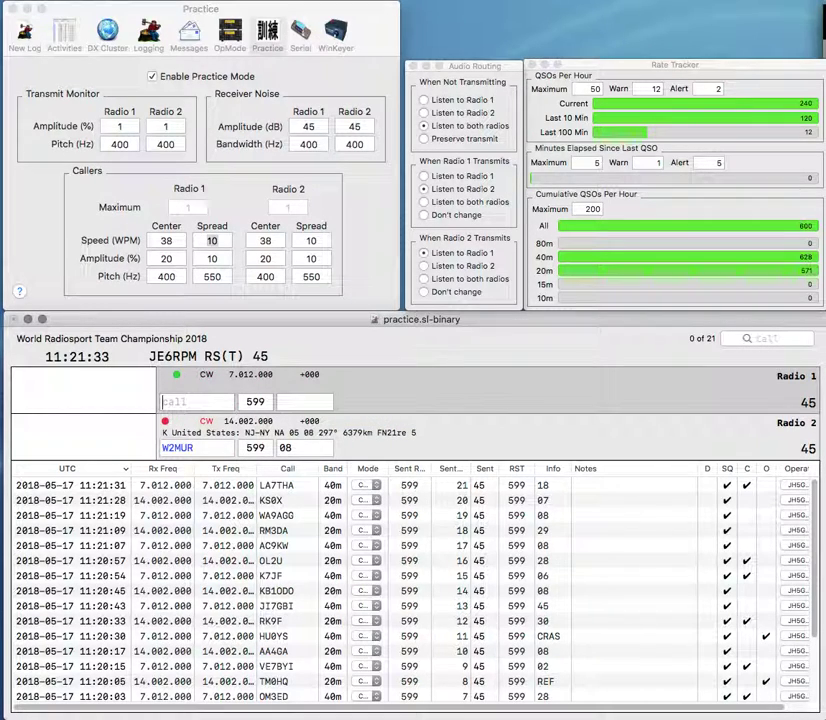
pyautogui.write('N7ILO')
pyautogui.press('Return')
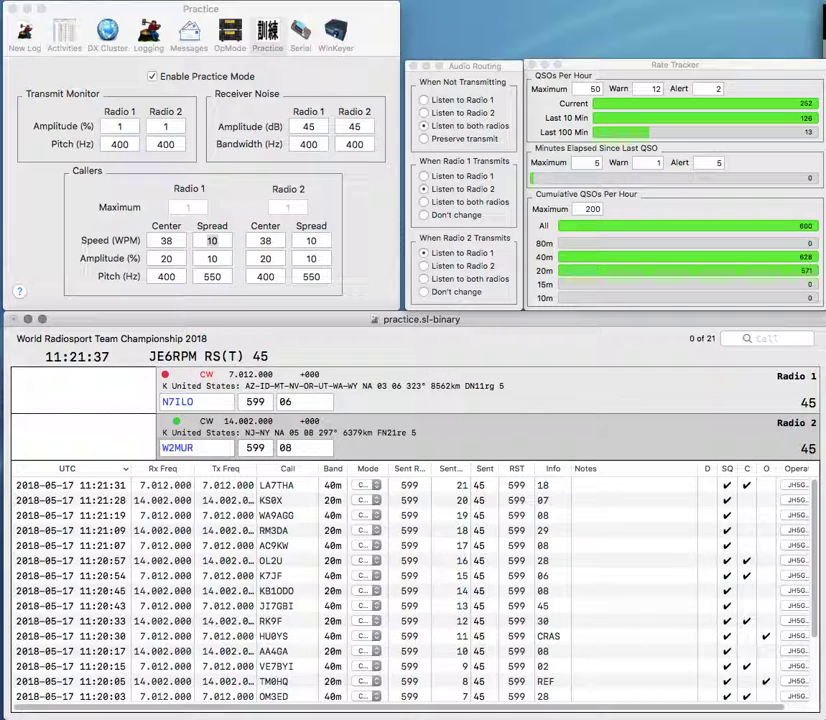
pyautogui.press('Return')
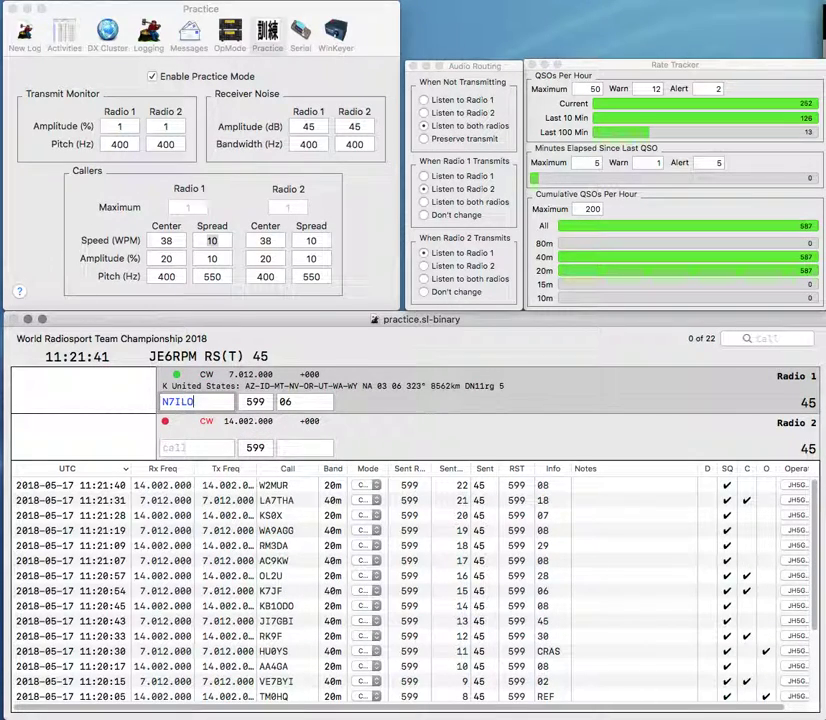
pyautogui.press('Return')
# Enter XE1KK as the caller on Radio 2 and ZS9HQ on Radio 1, sending the exchange to each.
pyautogui.write('XE1KK')
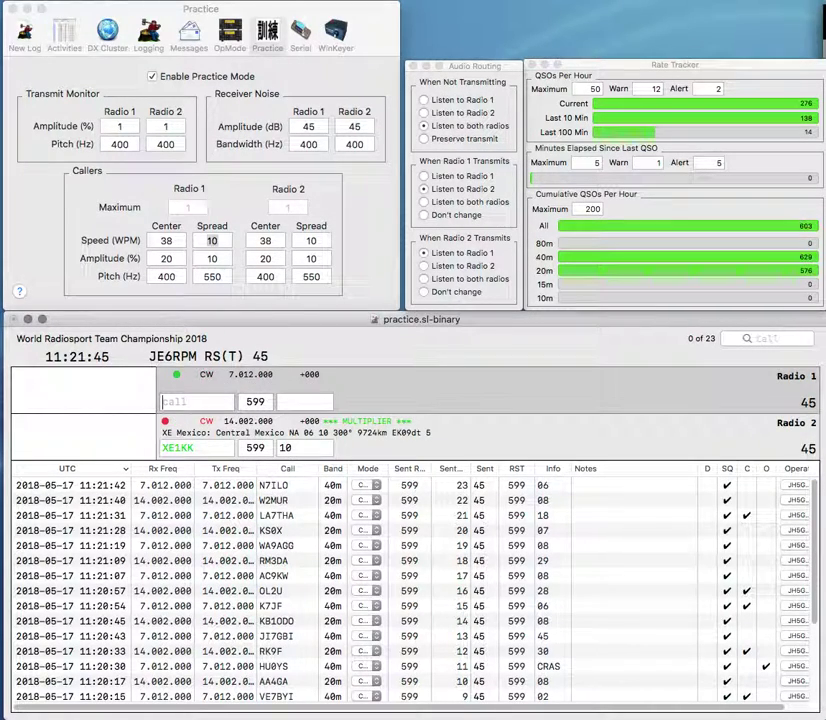
pyautogui.write('ZS9HQ')
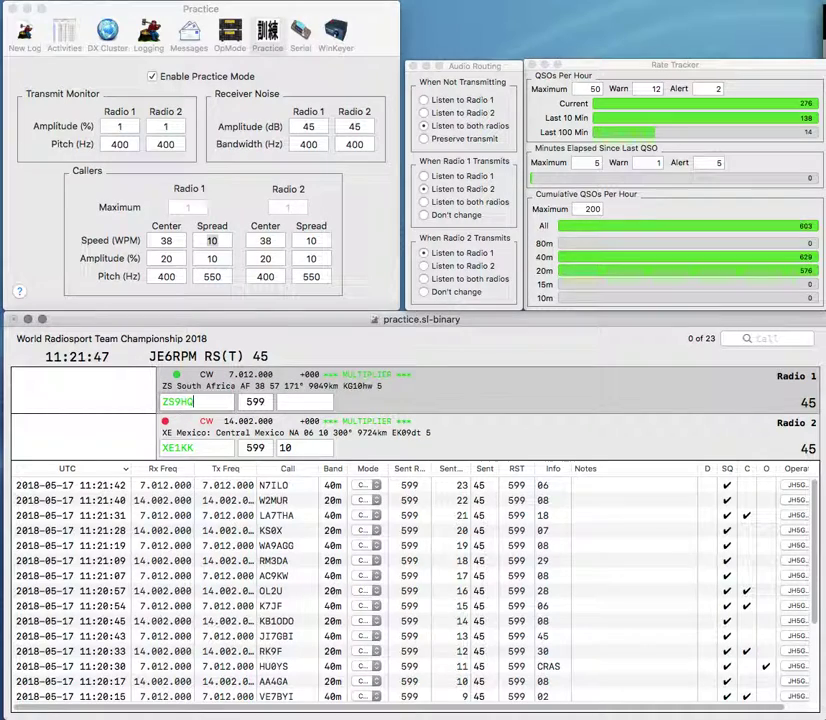
pyautogui.press('Return')
pyautogui.press('BackSpace')
pyautogui.press('BackSpace')
pyautogui.write('R2')
pyautogui.press('Return')
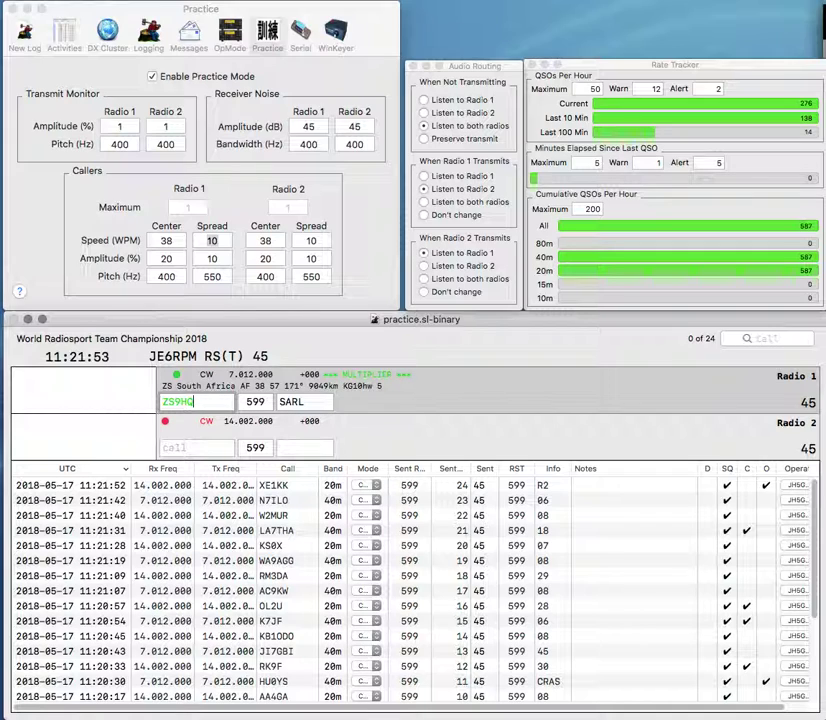
pyautogui.press('Return')
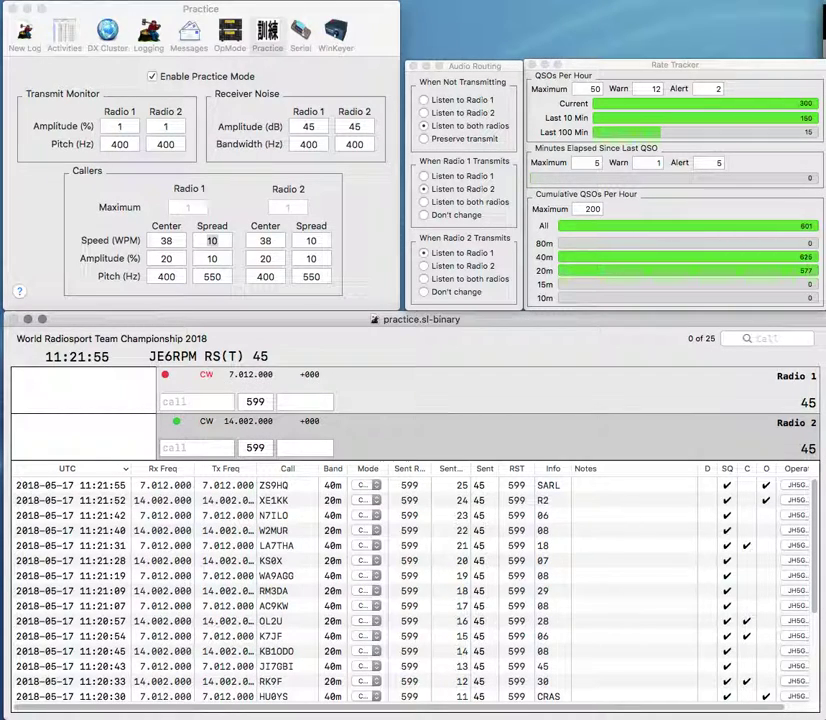
# Work and log the practice contacts OL6HQ on Radio 2 (20m) and N3JNX on Radio 1 (40m).
pyautogui.write('OL6HQ')
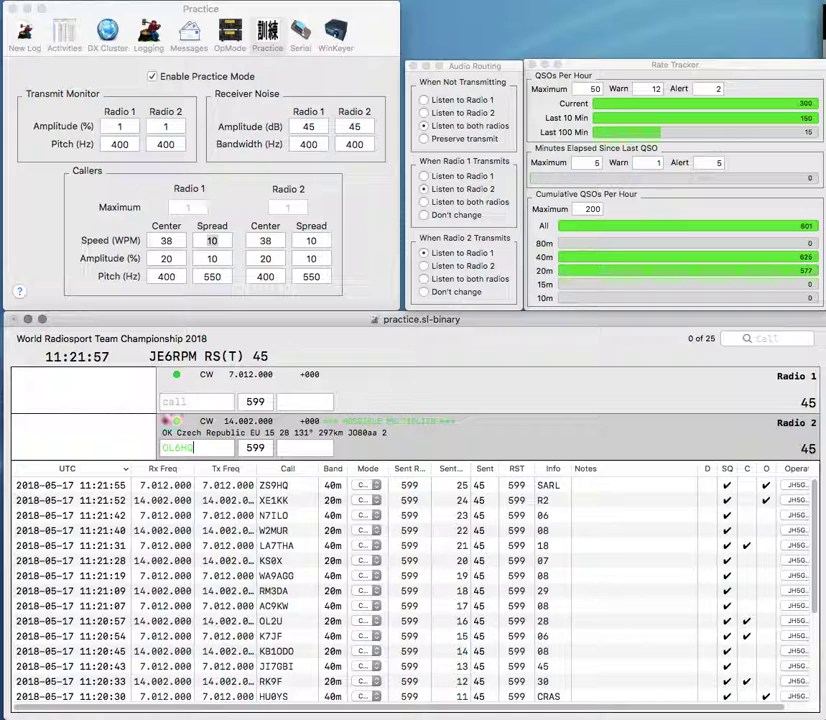
pyautogui.press('Return')
pyautogui.write('N3JNX')
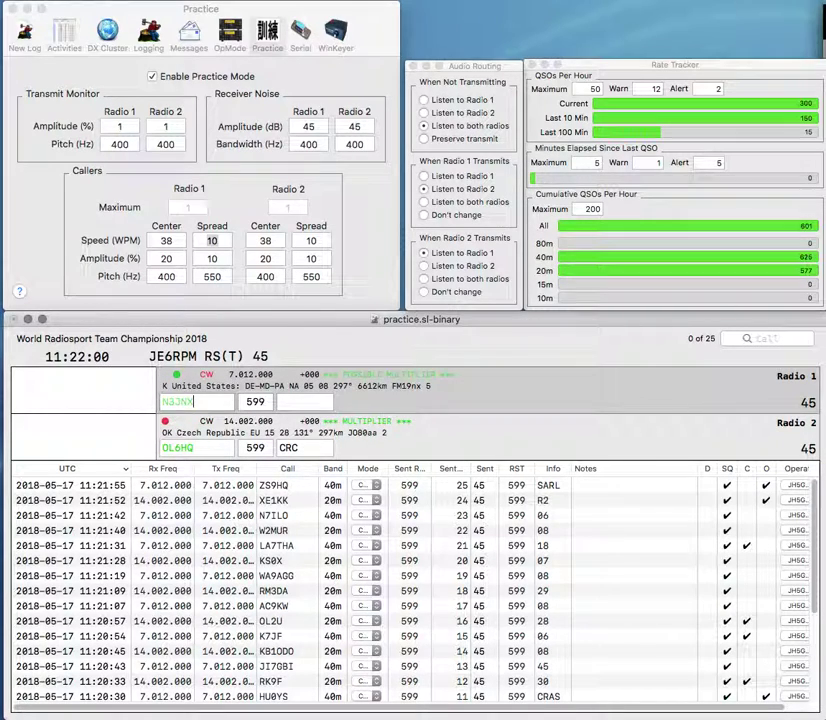
pyautogui.press('Return')
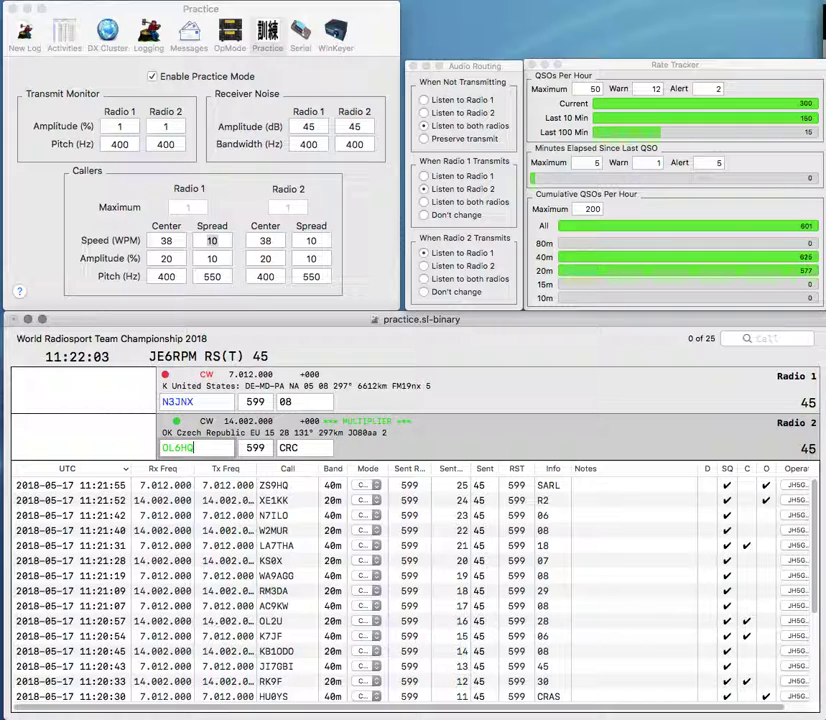
pyautogui.press('Return')
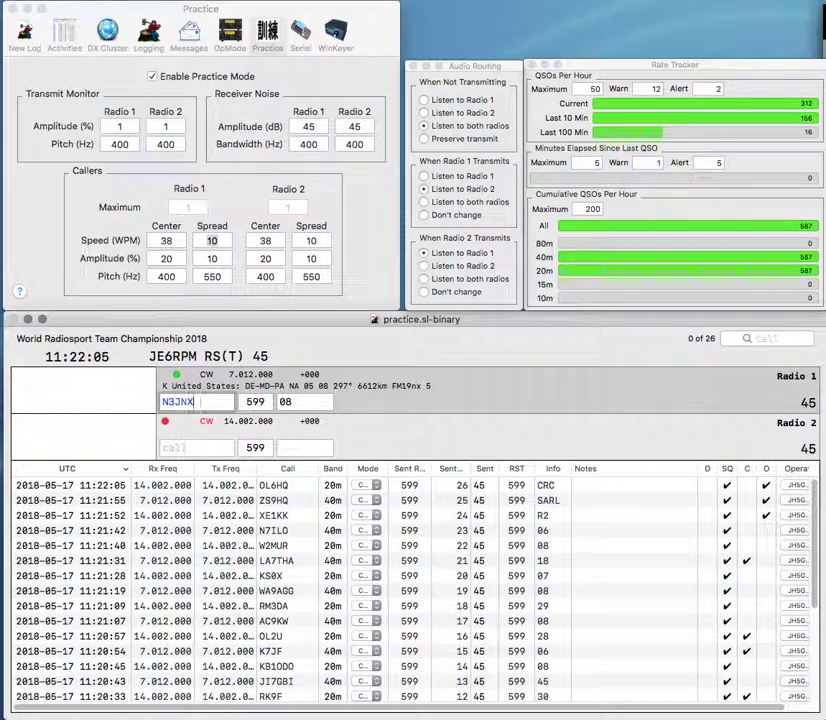
pyautogui.press('Return')
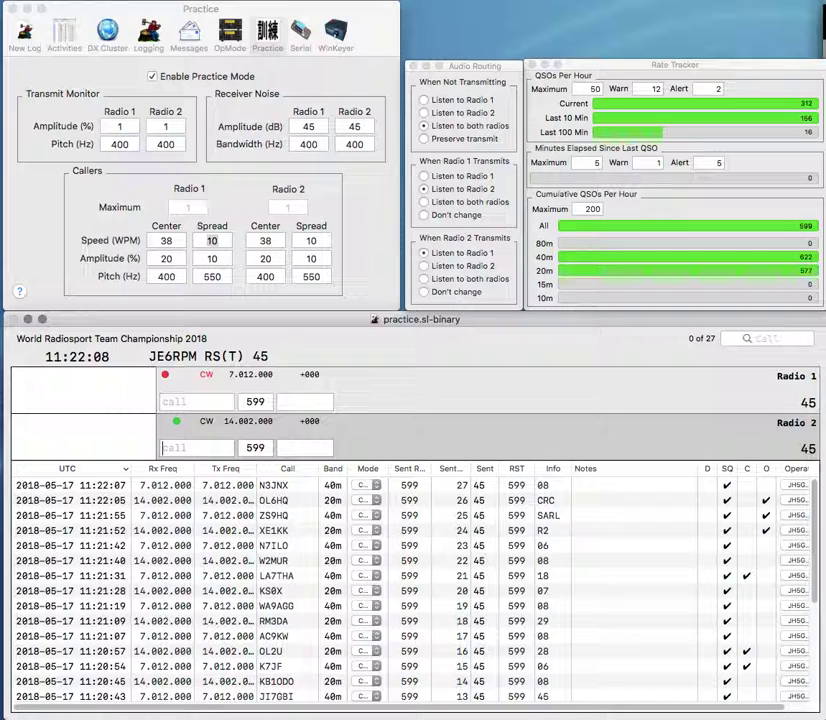
pyautogui.write('SQ9NIS')
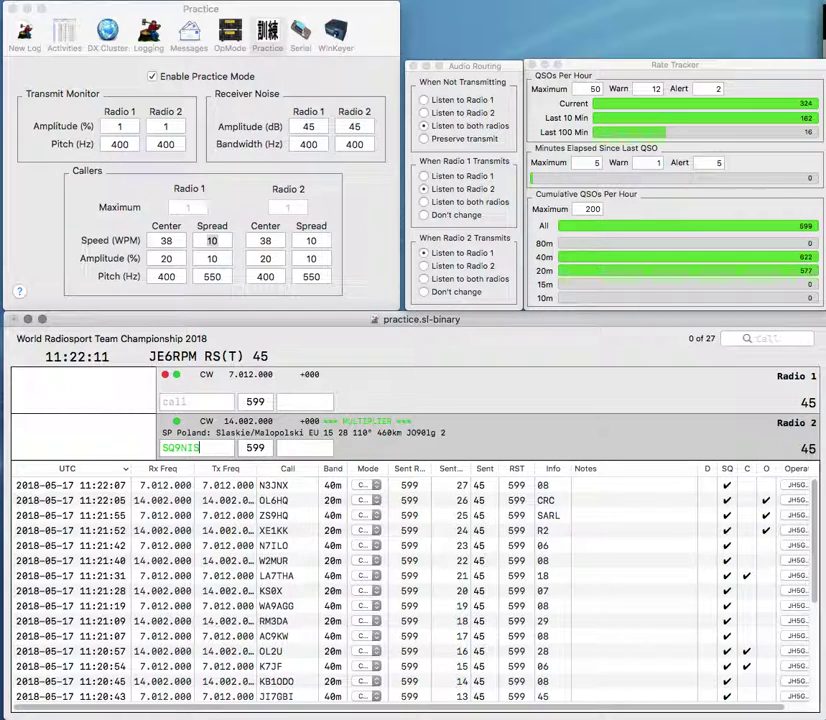
pyautogui.press('Return')
pyautogui.write('9HQ')
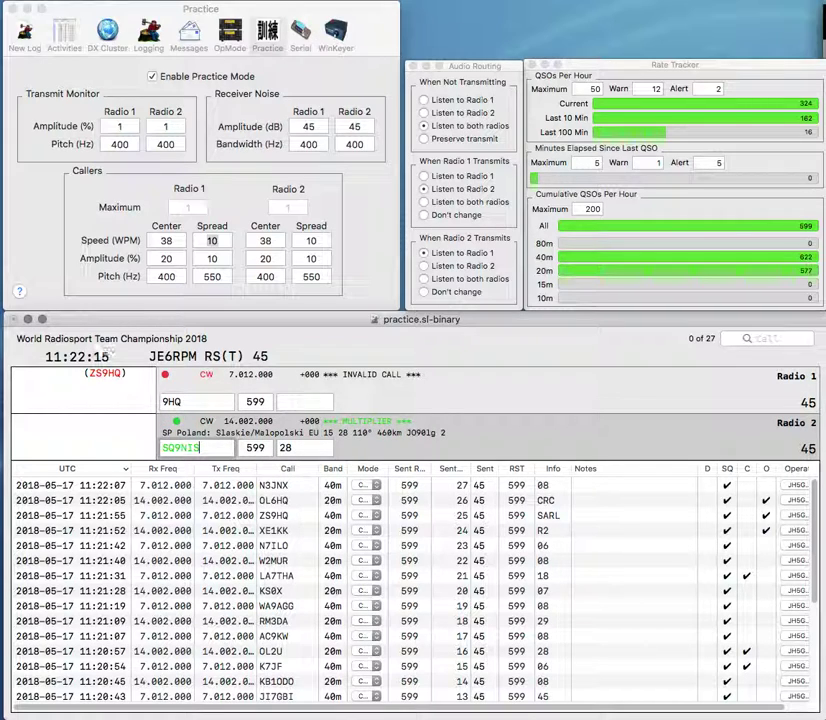
pyautogui.press('Return')
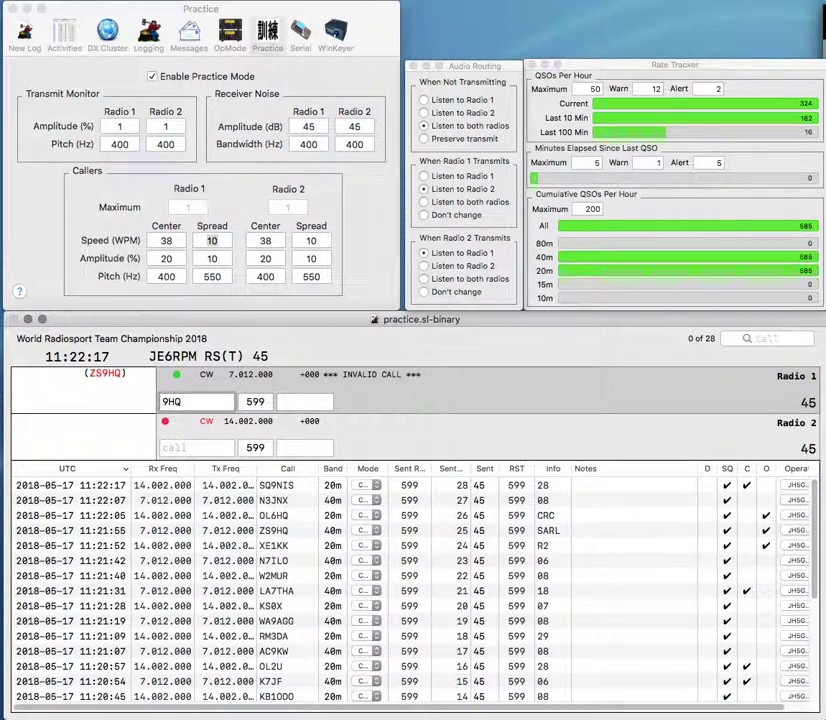
pyautogui.write('9K')
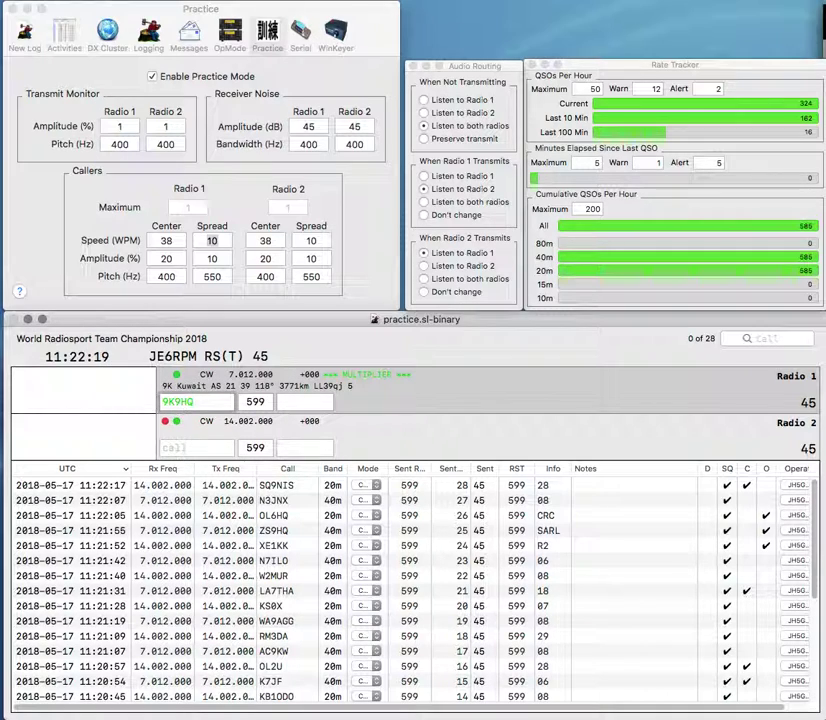
pyautogui.press('Return')
pyautogui.write('VU')
pyautogui.press('BackSpace')
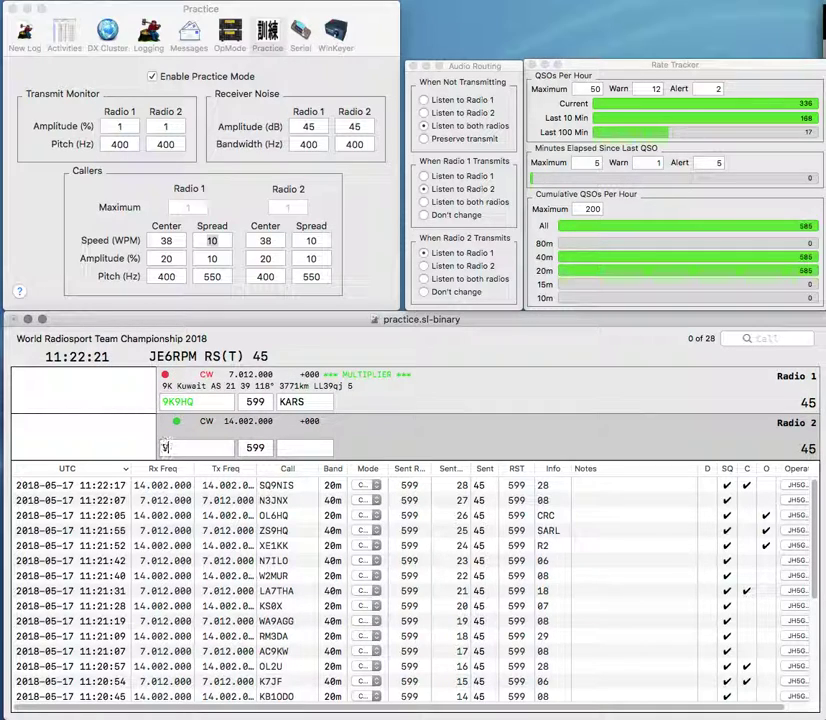
pyautogui.write('S1')
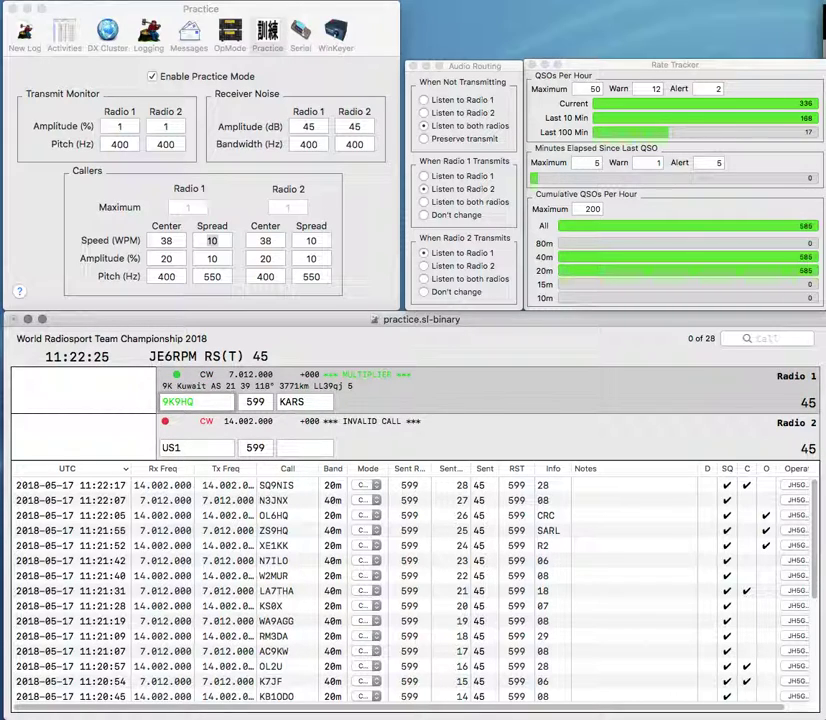
pyautogui.press('Return')
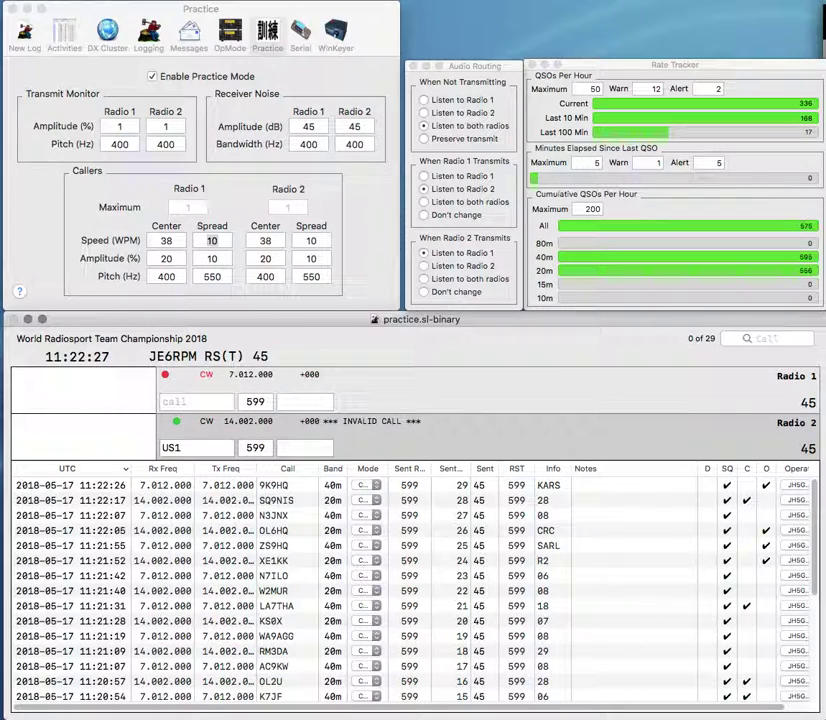
pyautogui.write('VS')
pyautogui.press('Return')
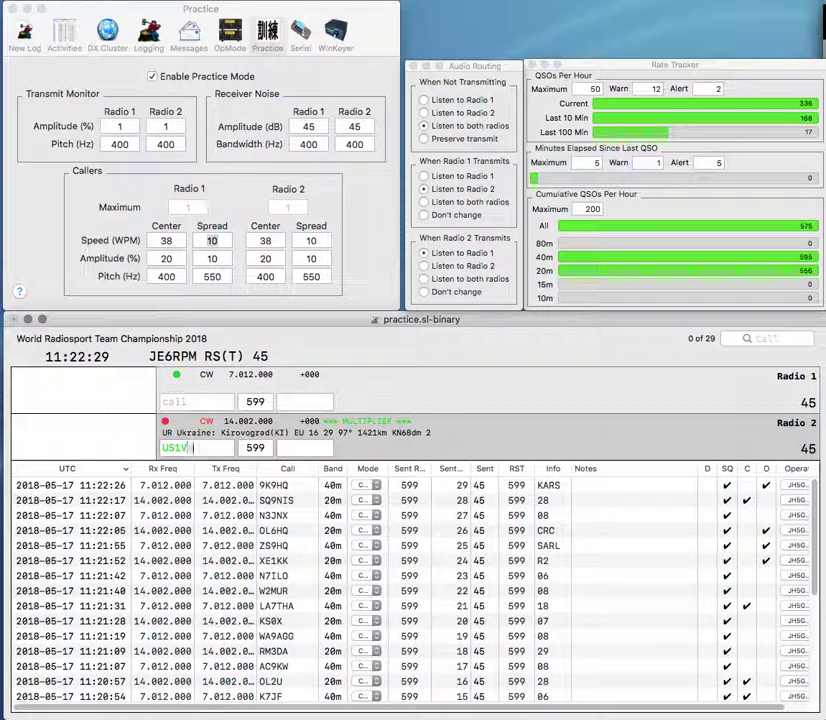
pyautogui.write('2CI')
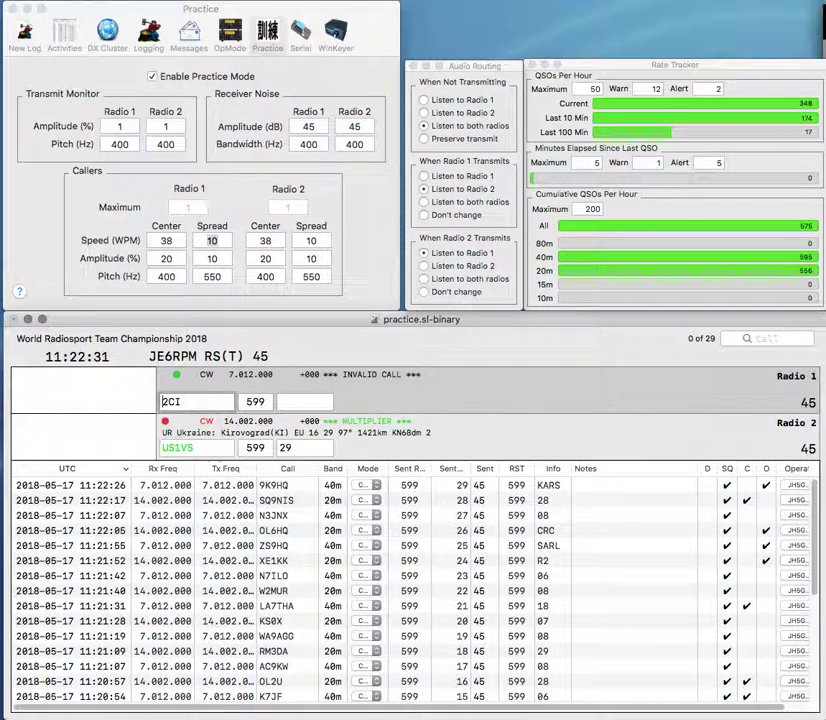
pyautogui.press('super+Left')
pyautogui.write('TU')
pyautogui.press('Return')
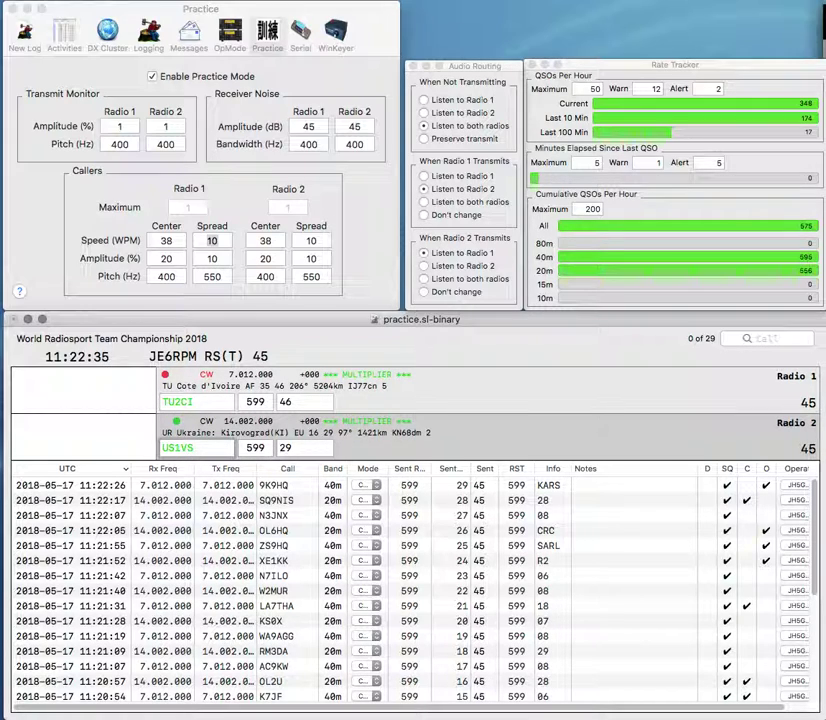
pyautogui.press('Return')
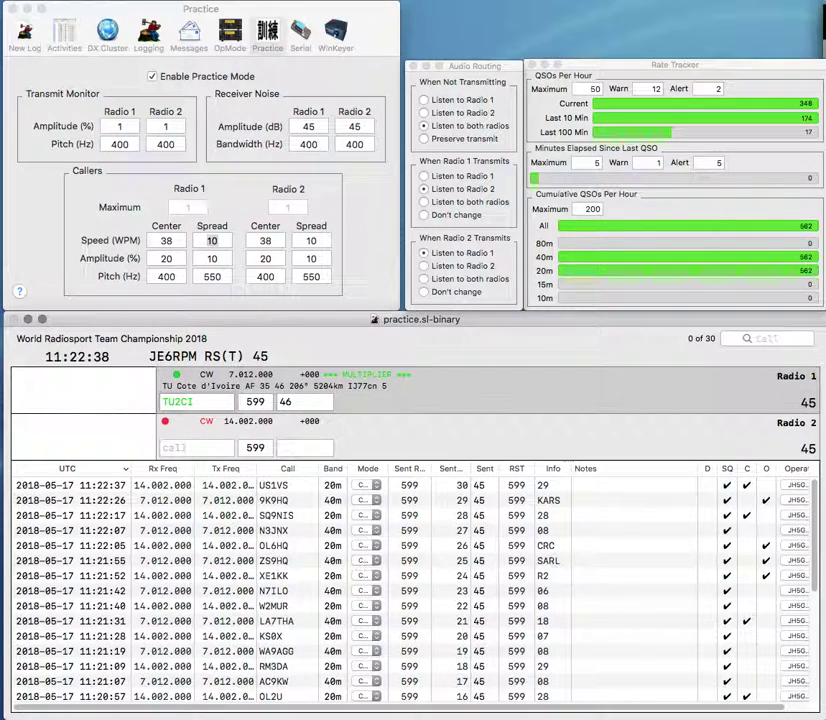
pyautogui.write('AR')
pyautogui.write('R')
pyautogui.press('BackSpace')
pyautogui.write('AI')
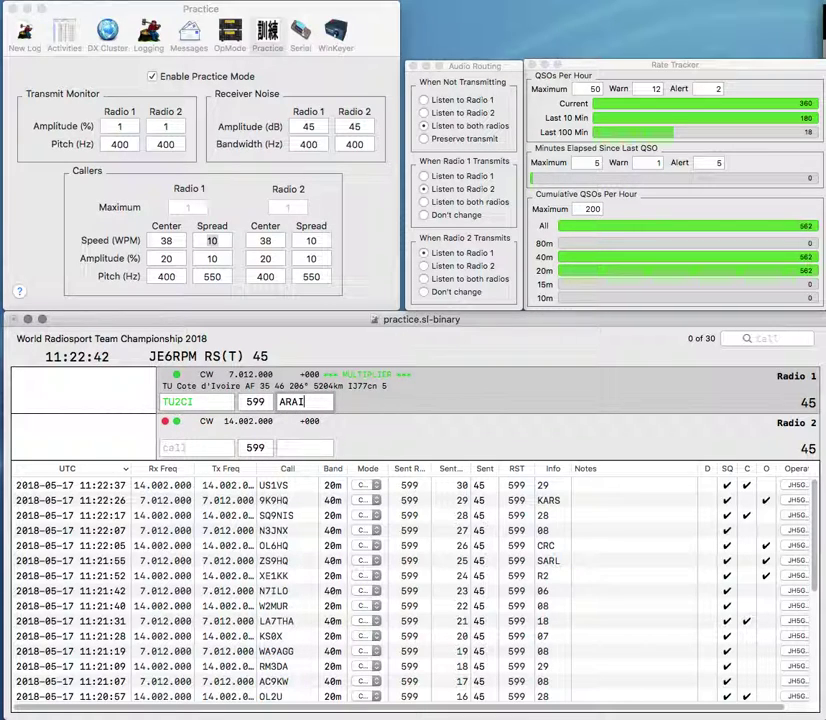
pyautogui.press('Return')
# Work and log the practice contacts KH7X on Radio 1 (40m) and S51B on Radio 2 (20m).
pyautogui.write('B')
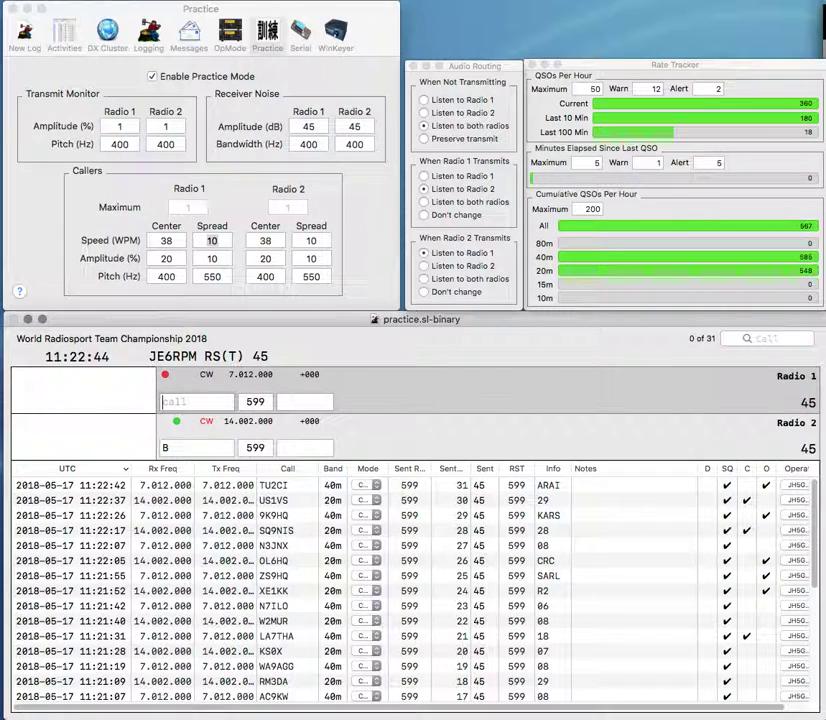
pyautogui.write('KH7X')
pyautogui.press('Return')
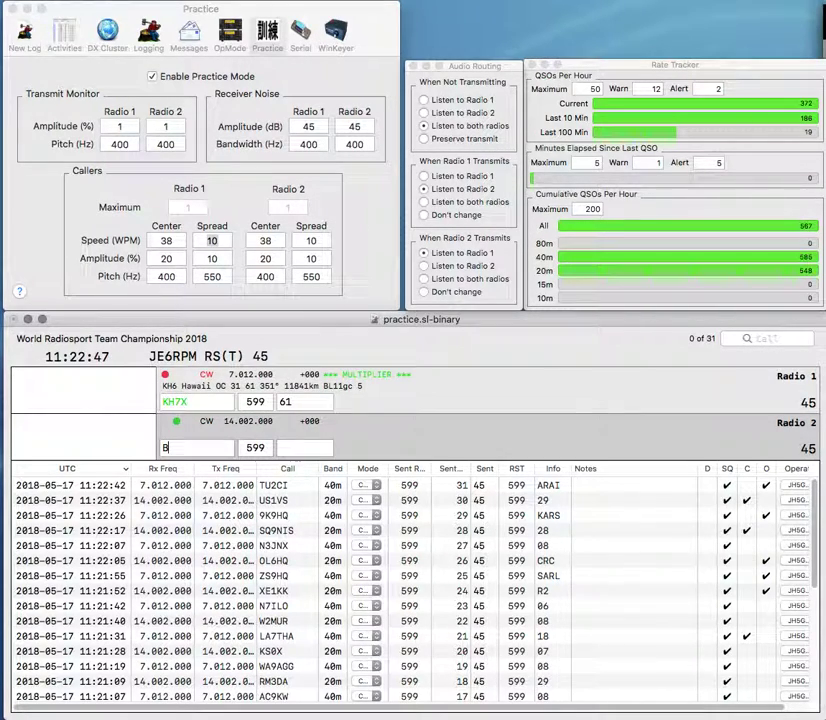
pyautogui.write('S62')
pyautogui.press('BackSpace')
pyautogui.press('BackSpace')
pyautogui.write('6')
pyautogui.press('BackSpace')
pyautogui.write('51')
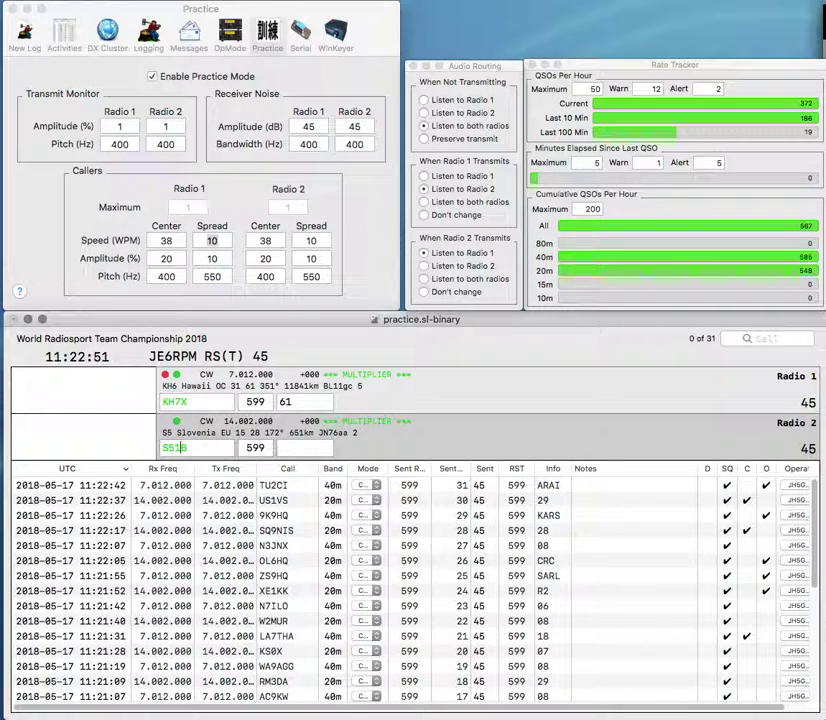
pyautogui.press('Return')
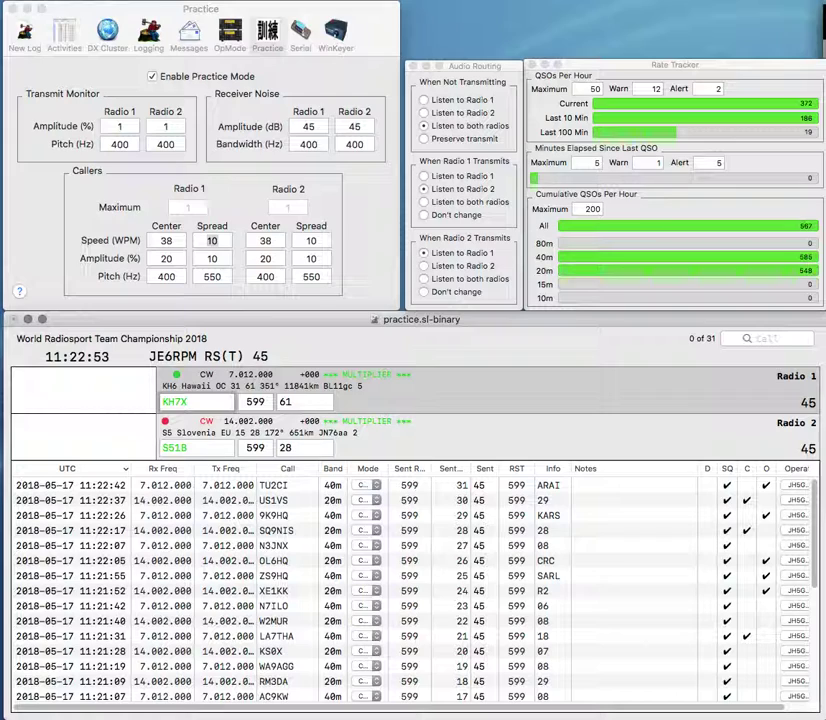
pyautogui.press('Return')
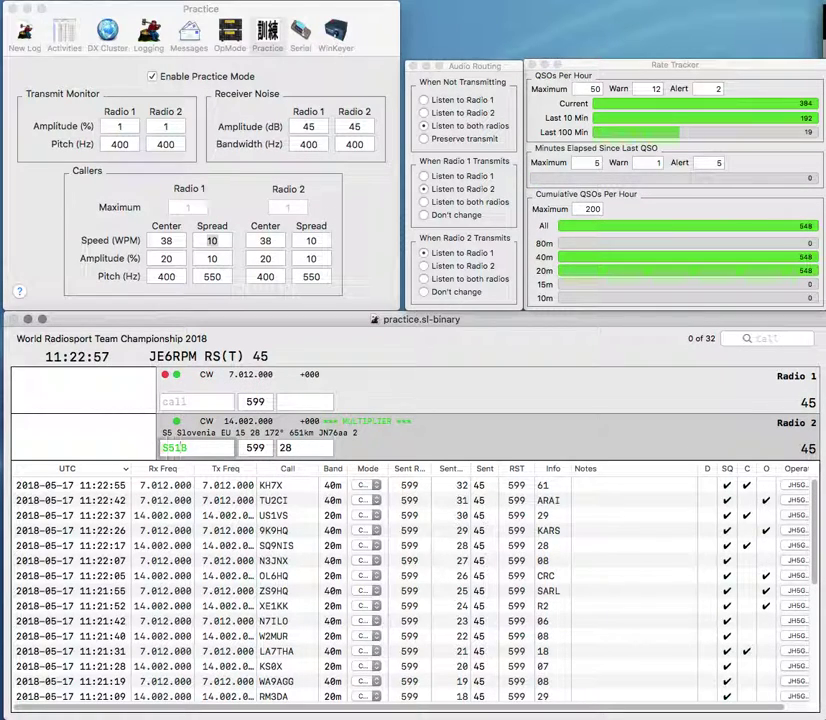
pyautogui.press('Return')
# Enter the call KN0JI on Radio 1 and send the exchange to that caller.
pyautogui.write('0JJ')
pyautogui.press('Left')
pyautogui.press('Left')
pyautogui.press('Left')
pyautogui.write('KN')
pyautogui.press('Return')
pyautogui.write('N2')
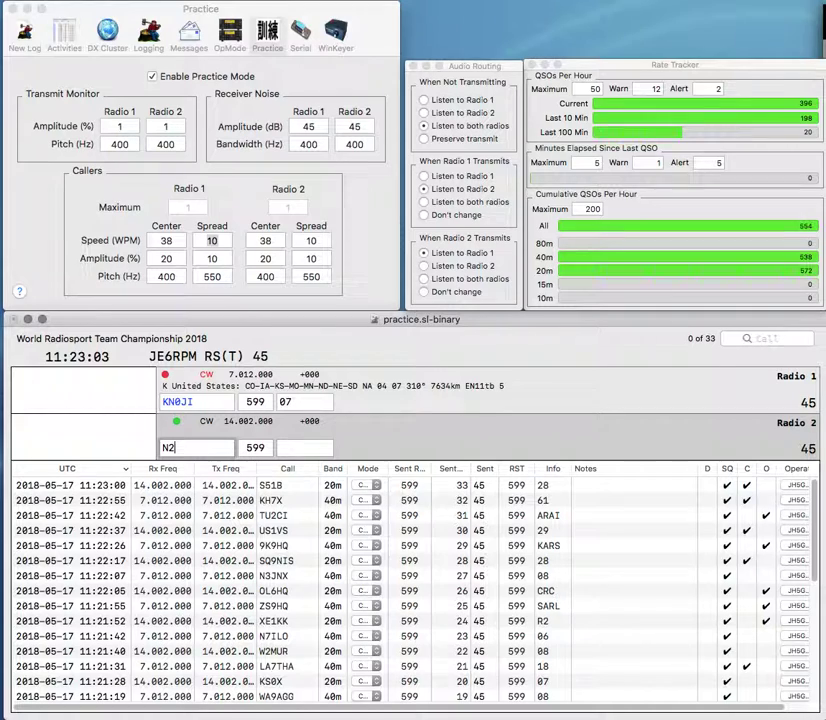
pyautogui.write('UHI')
pyautogui.press('Tab')
pyautogui.write('08')
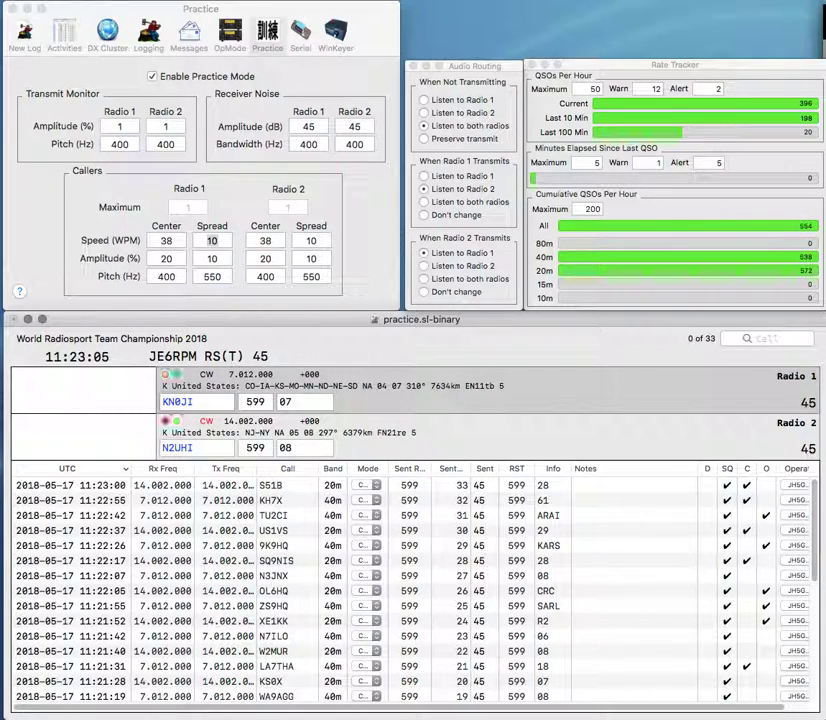
pyautogui.press('Return')
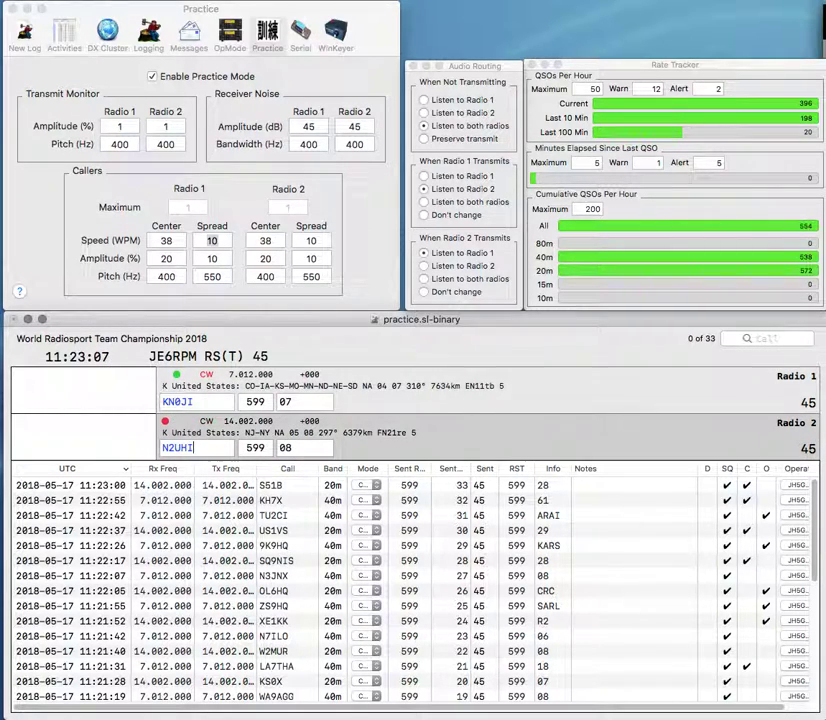
pyautogui.press('Return')
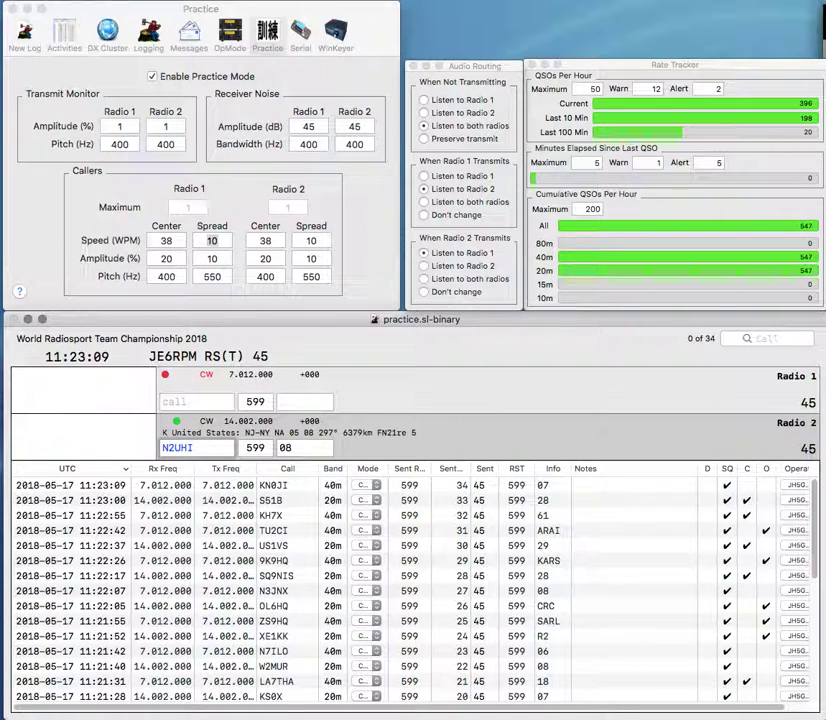
pyautogui.press('Return')
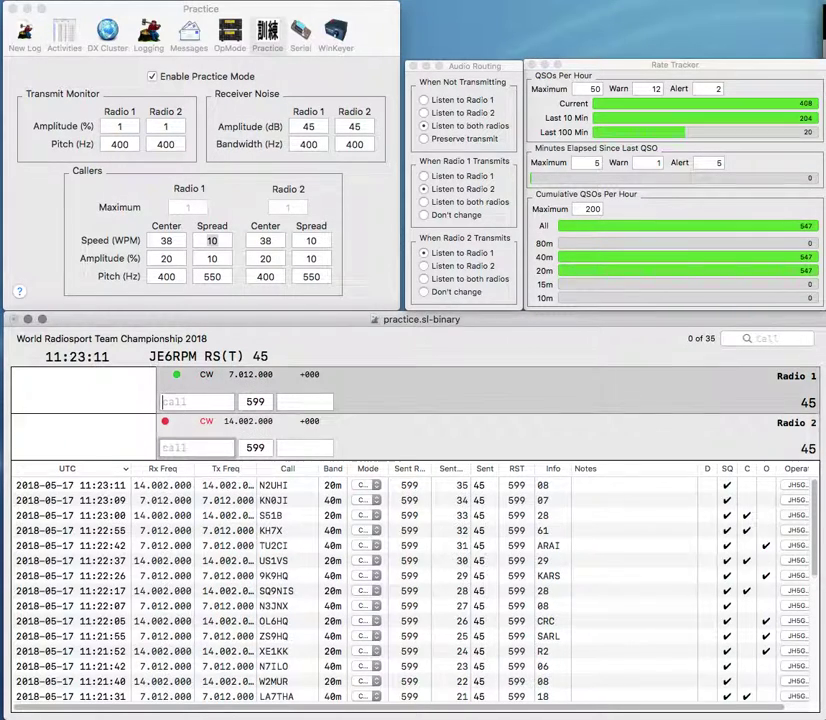
# Answer K5RK on Radio 1 and the partial call RW on Radio 2, and correct the Radio 1 call to K5RT.
pyautogui.write('K5')
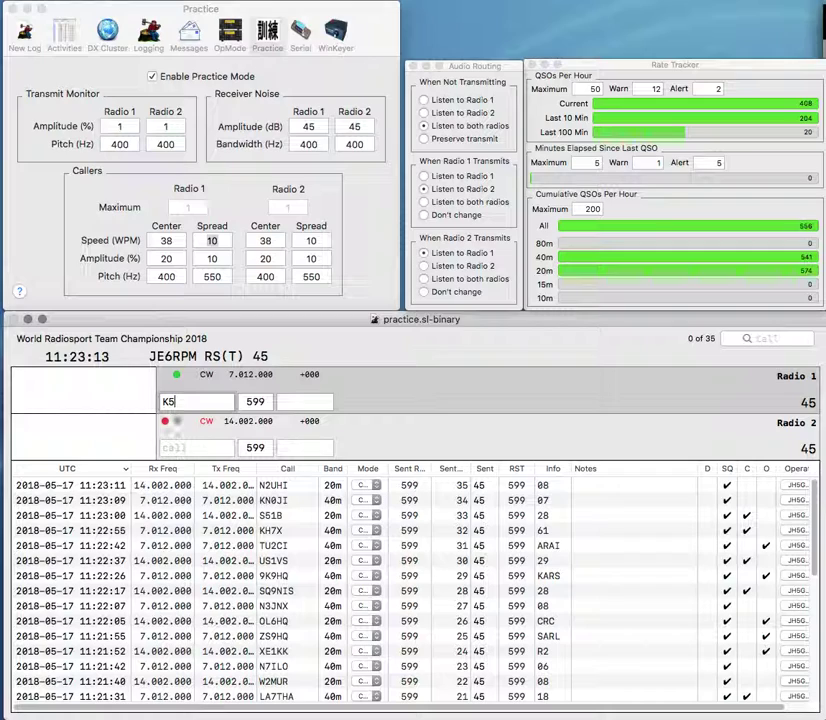
pyautogui.write('RK')
pyautogui.press('Return')
pyautogui.write('RW')
pyautogui.press('Return')
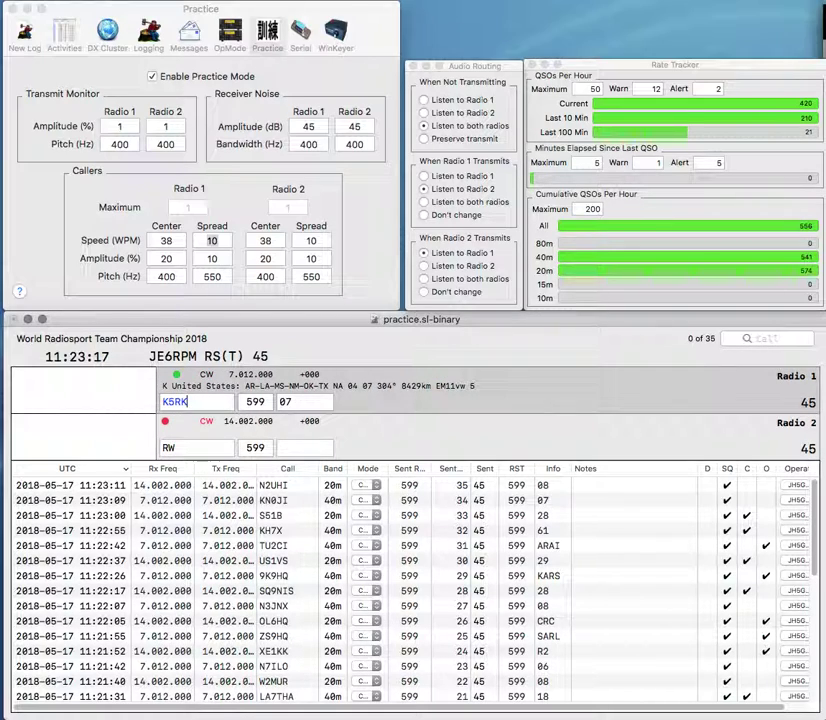
pyautogui.press('BackSpace')
pyautogui.write('T')
pyautogui.press('Return')
pyautogui.write('E')
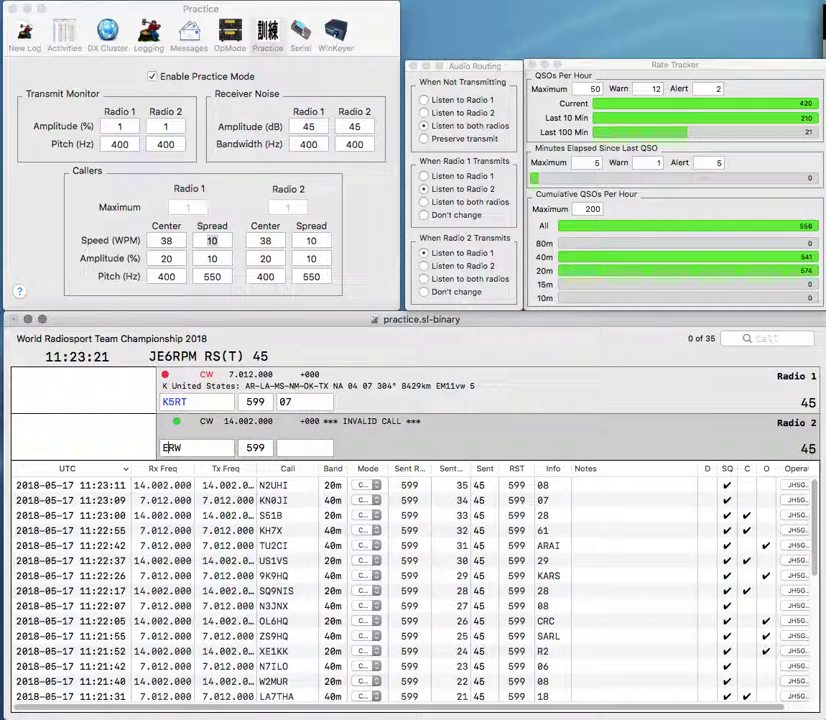
pyautogui.write('S5')
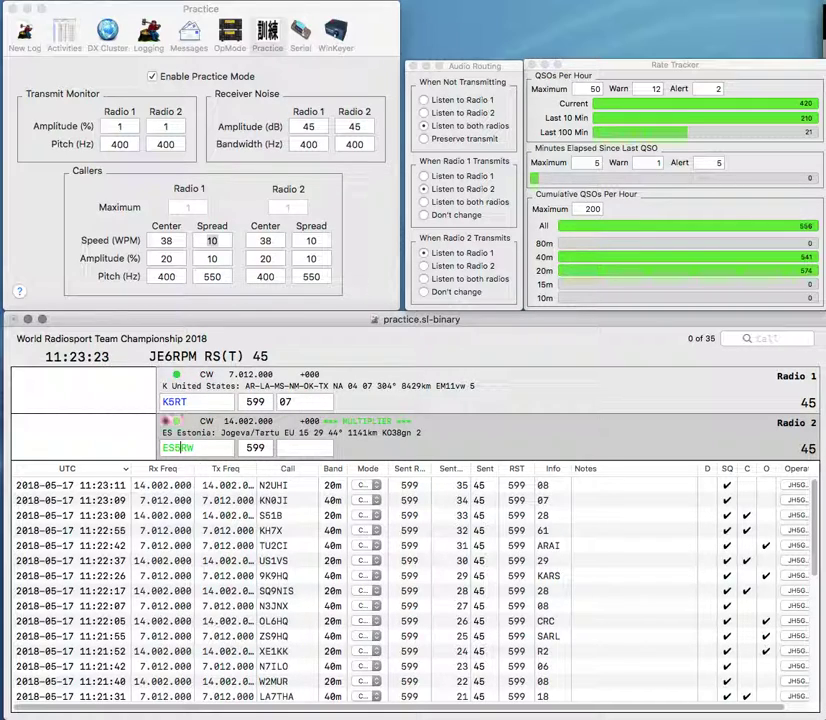
pyautogui.press('Return')
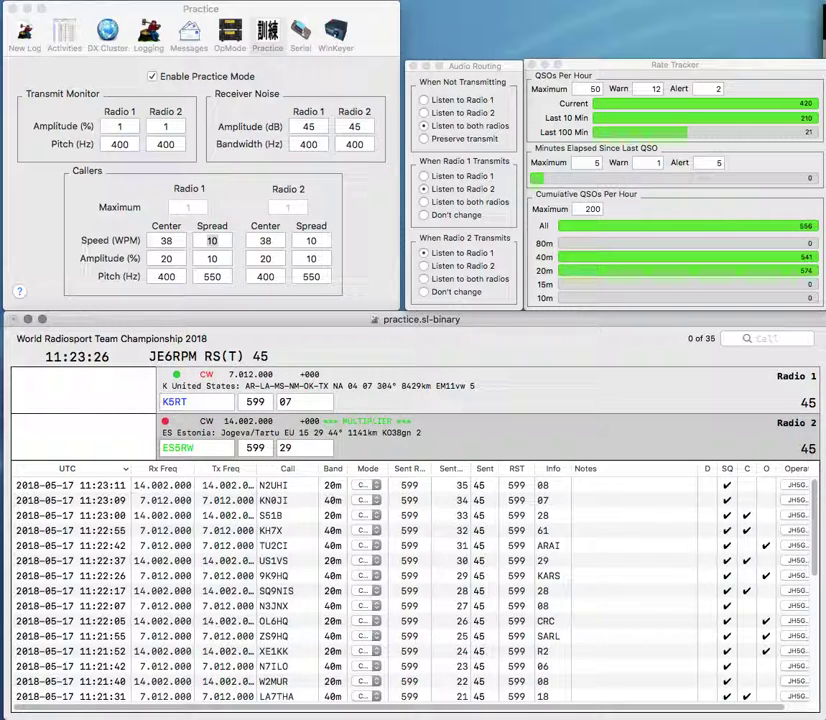
pyautogui.press('Return')
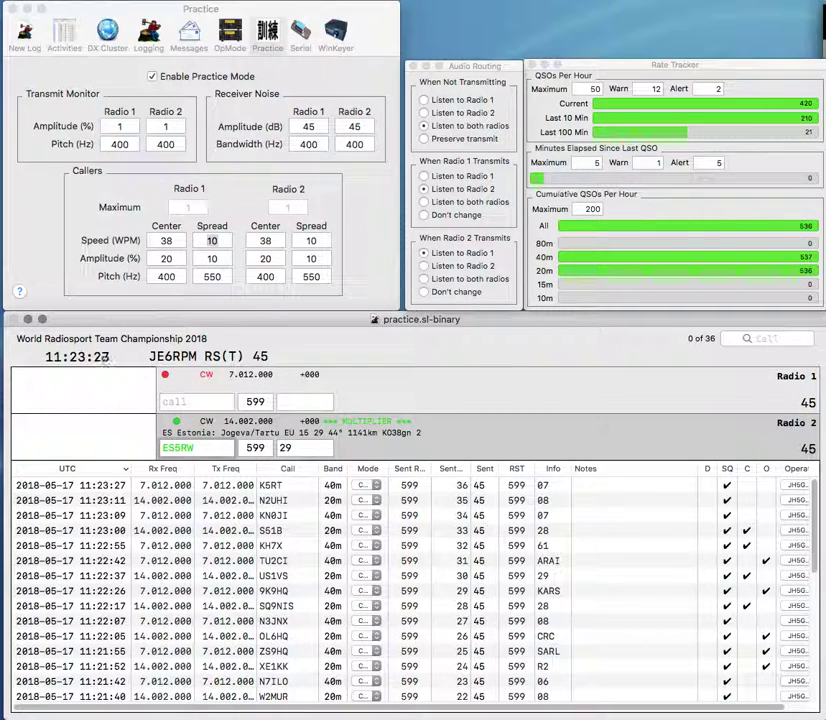
pyautogui.press('Return')
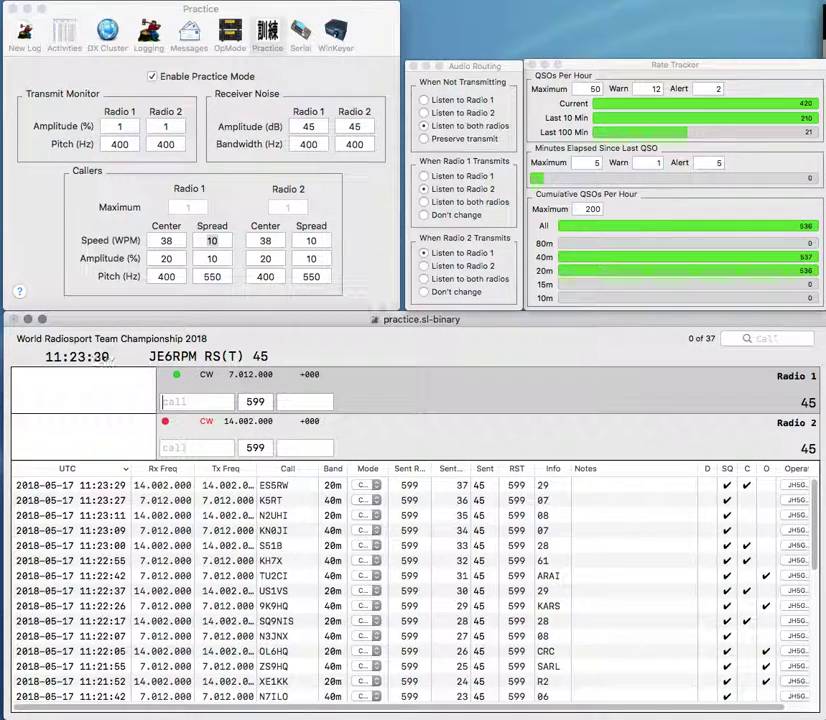
# Work and log the practice contacts OZ8CT on Radio 1 (40m) and RA3AGF on Radio 2 (20m).
pyautogui.write('0ZBCT')
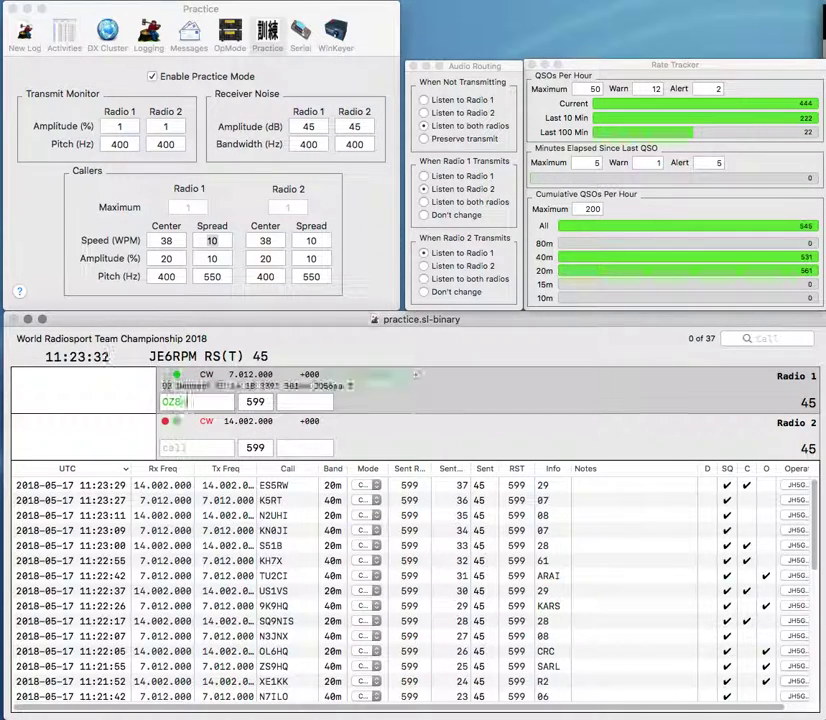
pyautogui.press('Return')
pyautogui.write('RA3ASF')
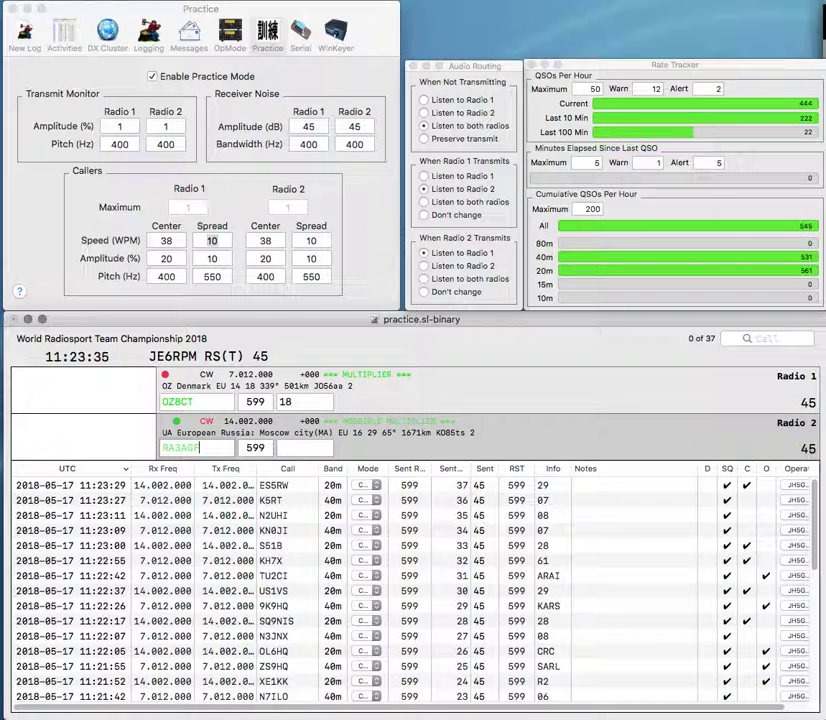
pyautogui.press('Return')
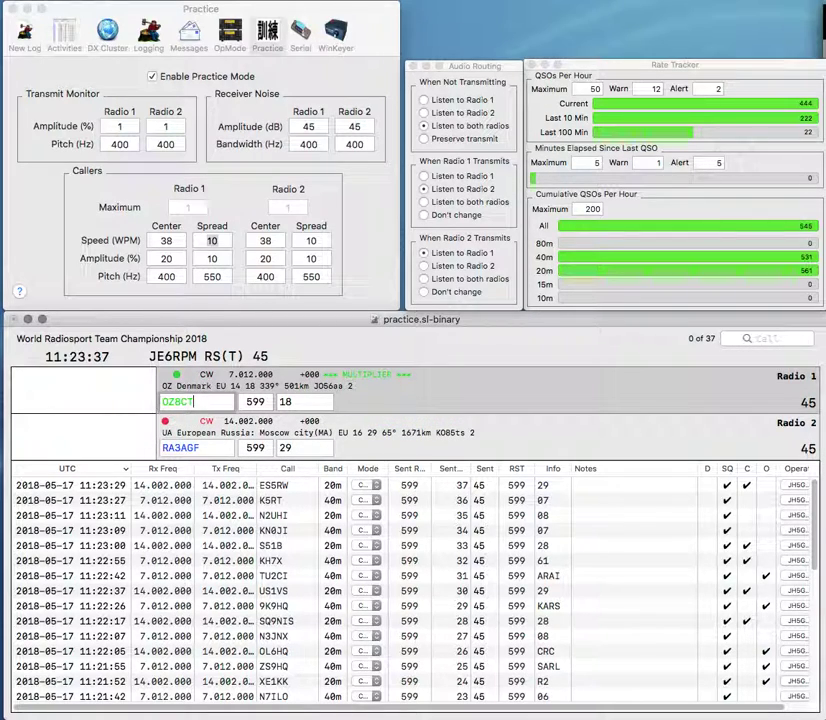
pyautogui.press('Return')
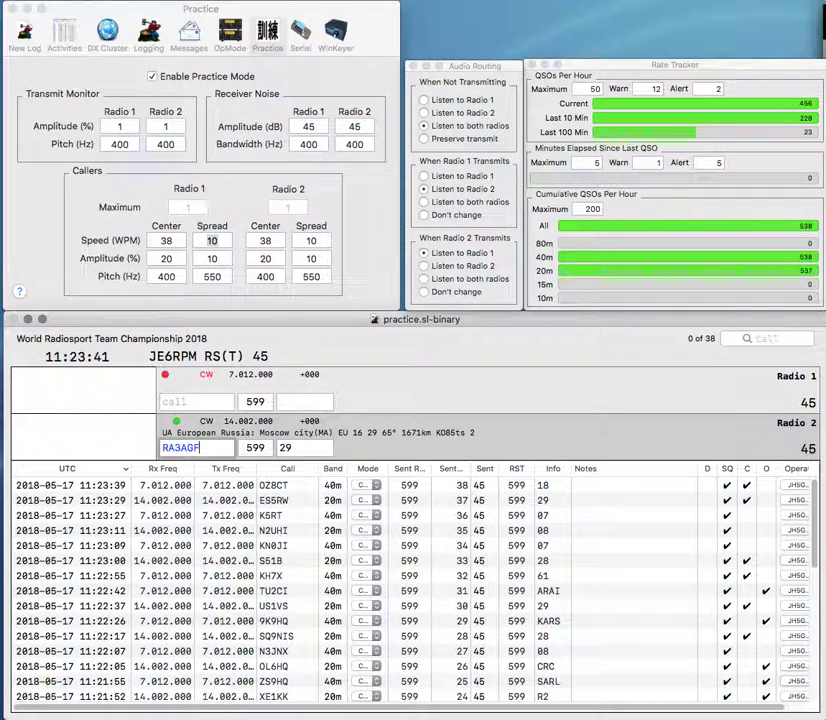
pyautogui.press('Return')
pyautogui.write('LZ7HQ')
pyautogui.press('Return')
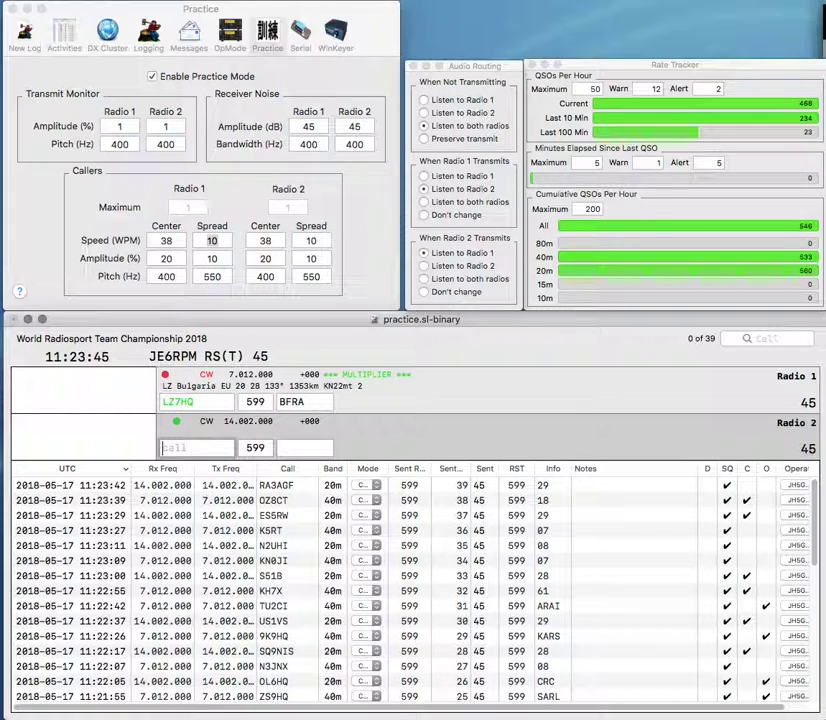
pyautogui.write('O1')
pyautogui.write('AVS')
pyautogui.write('J')
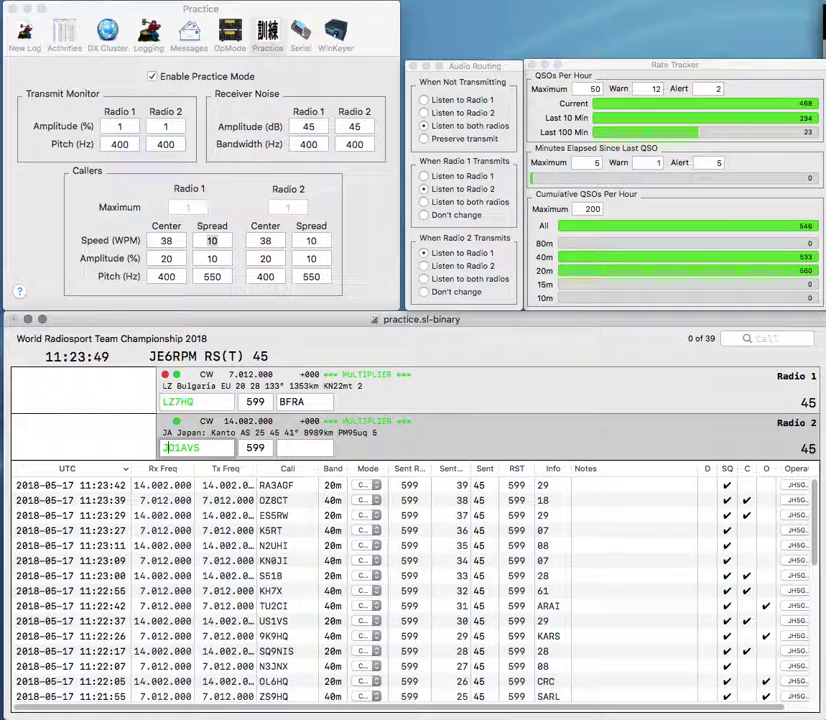
pyautogui.press('Return')
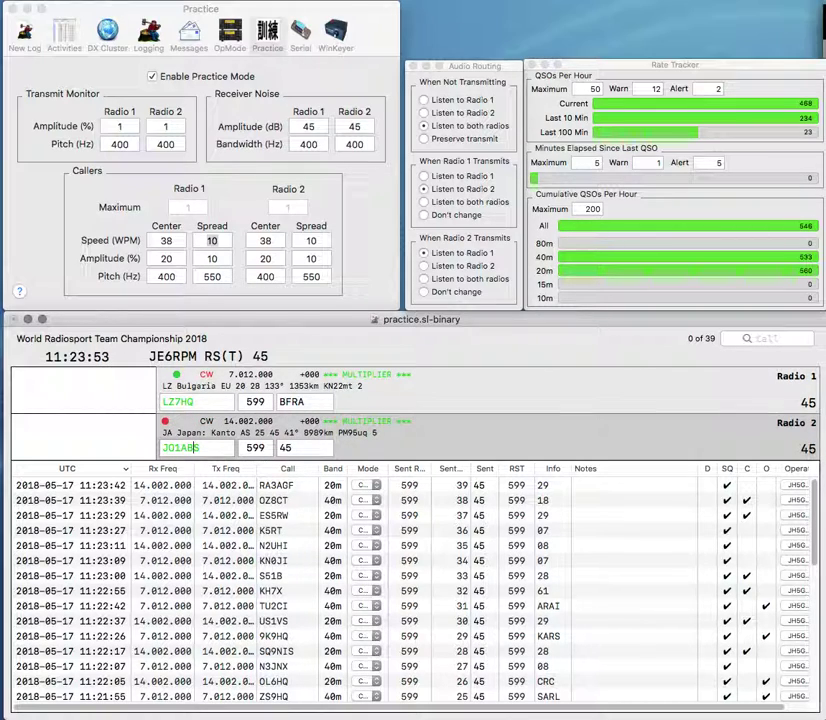
pyautogui.press('Return')
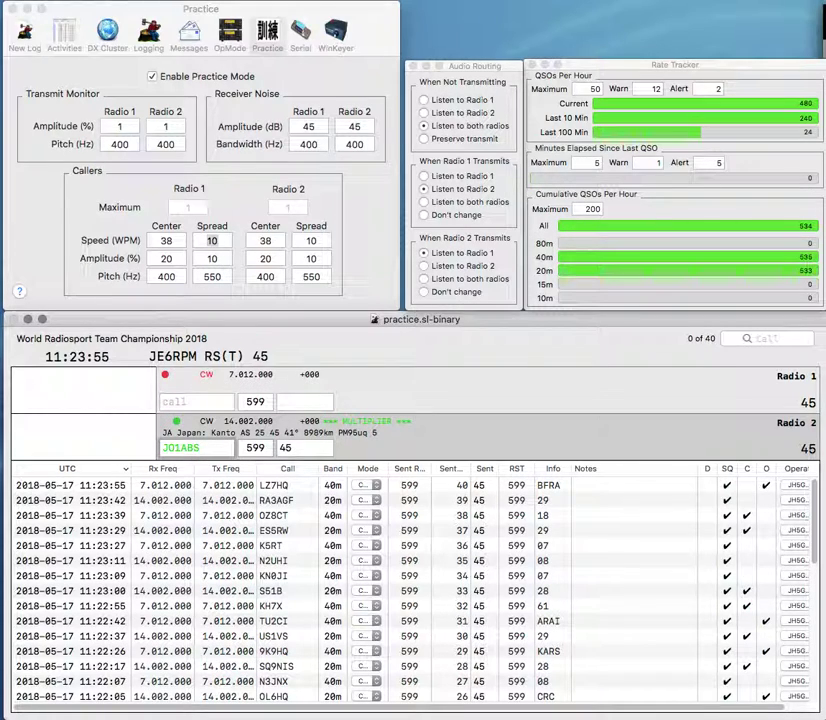
pyautogui.press('Return')
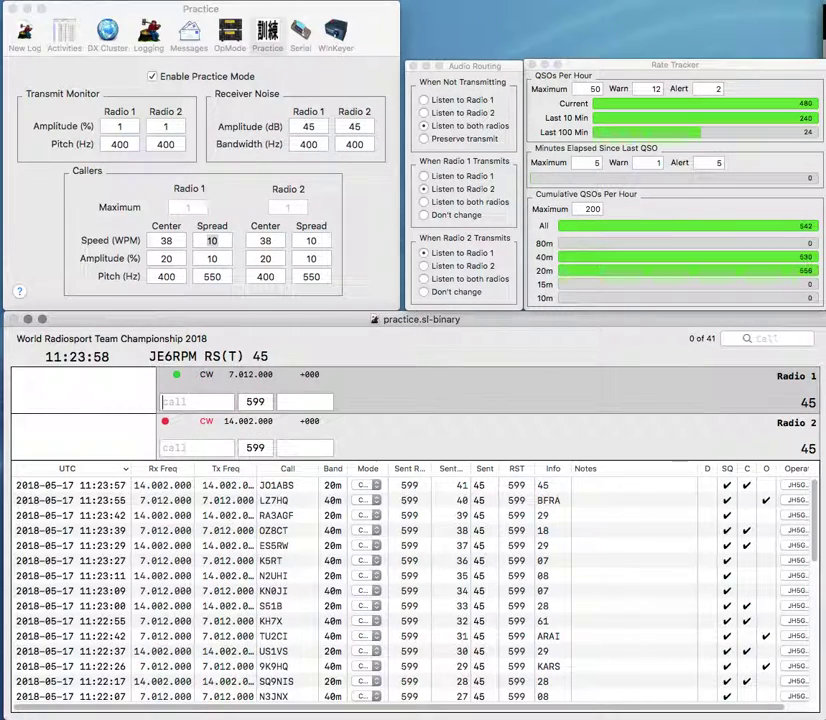
pyautogui.write('PA6HQ')
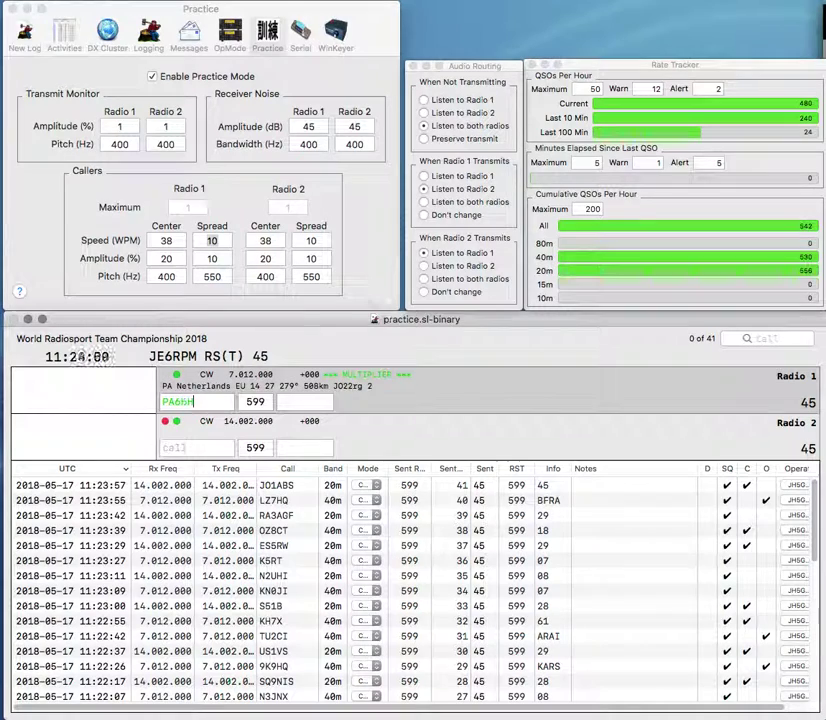
pyautogui.press('Return')
pyautogui.write('PA0')
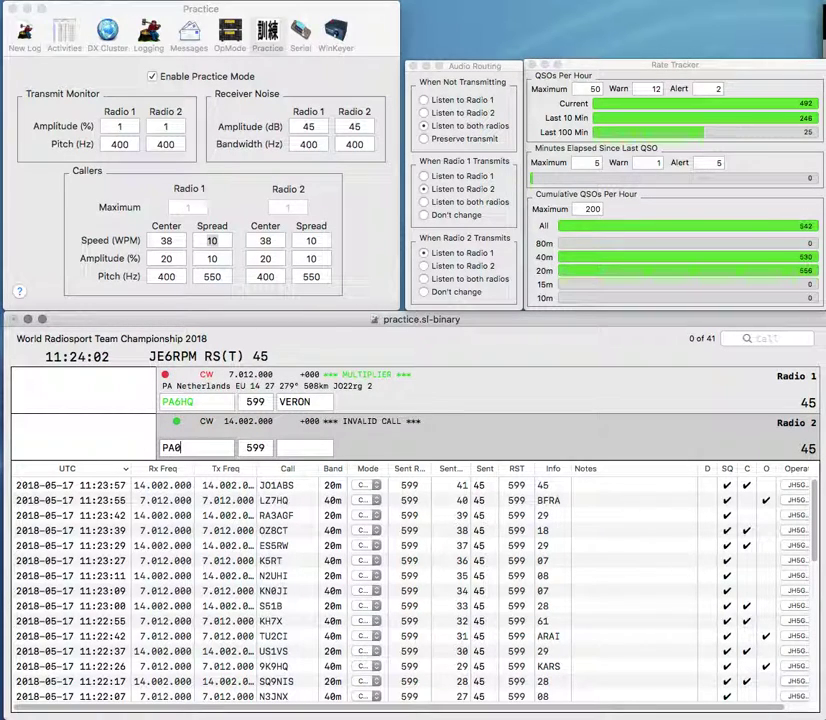
pyautogui.write('PAR')
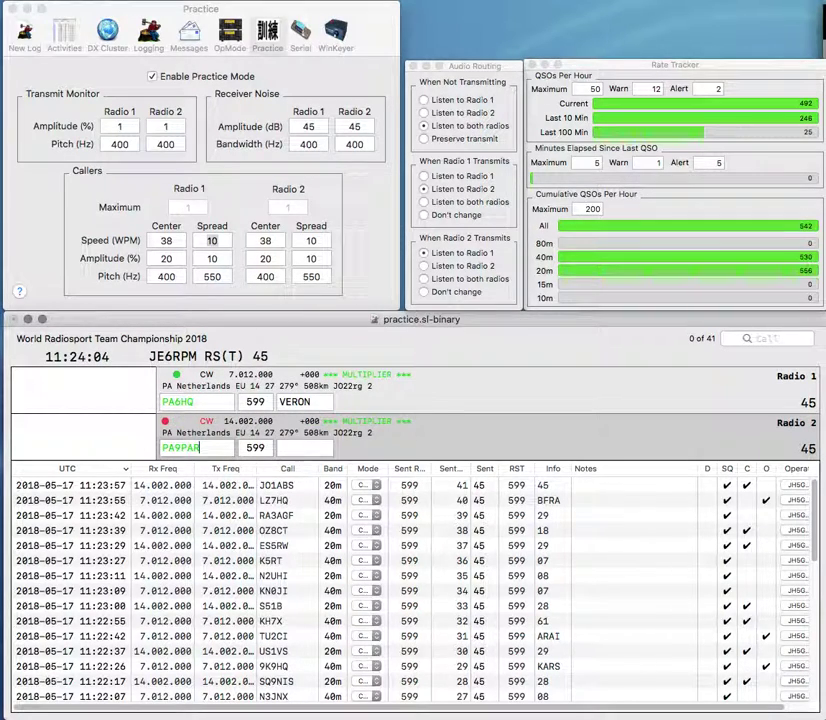
pyautogui.press('Return')
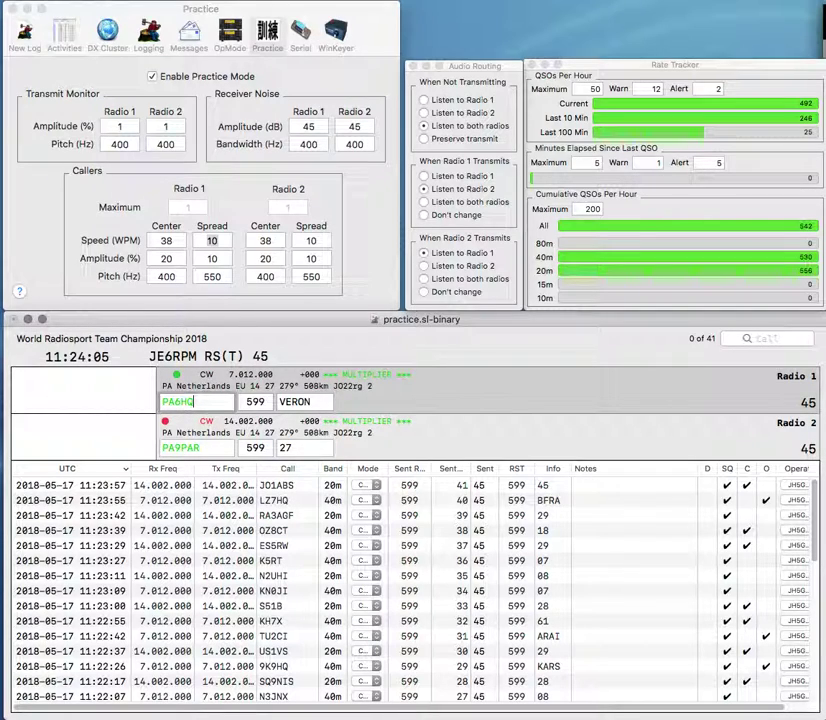
pyautogui.press('Return')
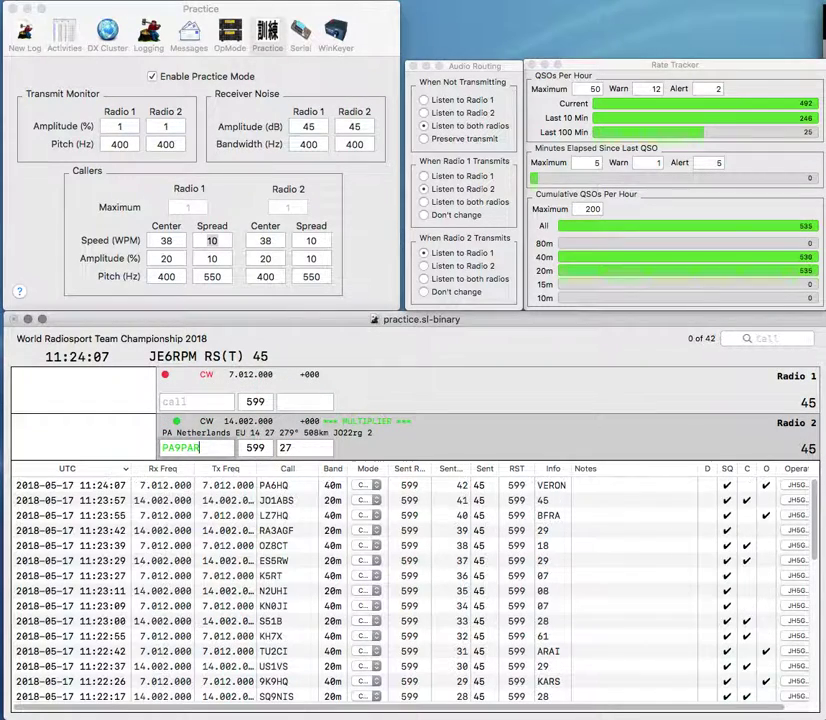
pyautogui.press('Left')
pyautogui.press('Left')
pyautogui.press('BackSpace')
pyautogui.write('W')
pyautogui.press('Return')
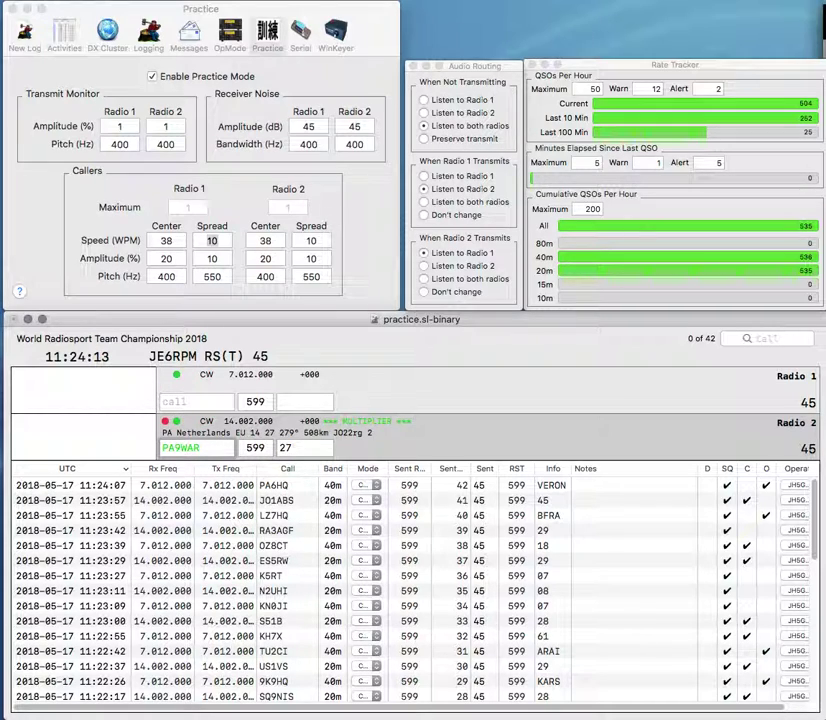
pyautogui.press('Delete')
pyautogui.write('O')
pyautogui.write('RP7')
pyautogui.write('3')
pyautogui.write('BD')
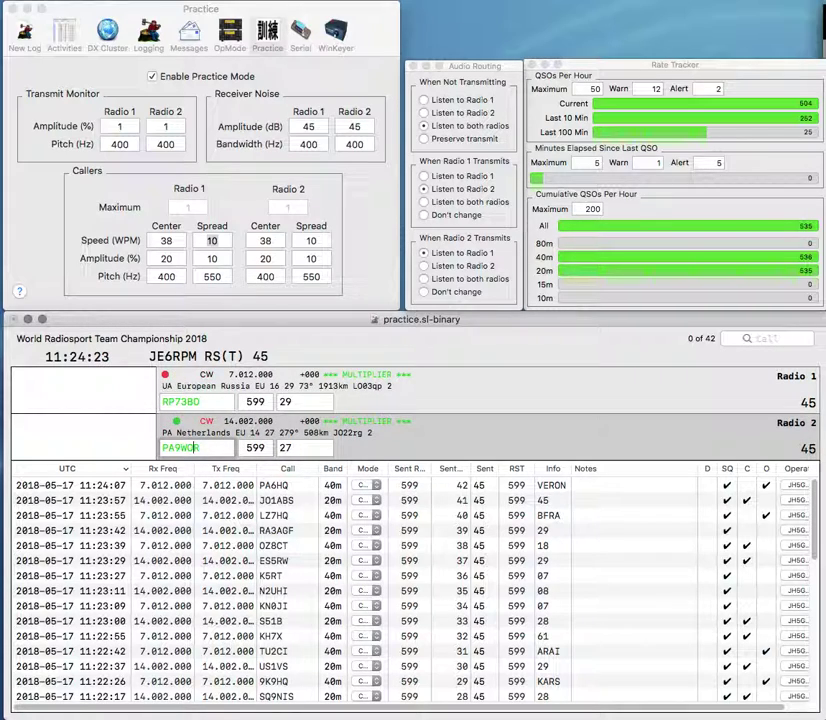
pyautogui.press('Return')
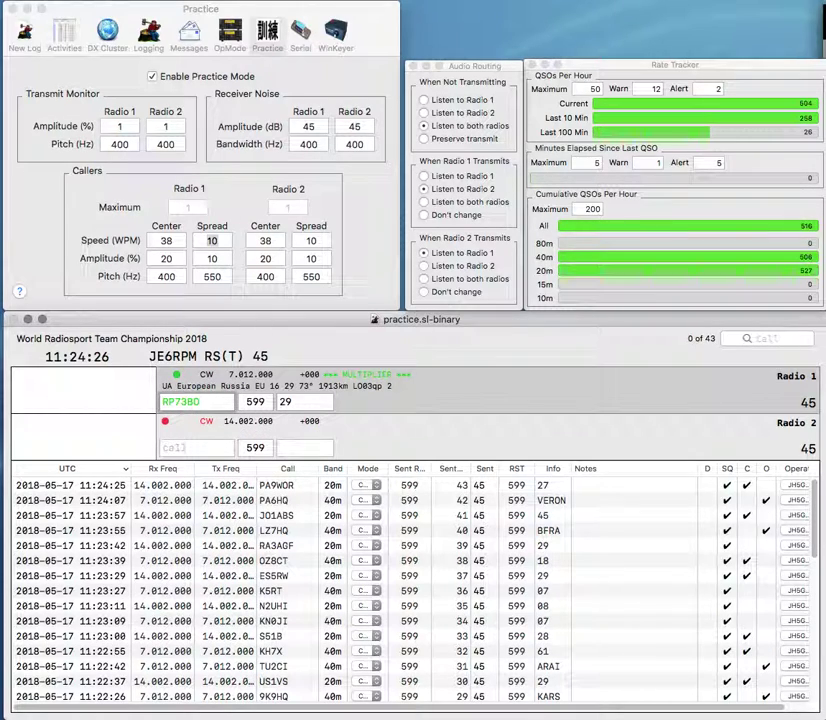
# Correct the Radio 1 call to RP73DO and log it, and answer the partial call KM on Radio 2.
pyautogui.press('BackSpace')
pyautogui.press('BackSpace')
pyautogui.write('DO')
pyautogui.press('Return')
pyautogui.write('KM')
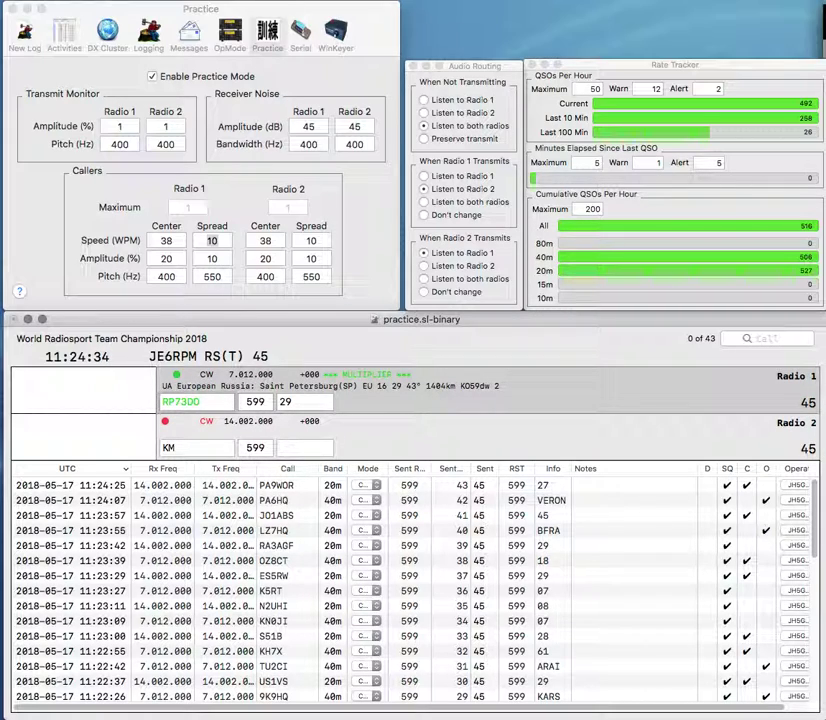
pyautogui.press('Return')
pyautogui.write('DM4')
pyautogui.press('Return')
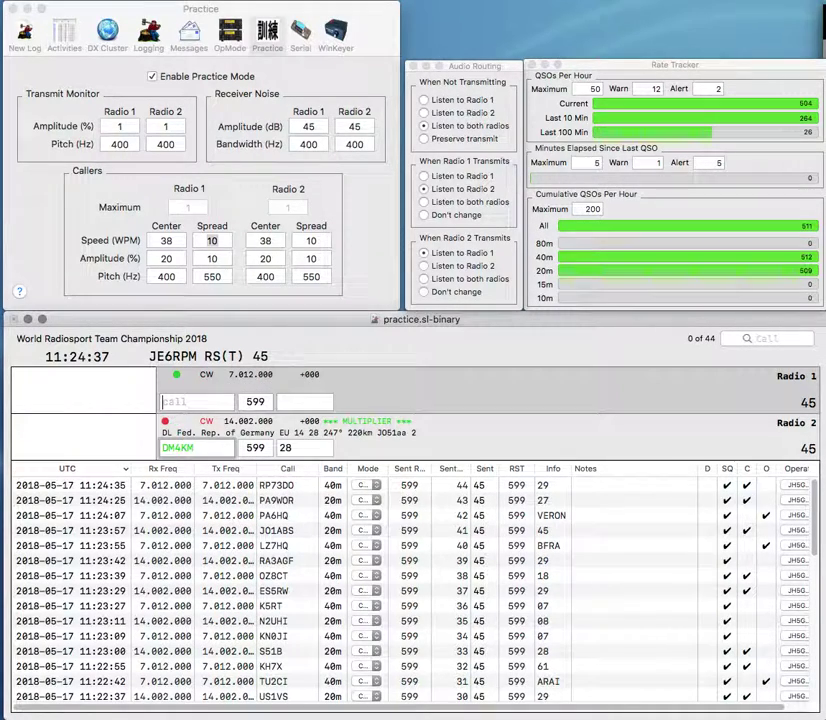
pyautogui.write('CO6RD')
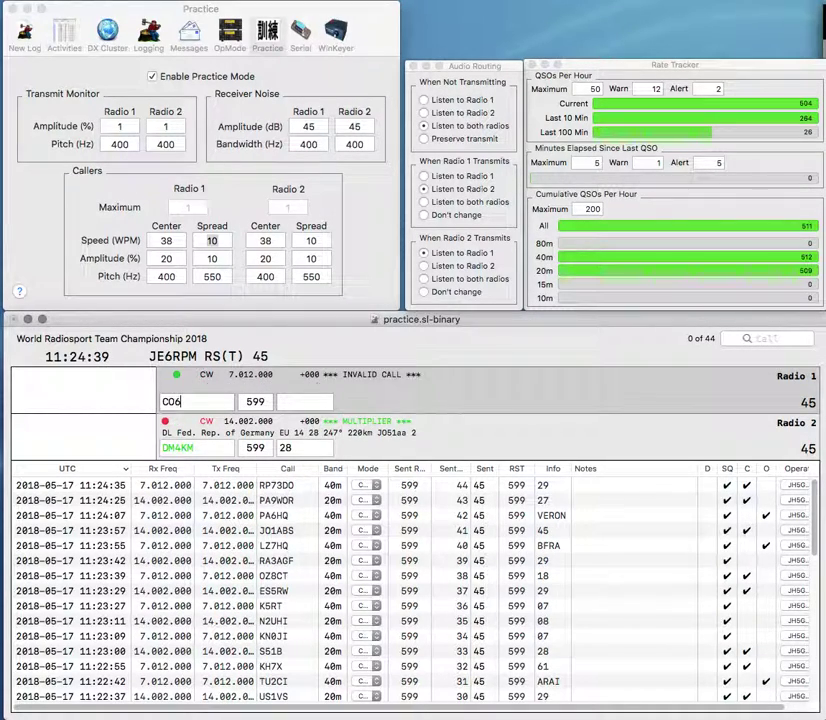
pyautogui.press('Return')
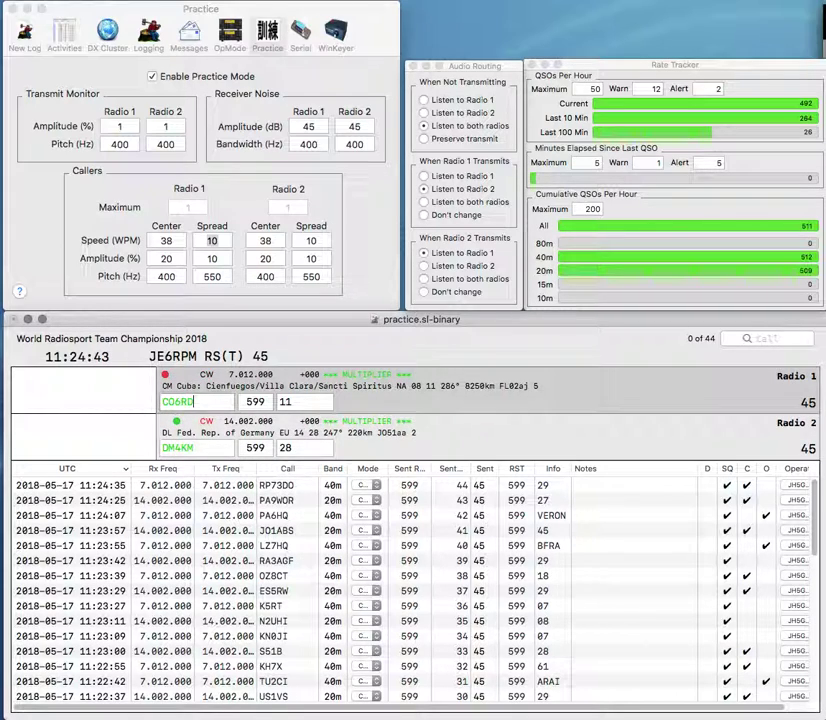
pyautogui.press('Return')
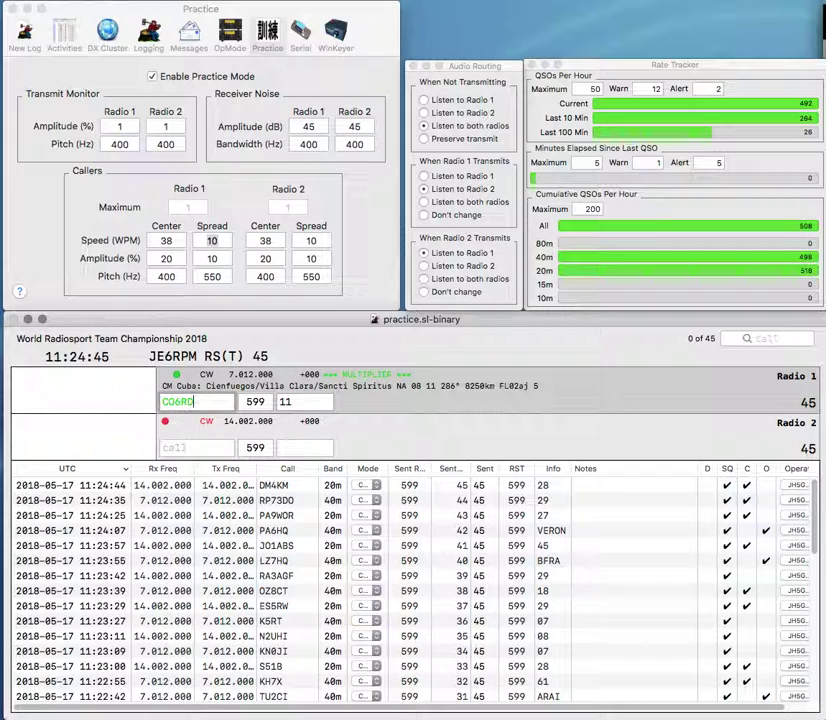
pyautogui.press('Return')
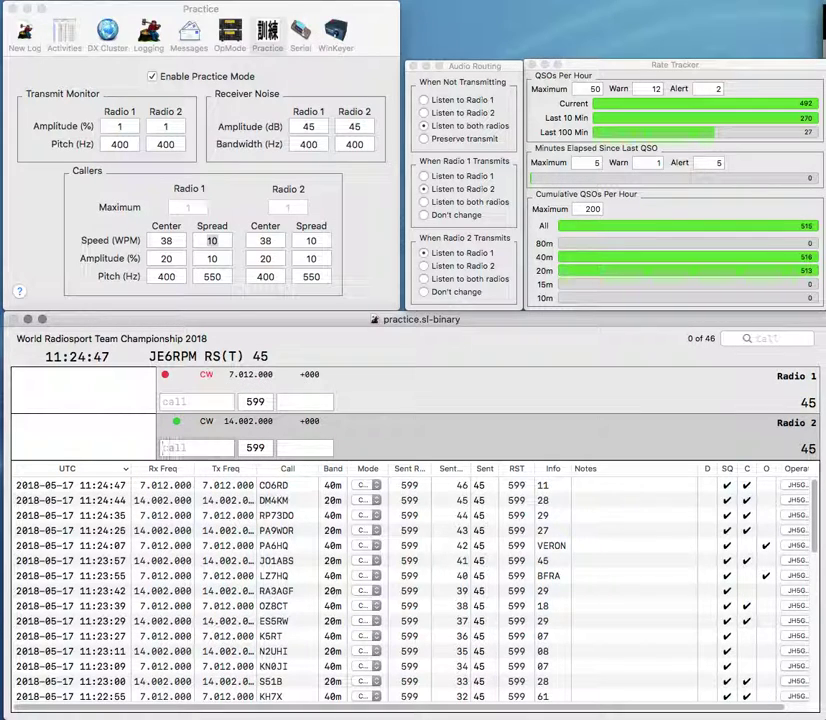
pyautogui.write('HA5MK')
pyautogui.press('Return')
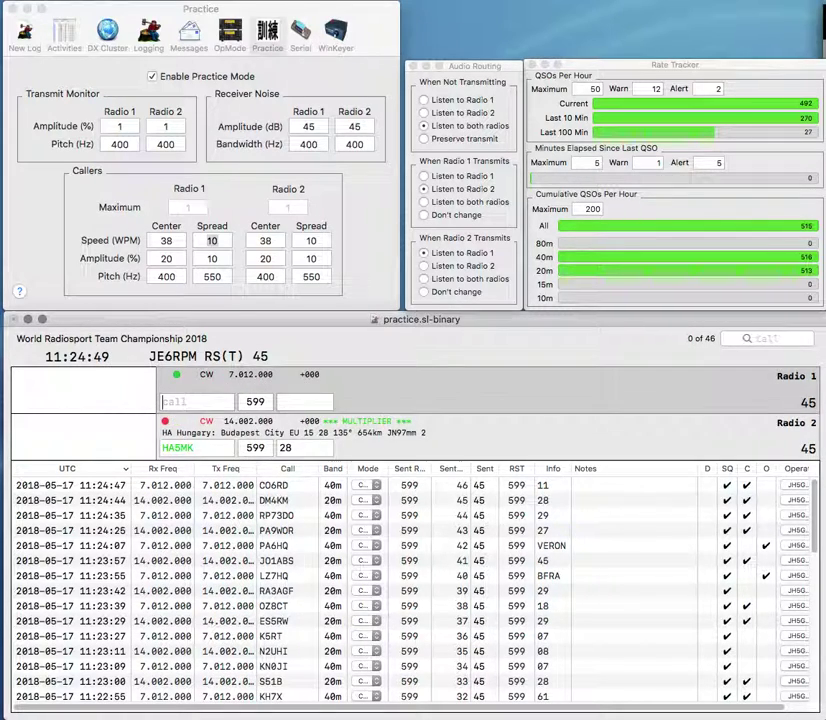
pyautogui.write('OZ1HQ')
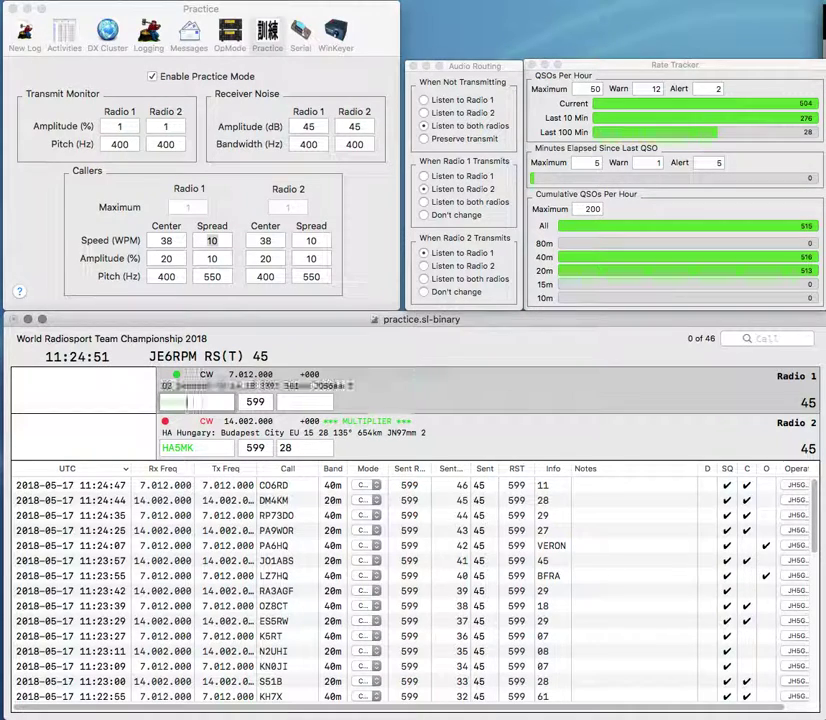
pyautogui.press('Return')
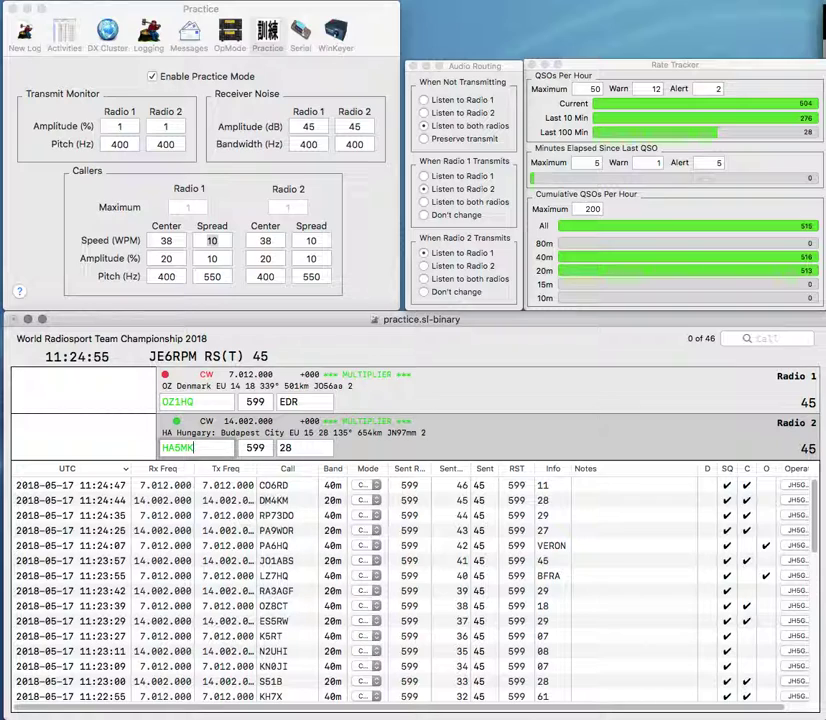
pyautogui.press('Return')
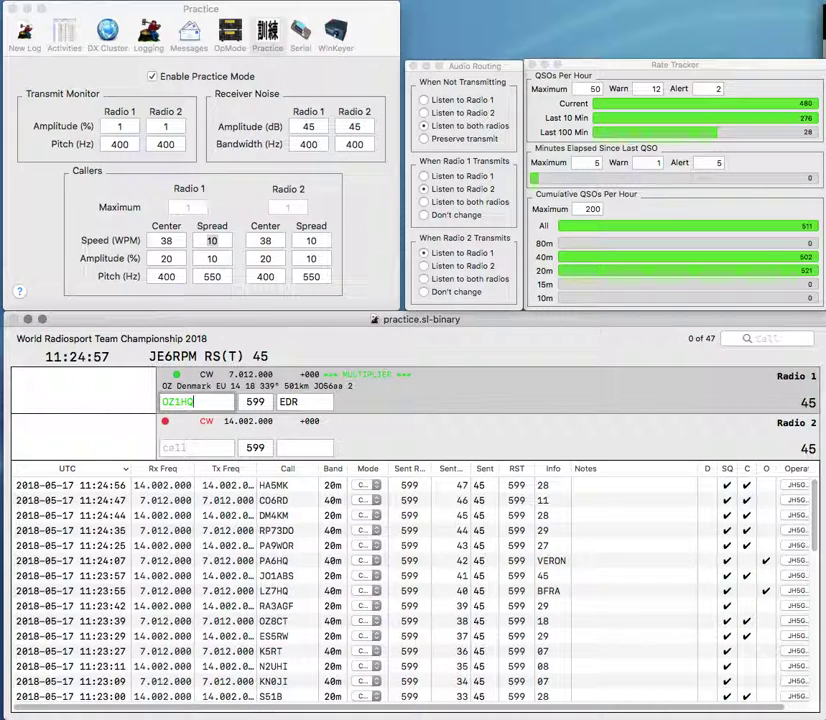
pyautogui.press('Return')
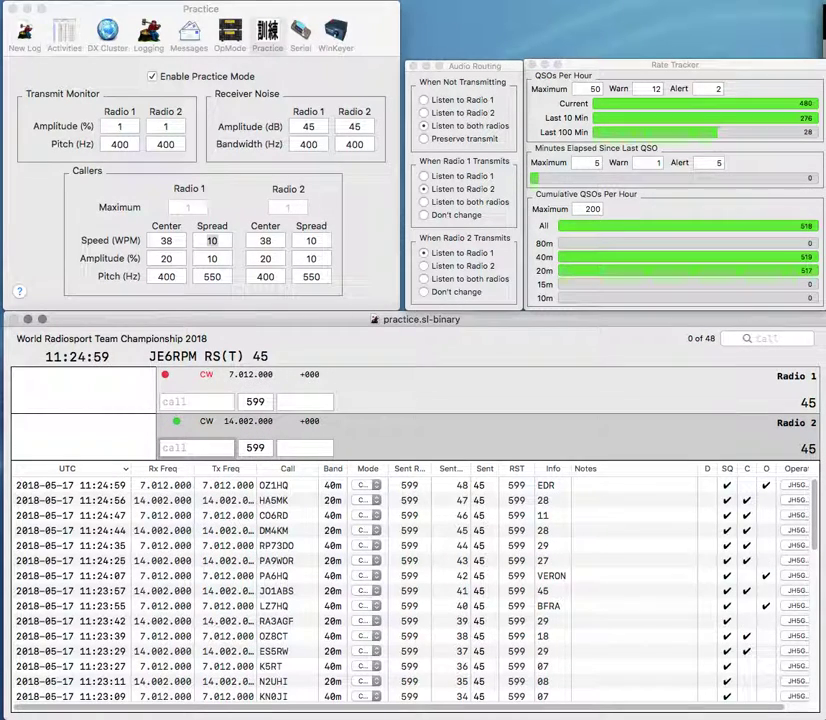
pyautogui.write('PD0J')
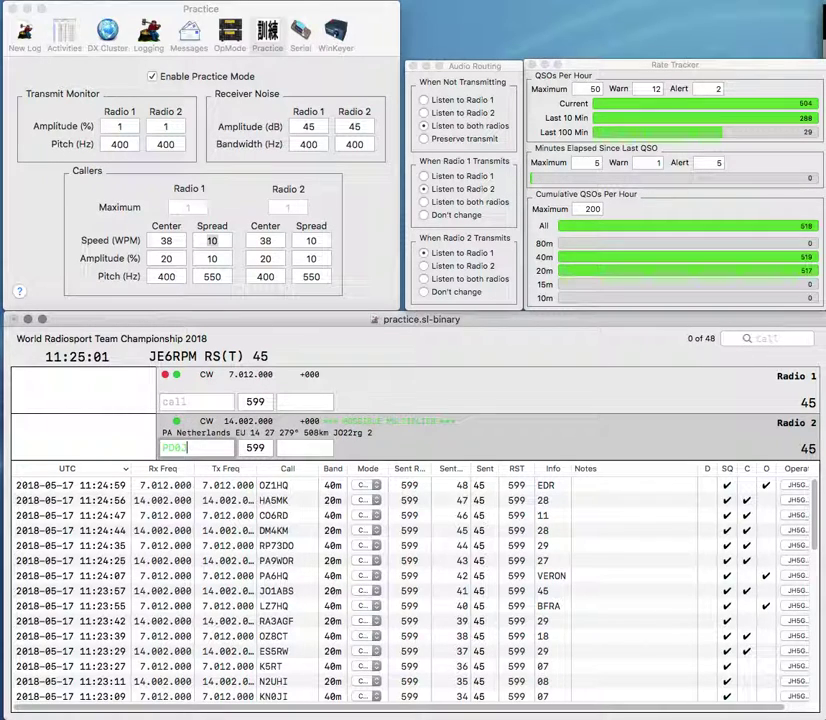
pyautogui.write('MH')
pyautogui.press('`')
pyautogui.press('`')
pyautogui.press('`')
pyautogui.press('F1')
pyautogui.press('`')
pyautogui.press('Return')
pyautogui.press('`')
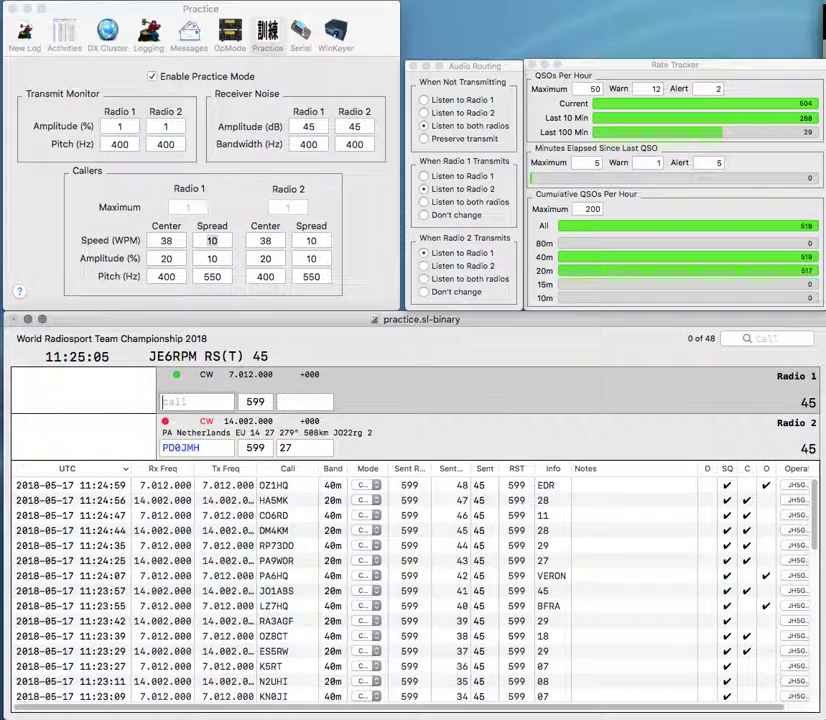
pyautogui.write('K7EAZ')
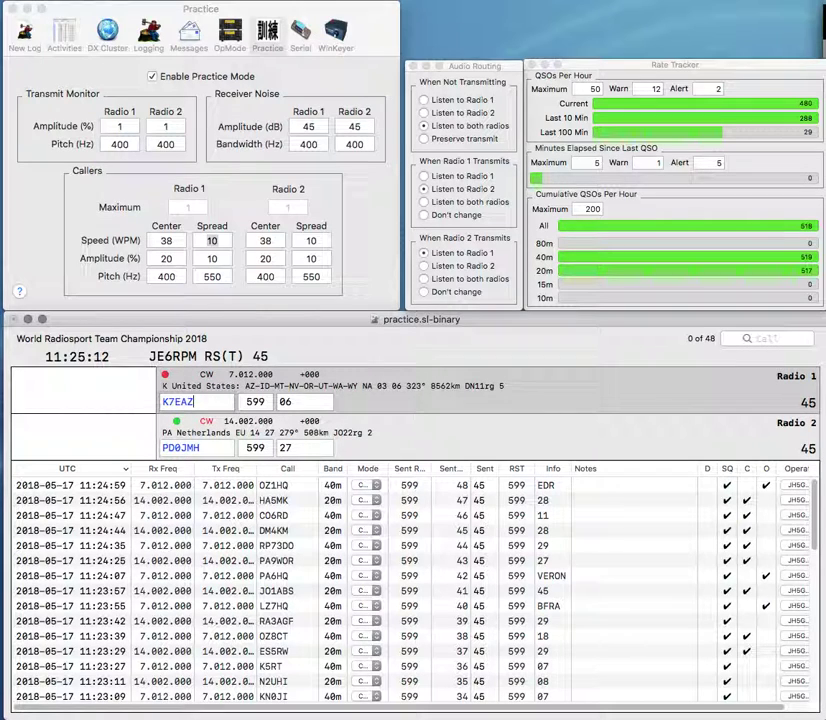
pyautogui.press('Return')
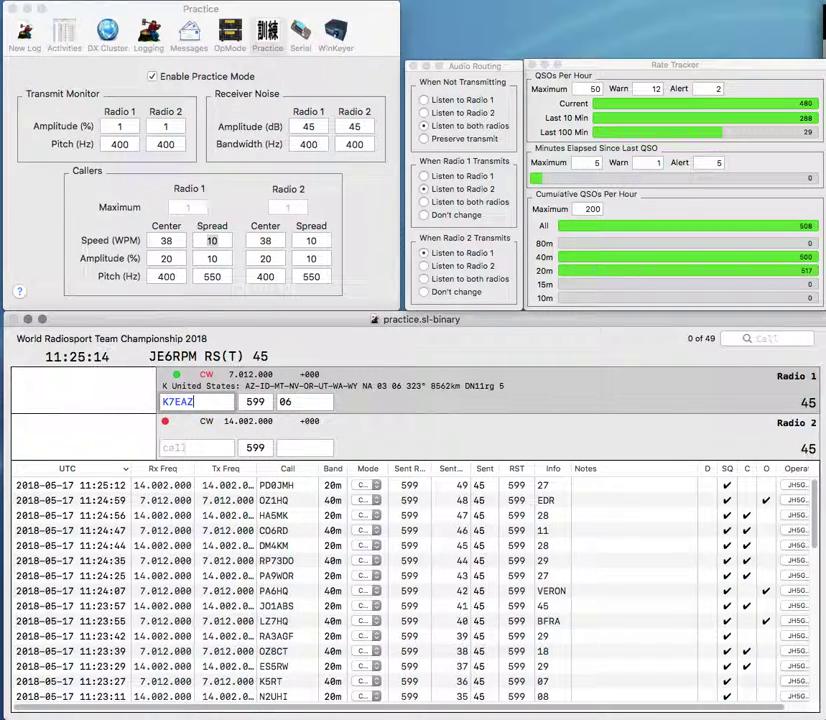
pyautogui.press('Return')
pyautogui.write('YU7XX')
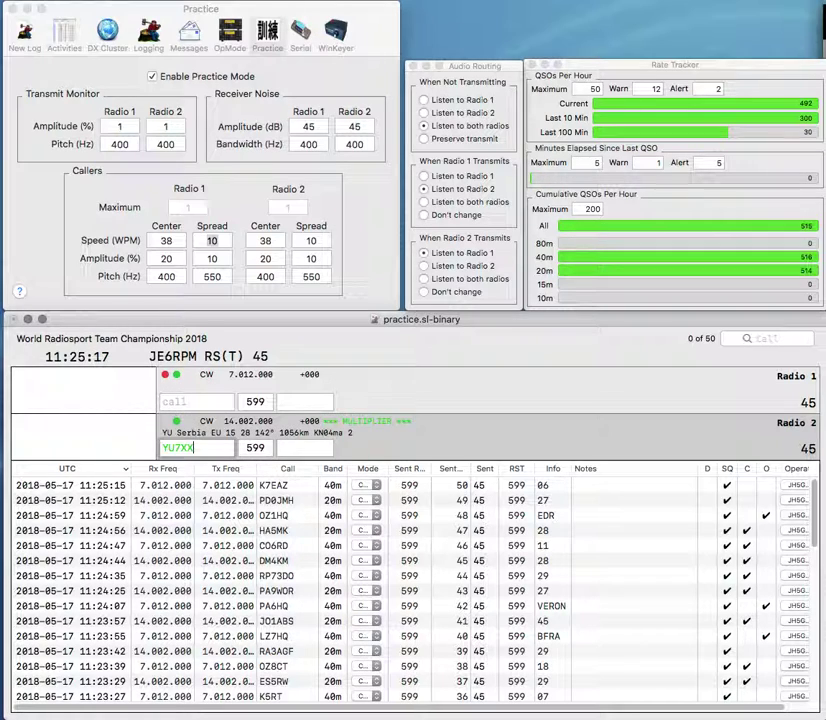
pyautogui.press('Return')
pyautogui.write('OZ7')
pyautogui.press('BackSpace')
pyautogui.write('G')
pyautogui.press('Left')
pyautogui.press('Left')
pyautogui.press('Left')
pyautogui.write('UX')
pyautogui.press('Return')
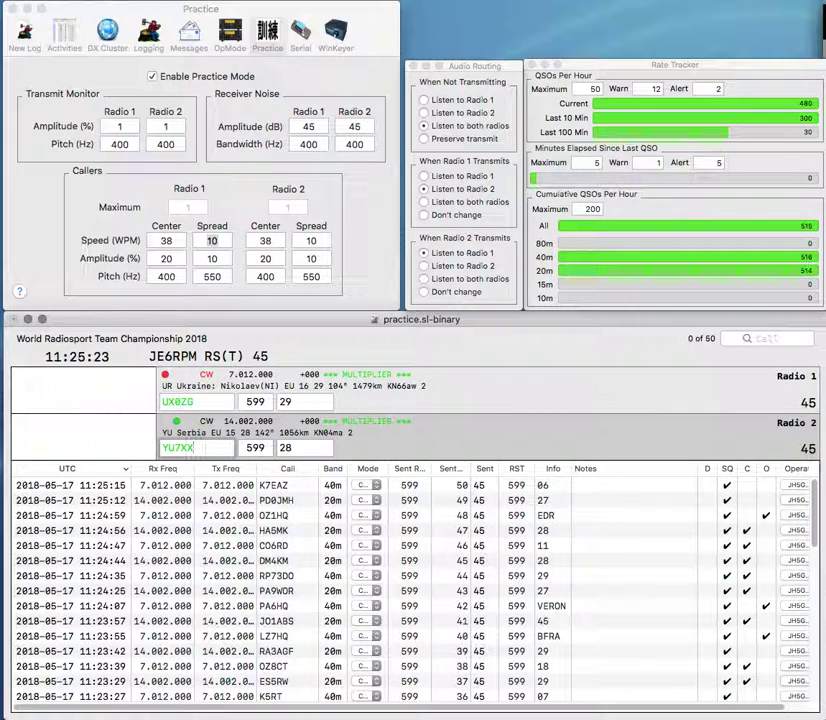
pyautogui.press('Return')
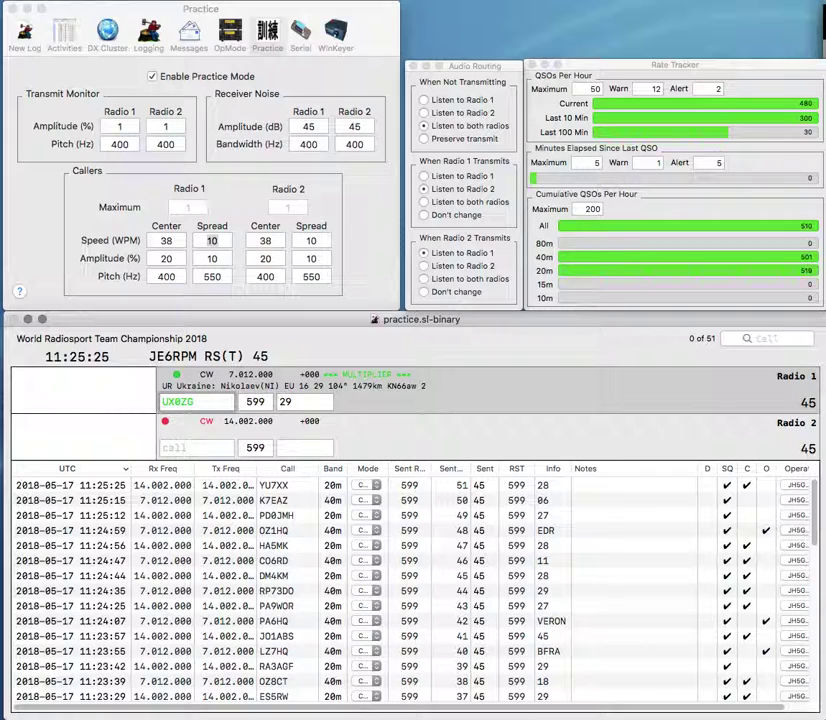
pyautogui.press('BackSpace')
pyautogui.write('Y')
pyautogui.press('Return')
pyautogui.write('K9GA')
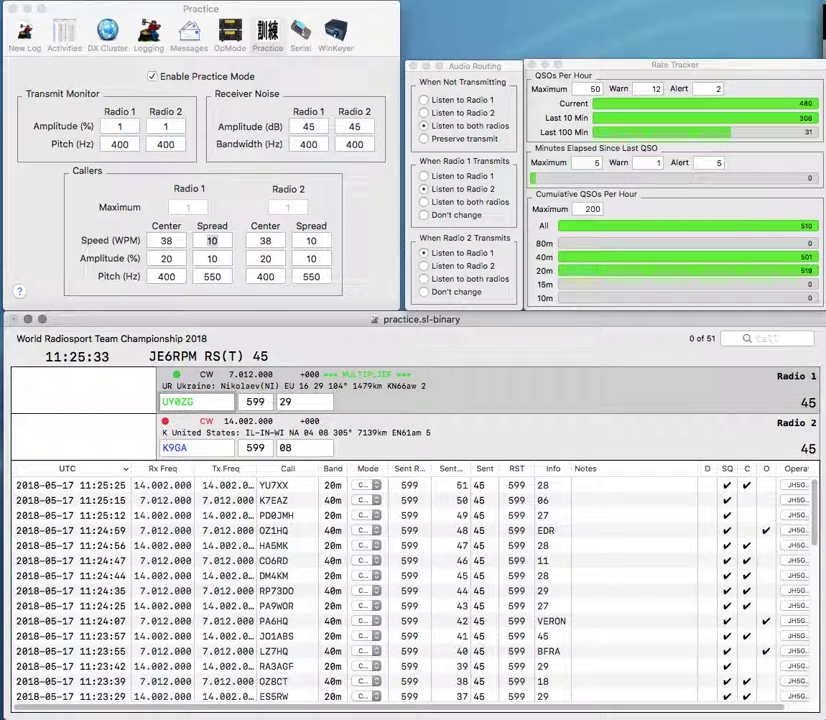
pyautogui.press('Return')
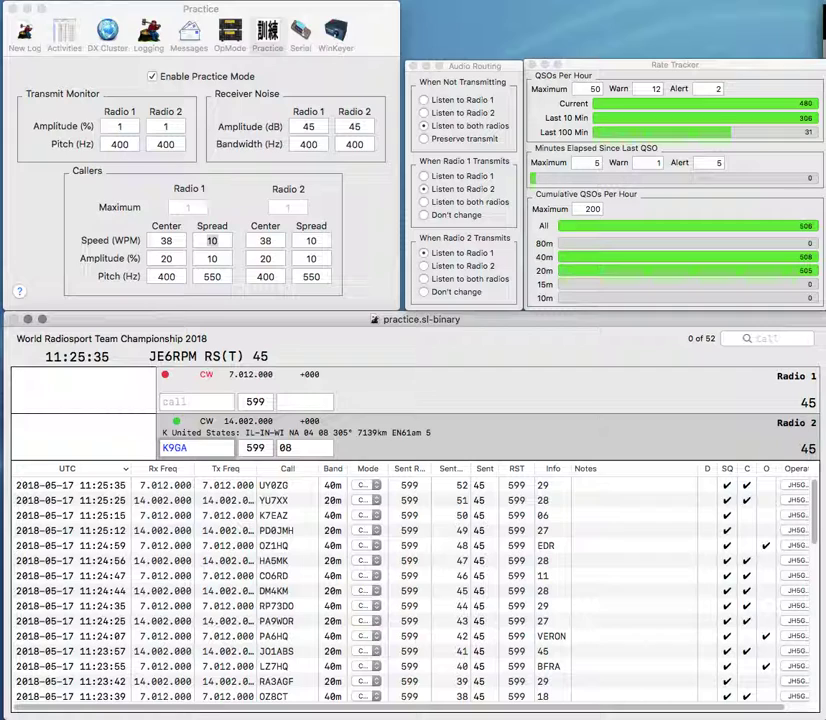
pyautogui.press('Return')
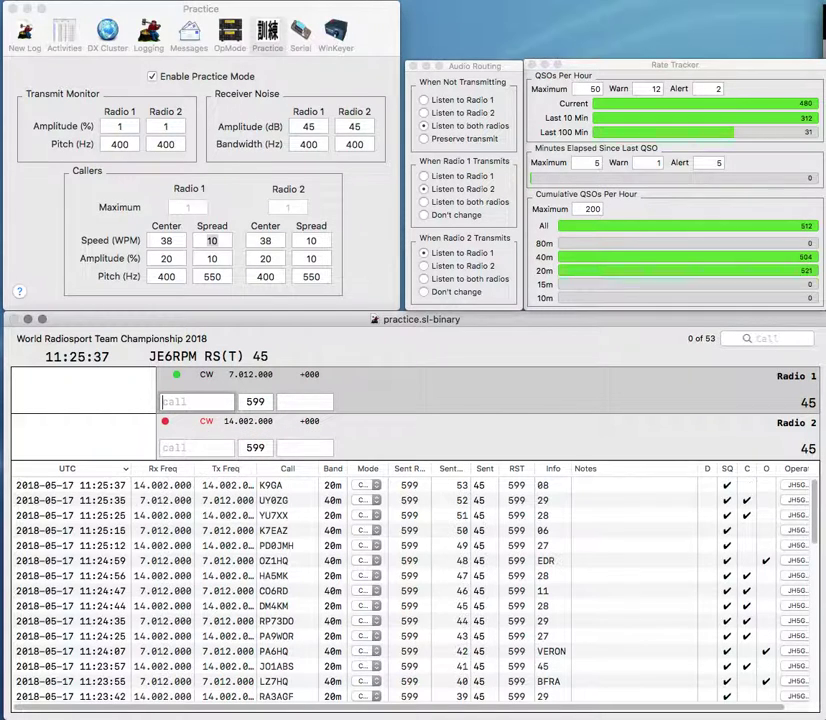
pyautogui.write('8N7HQ')
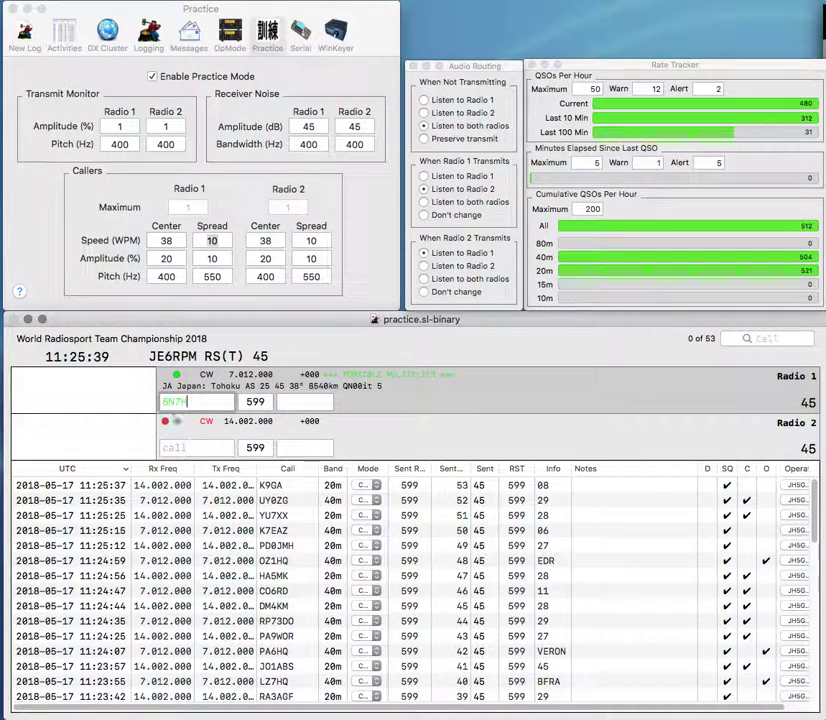
pyautogui.press('Return')
pyautogui.write('JE1')
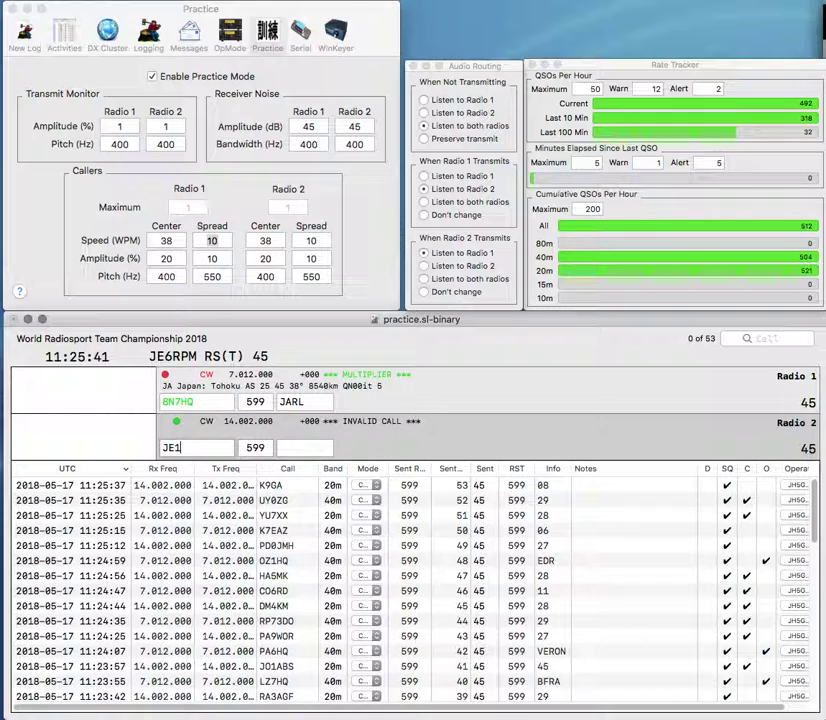
pyautogui.write('PMQ')
pyautogui.press('Return')
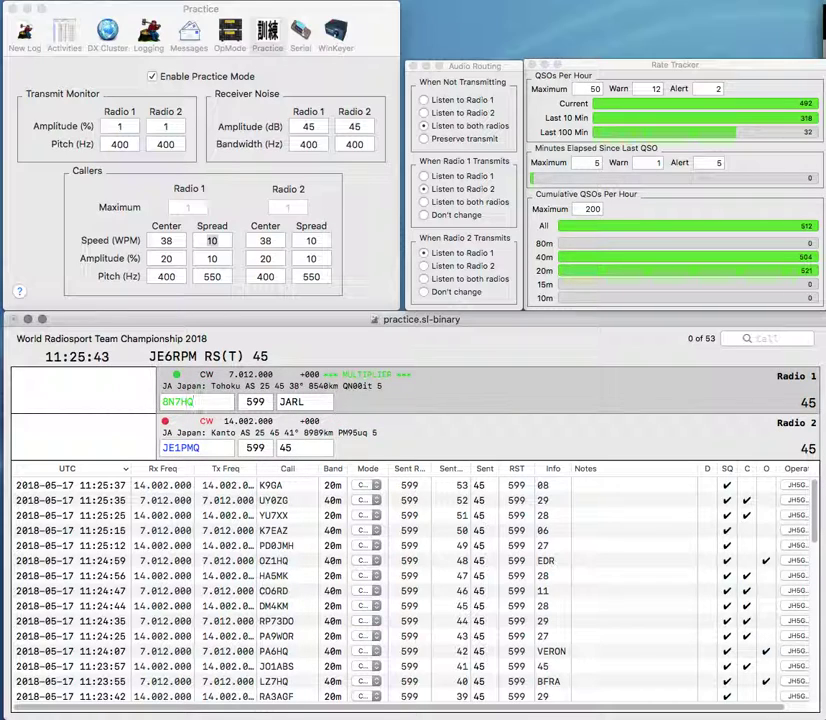
pyautogui.press('Left')
pyautogui.press('BackSpace')
pyautogui.write('8')
pyautogui.press('Return')
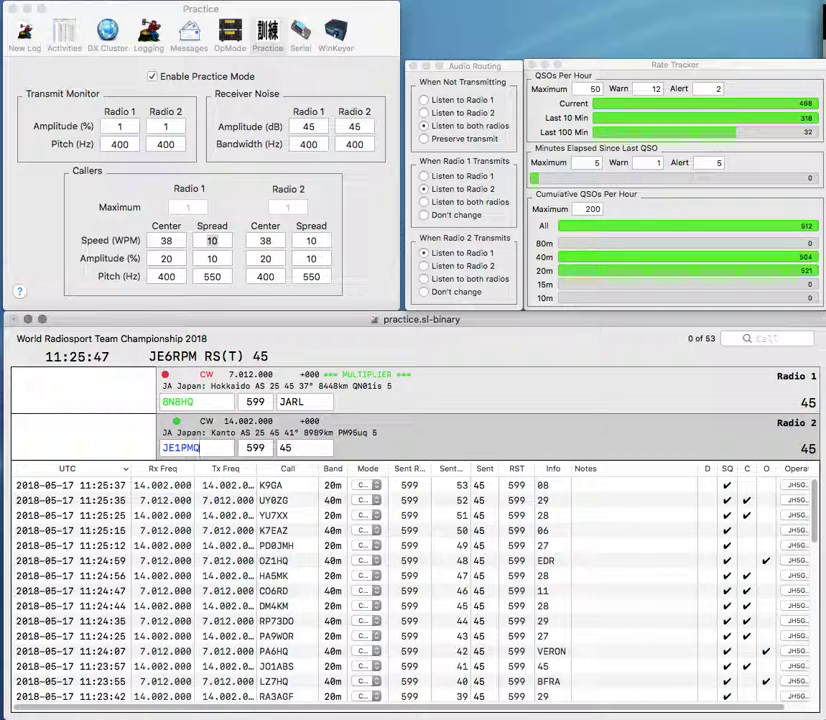
pyautogui.press('Return')
pyautogui.press('Return')
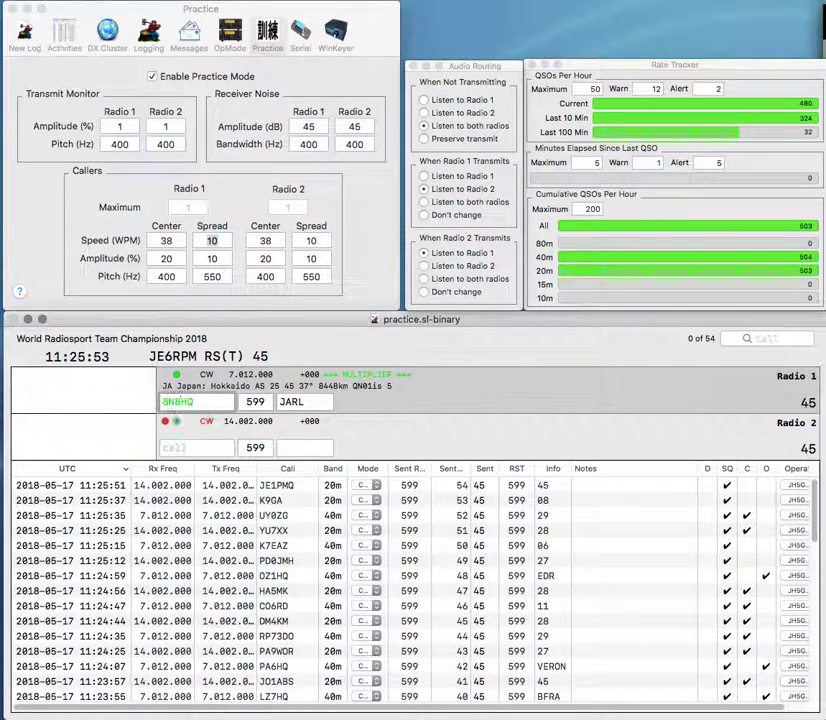
# Answer K1VAC on Radio 2 (20m) and JE1MUI on Radio 1 (40m).
pyautogui.write('K1')
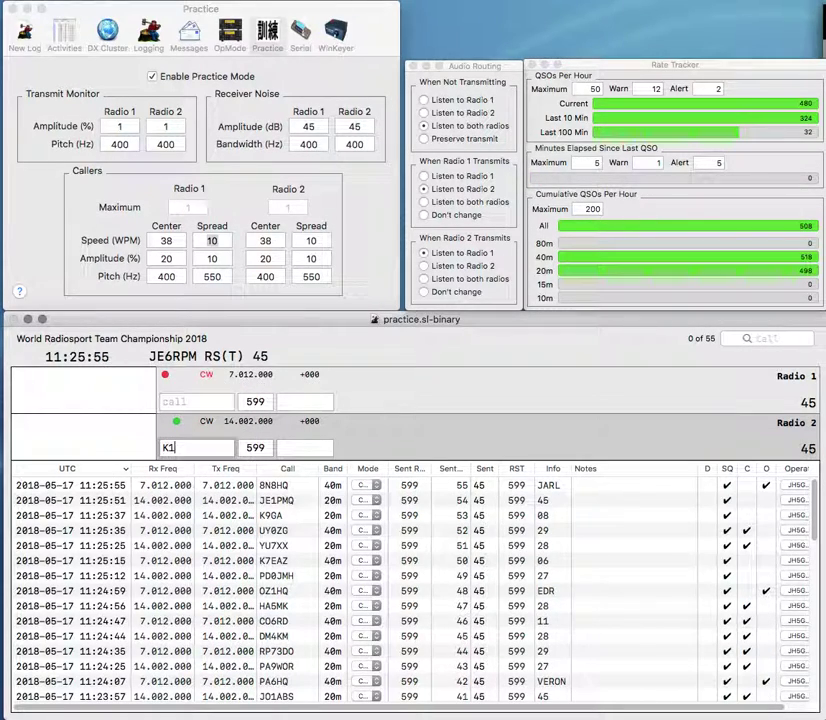
pyautogui.write('VAC')
pyautogui.press('Return')
pyautogui.write('JE1MUI')
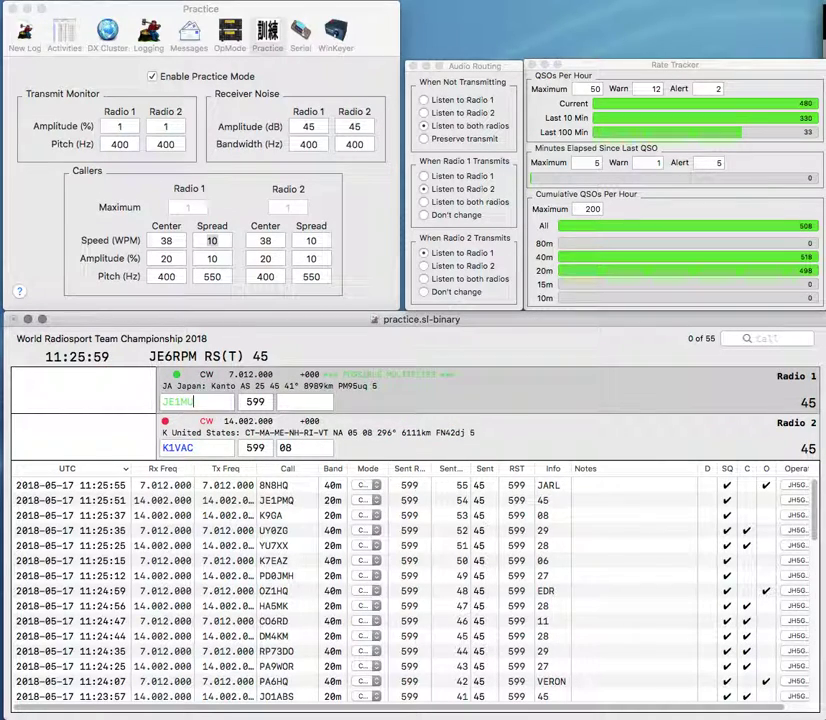
pyautogui.press('Return')
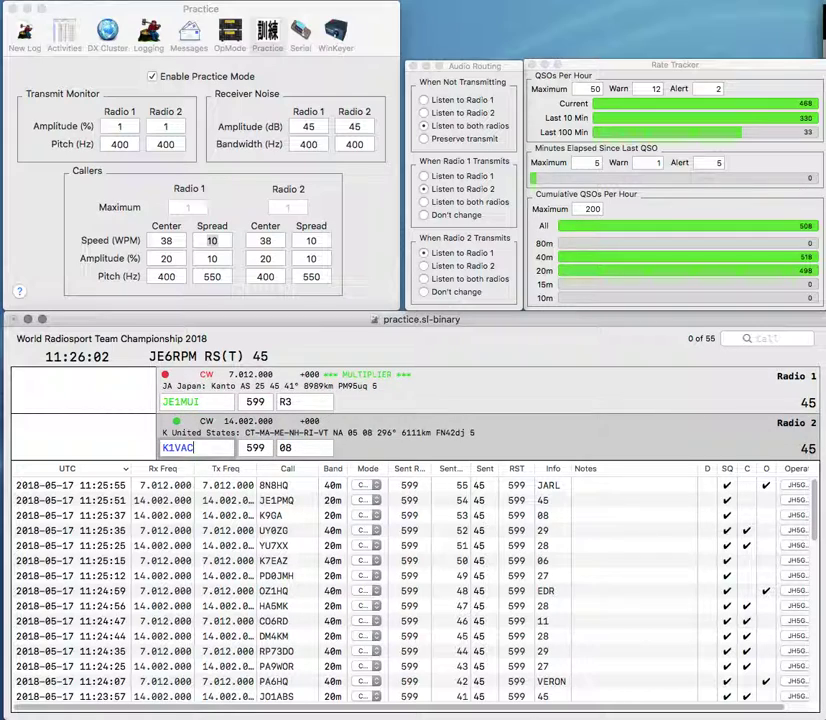
pyautogui.press('BackSpace')
pyautogui.write('J4')
pyautogui.press('Return')
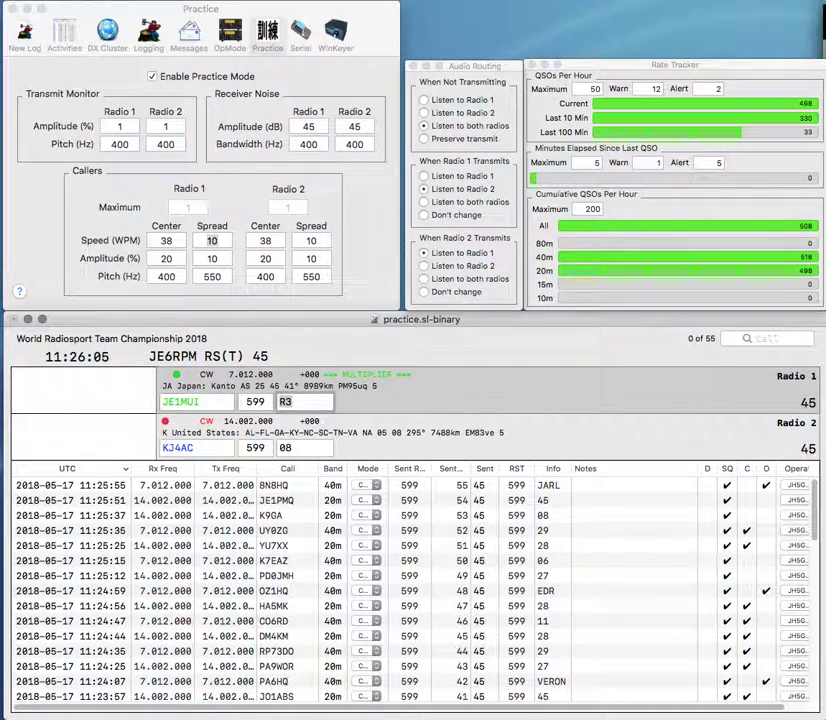
pyautogui.press('Return')
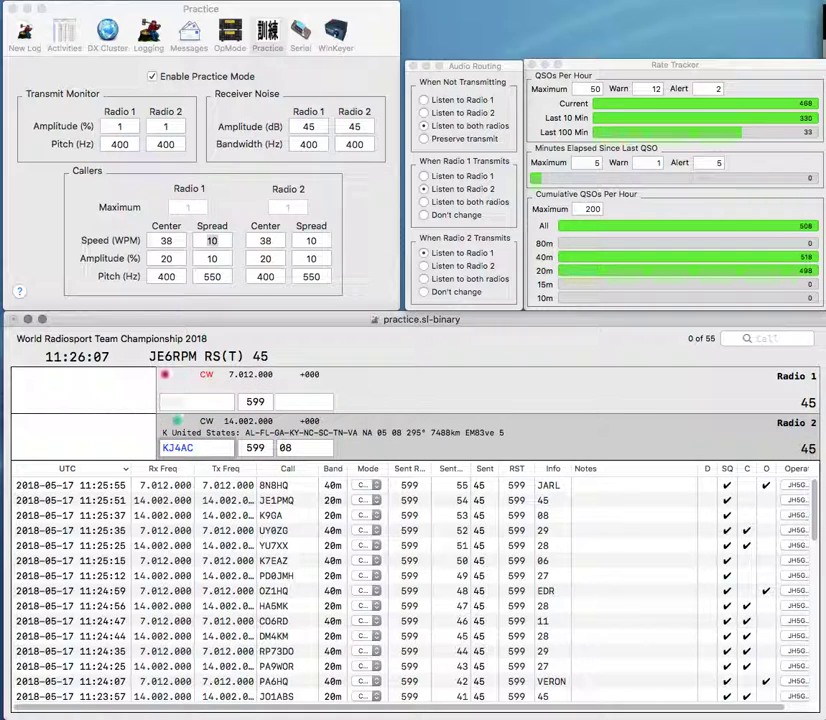
pyautogui.press('Left')
pyautogui.press('BackSpace')
pyautogui.write('U')
pyautogui.press('Return')
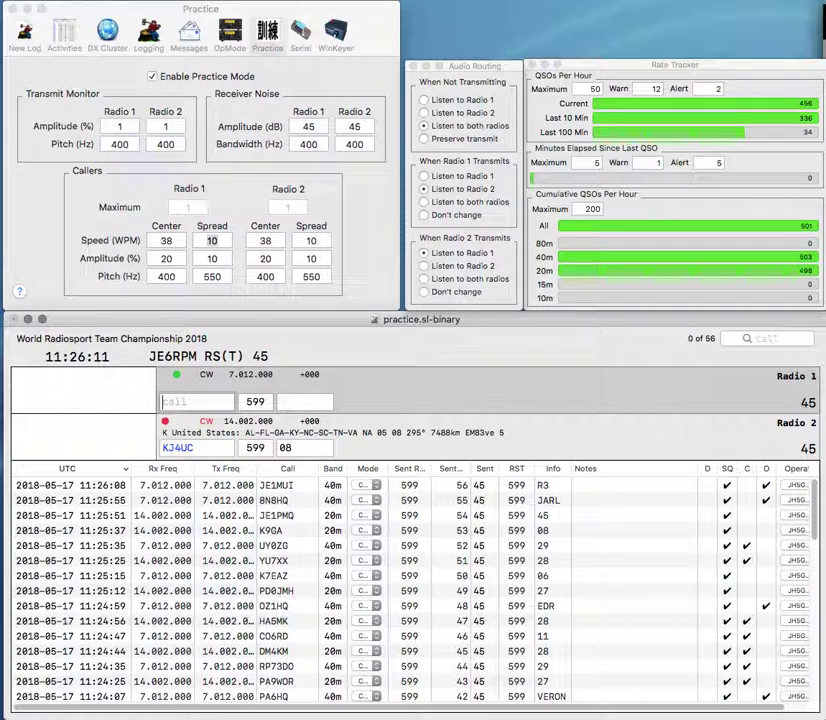
pyautogui.write('AAX')
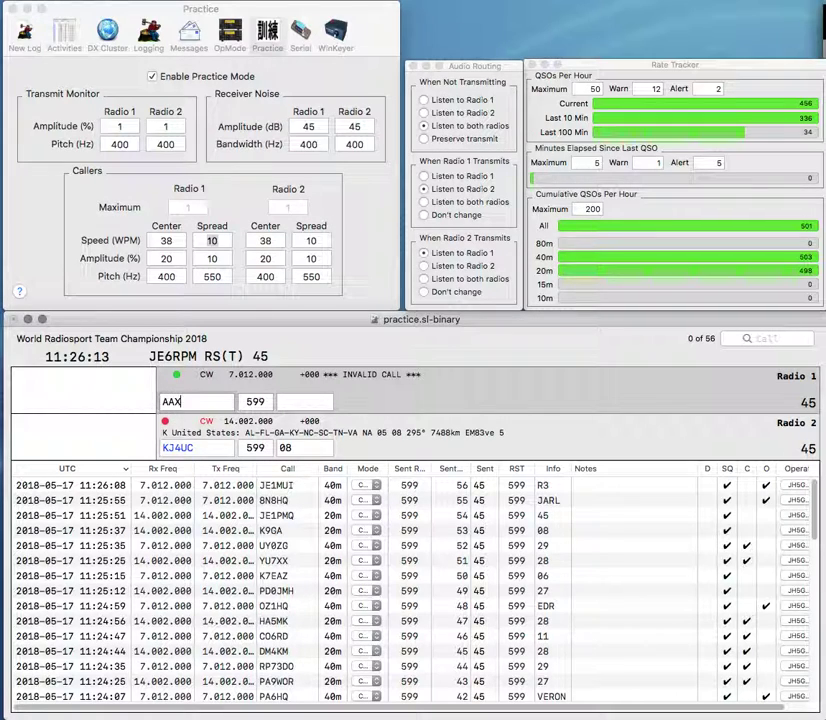
pyautogui.press('Return')
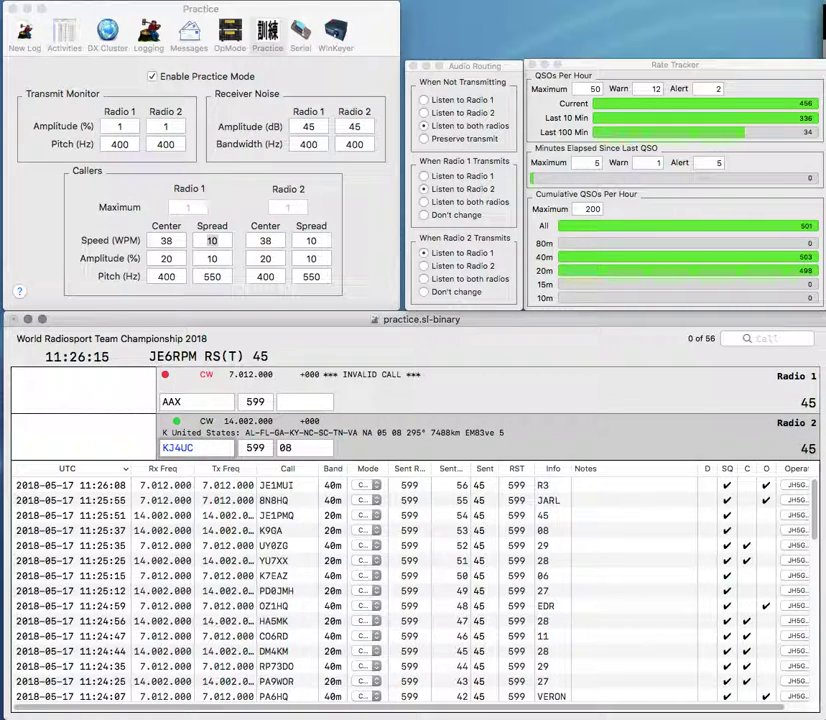
pyautogui.press('Return')
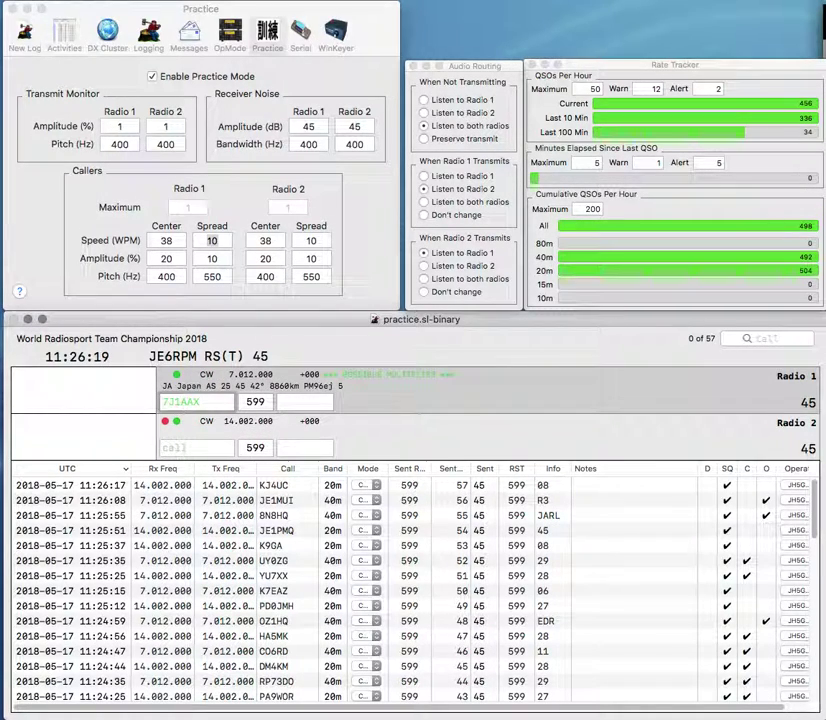
pyautogui.press('Return')
pyautogui.write('DL6BA')
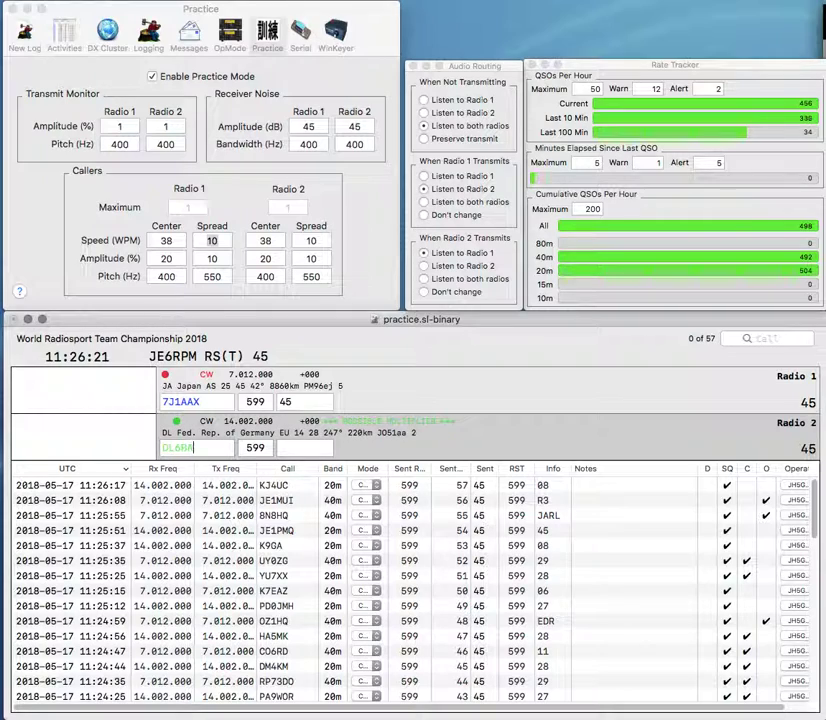
pyautogui.press('Return')
pyautogui.write('28')
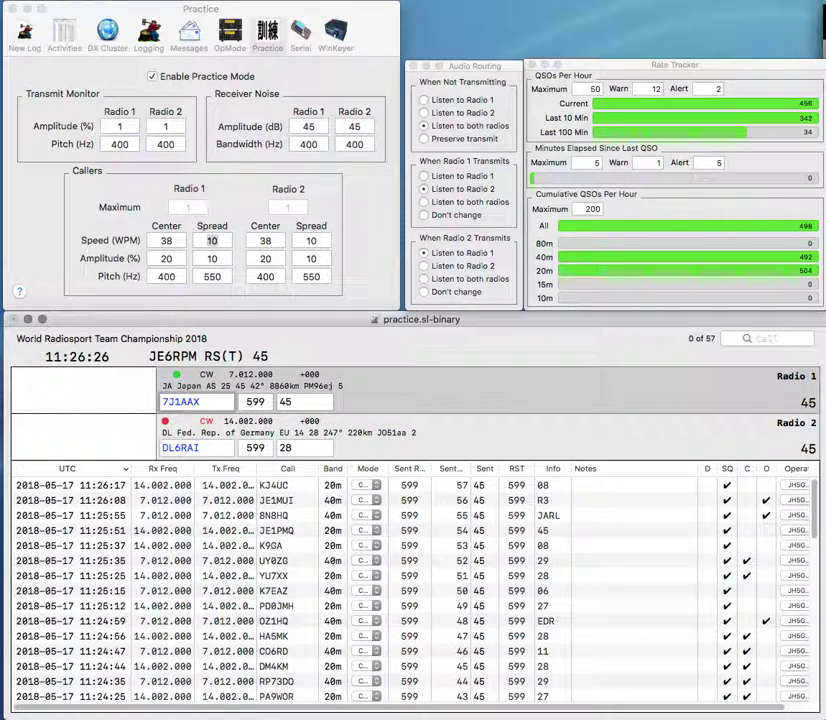
pyautogui.press('Down')
pyautogui.press('Return')
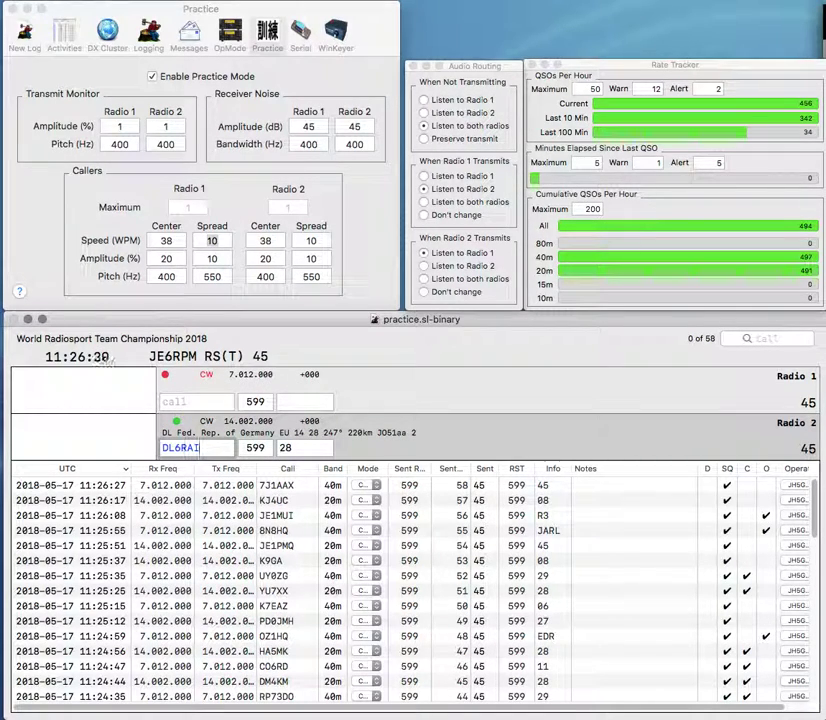
pyautogui.press('Return')
# Answer KB4QZH on Radio 1 (40m) and A25HQ on Radio 2 (20m).
pyautogui.write('KB4')
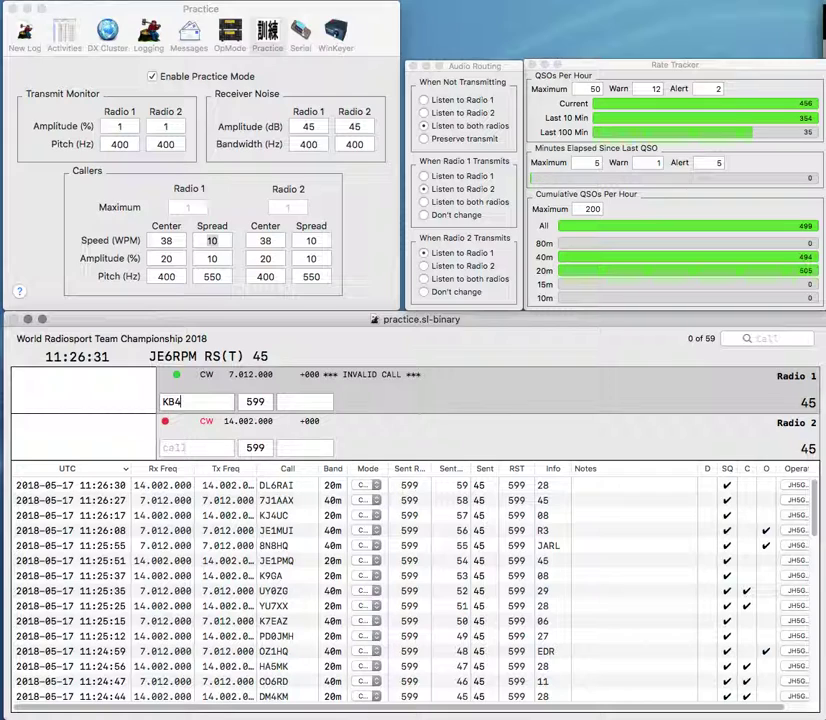
pyautogui.write('QZH')
pyautogui.press('Return')
pyautogui.write('A25HQ')
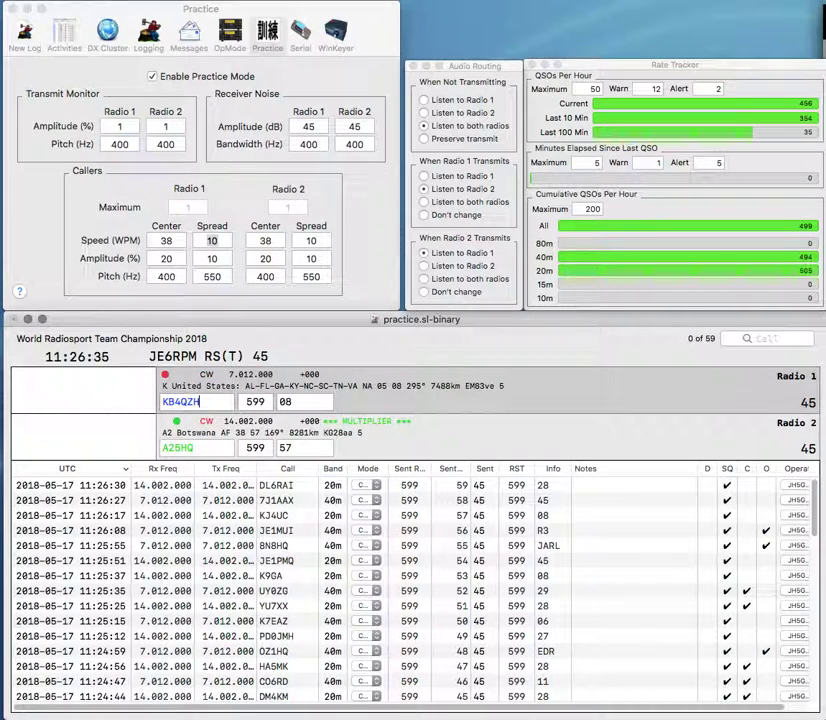
pyautogui.press('Return')
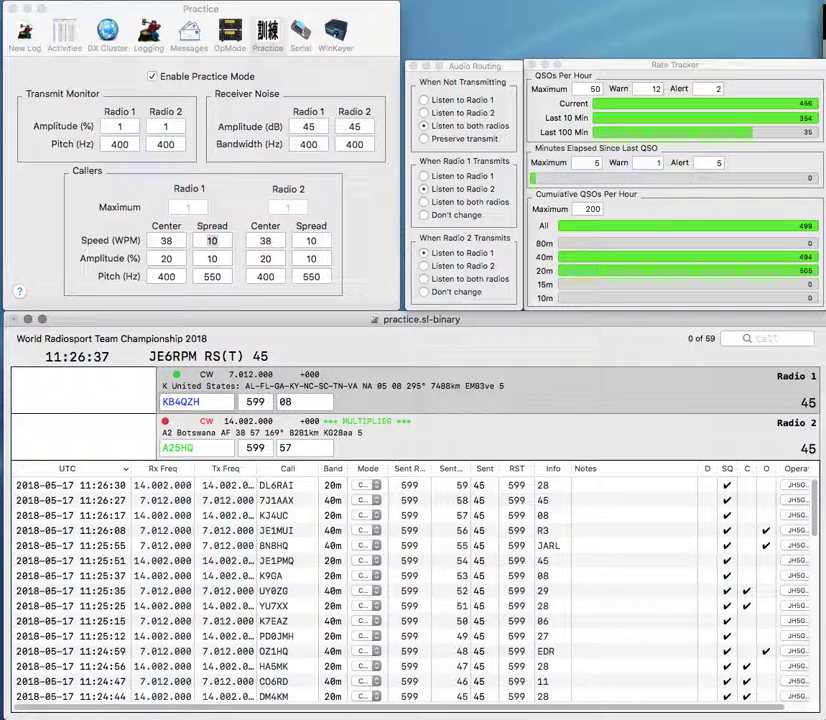
# Log KB4QZH on Radio 1, and log A25HQ on Radio 2 with its exchange changed to BARS.
pyautogui.press('`')
pyautogui.press('Tab')
pyautogui.write('B')
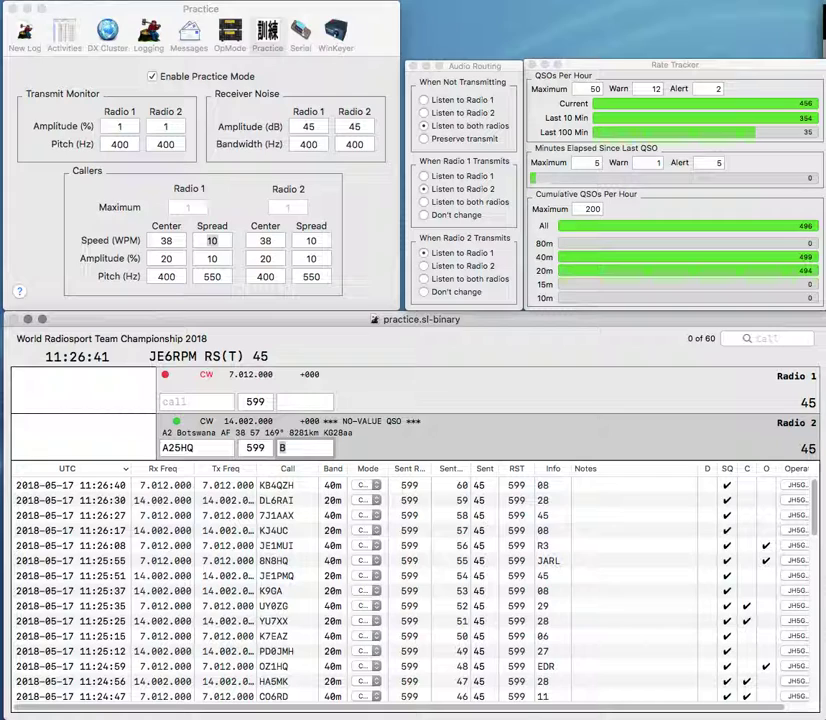
pyautogui.write('ARS')
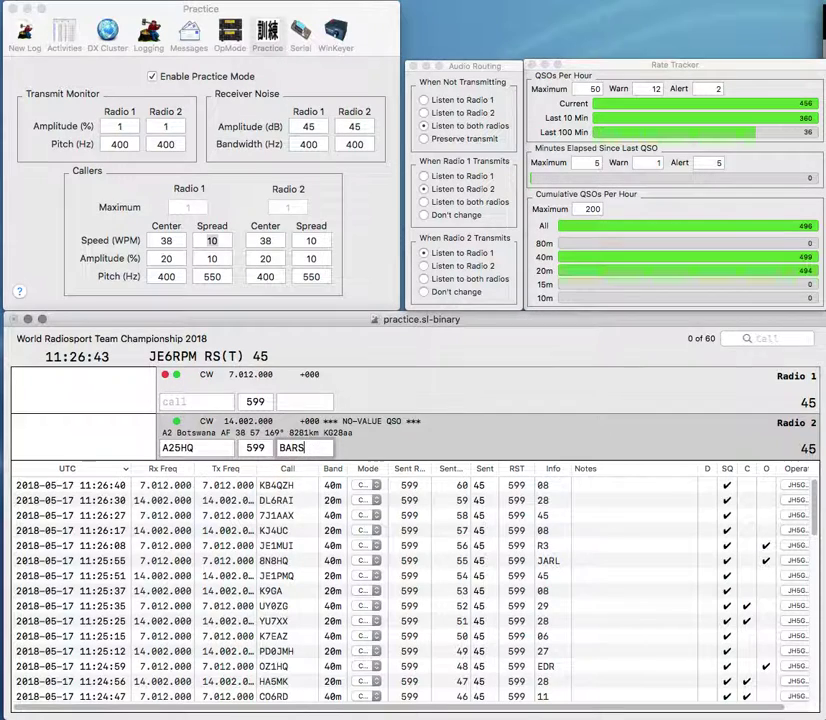
pyautogui.press('Return')
pyautogui.write('2AKH')
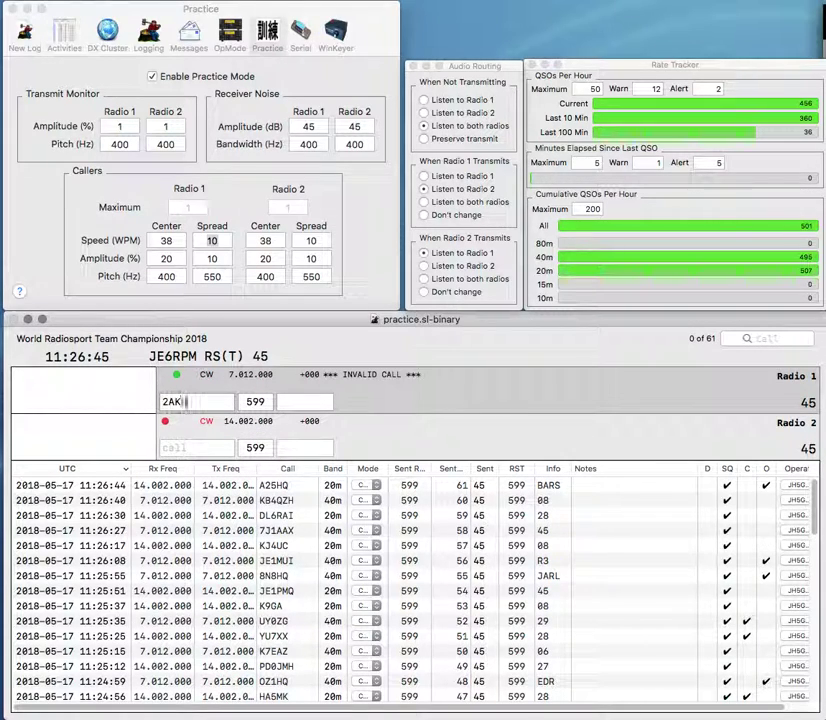
pyautogui.write('WB')
pyautogui.press('Return')
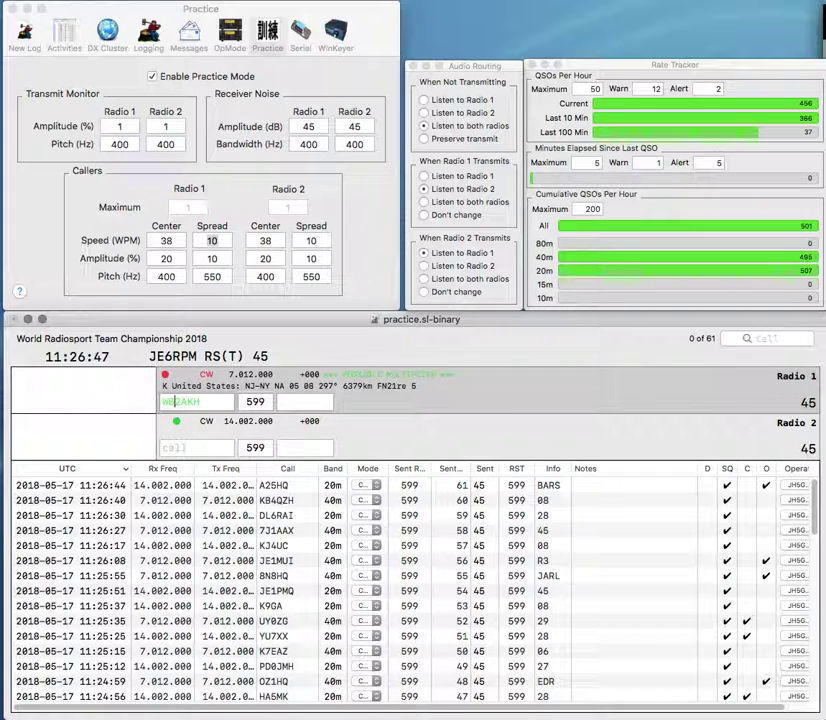
pyautogui.write('1H')
pyautogui.press('Home')
pyautogui.write('KA')
pyautogui.press('Return')
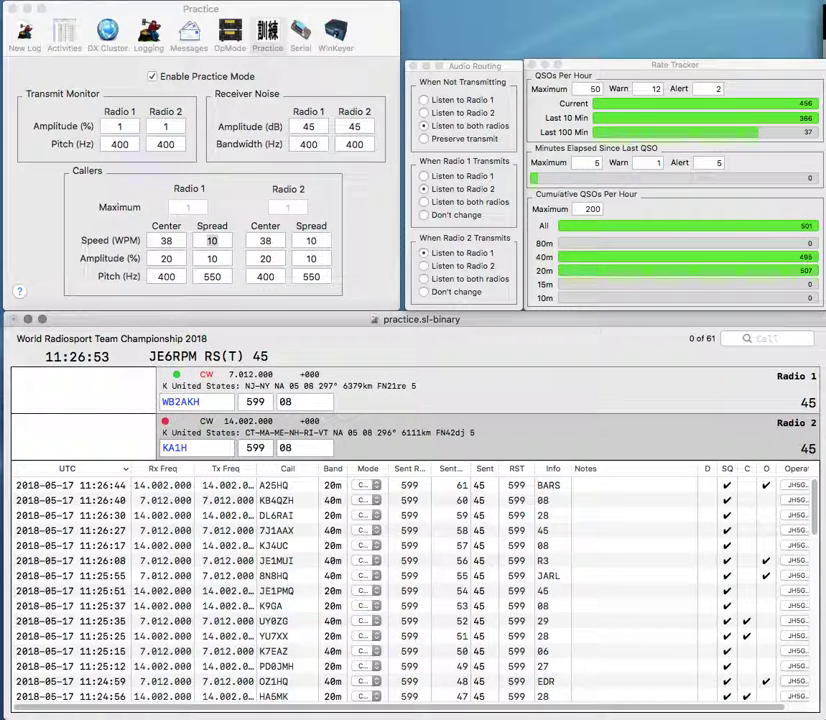
pyautogui.press('Return')
pyautogui.press('Left')
pyautogui.press('Left')
pyautogui.press('BackSpace')
pyautogui.write('N')
pyautogui.press('Return')
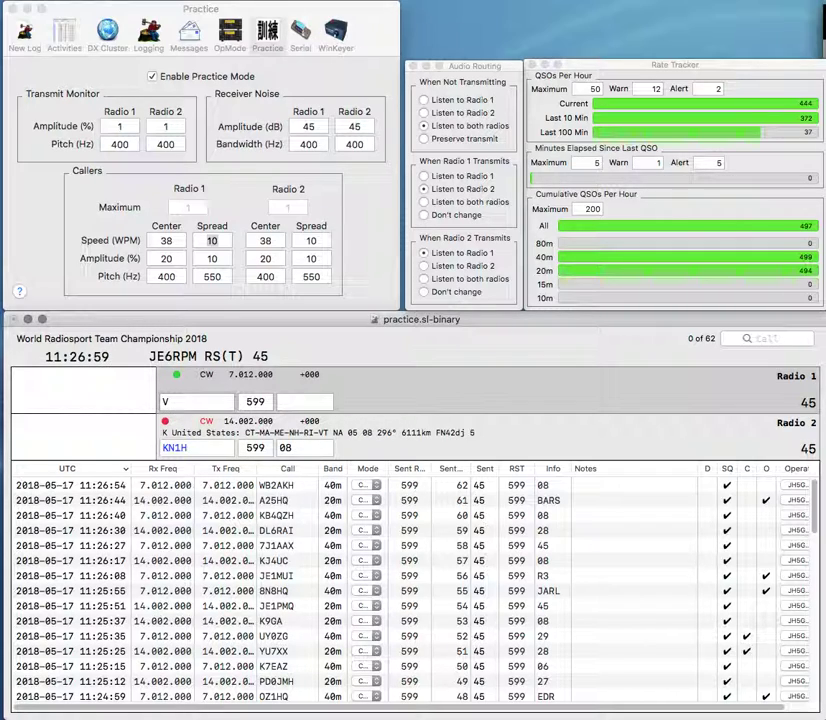
pyautogui.write('V4')
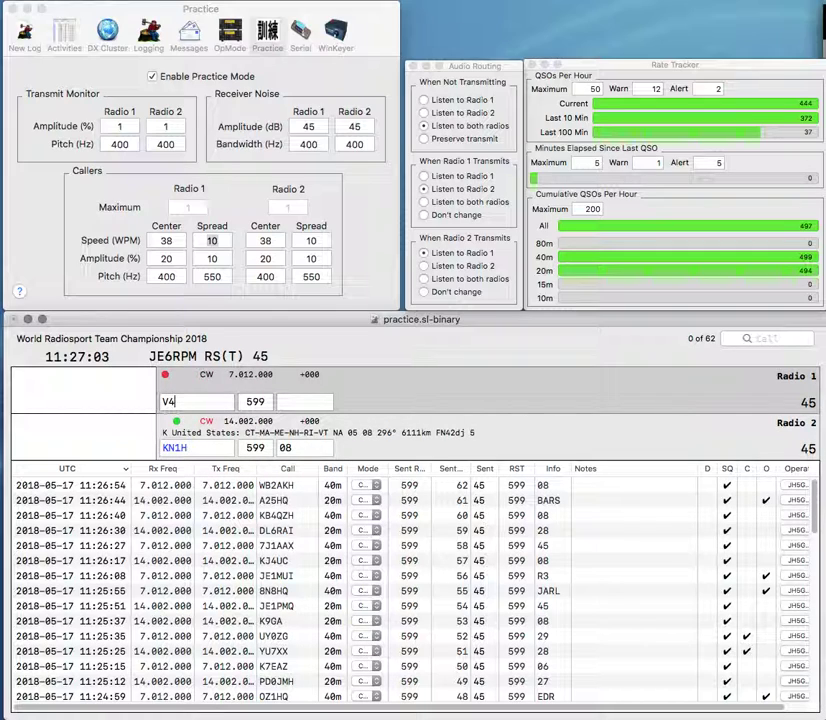
pyautogui.press('Return')
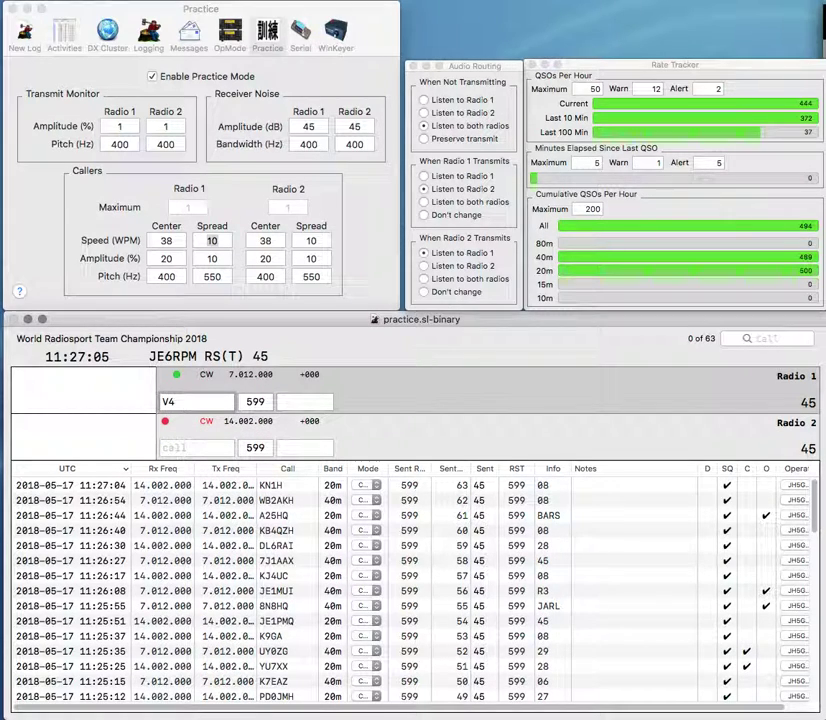
pyautogui.press('BackSpace')
pyautogui.write('U7')
pyautogui.press('BackSpace')
pyautogui.write('0')
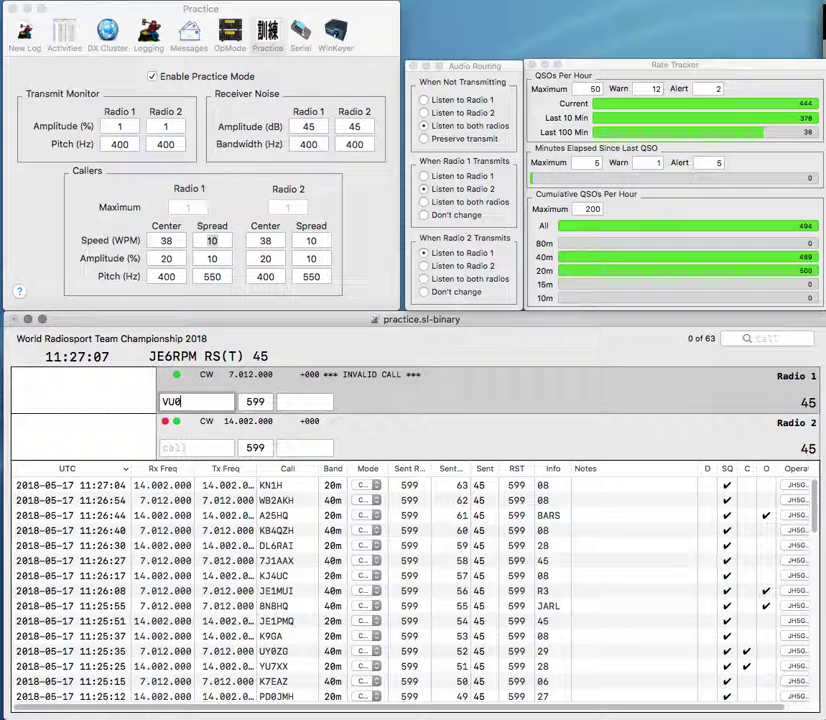
pyautogui.write('HQ')
pyautogui.press('Left')
pyautogui.press('Left')
pyautogui.press('Left')
pyautogui.press('Left')
pyautogui.press('BackSpace')
pyautogui.write('4')
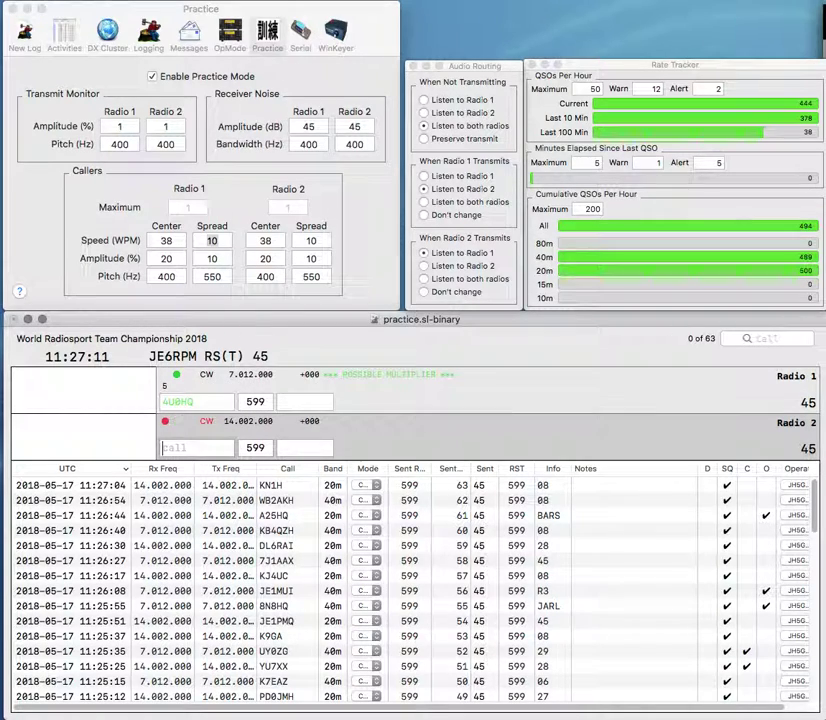
pyautogui.write('JE1MUI')
pyautogui.press('Return')
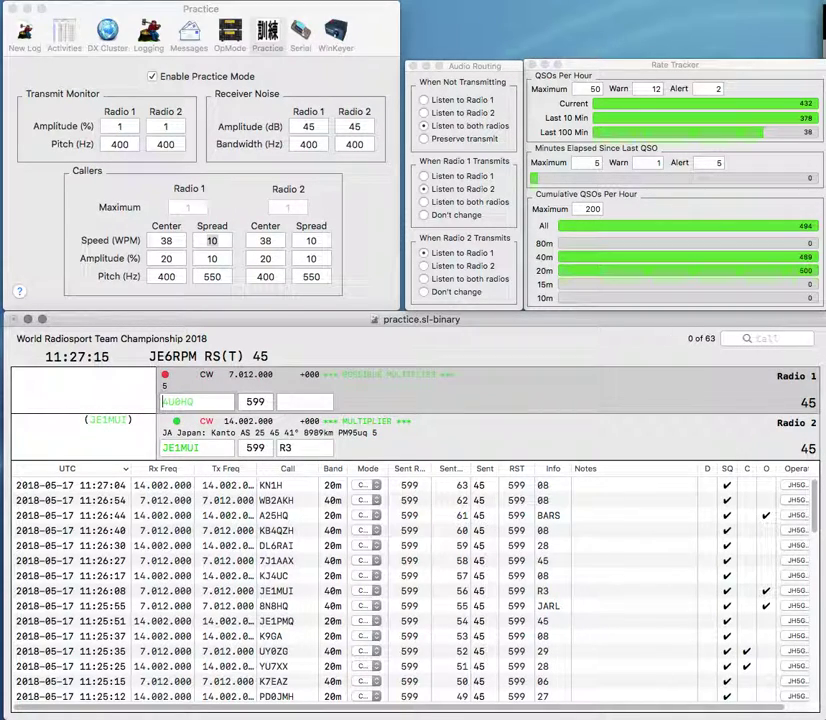
pyautogui.press('BackSpace')
pyautogui.write('V')
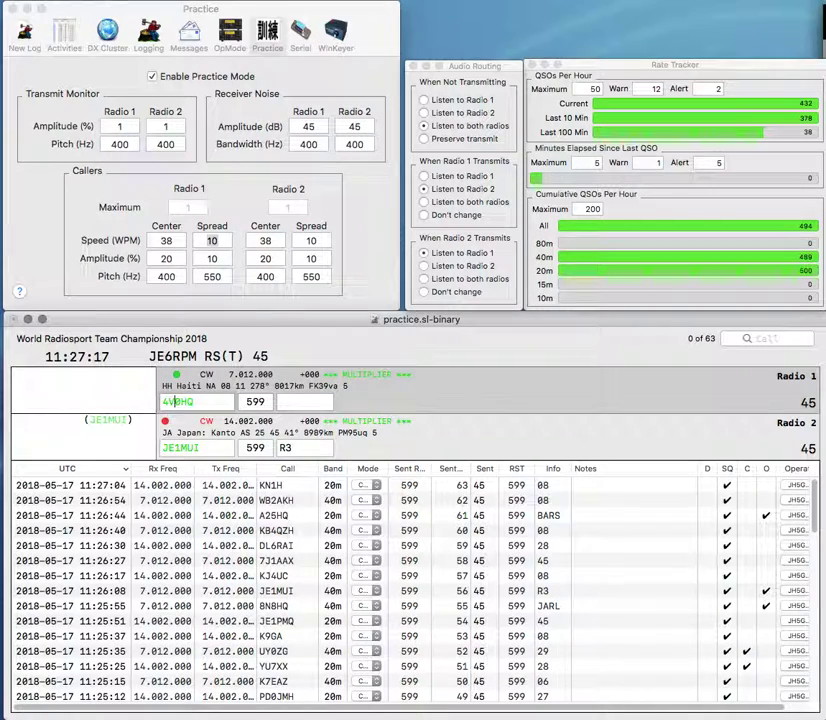
pyautogui.press('Return')
pyautogui.press('Tab')
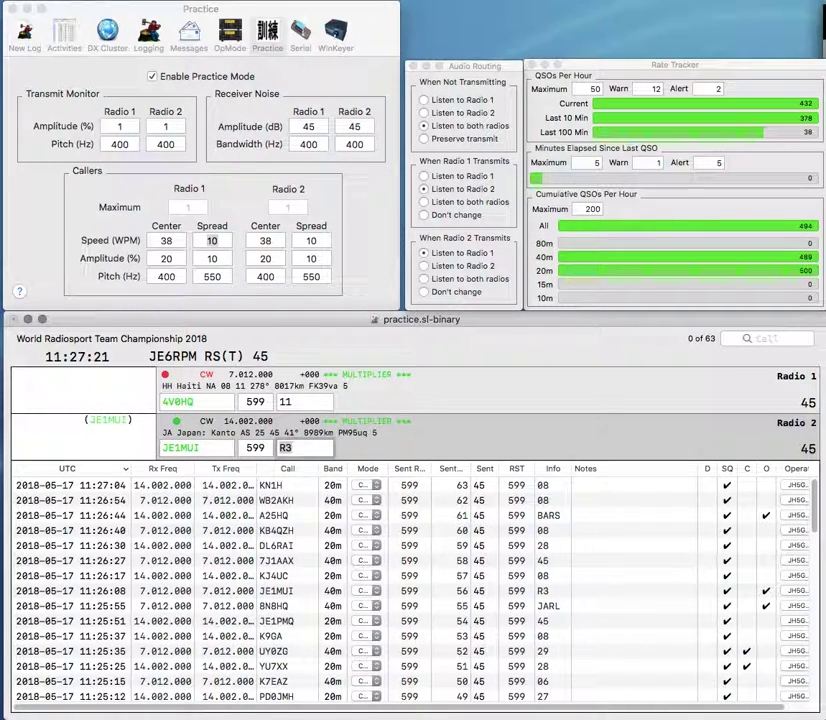
pyautogui.press('Tab')
pyautogui.press('Return')
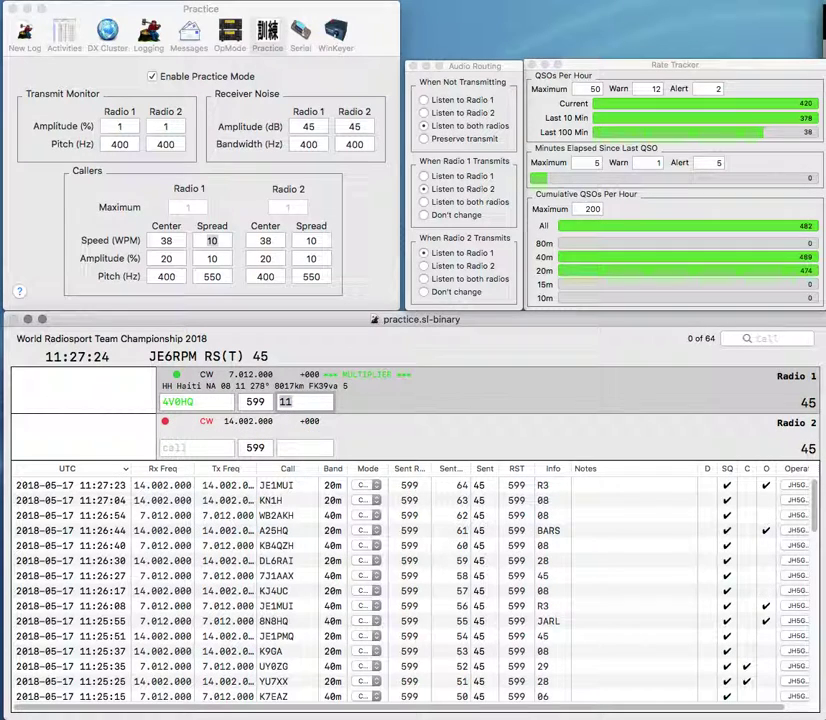
pyautogui.write('CRAS')
pyautogui.press('BackSpace')
pyautogui.write('S')
pyautogui.press('Return')
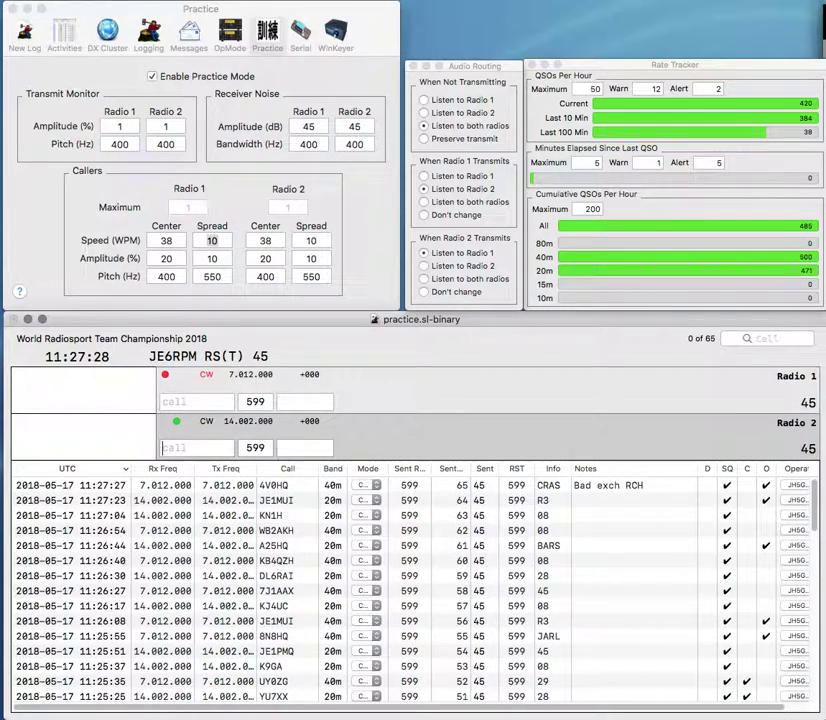
pyautogui.write('LID')
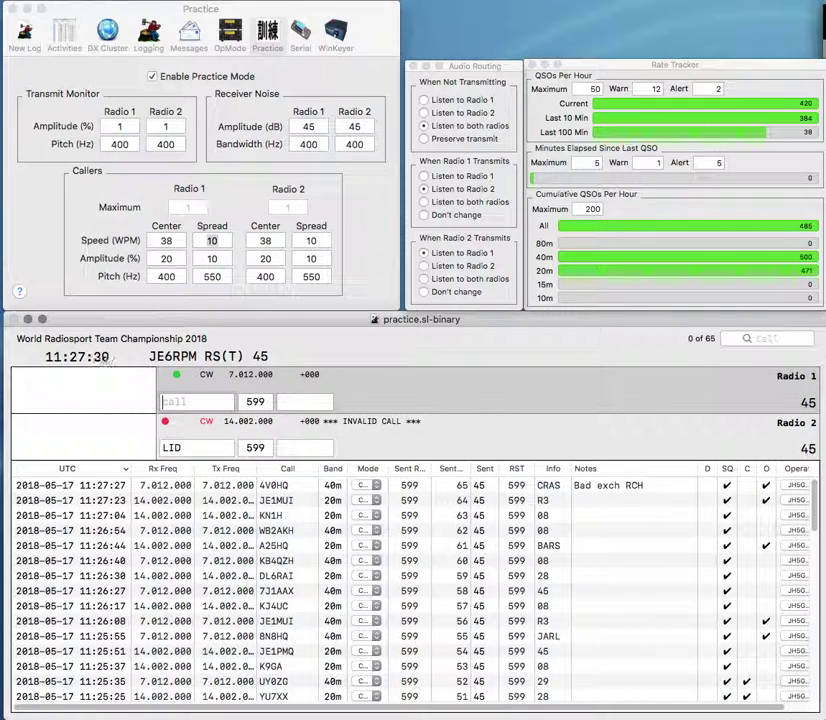
pyautogui.write('VR2HQ')
pyautogui.press('BackSpace')
pyautogui.write('K')
pyautogui.press('Return')
pyautogui.press('Home')
pyautogui.write('MUMM0')
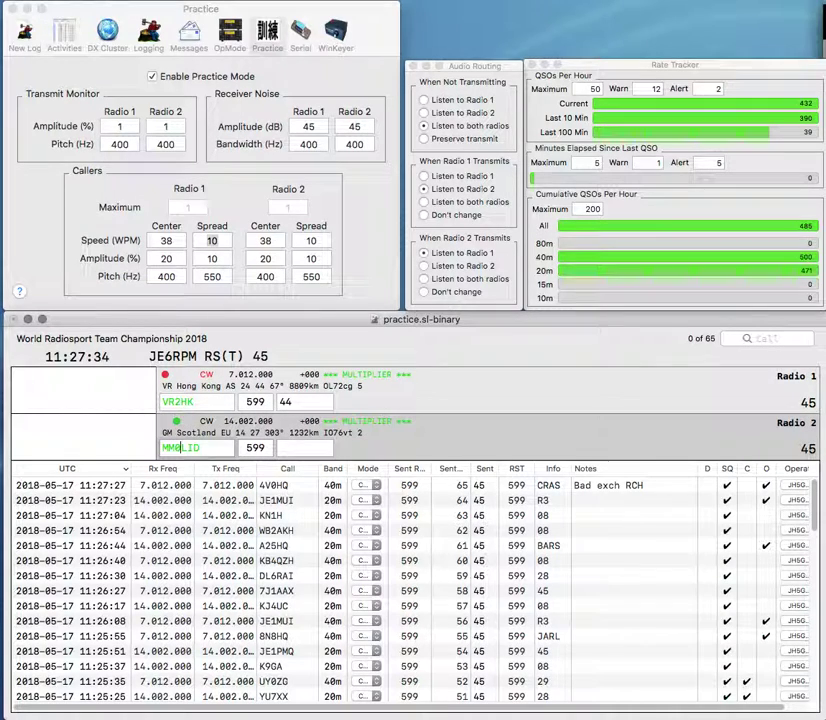
pyautogui.write('27')
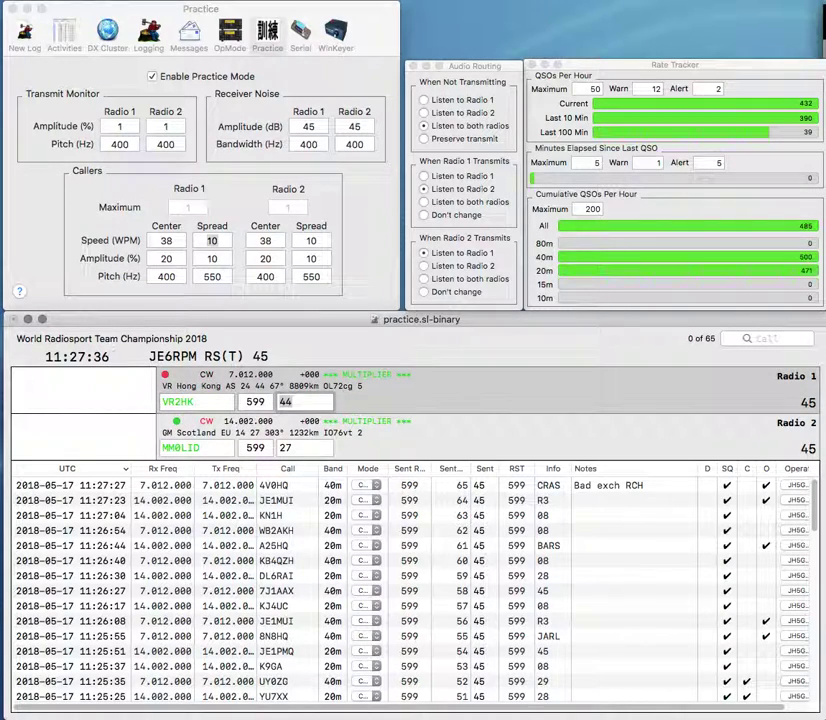
pyautogui.press('Return')
pyautogui.write('HAR')
pyautogui.press('BackSpace')
pyautogui.press('BackSpace')
pyautogui.press('BackSpace')
pyautogui.write('HARTS')
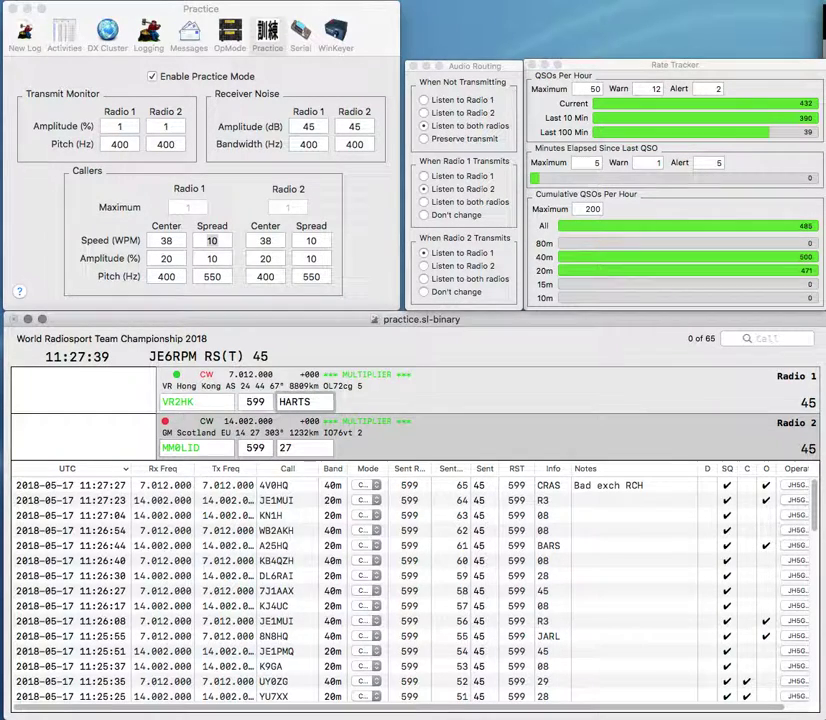
pyautogui.press('Return')
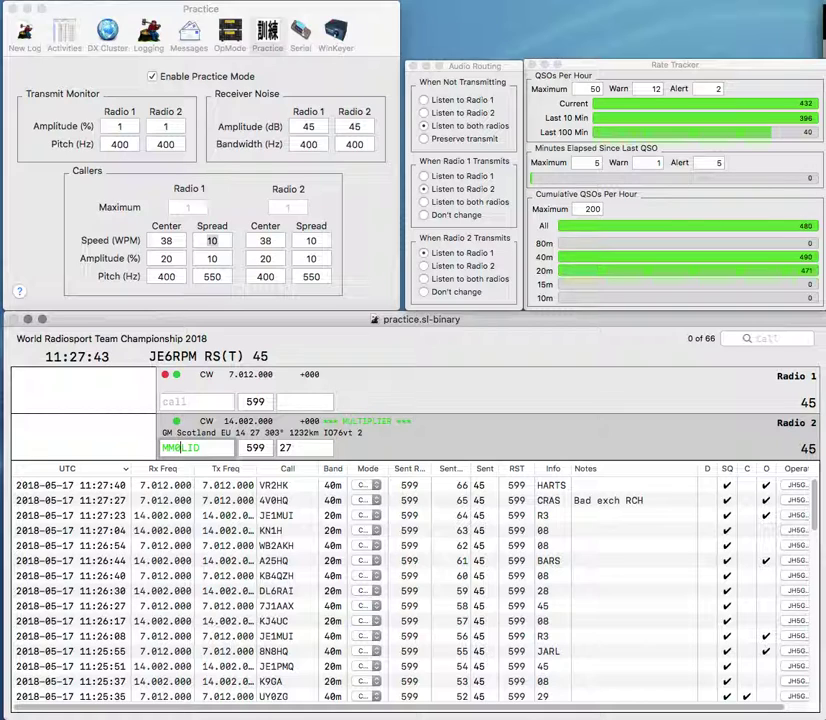
pyautogui.press('Return')
pyautogui.write('NG1R')
pyautogui.press('Return')
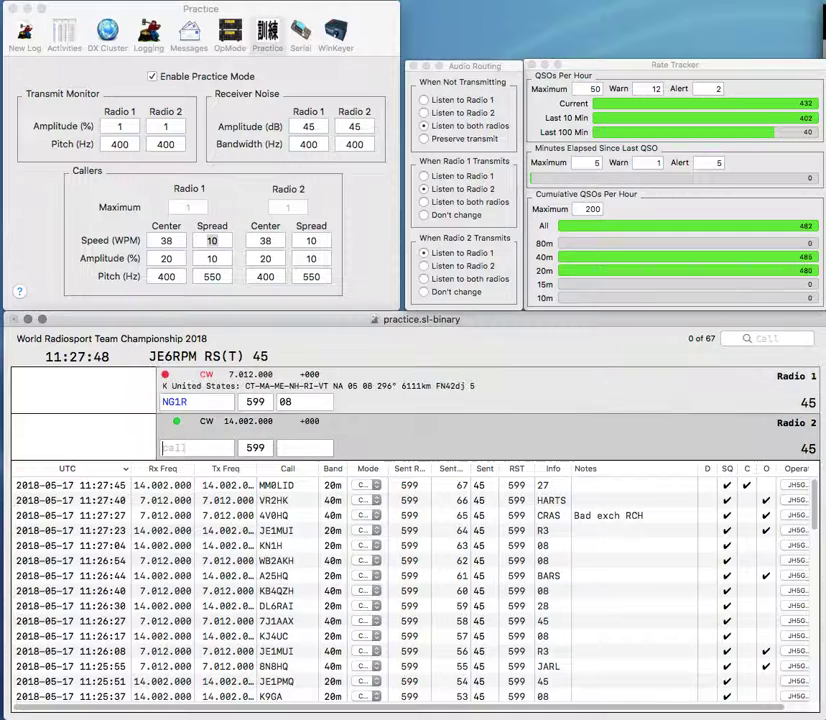
pyautogui.write('PY1')
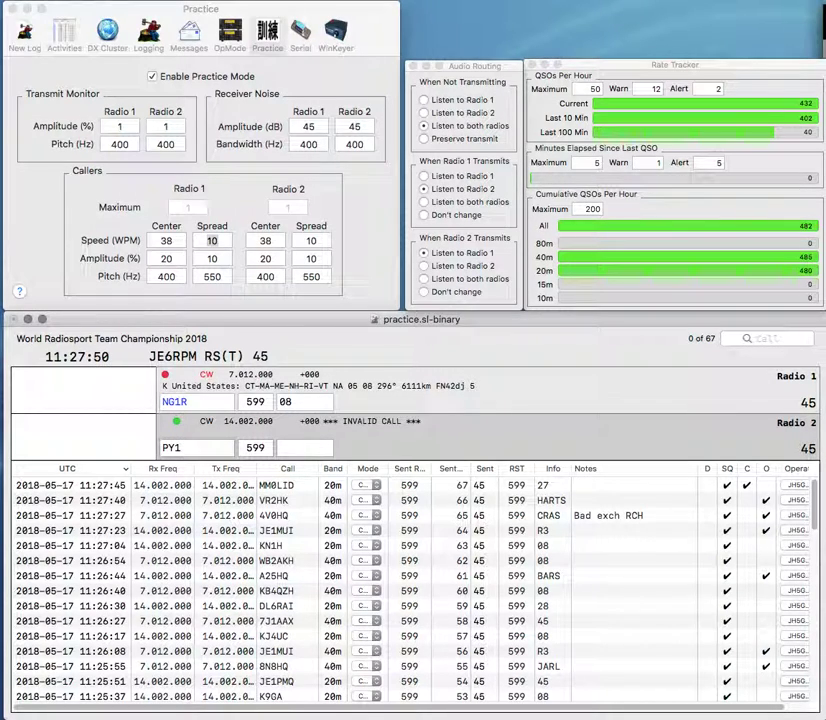
pyautogui.write('WS')
pyautogui.press('Return')
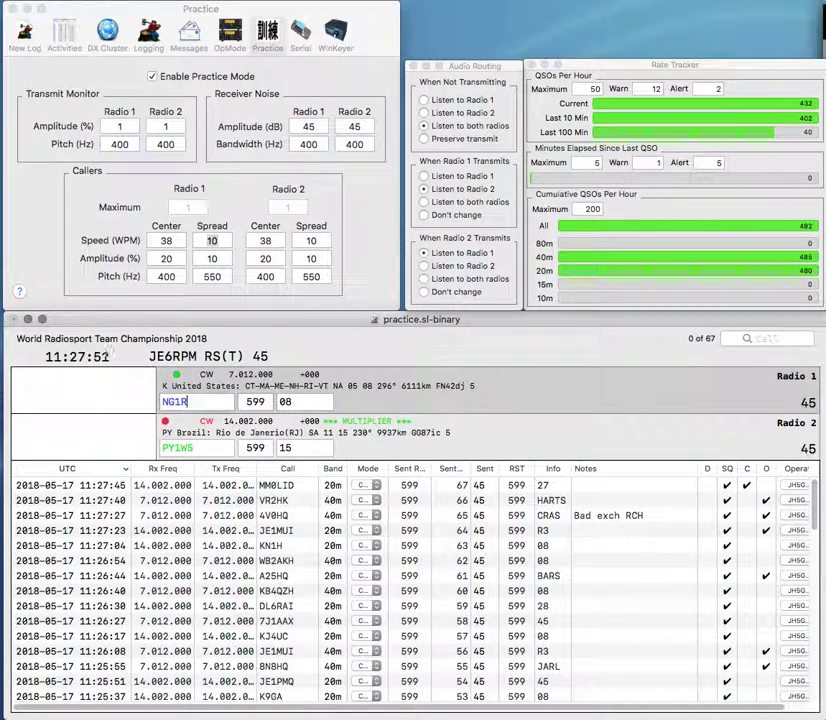
pyautogui.press('Return')
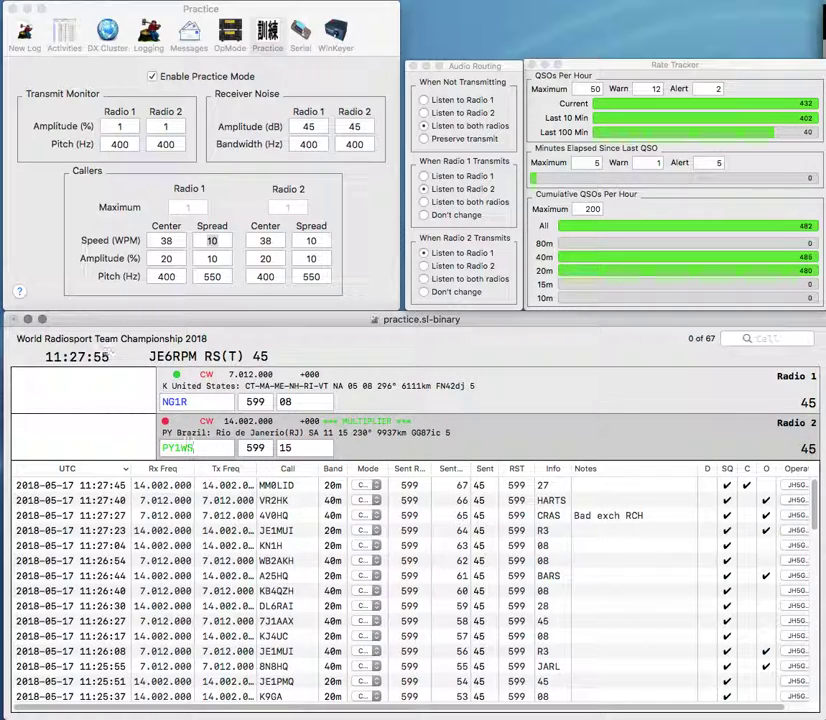
pyautogui.press('Return')
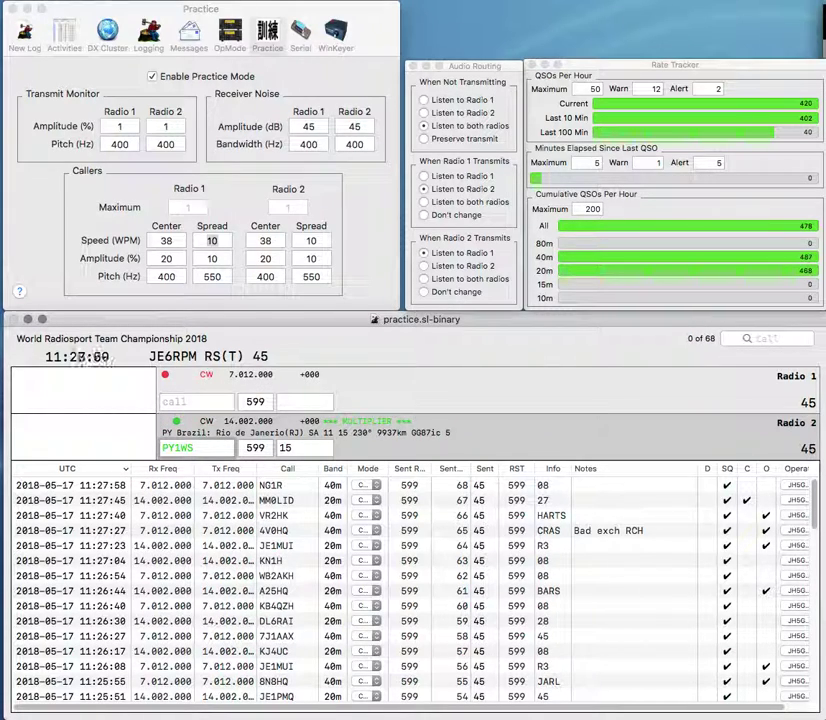
pyautogui.press('BackSpace')
pyautogui.write('DS')
pyautogui.press('Return')
pyautogui.write('2AWA')
pyautogui.press('Home')
pyautogui.write('DL')
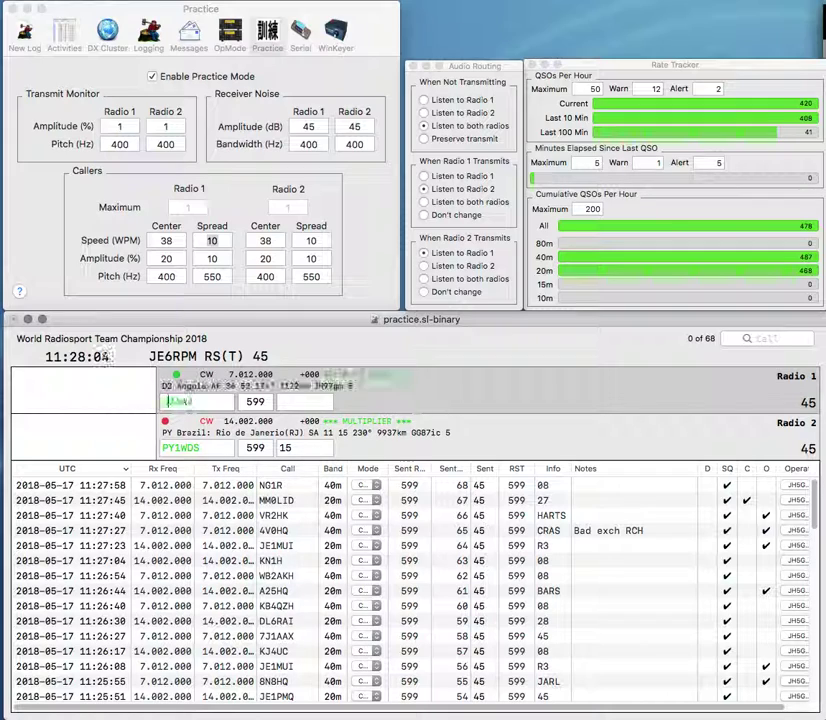
pyautogui.press('Return')
pyautogui.press('Return')
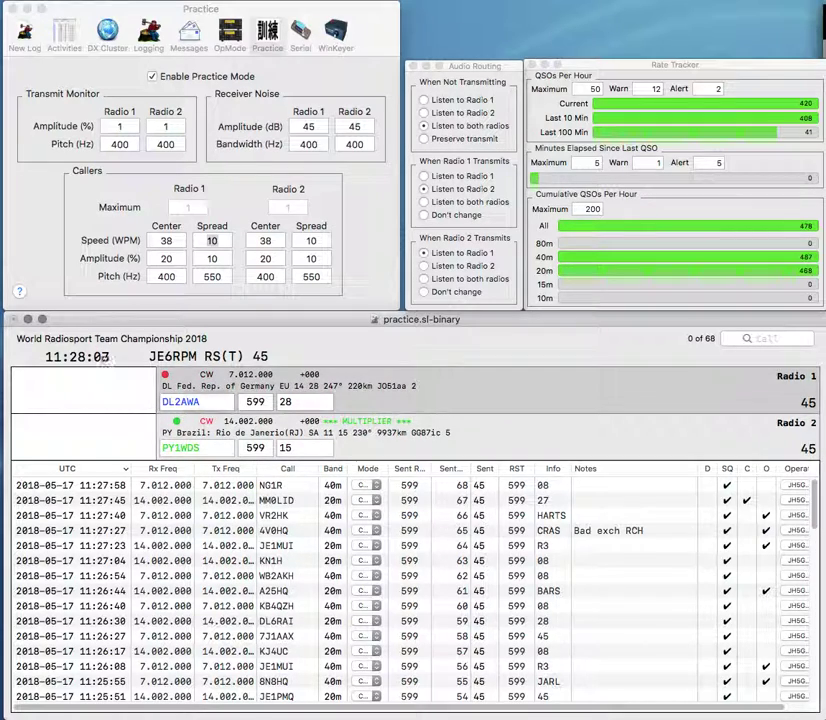
pyautogui.press('Return')
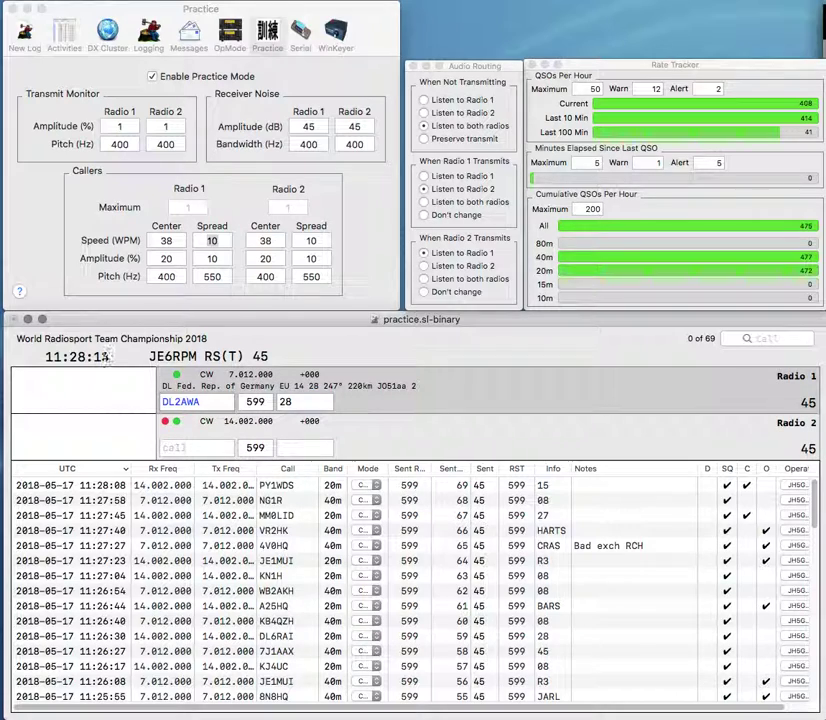
pyautogui.press('Return')
# Answer the partial call S59 on Radio 2 and the full call KD5R on Radio 1.
pyautogui.write('S59')
pyautogui.press('Return')
pyautogui.write('5F')
pyautogui.press('Left')
pyautogui.press('Left')
pyautogui.write('KD')
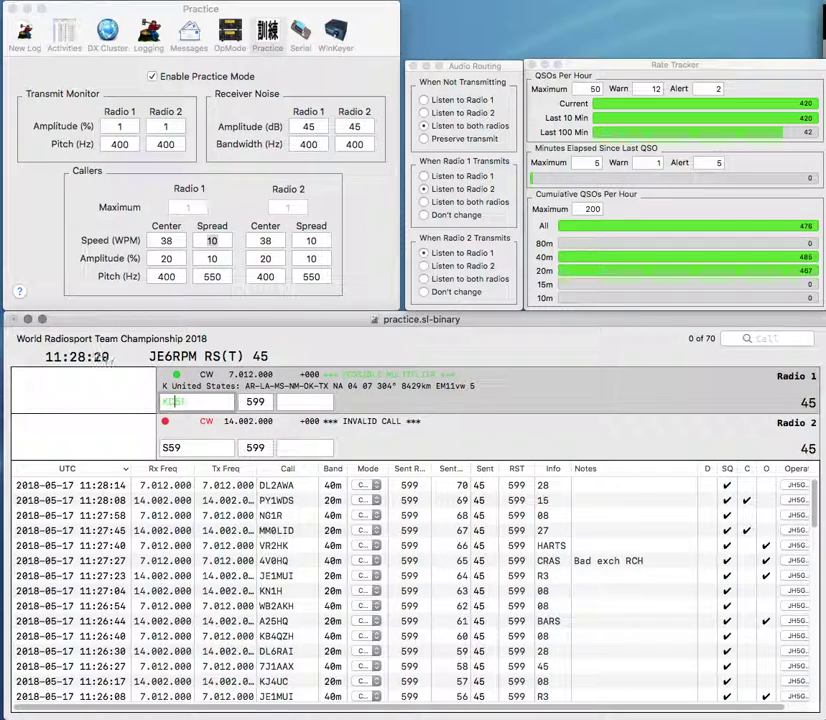
pyautogui.press('Return')
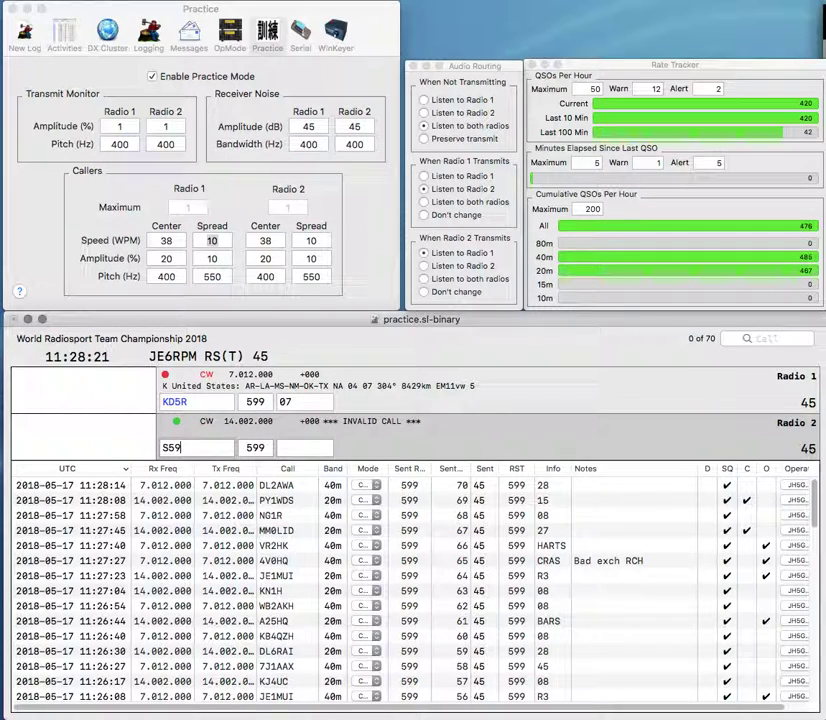
pyautogui.press('BackSpace')
pyautogui.write('0BH')
pyautogui.press('Return')
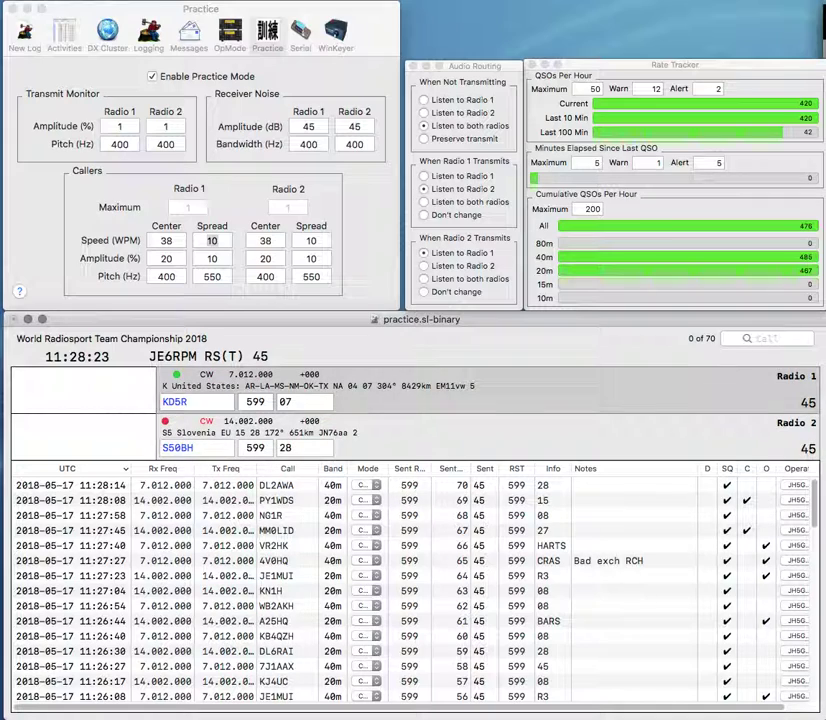
pyautogui.press('Return')
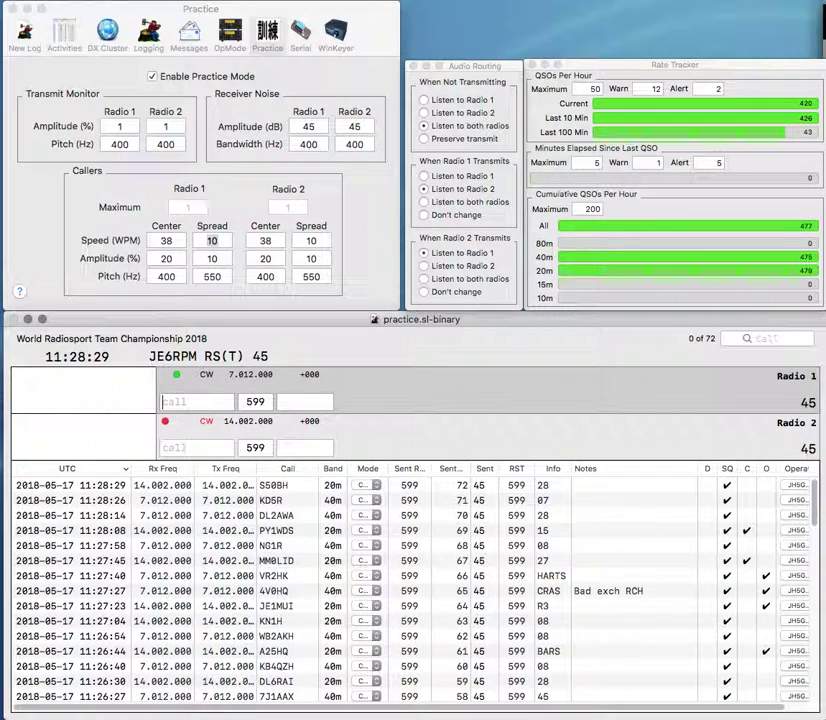
# Work and log VA3YV on Radio 1 with exchange 04 and W7AGA on Radio 2 with exchange 06.
pyautogui.write('A3YV')
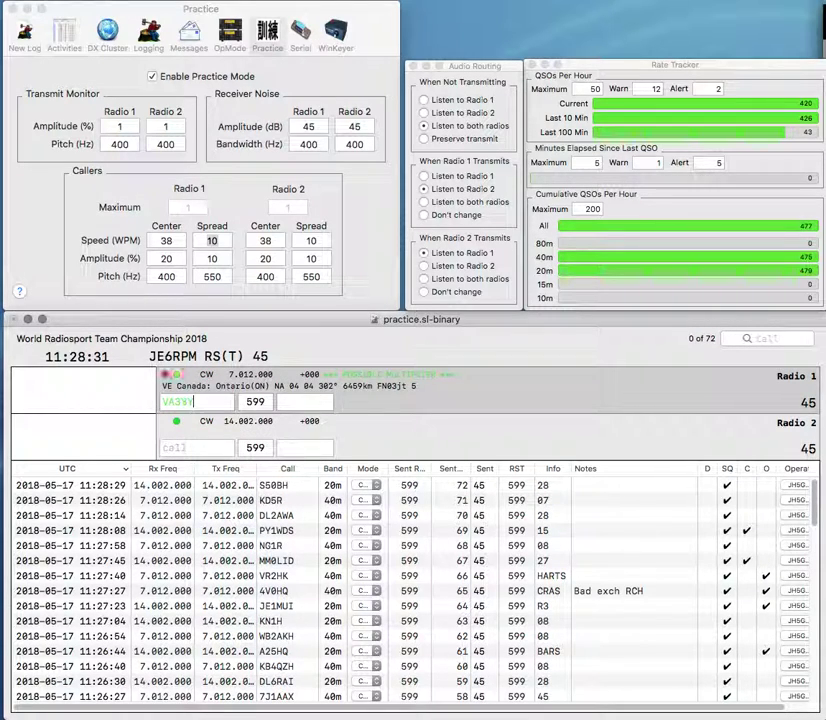
pyautogui.press('Return')
pyautogui.write('W7AGA')
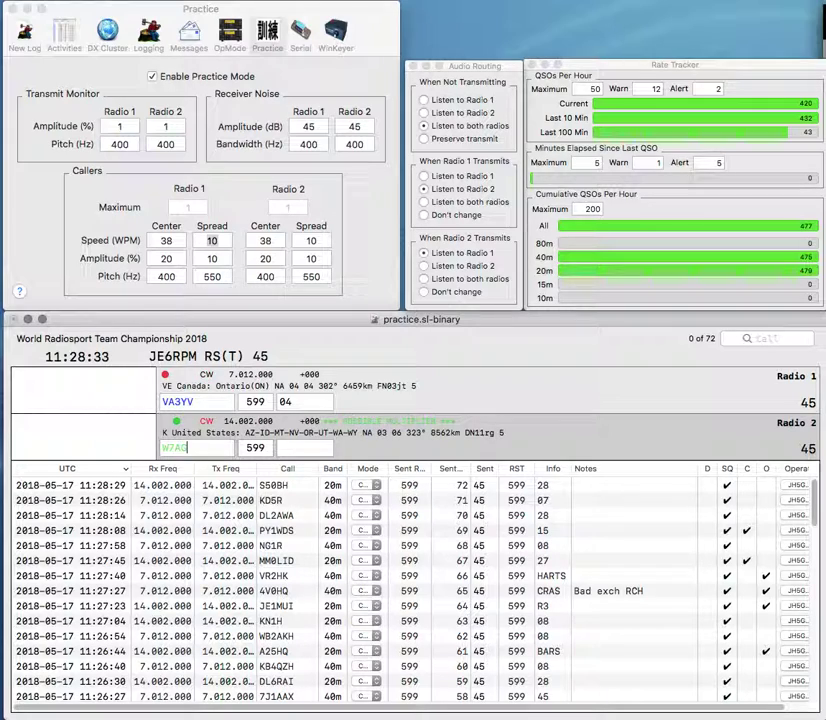
pyautogui.press('Return')
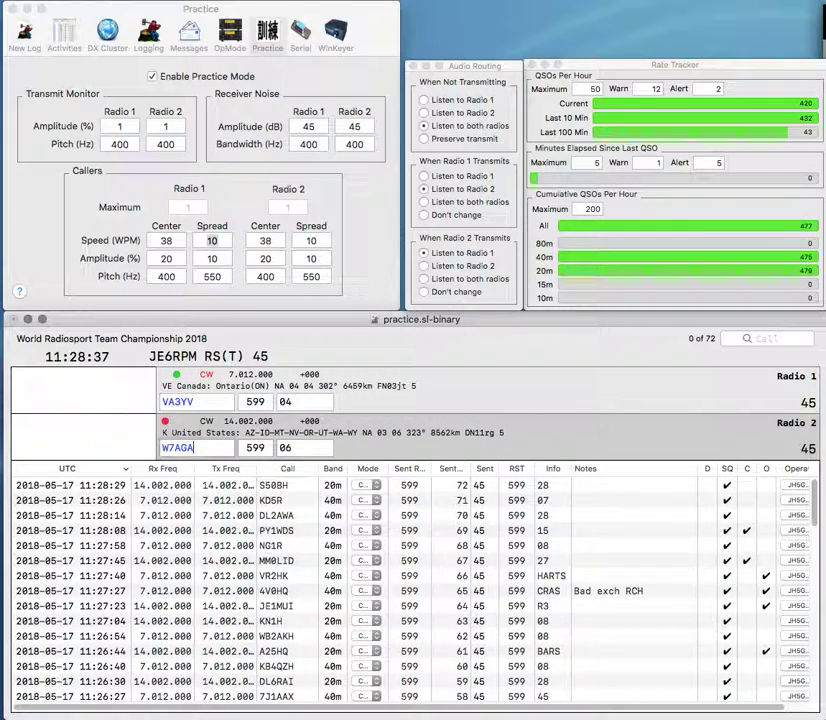
pyautogui.press('Return')
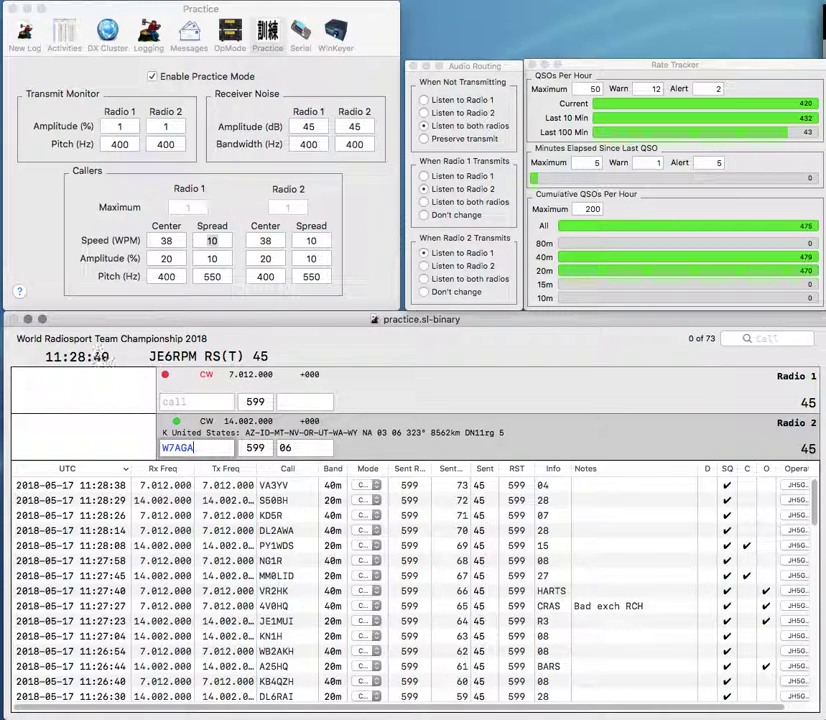
pyautogui.press('Return')
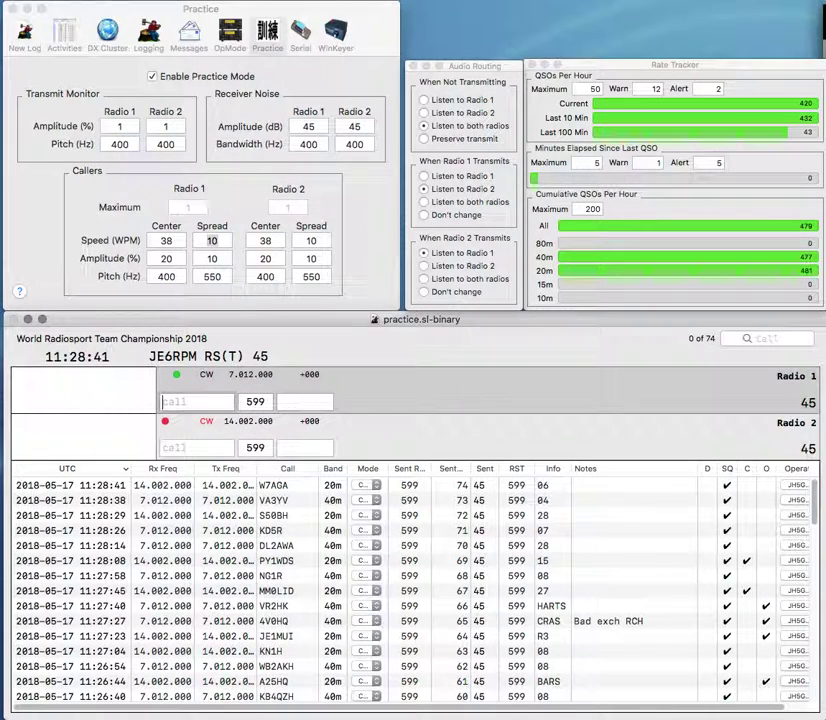
pyautogui.write('KE0CU')
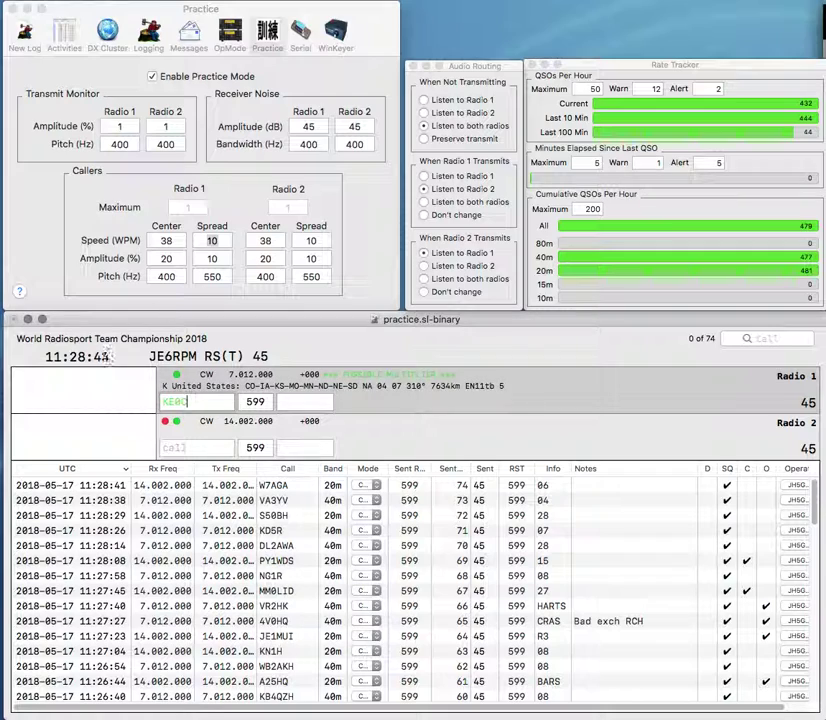
pyautogui.press('Return')
pyautogui.write('J7HQ')
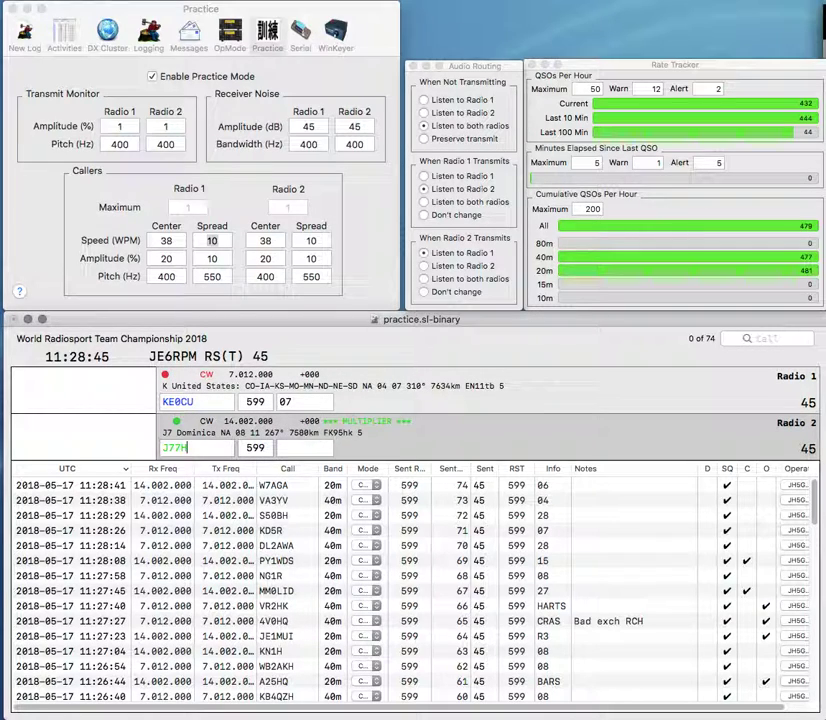
pyautogui.press('Return')
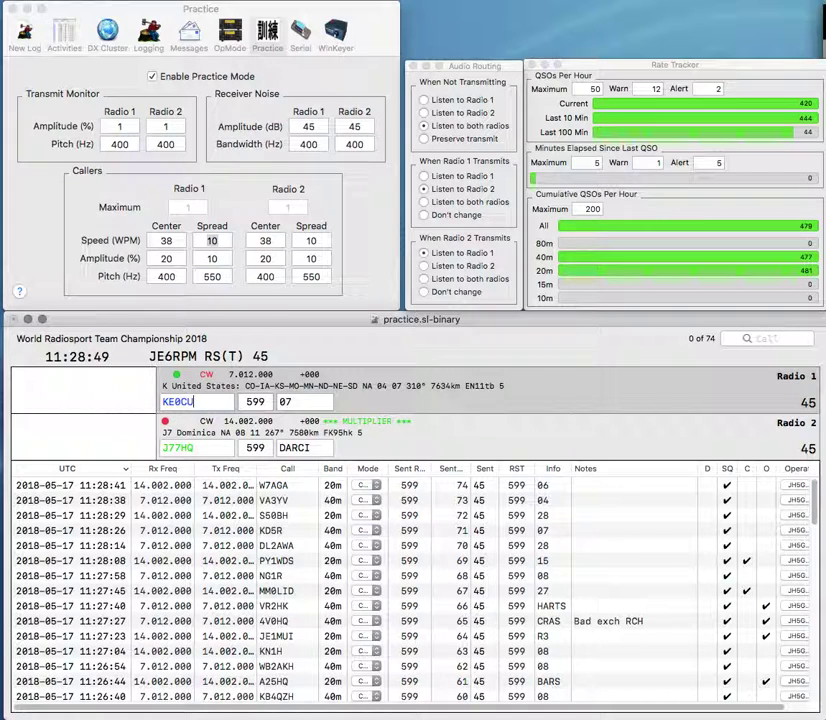
pyautogui.press('Return')
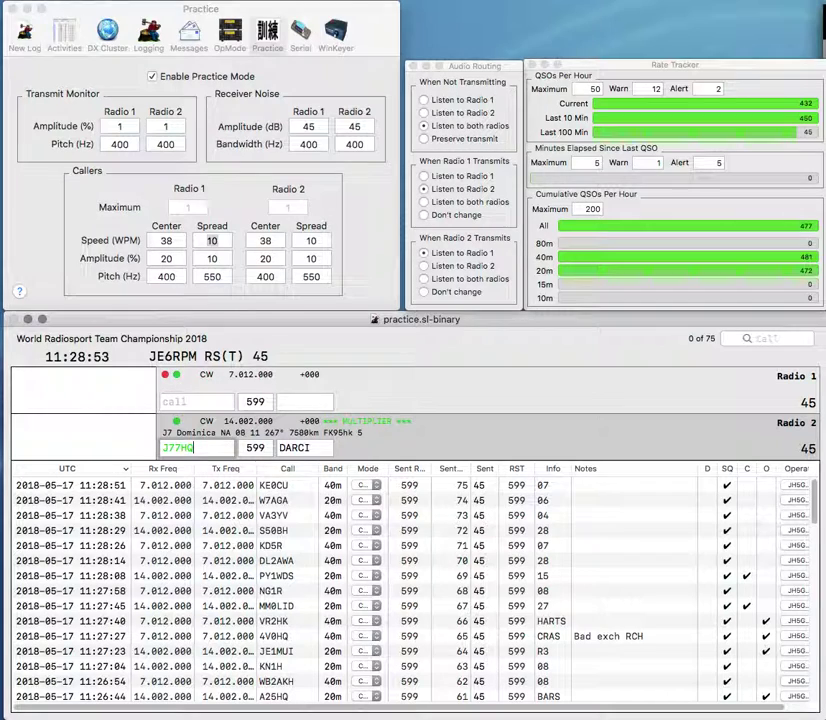
pyautogui.press('Return')
# Work and log WA5VGI on Radio 1 with exchange 06 and CR2V on Radio 2 with exchange 36.
pyautogui.write('WA5')
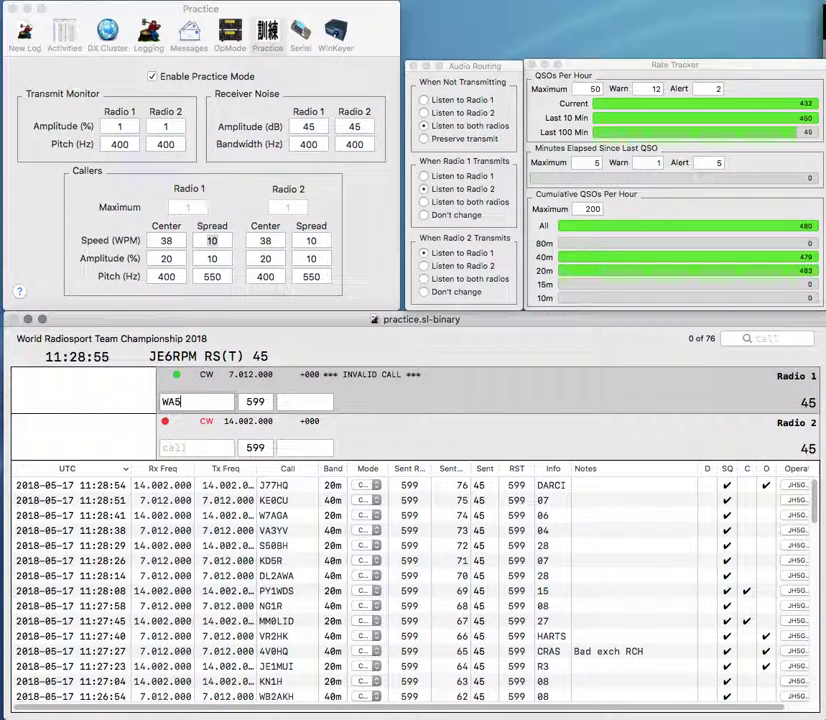
pyautogui.write('VGI')
pyautogui.press('Return')
pyautogui.write('K')
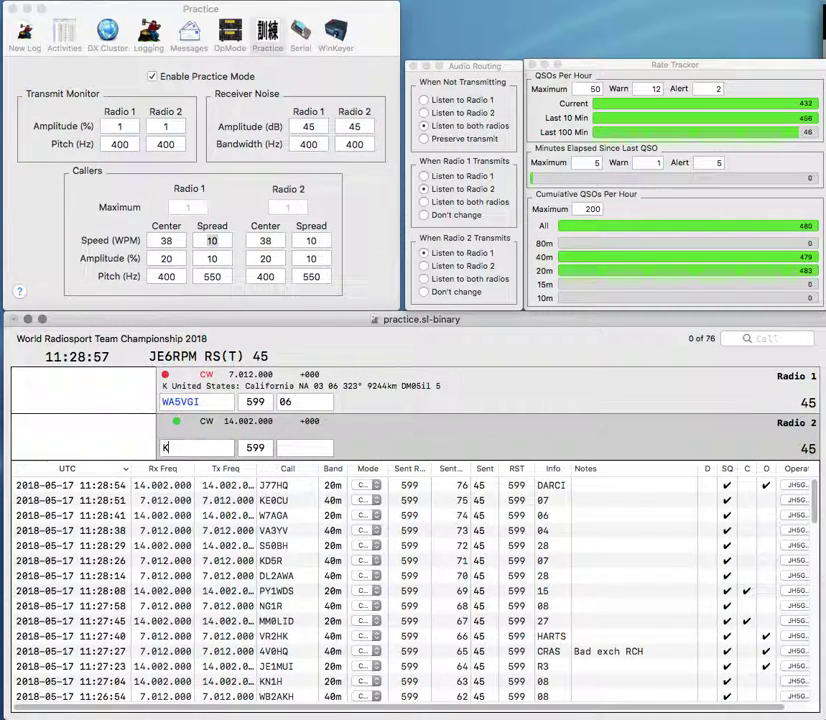
pyautogui.write('R2V')
pyautogui.press('Return')
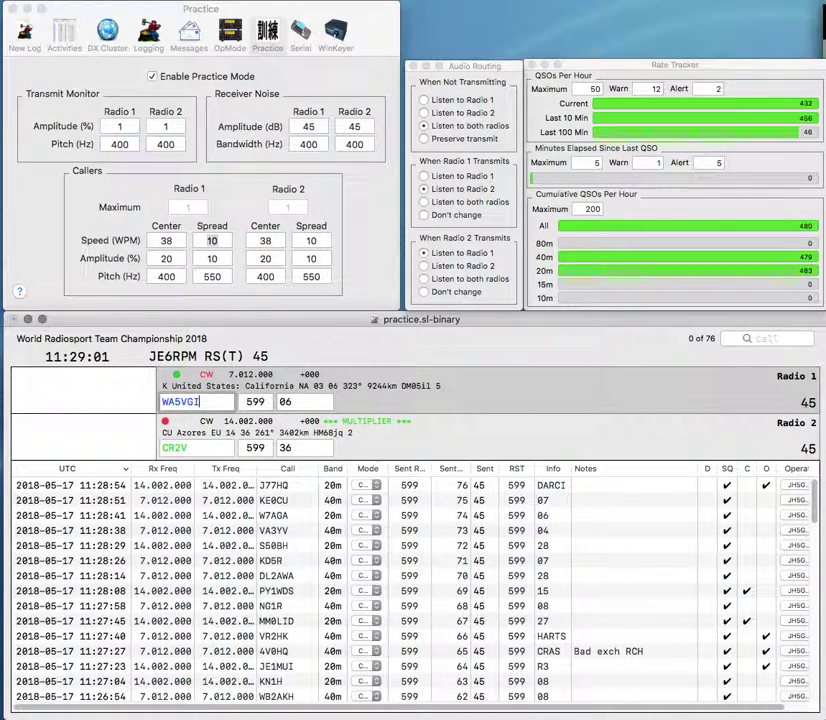
pyautogui.press('Return')
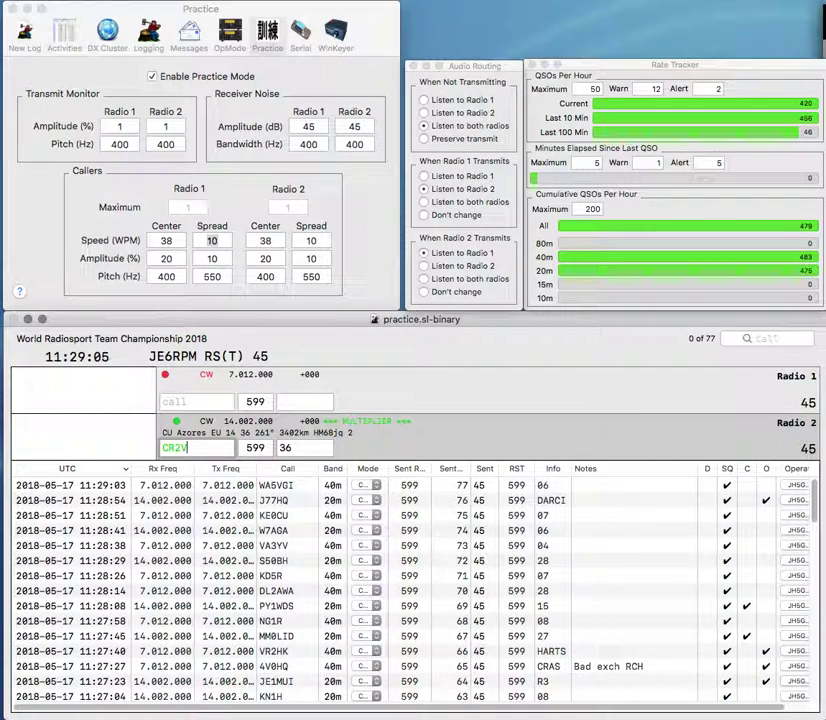
pyautogui.press('Return')
pyautogui.write('KLA44WWAA')
pyautogui.press('Home')
pyautogui.press('Delete')
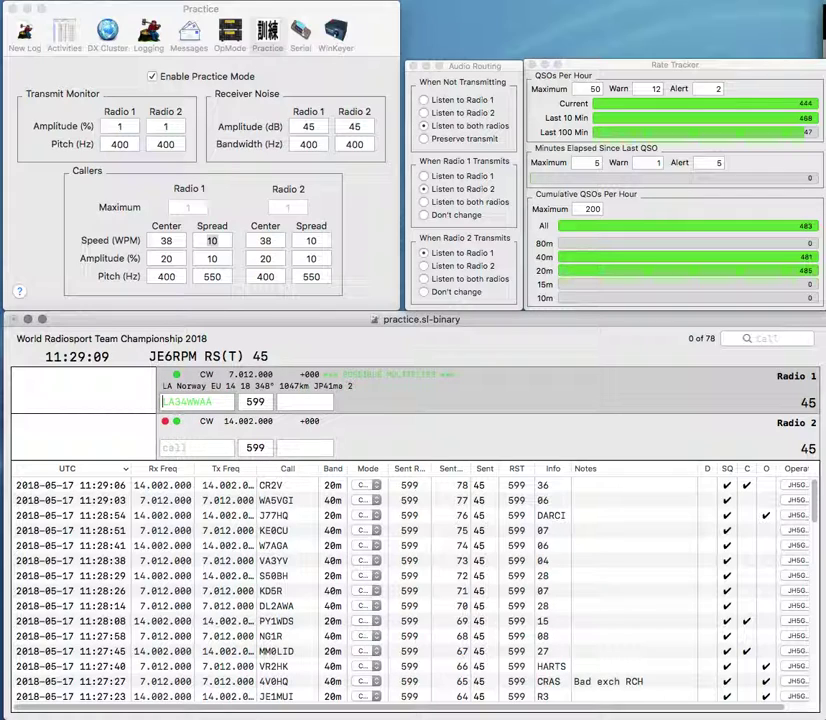
pyautogui.press('Return')
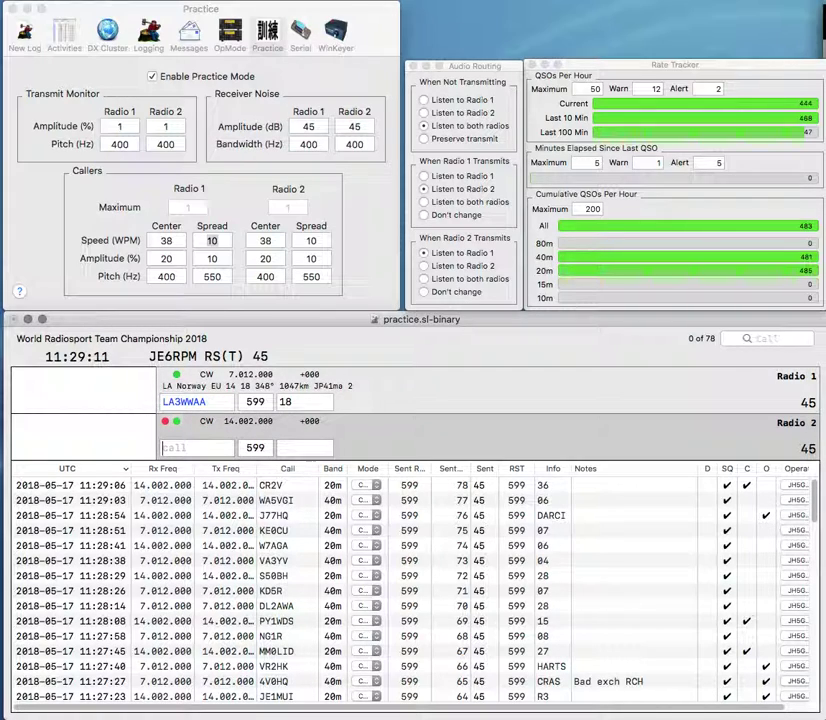
pyautogui.write('IW')
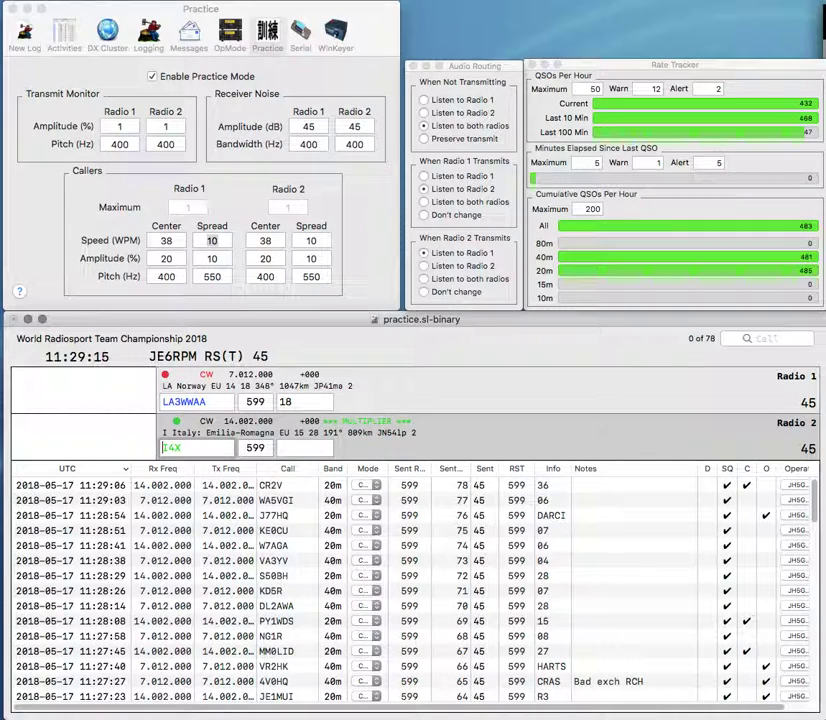
pyautogui.write('X')
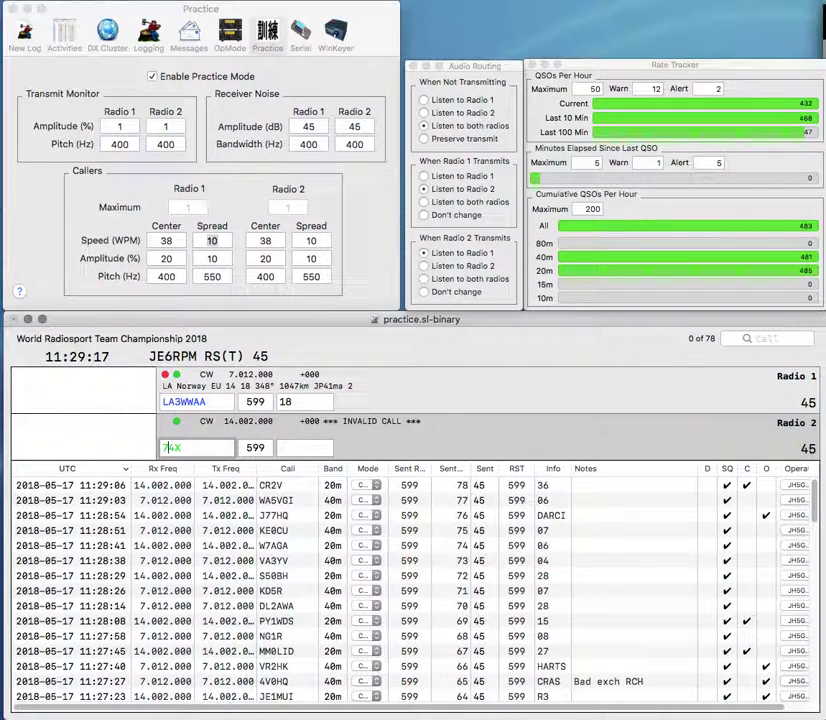
pyautogui.write('A')
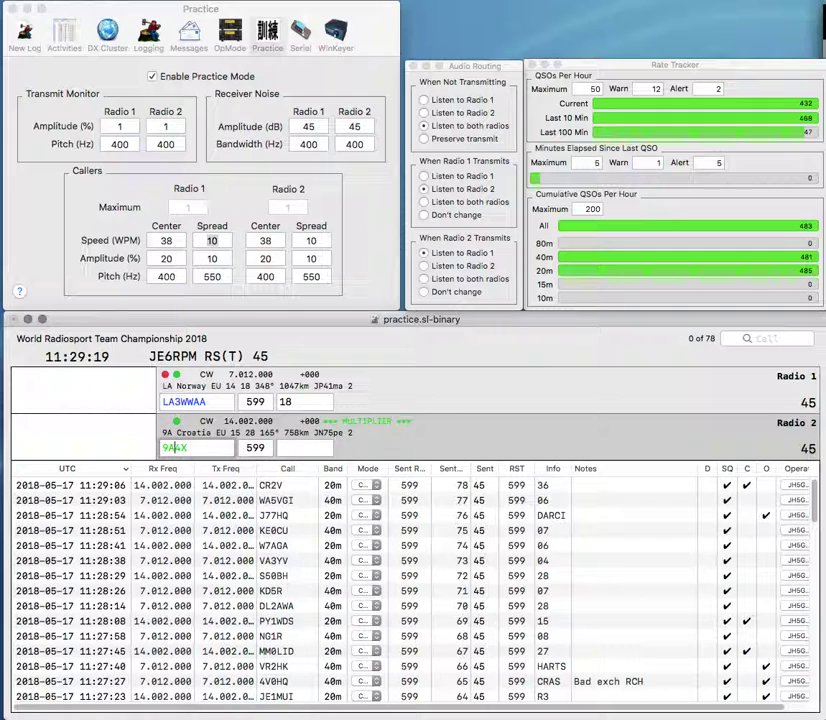
pyautogui.press('Return')
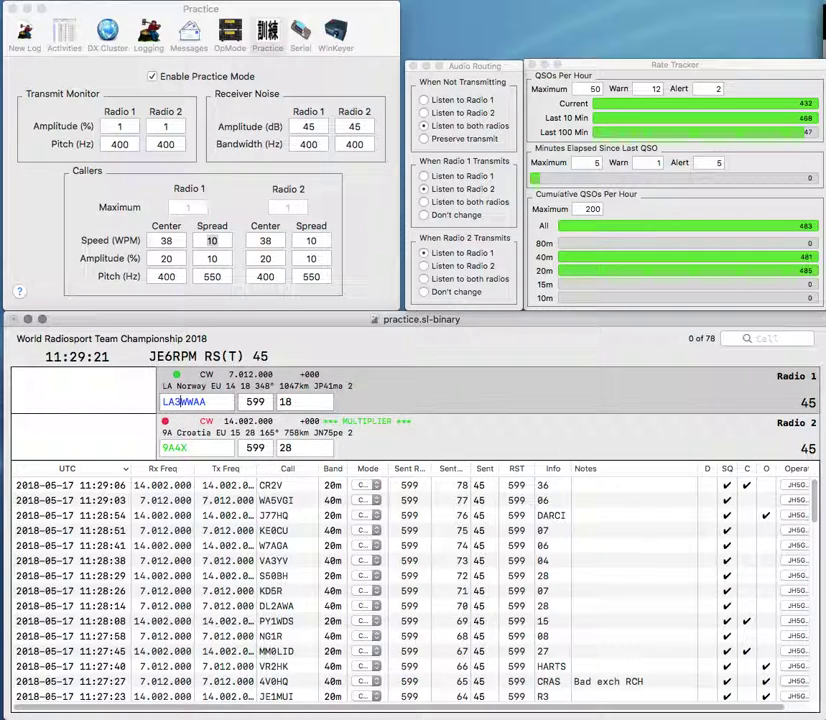
pyautogui.press('Delete')
pyautogui.press('Return')
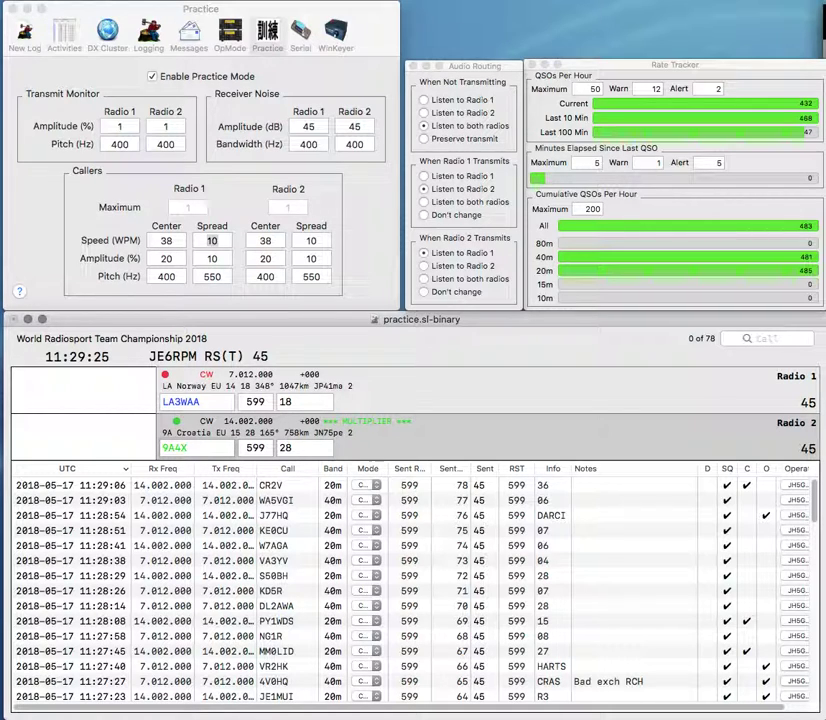
pyautogui.press('BackSpace')
pyautogui.write('Y')
pyautogui.press('Return')
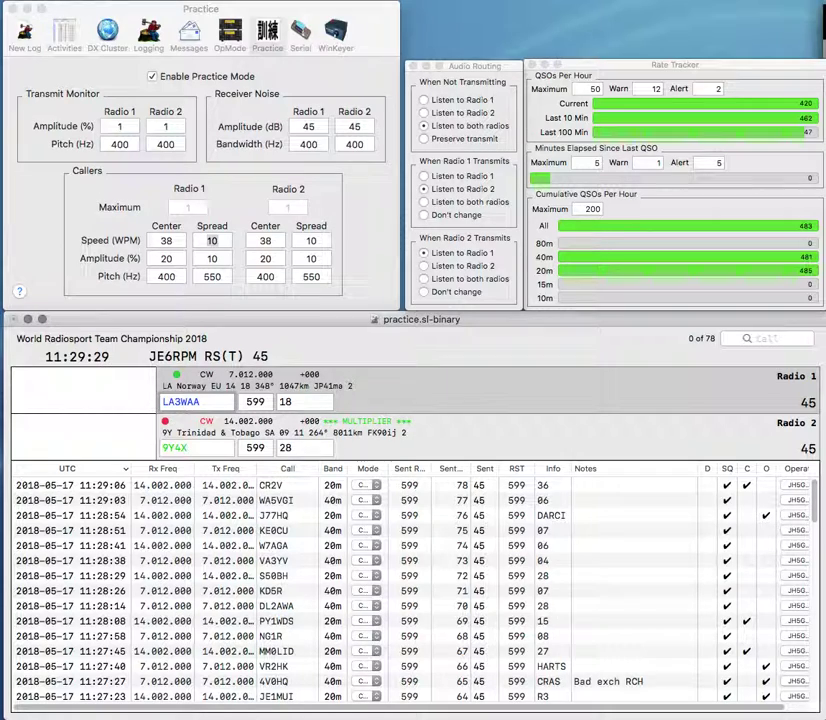
pyautogui.press('Return')
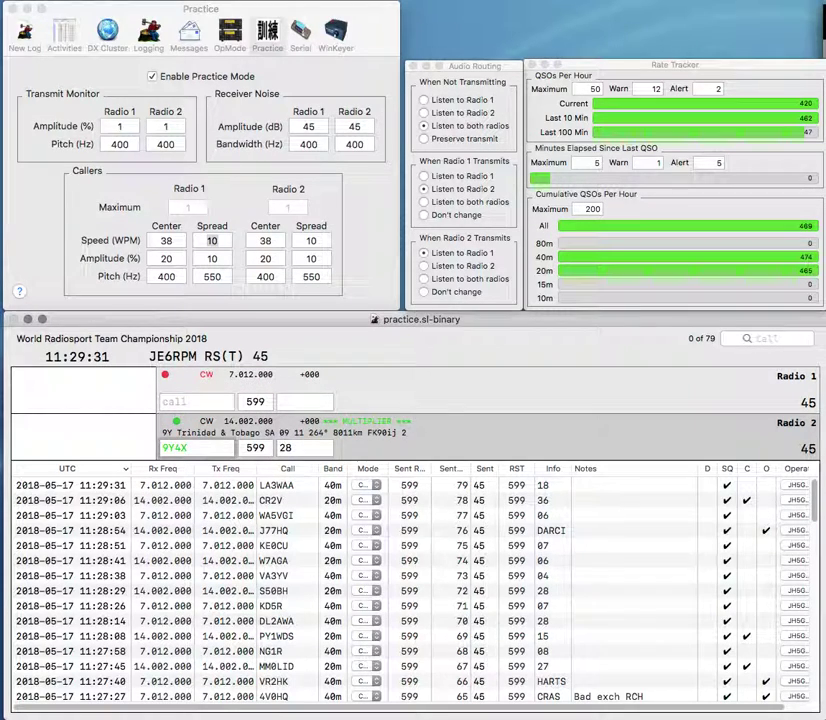
pyautogui.press('space')
pyautogui.write('R2')
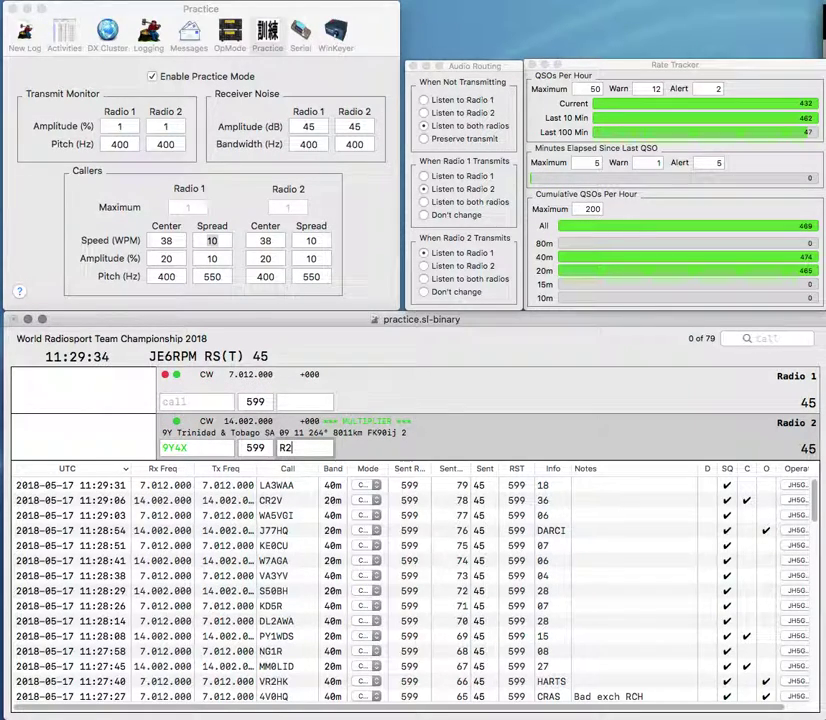
# Log 9Y4X on Radio 2 with exchange R2, and answer M3TRC on Radio 1 and F4FUB on Radio 2.
pyautogui.press('Return')
pyautogui.write('M3ITRC')
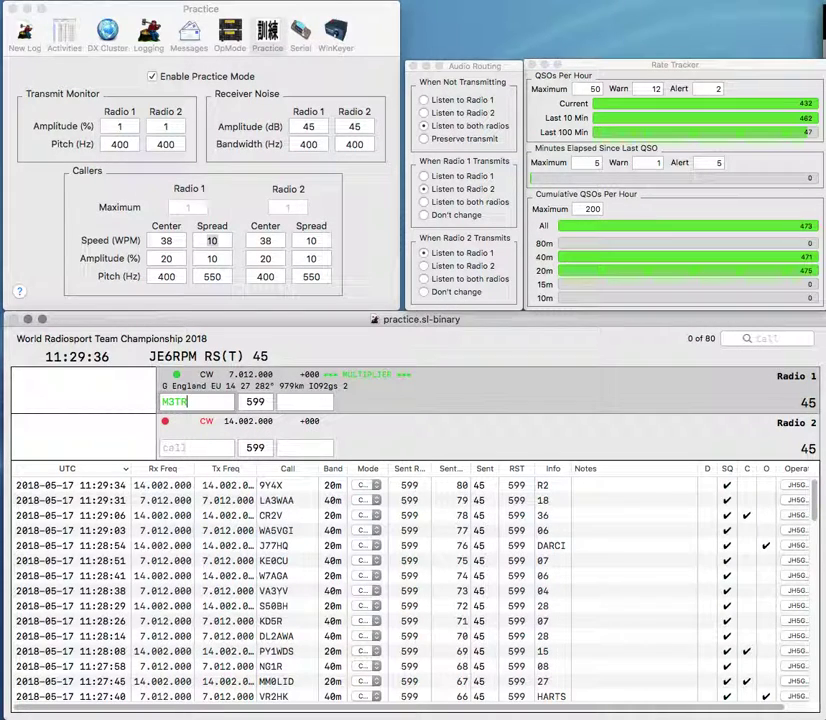
pyautogui.press('Return')
pyautogui.write('F4FUB')
pyautogui.press('Return')
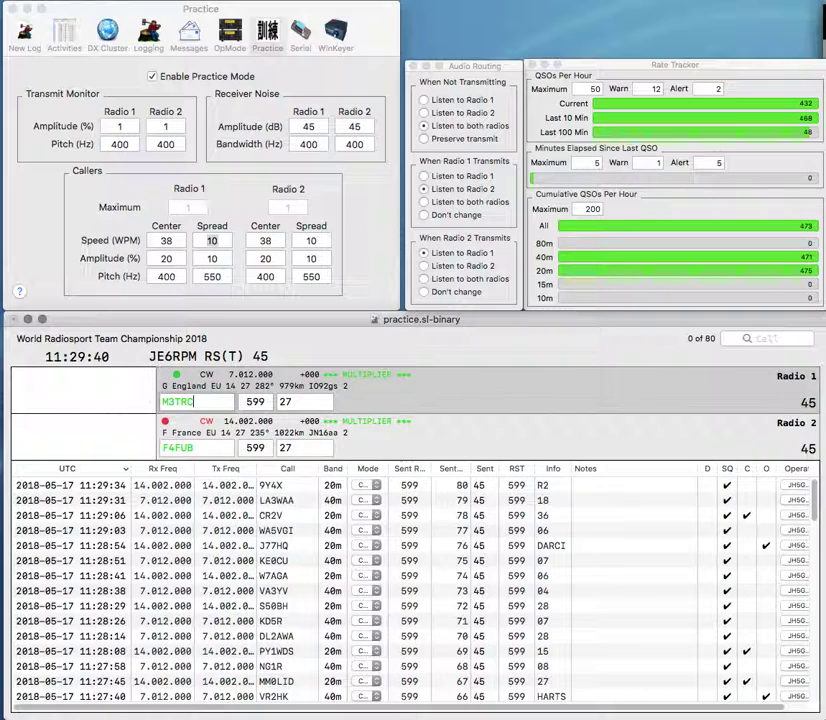
pyautogui.click(193, 401)
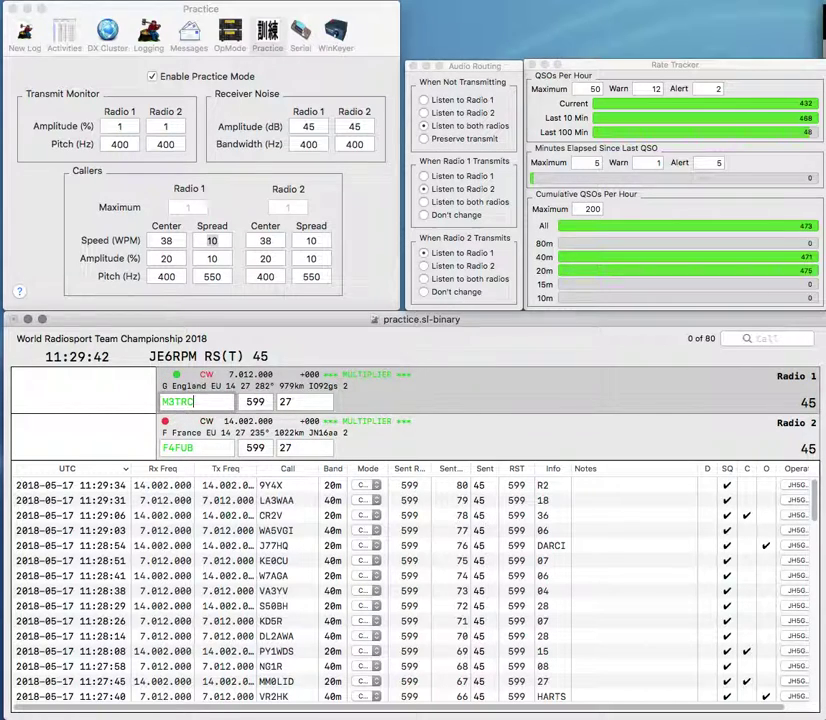
pyautogui.press('Return')
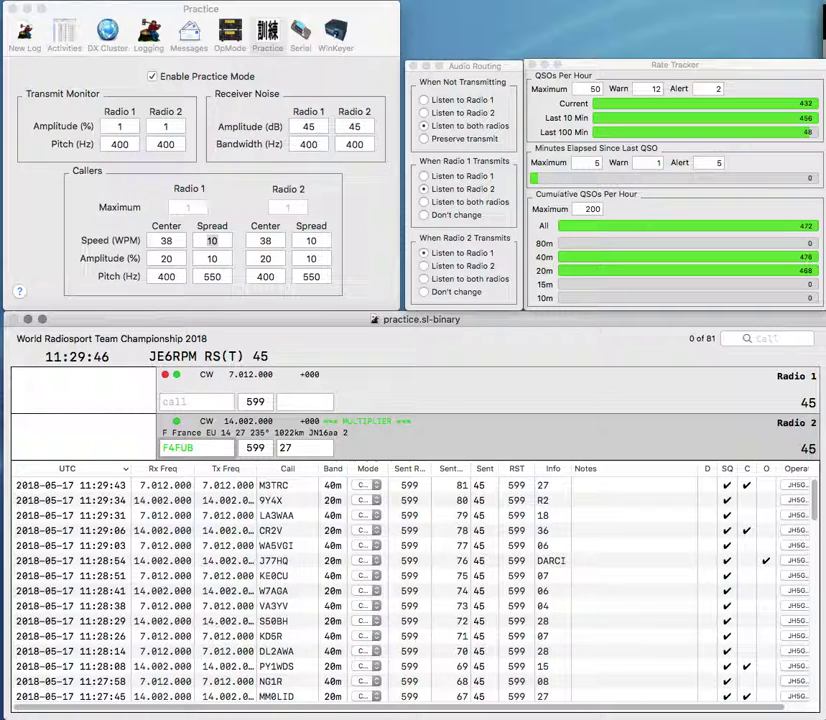
pyautogui.press('Return')
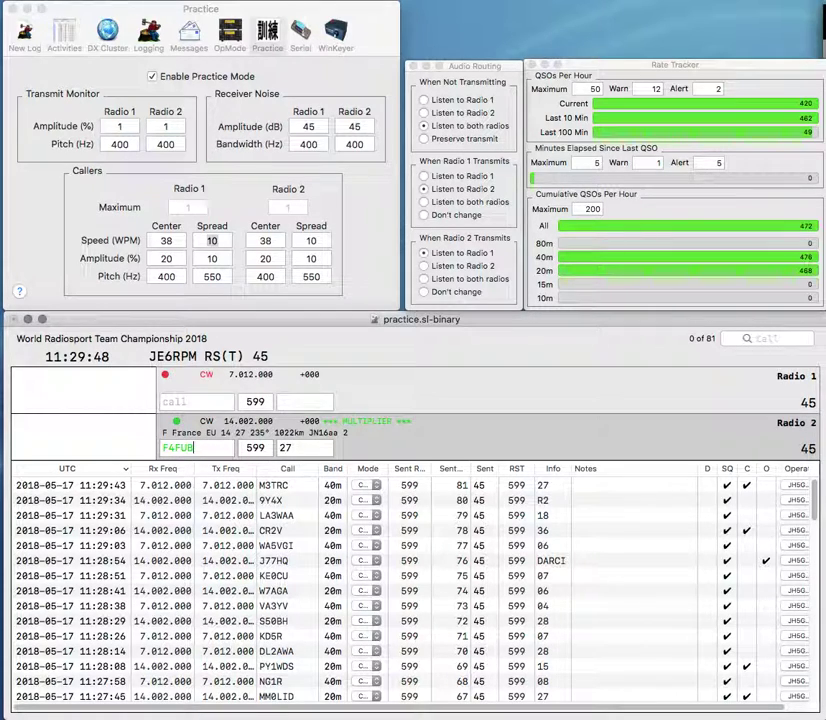
pyautogui.write('TF3')
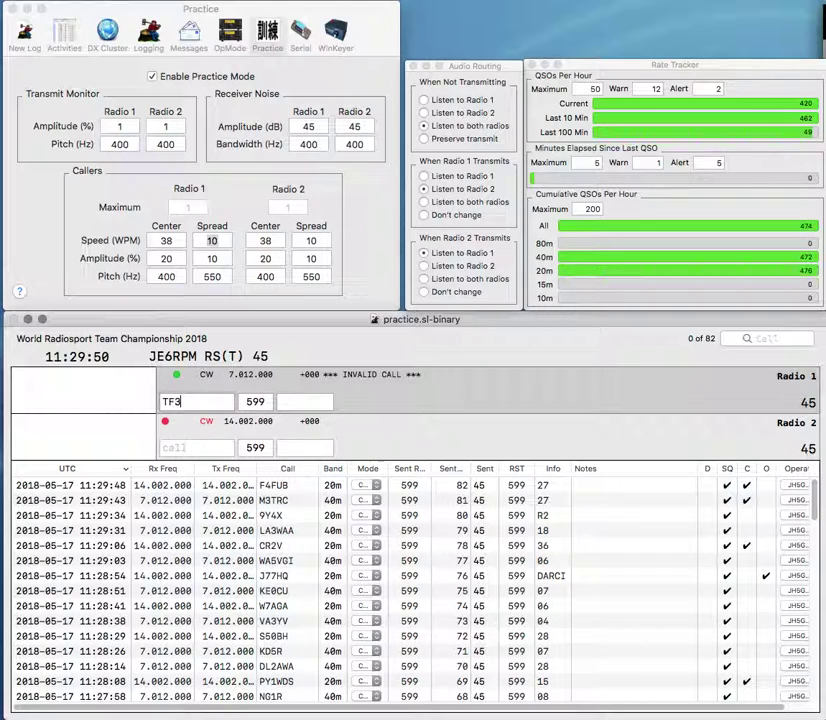
pyautogui.write('IRAN2OUV')
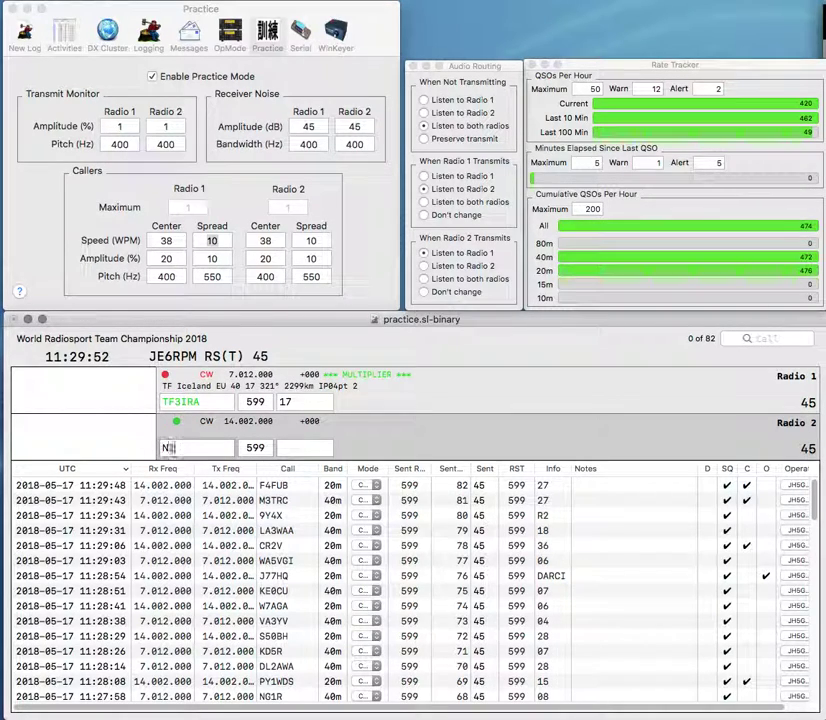
pyautogui.press('Tab')
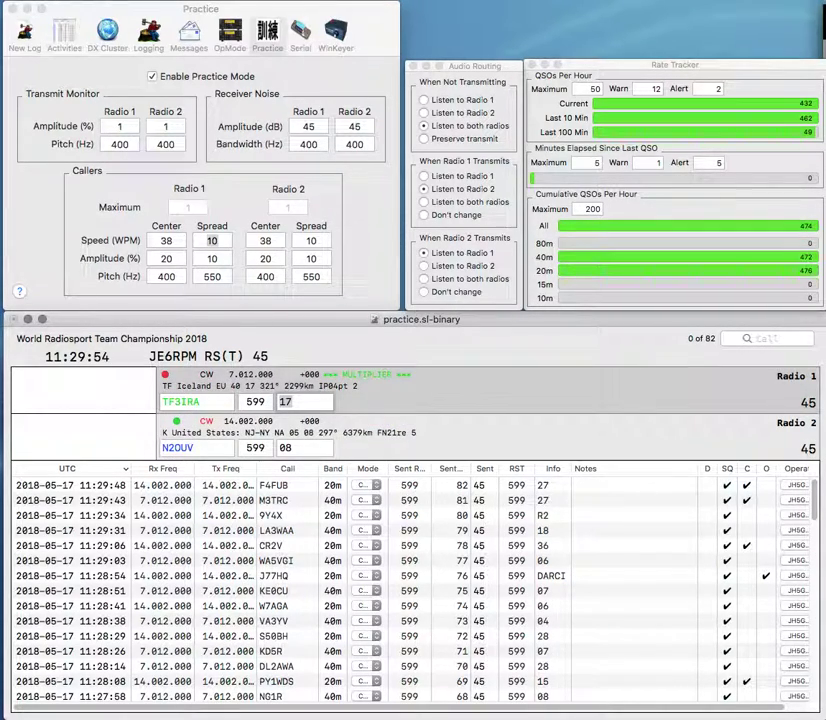
pyautogui.write('IRA')
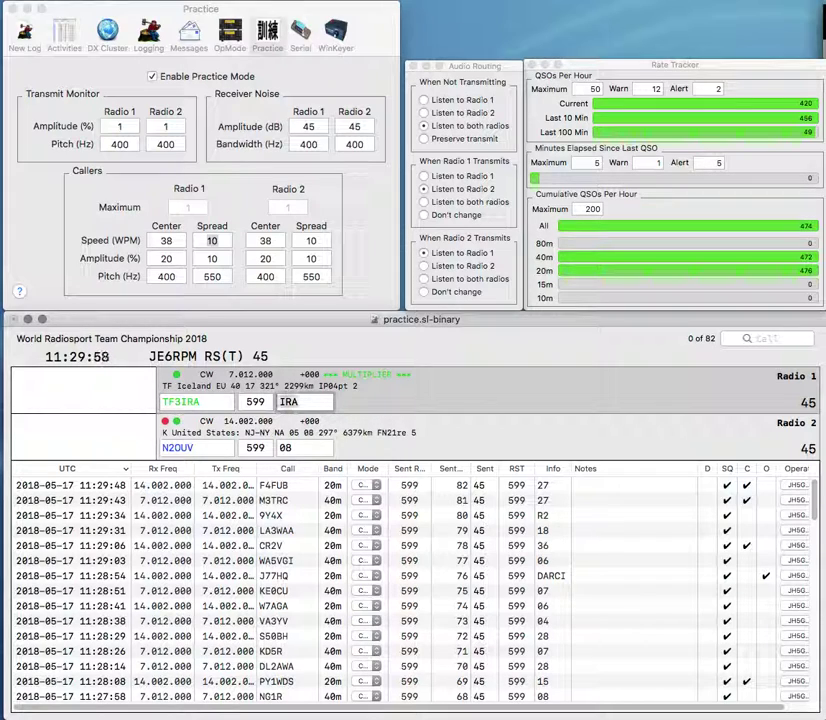
pyautogui.press('Return')
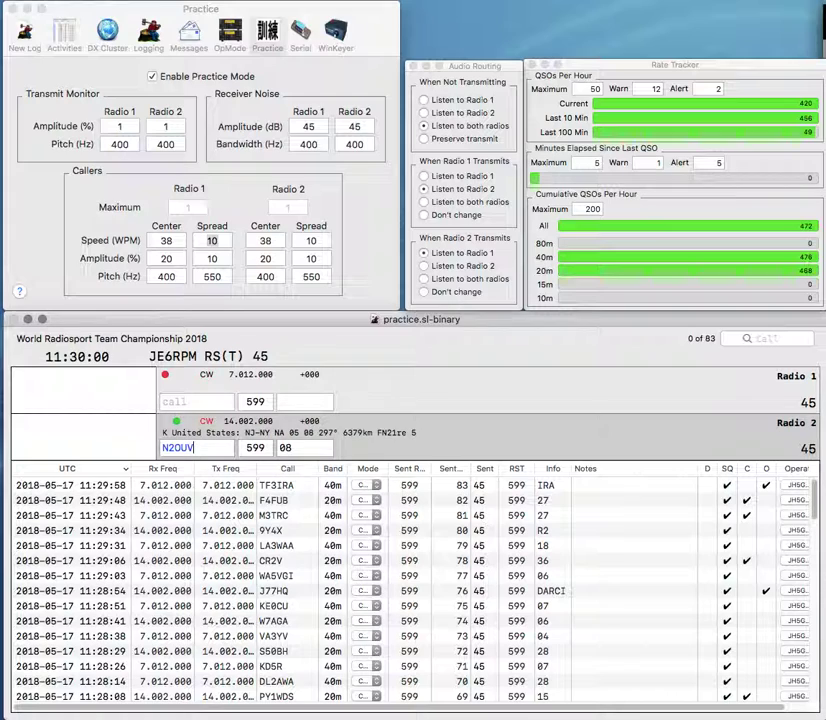
pyautogui.press('Return')
# Work and log C4HQ on Radio 1 with exchange CARS and JH8RNY on Radio 2 with exchange 45.
pyautogui.write('C4HQ')
pyautogui.press('Return')
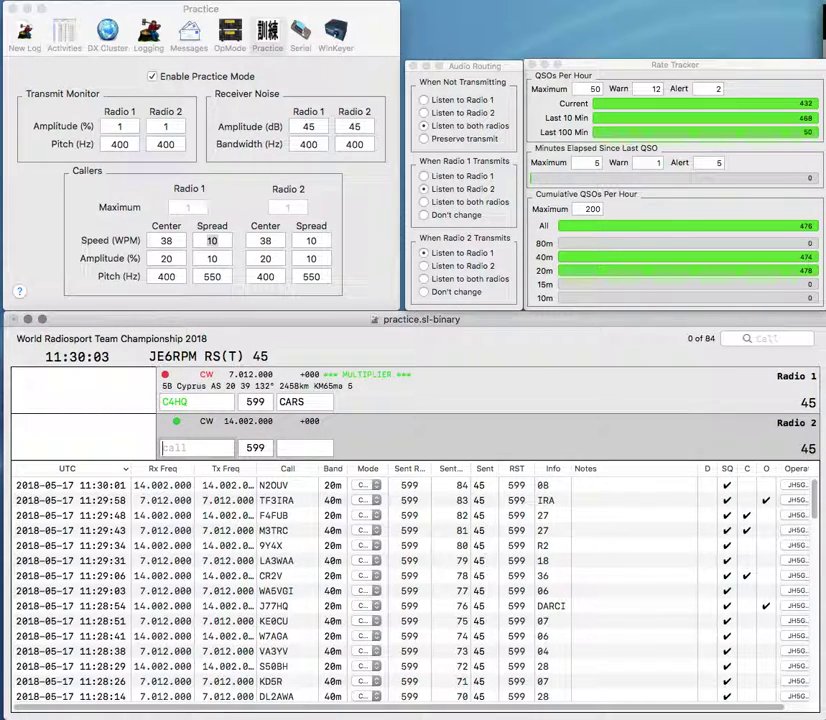
pyautogui.write('JH8BR')
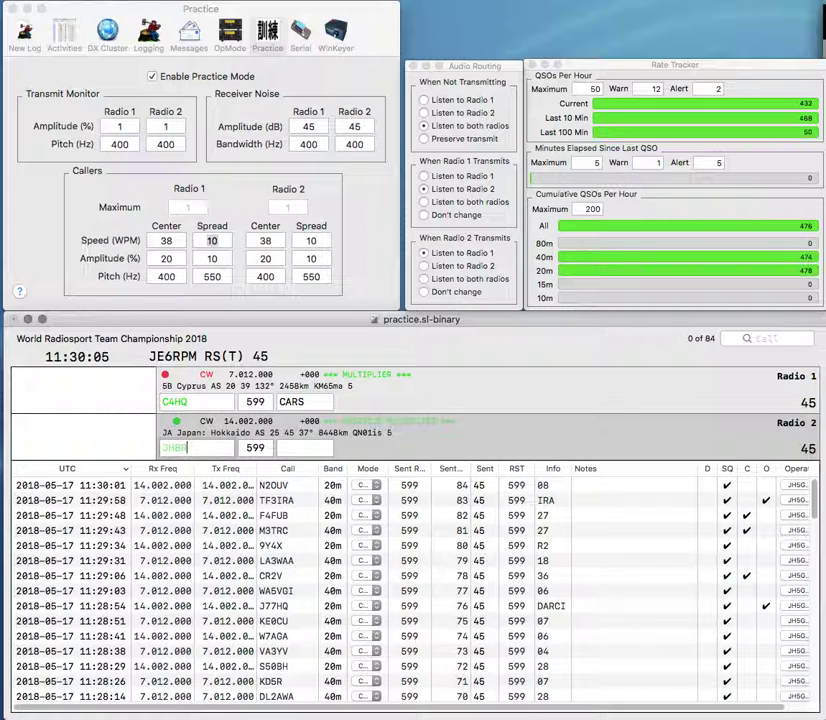
pyautogui.write('Y')
pyautogui.press('Return')
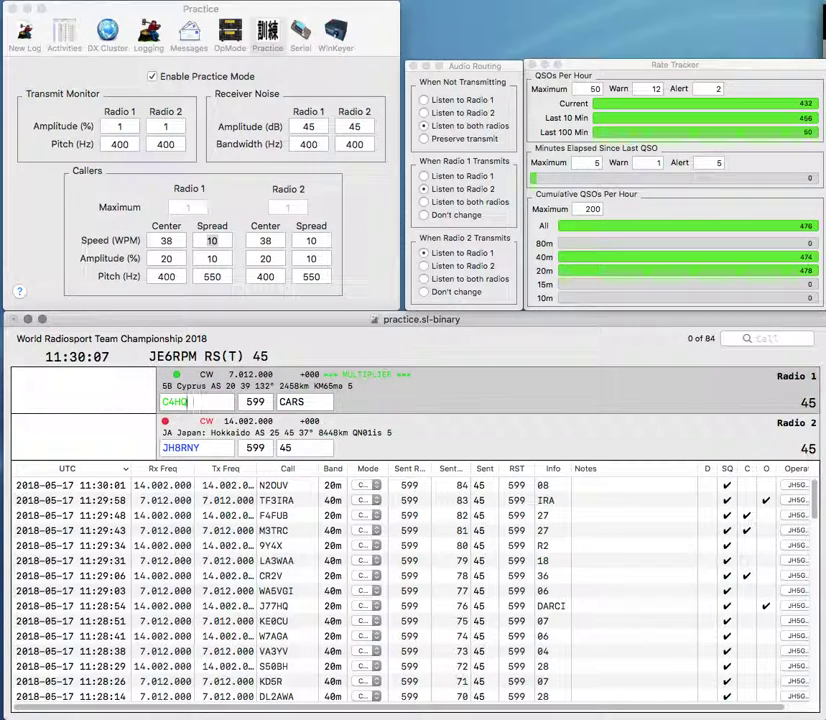
pyautogui.press('Return')
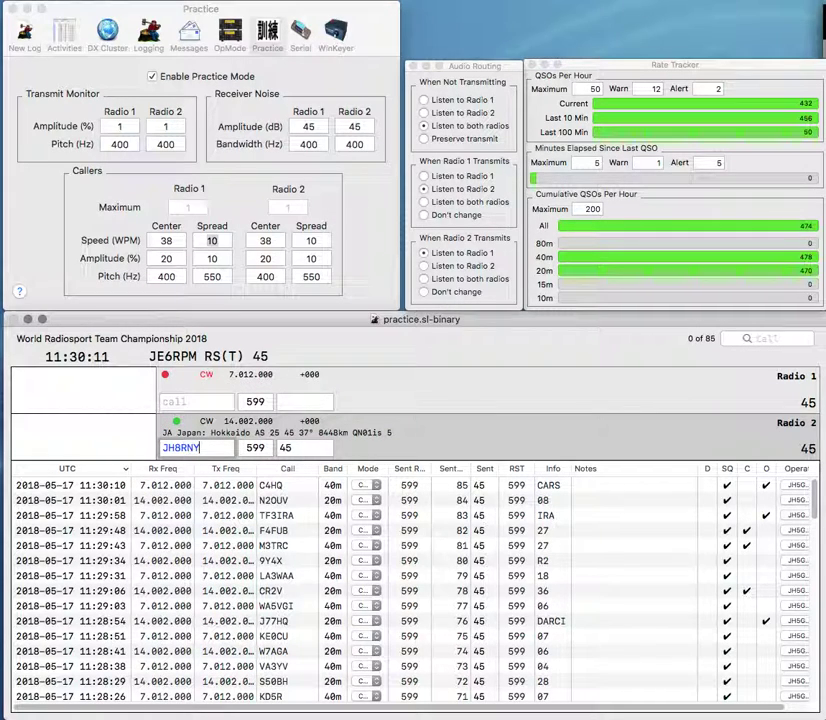
pyautogui.write('DJ9ZB')
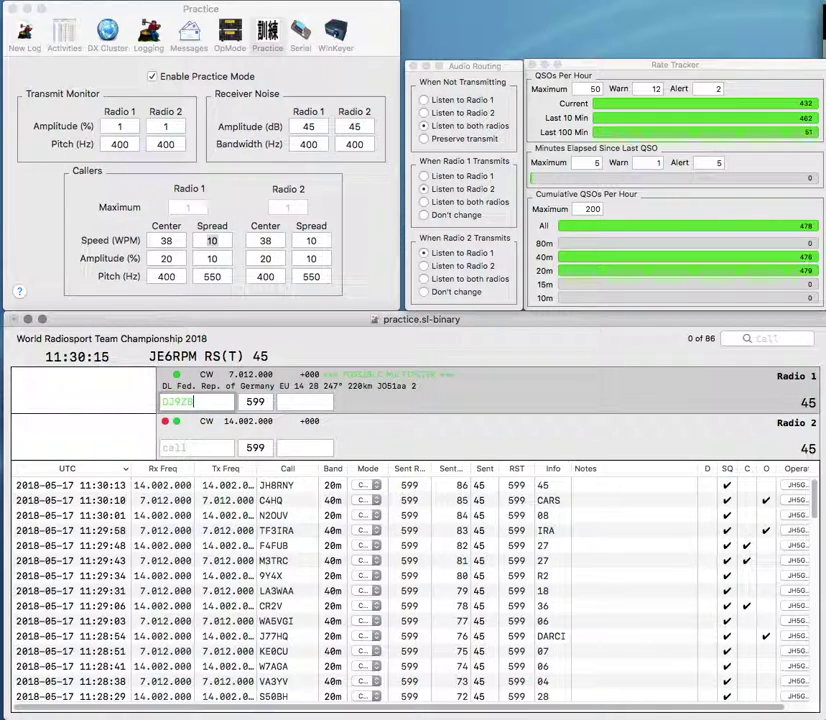
pyautogui.press('Return')
pyautogui.write('YO')
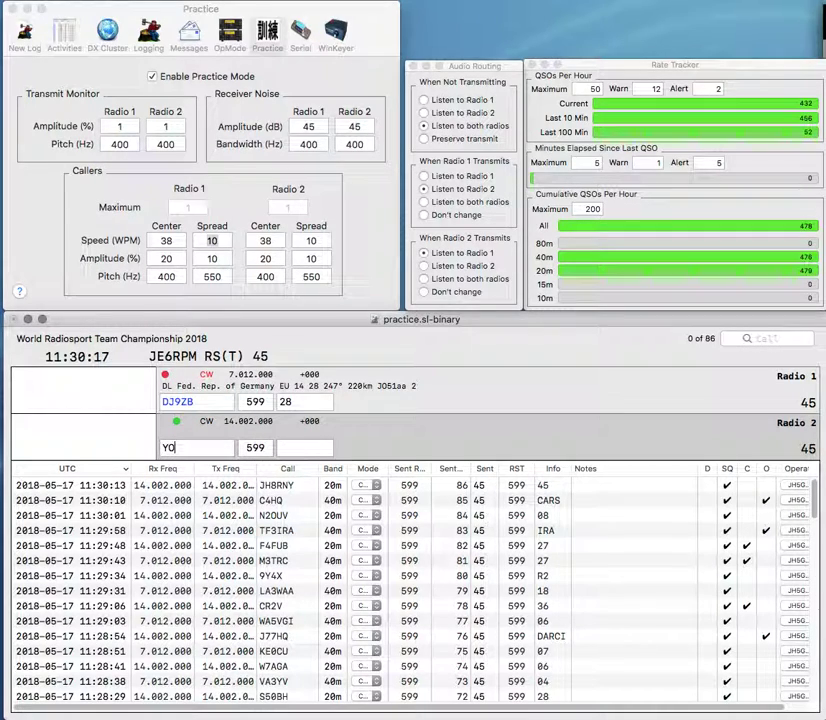
pyautogui.write('5OAC')
pyautogui.press('Return')
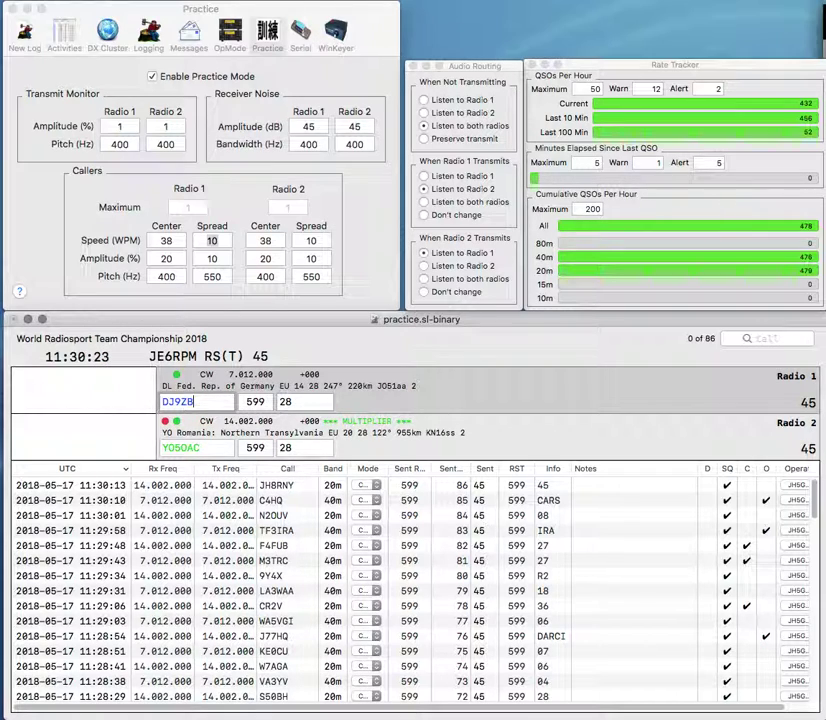
pyautogui.press('Return')
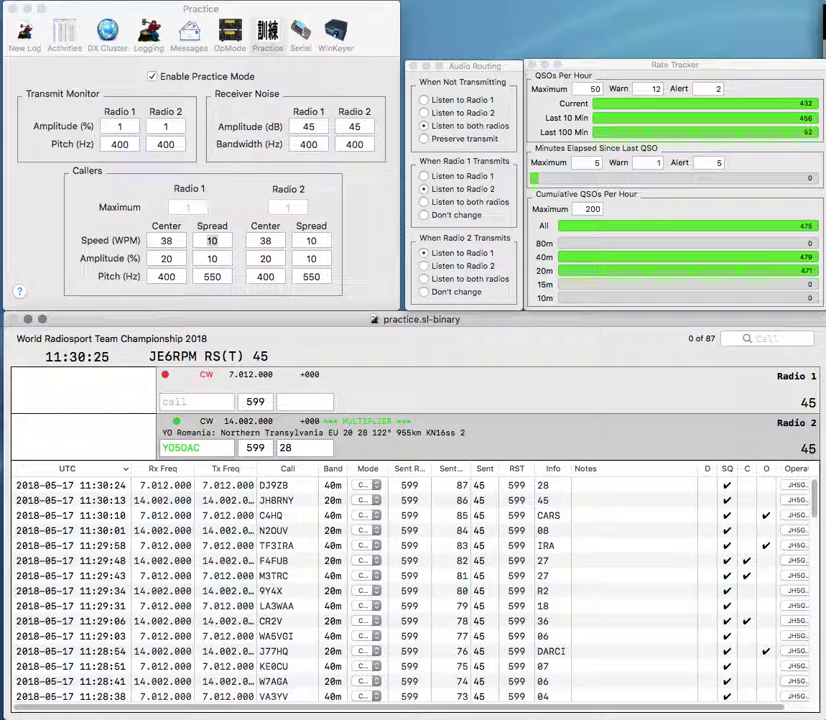
pyautogui.press('Return')
pyautogui.write('J77HQ')
pyautogui.press('Return')
pyautogui.write('F4ENK')
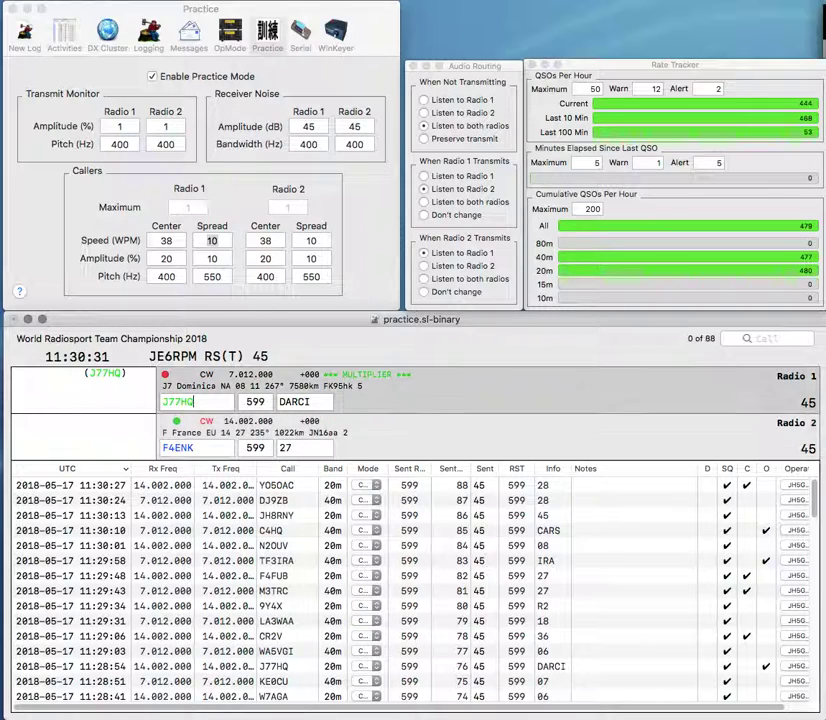
pyautogui.press('Return')
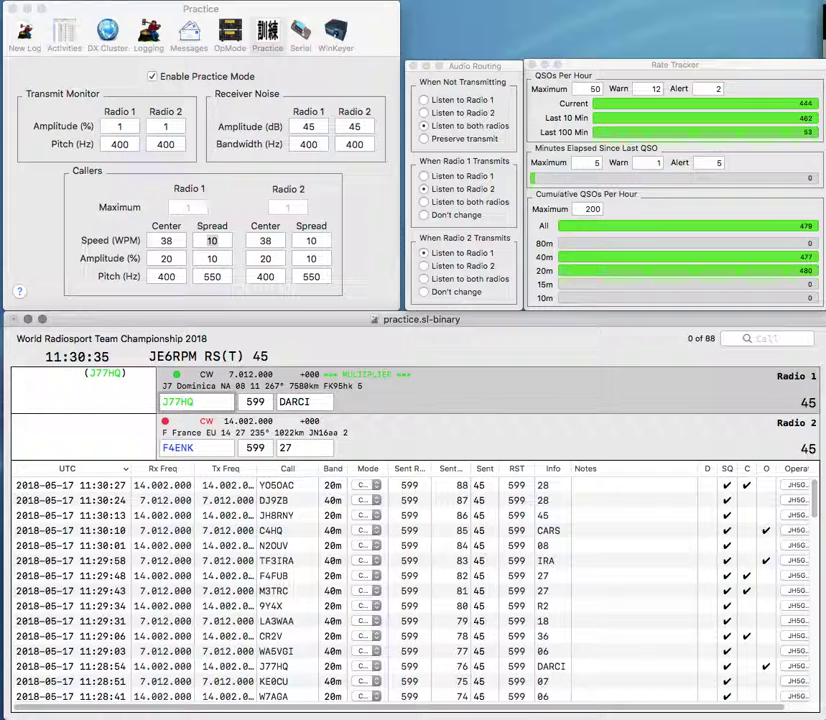
pyautogui.press('Return')
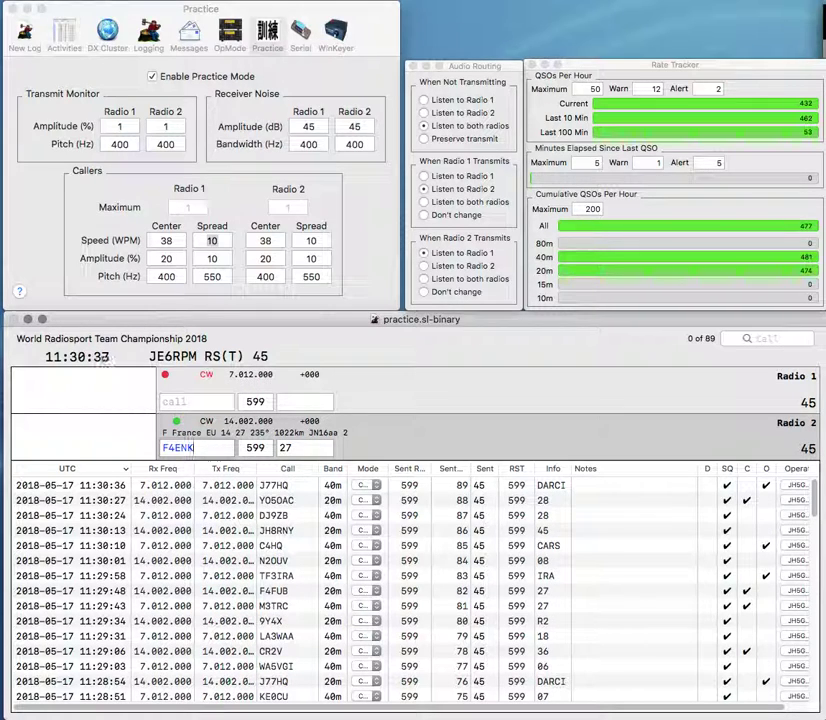
pyautogui.press('Return')
pyautogui.write('EA5')
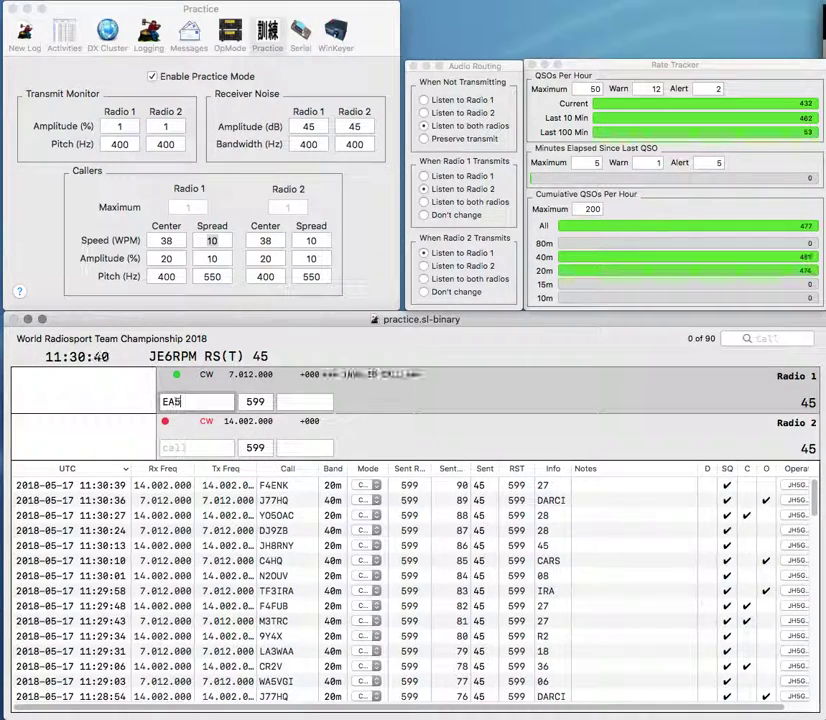
pyautogui.write('GX')
pyautogui.press('Return')
pyautogui.write('WA3NA')
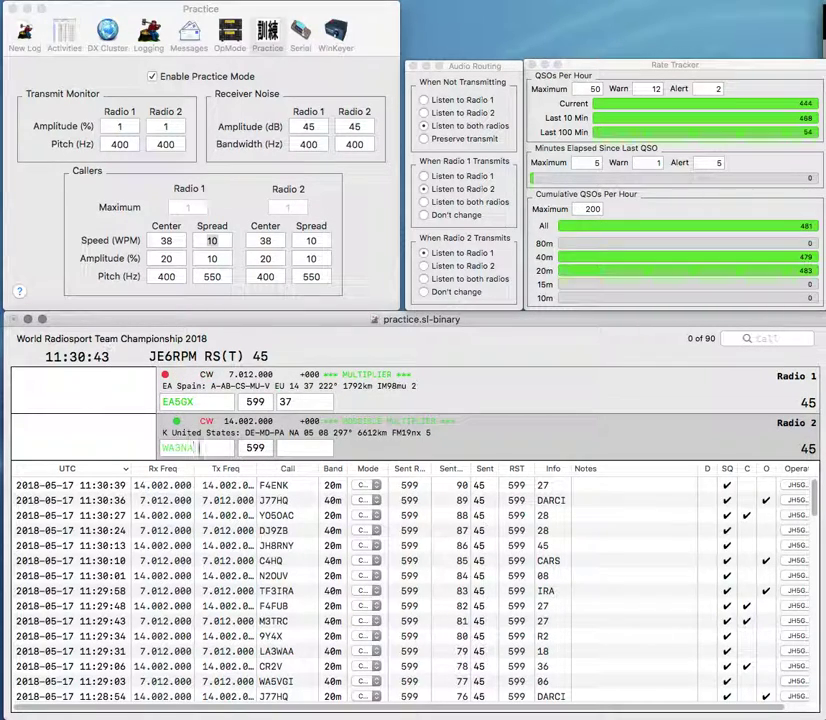
pyautogui.write('N')
pyautogui.press('Return')
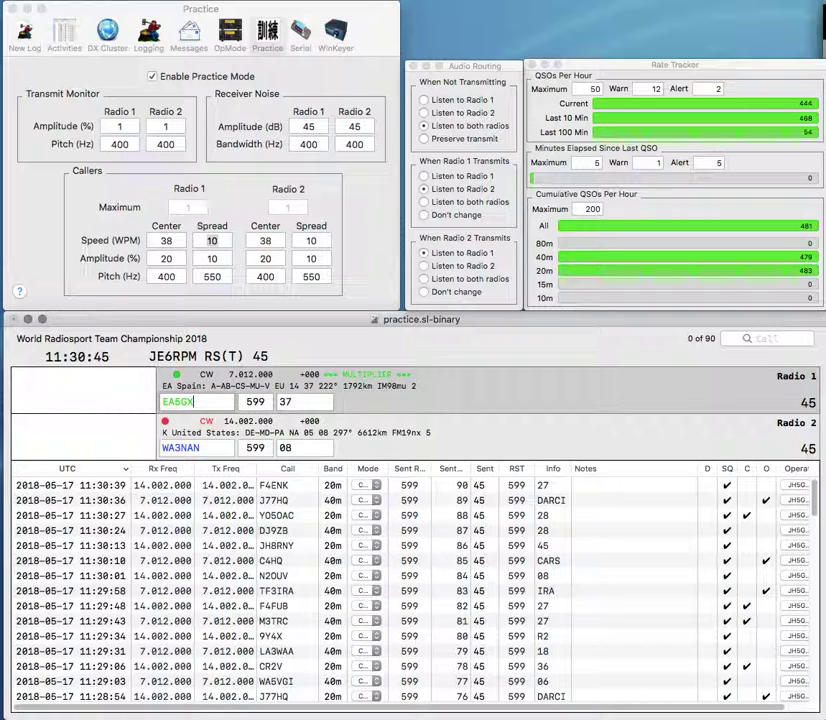
pyautogui.press('Return')
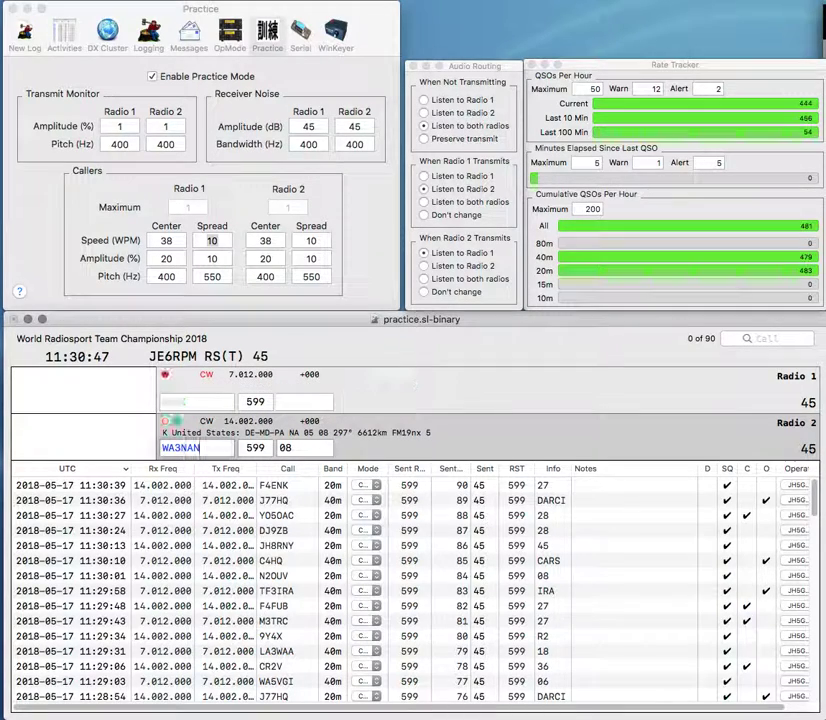
pyautogui.press('Return')
pyautogui.write('UR1MM')
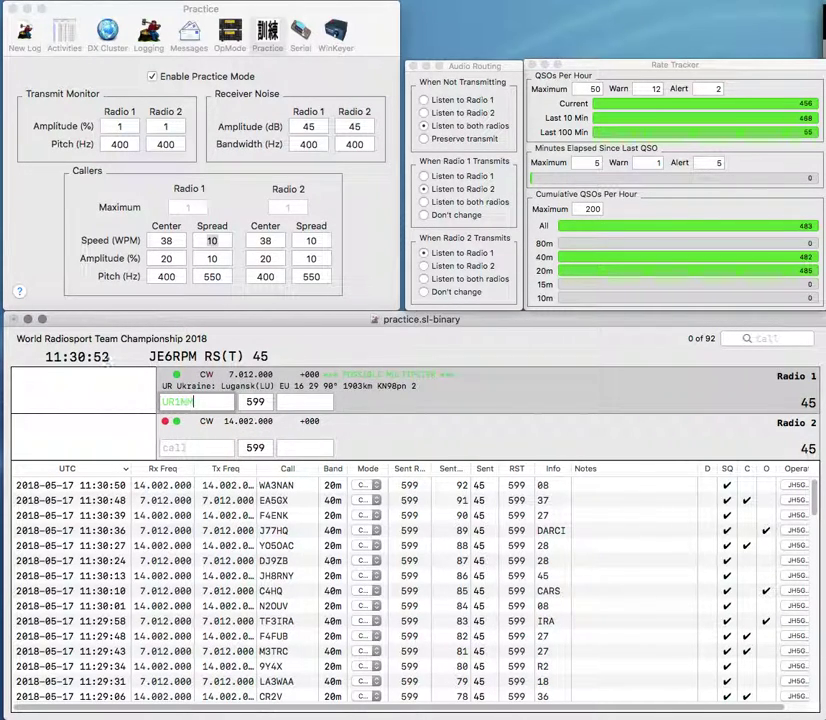
pyautogui.press('Return')
pyautogui.write('W7JY')
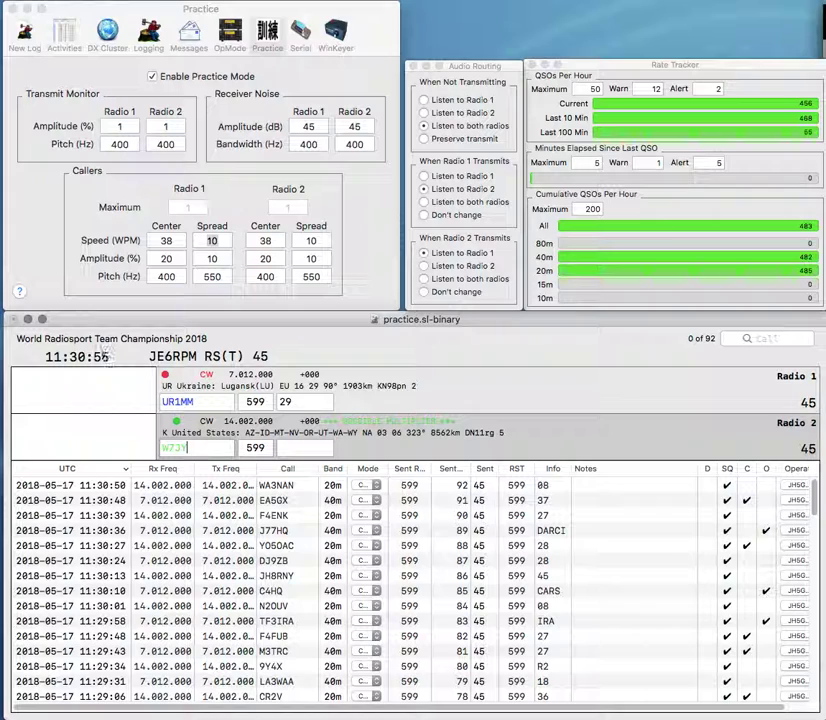
pyautogui.press('Return')
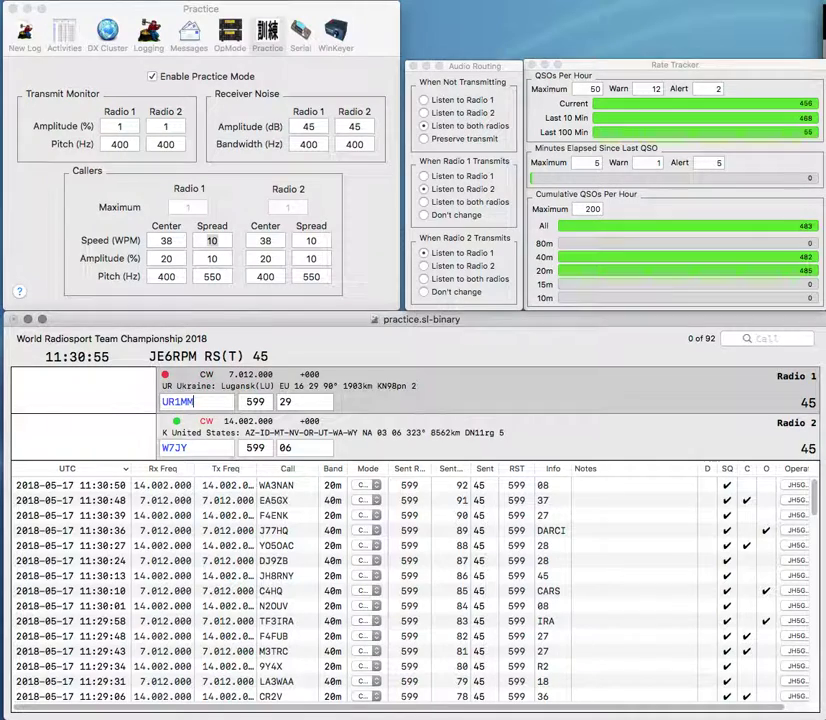
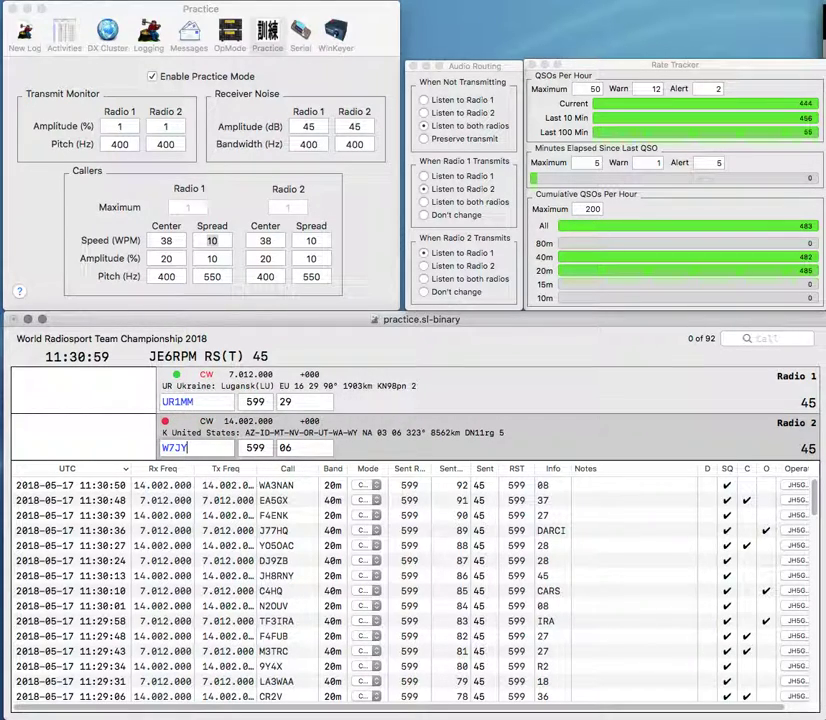
pyautogui.press('Return')
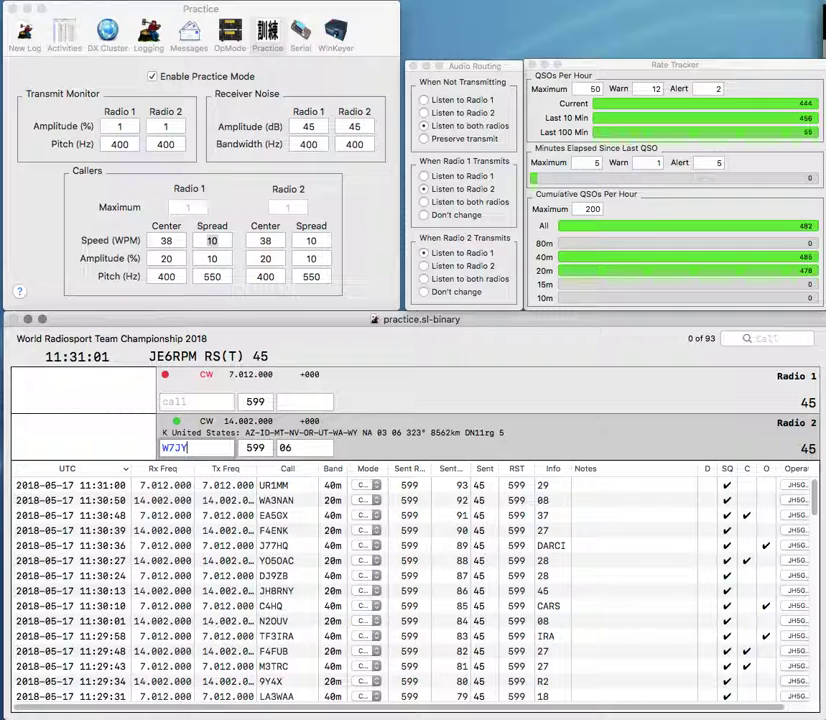
pyautogui.press('Return')
pyautogui.write('VU2I')
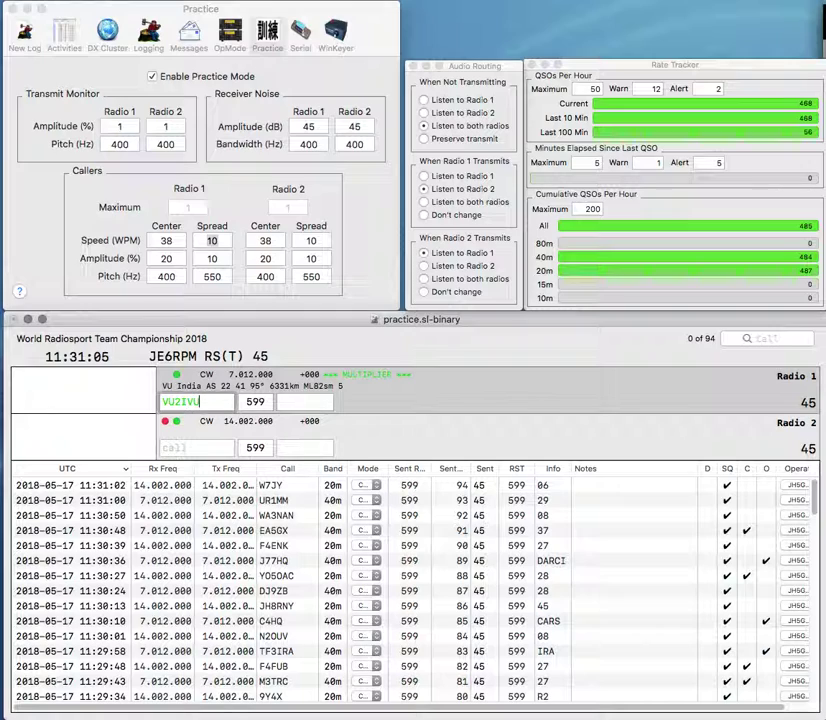
pyautogui.write('VU')
pyautogui.press('Return')
pyautogui.write('B')
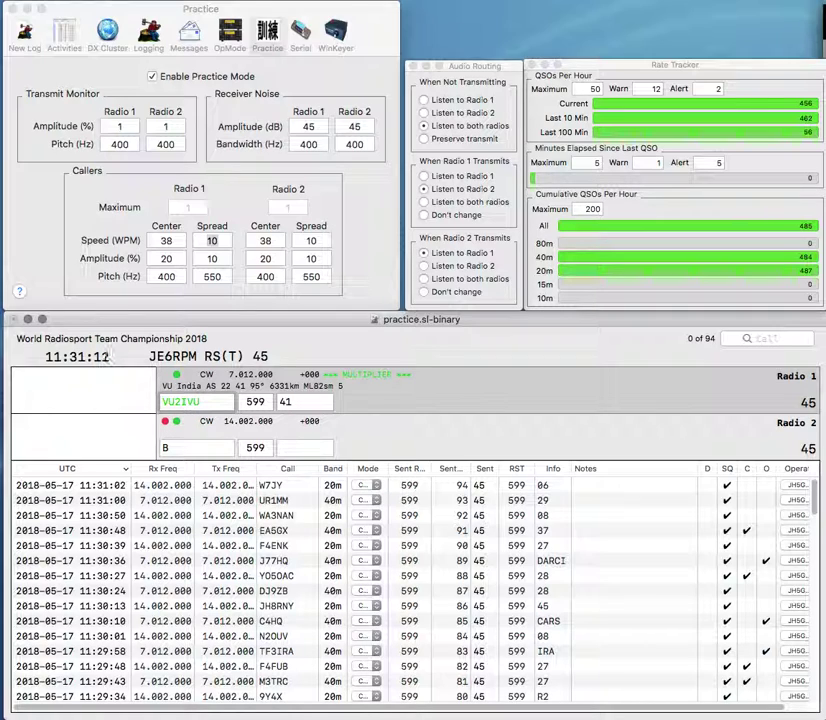
pyautogui.press('Return')
pyautogui.press('`')
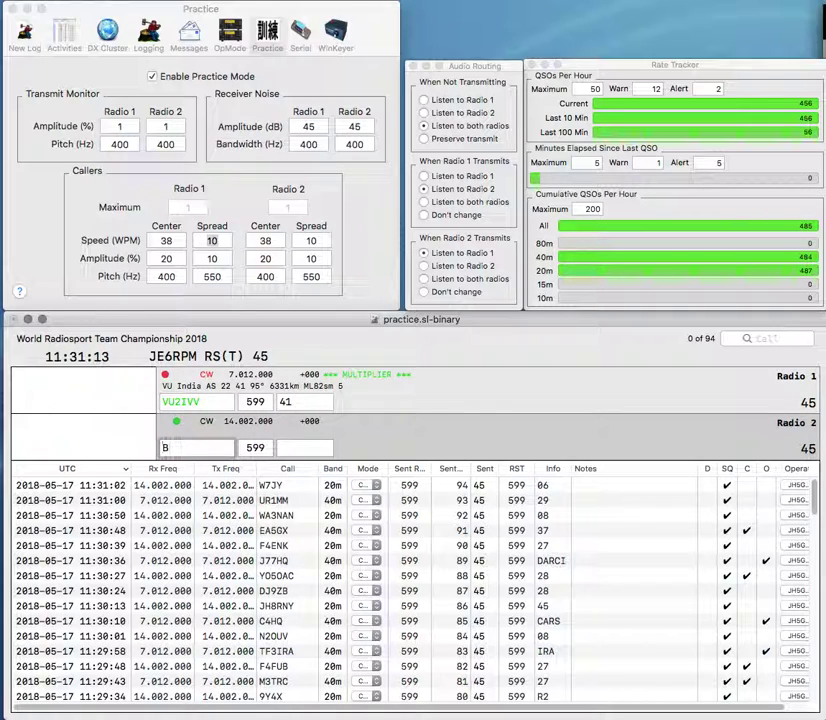
pyautogui.write('H')
pyautogui.write('K4BR')
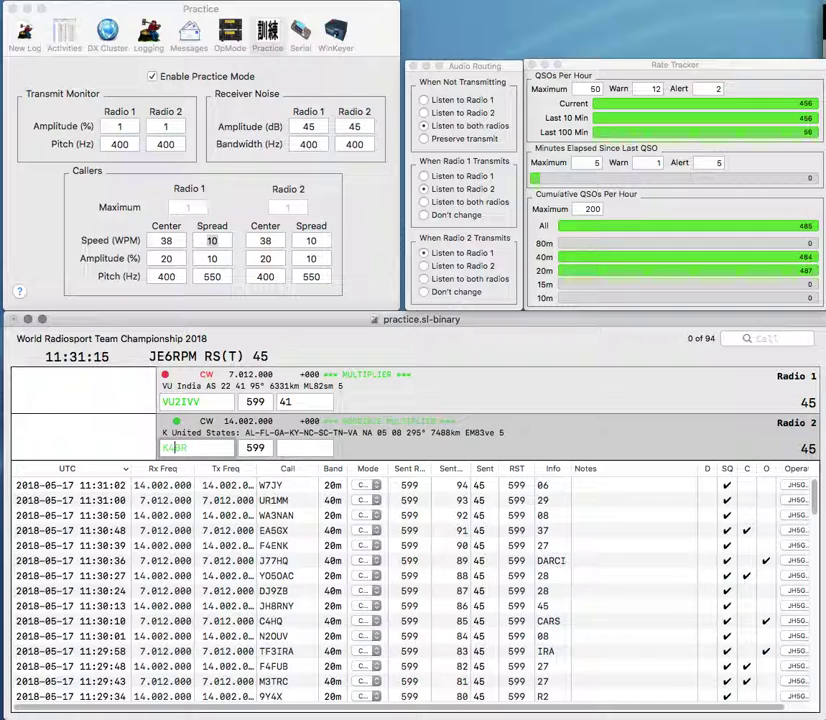
pyautogui.press('Return')
pyautogui.press('`')
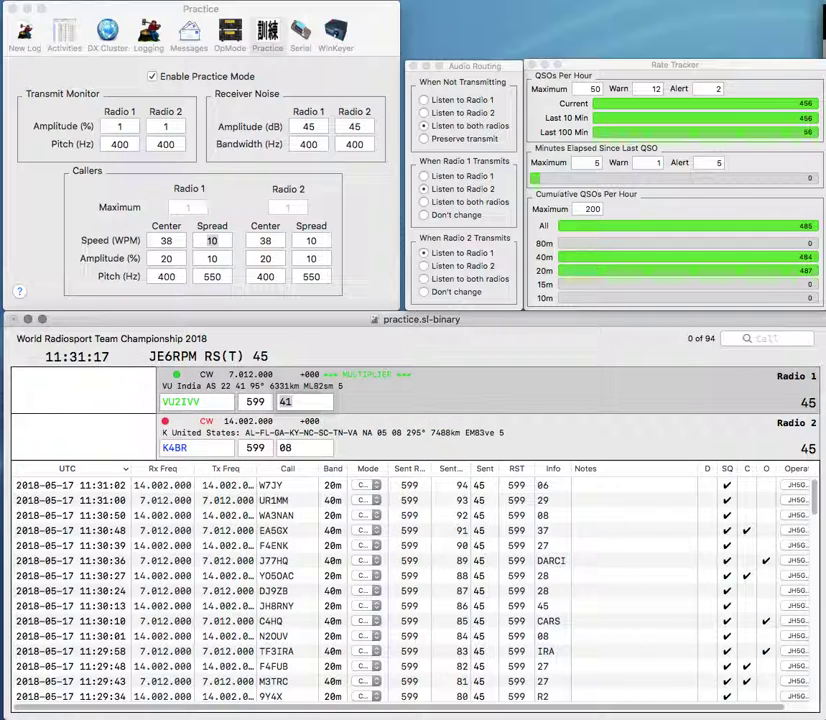
pyautogui.press('Return')
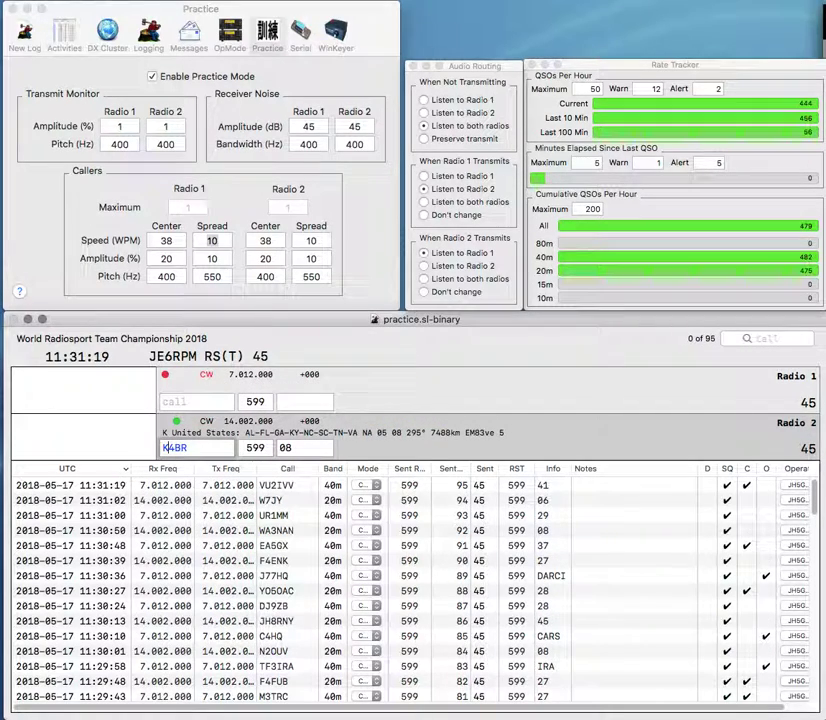
pyautogui.write('H')
pyautogui.press('Left')
pyautogui.press('BackSpace')
pyautogui.write('5')
pyautogui.press('Return')
pyautogui.press('`')
pyautogui.write('DL9')
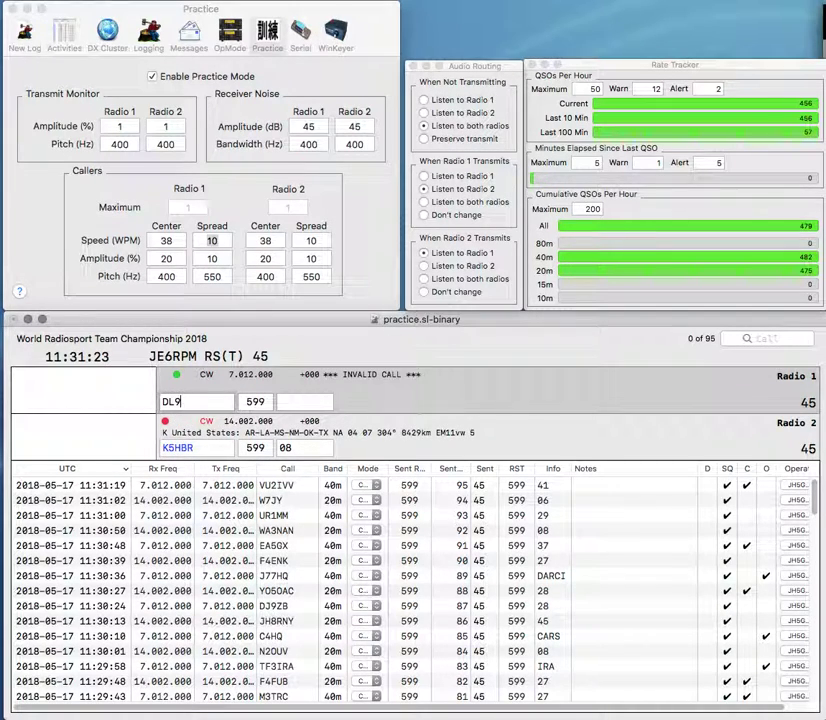
pyautogui.write('YAJ')
pyautogui.press('Return')
pyautogui.write('28')
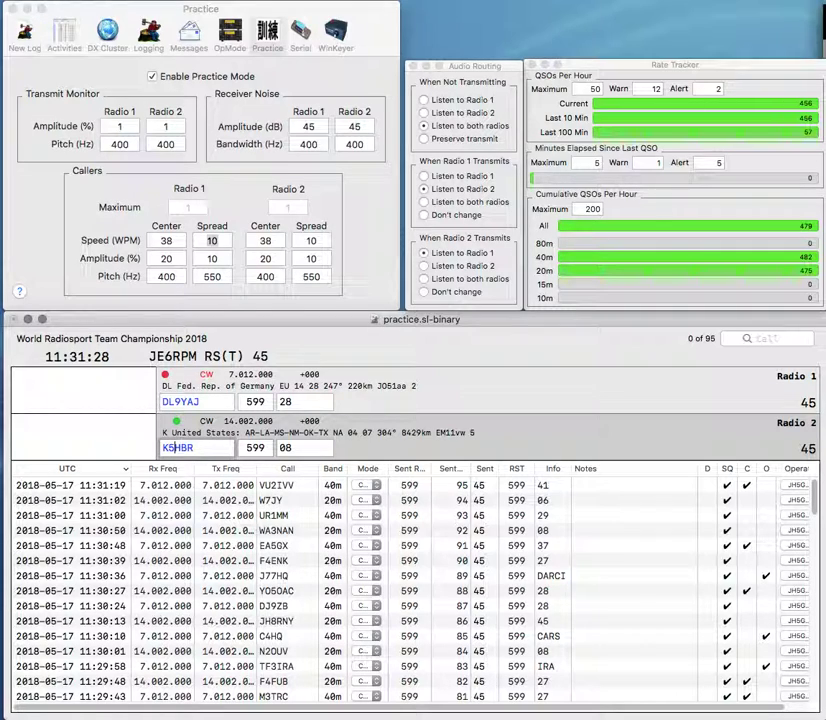
# Resend the Radio 2 call, change it to KH6BR and send it again.
pyautogui.press('Return')
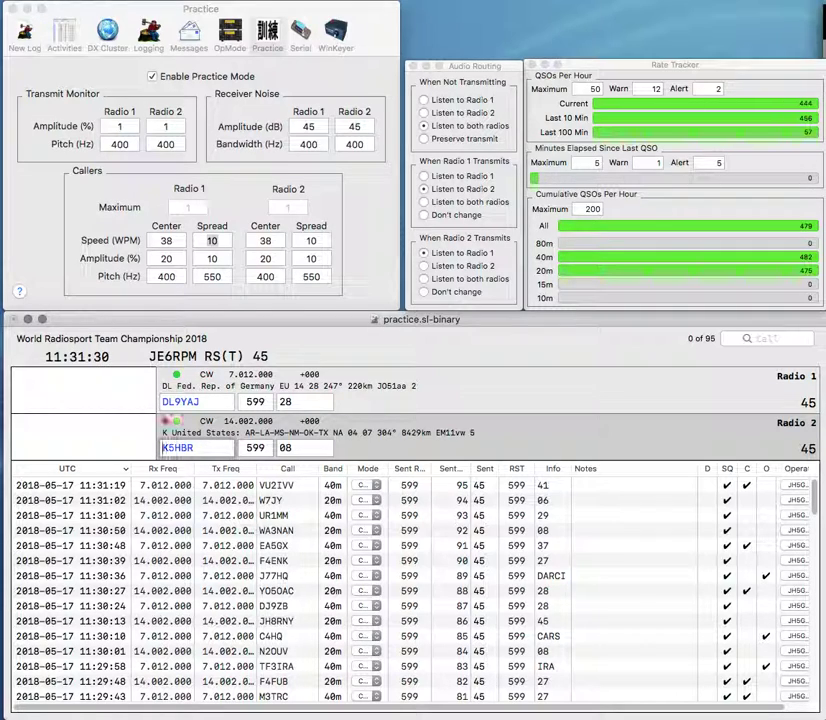
pyautogui.press('`')
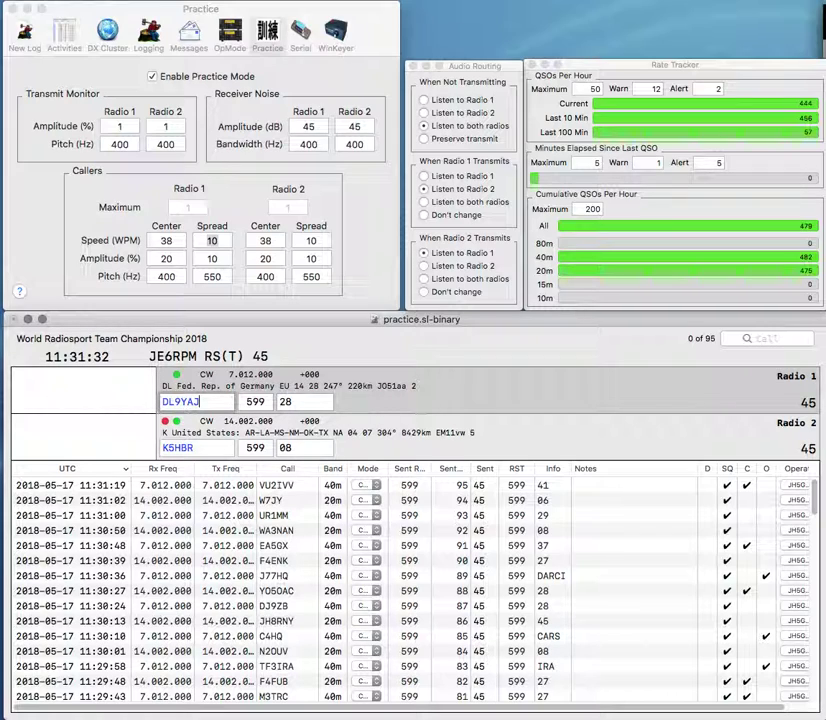
pyautogui.press('`')
pyautogui.press('Right')
pyautogui.press('Right')
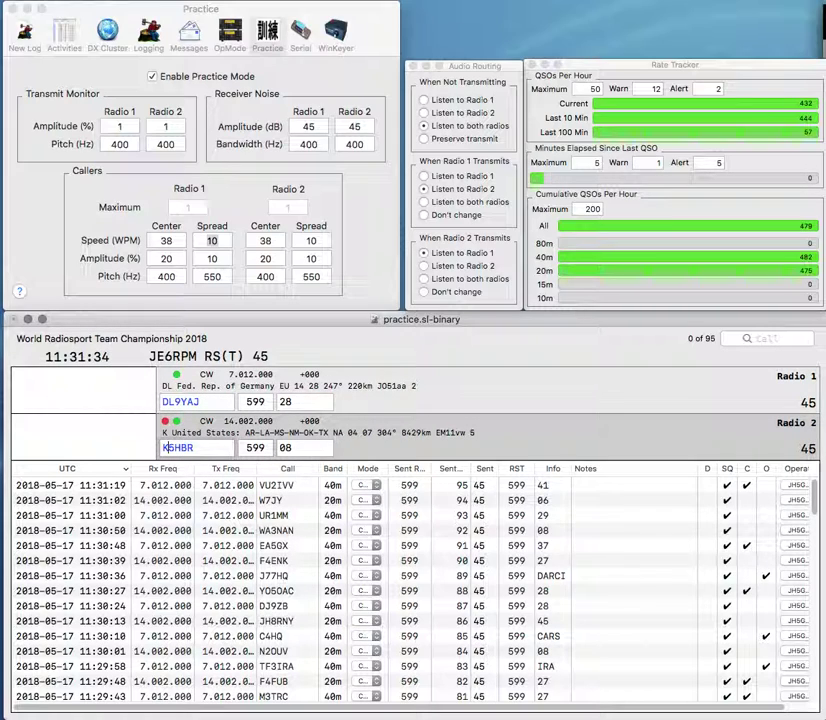
pyautogui.press('BackSpace')
pyautogui.write('6')
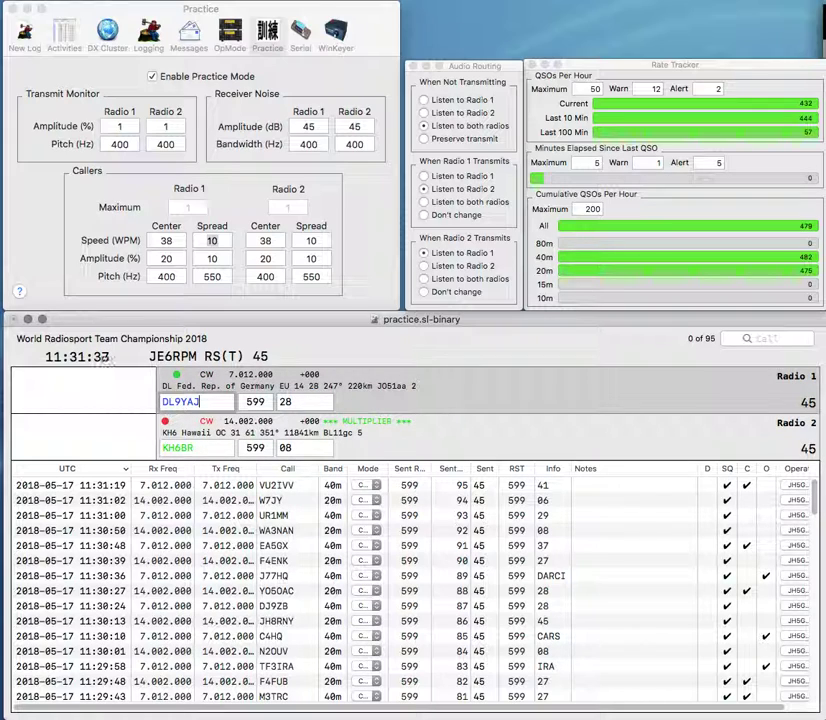
pyautogui.press('Return')
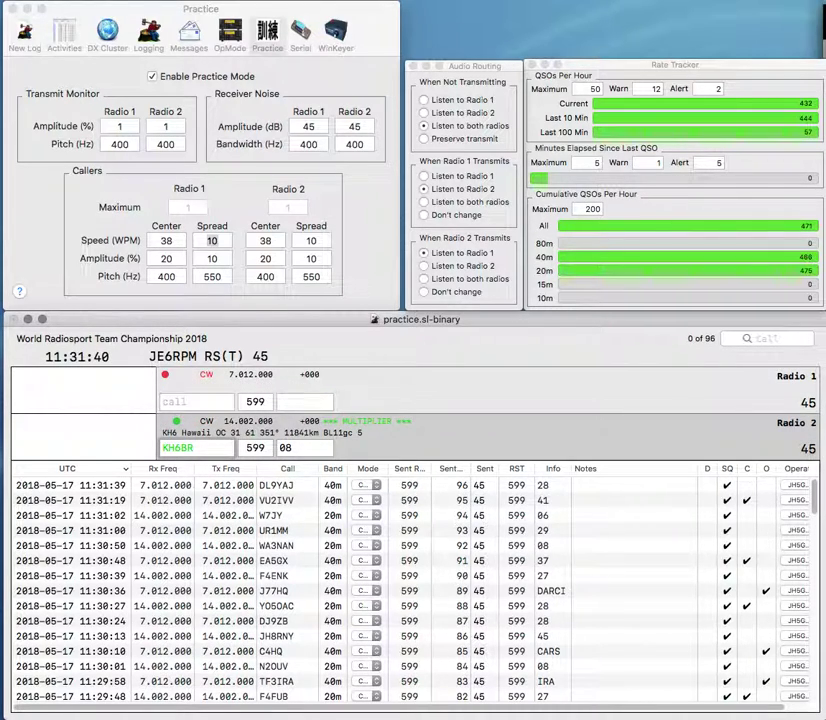
pyautogui.press('BackSpace')
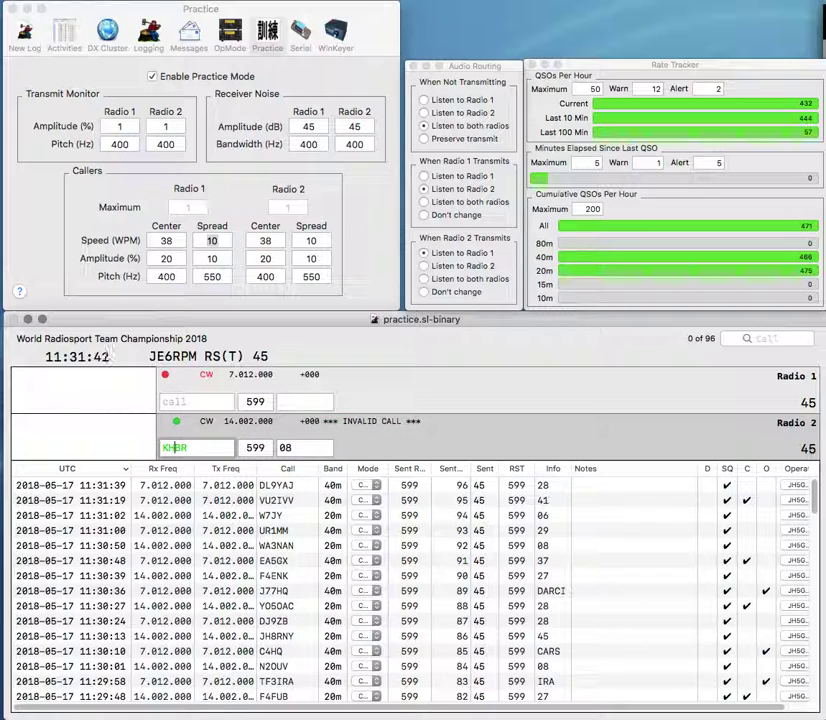
pyautogui.press('BackSpace')
pyautogui.write('5S')
pyautogui.press('Return')
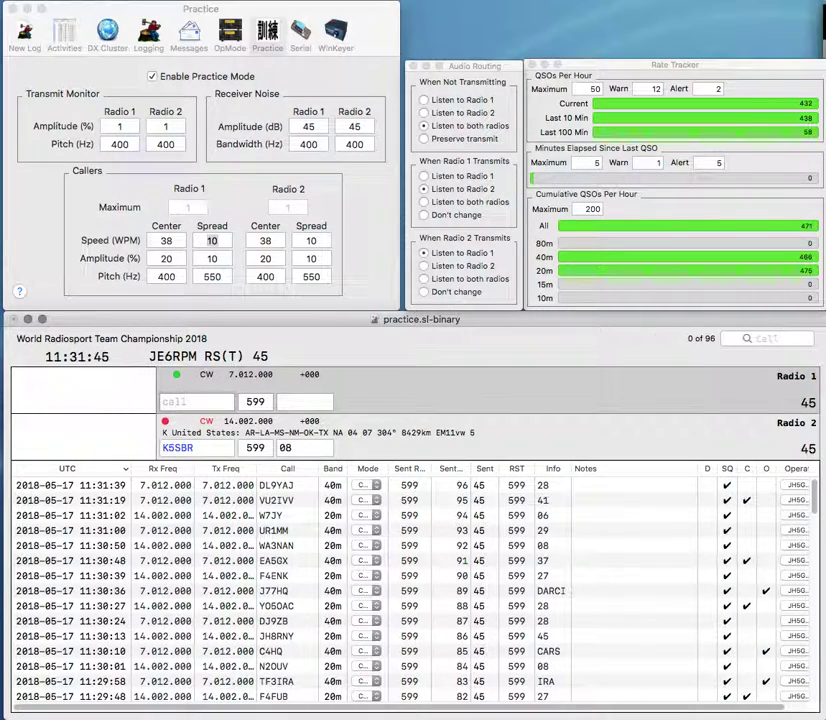
pyautogui.write('RFZ')
pyautogui.press('Home')
pyautogui.write('J')
pyautogui.press('Return')
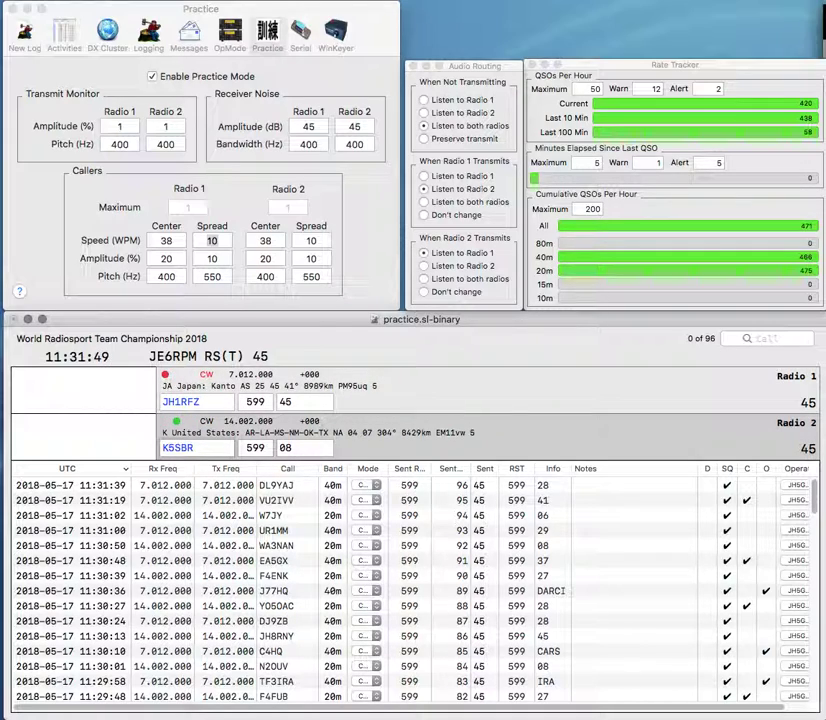
pyautogui.write('7')
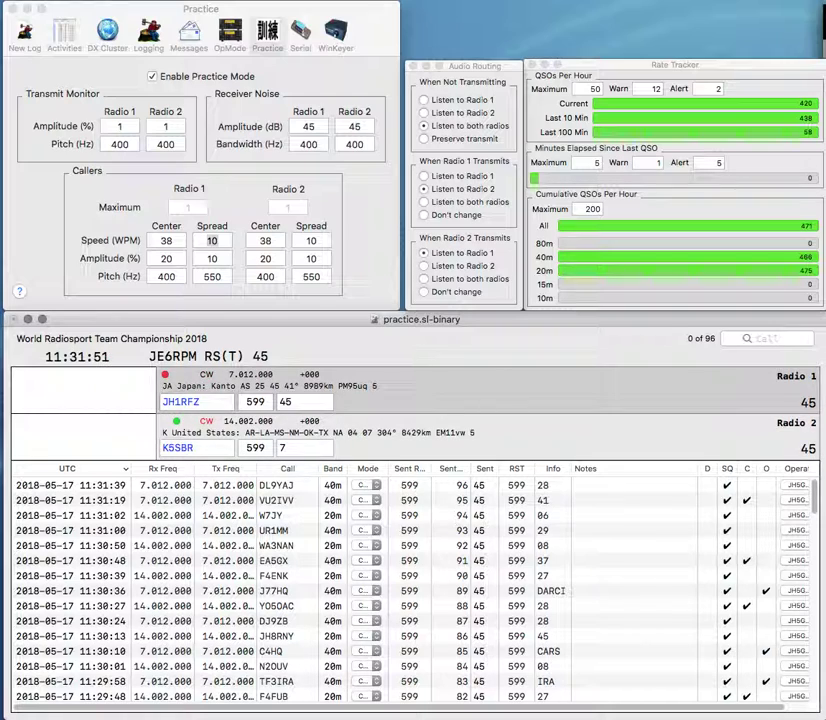
pyautogui.press('Return')
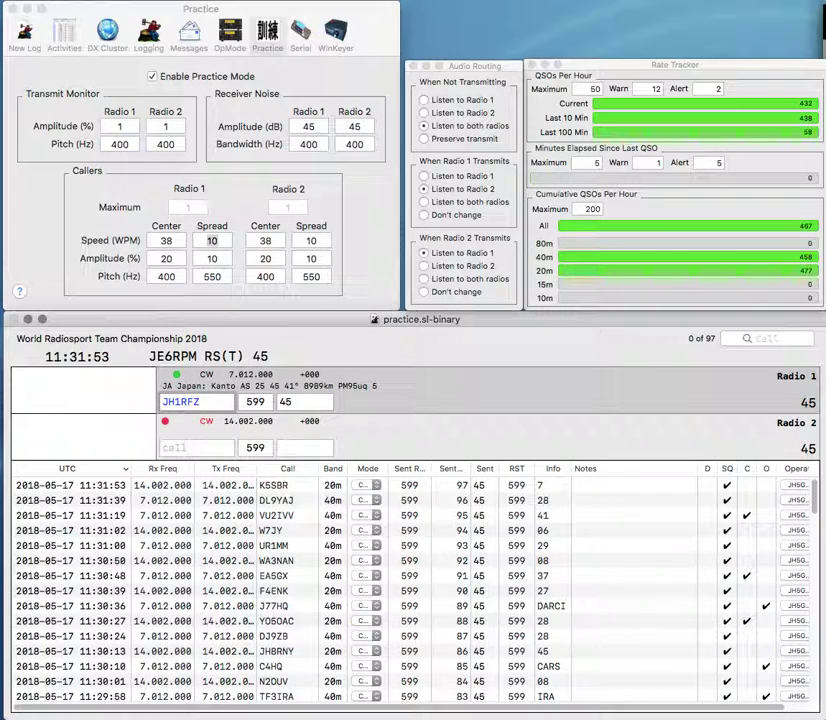
pyautogui.press('Return')
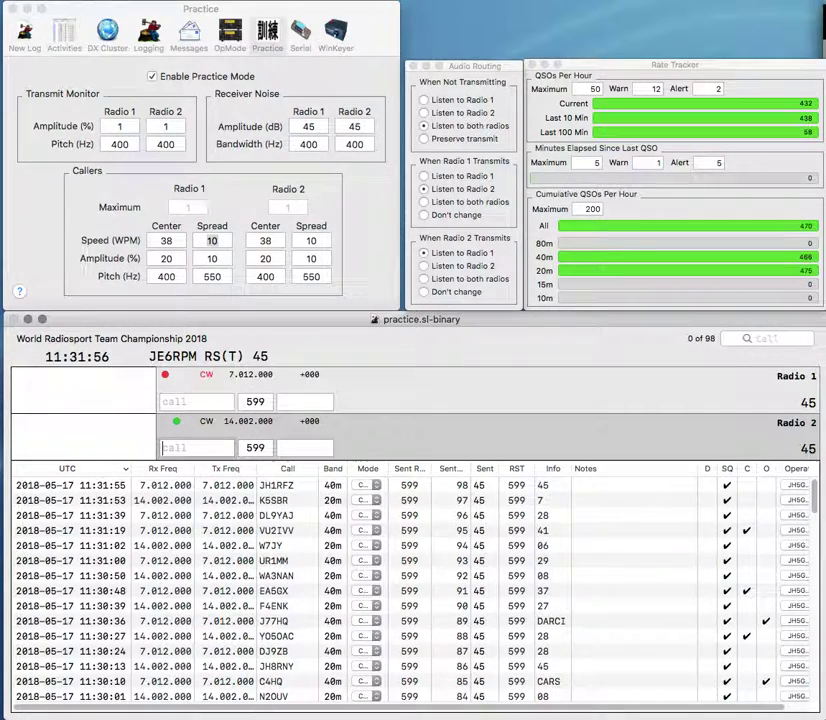
pyautogui.write('EL2BEN')
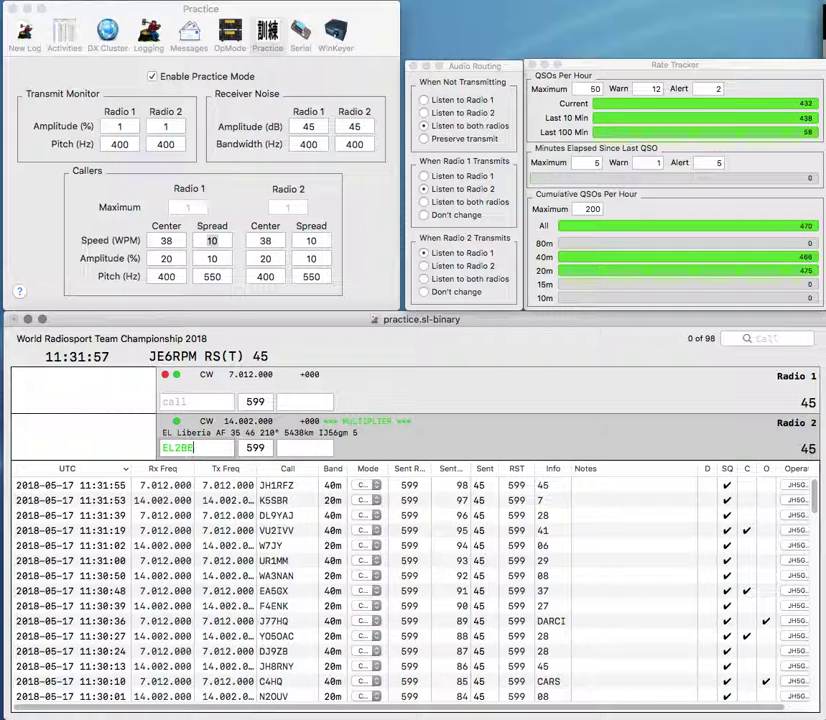
pyautogui.press('Return')
pyautogui.write('F6HTS')
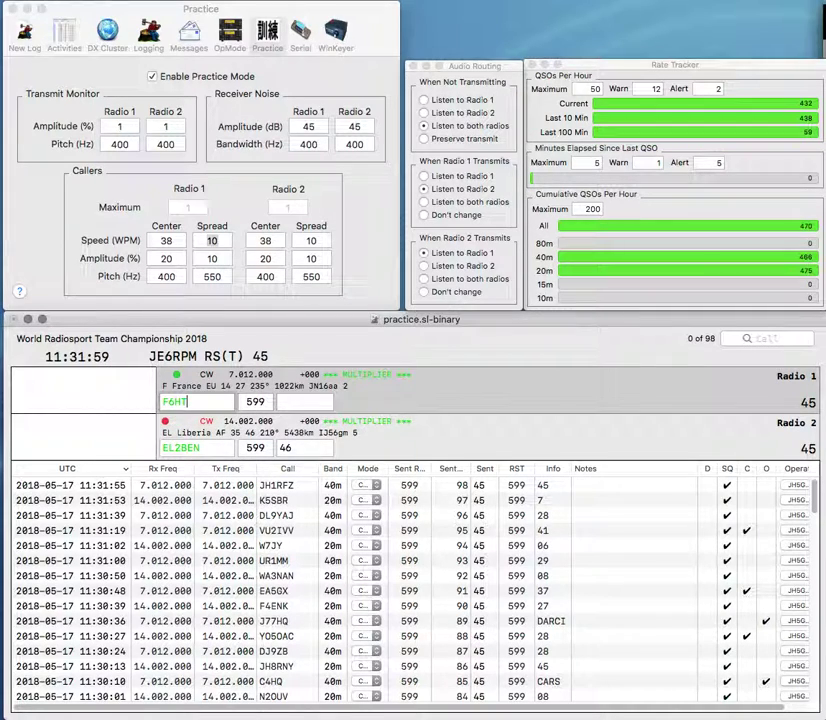
pyautogui.press('Return')
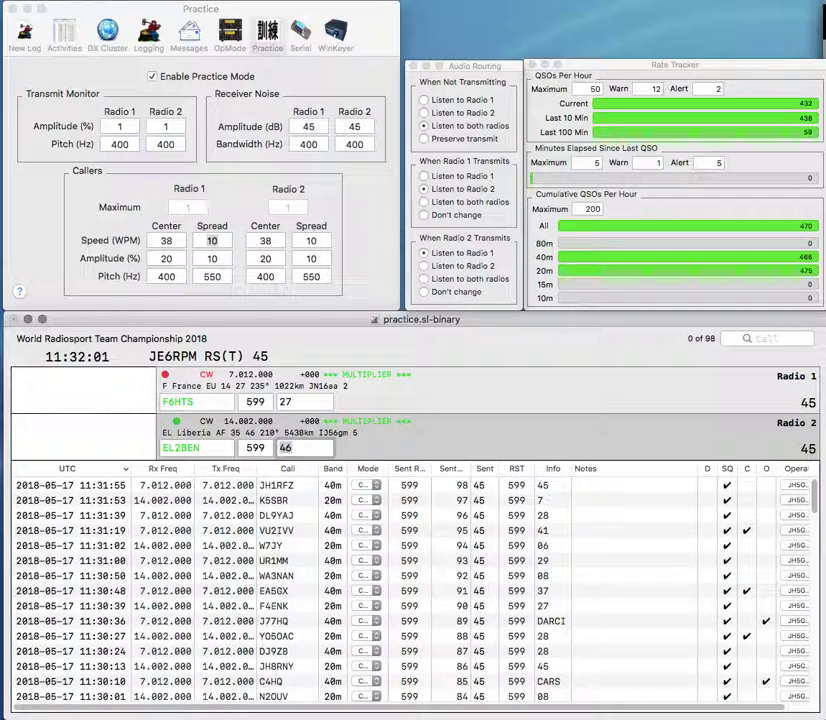
pyautogui.write('LRAA')
pyautogui.press('Return')
pyautogui.press('Return')
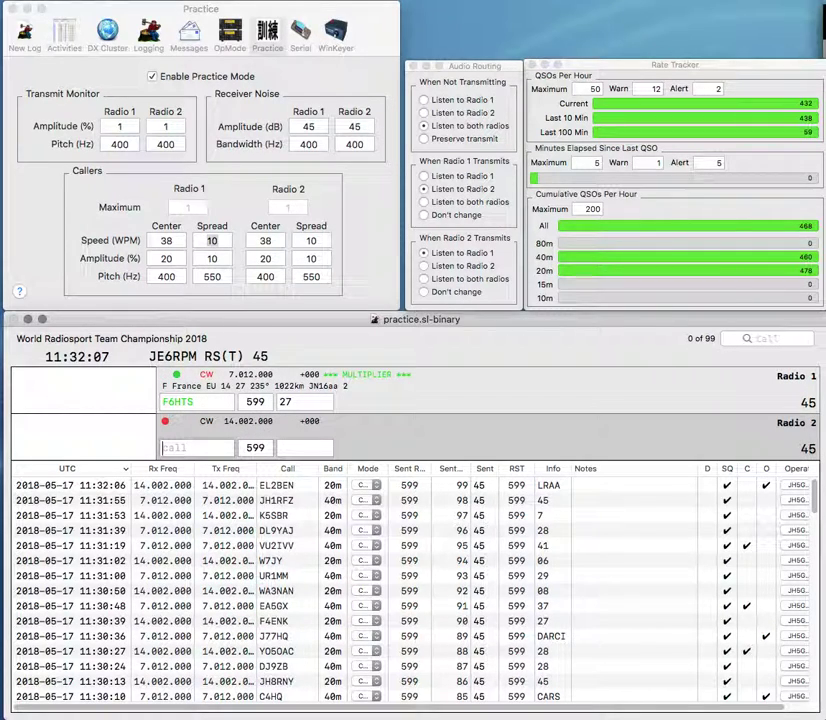
pyautogui.write('TU2CI')
pyautogui.press('Return')
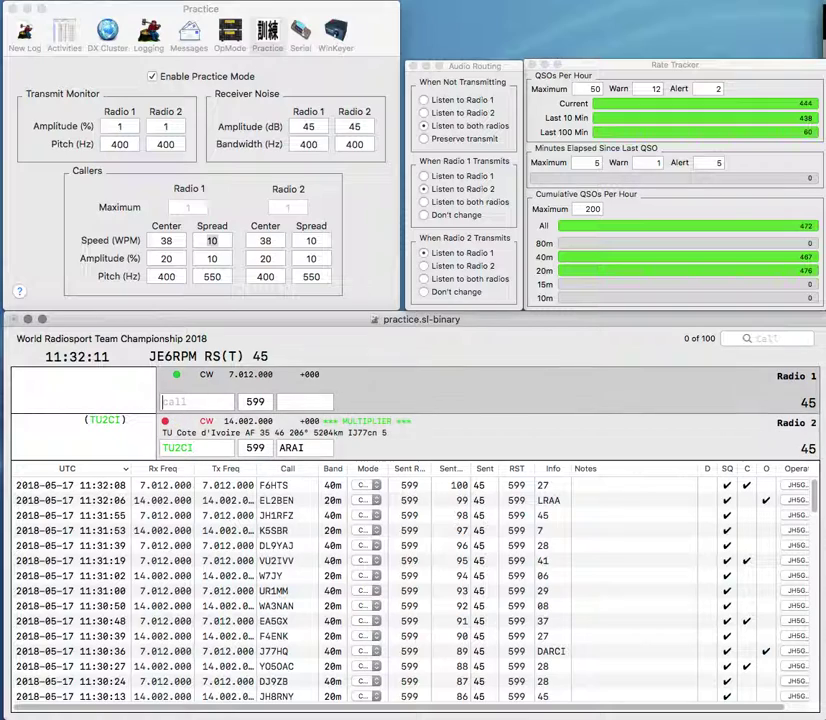
pyautogui.write('F8DZU')
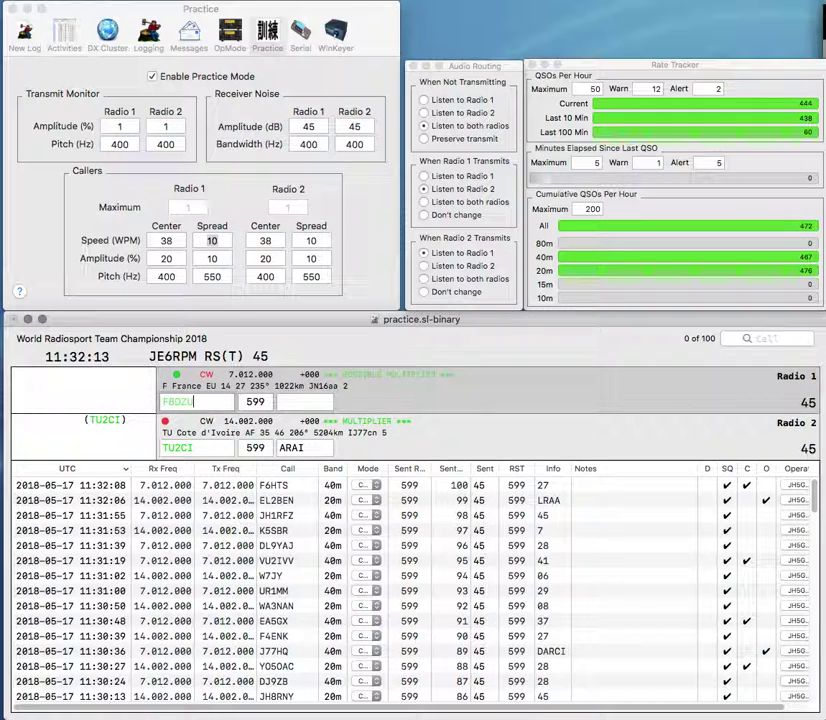
pyautogui.press('Return')
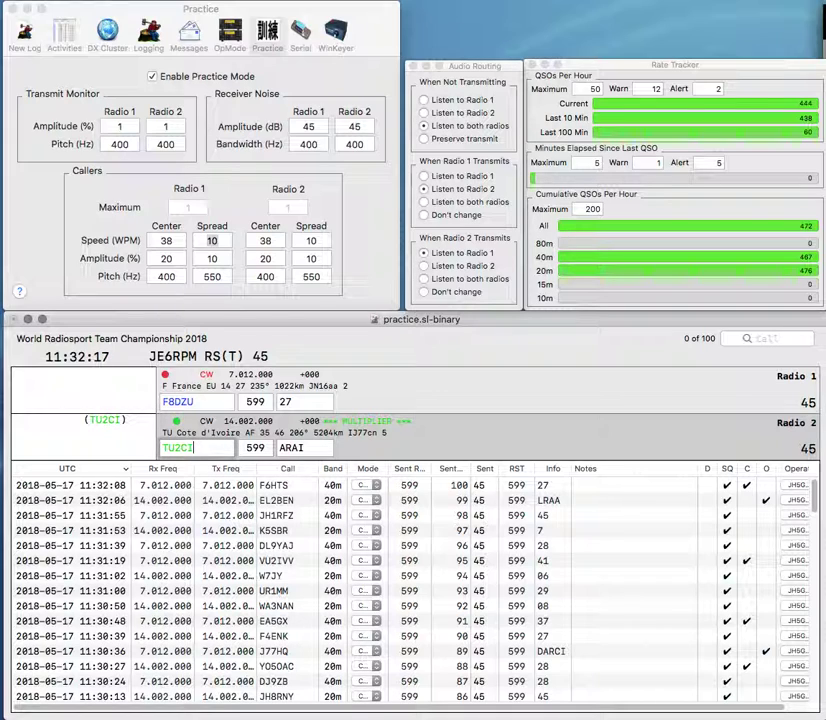
pyautogui.press('Return')
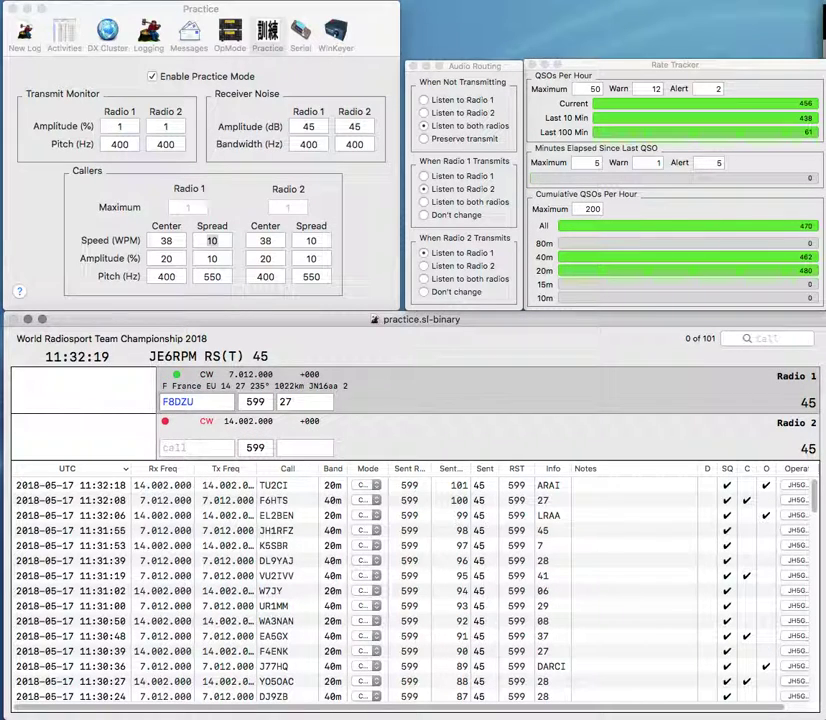
pyautogui.press('Return')
# Work and log NP2L on Radio 2 and T46B on Radio 1, both with exchange 11.
pyautogui.write('NP2L')
pyautogui.press('Return')
pyautogui.write('T46B')
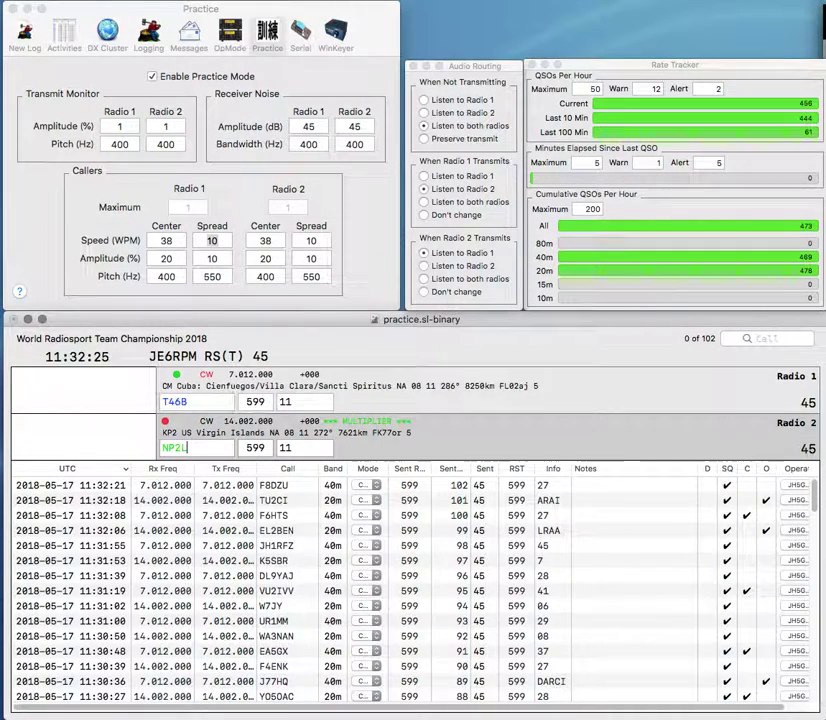
pyautogui.press('\\')
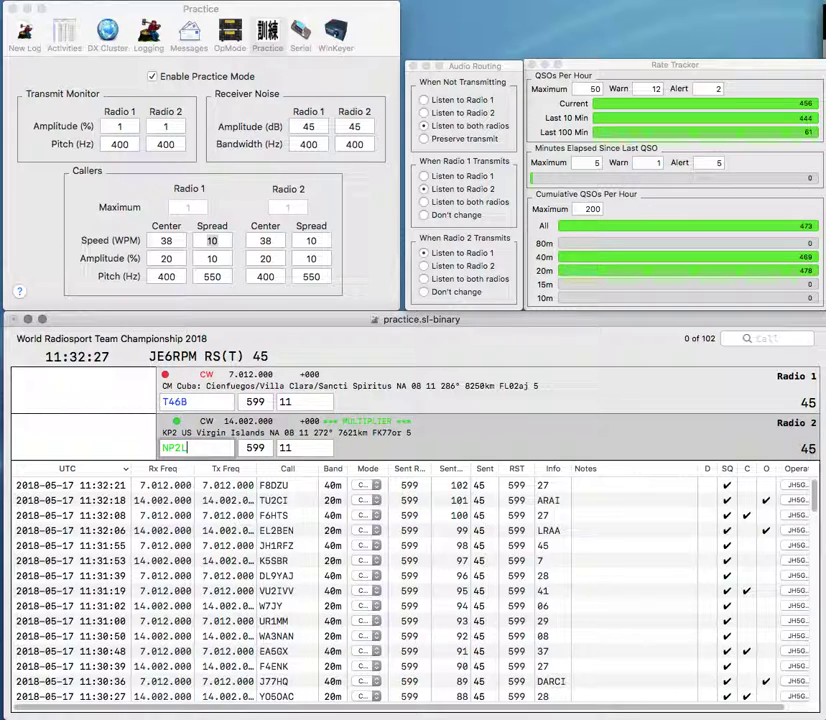
pyautogui.press('Return')
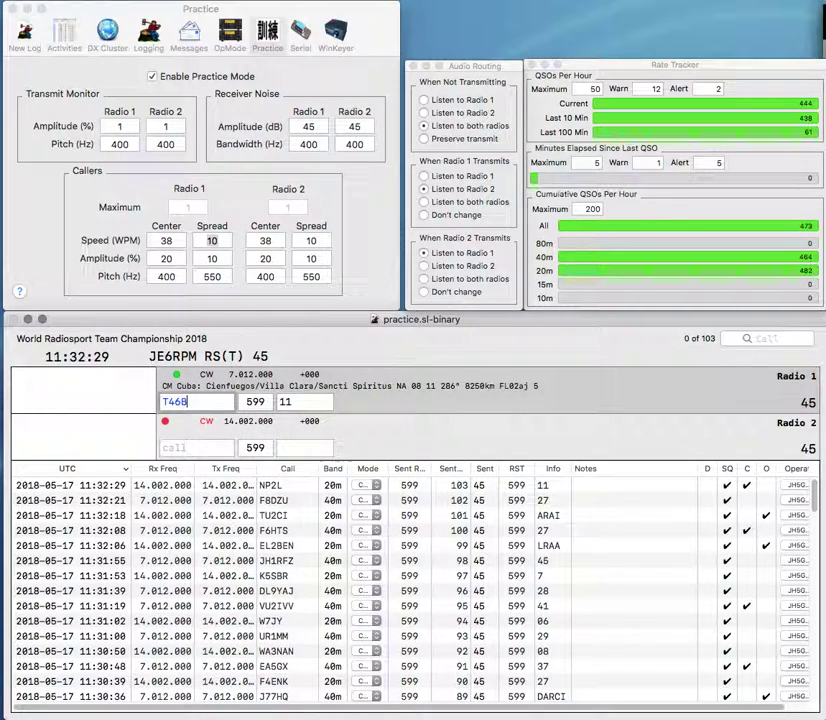
pyautogui.press('Return')
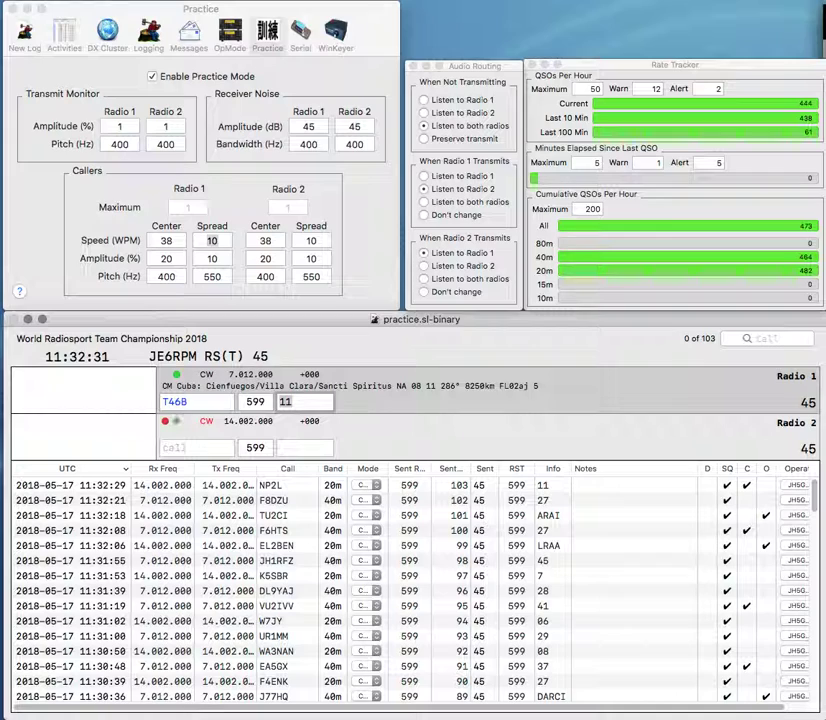
pyautogui.press('Return')
# Answer the partial call K3DMG/ on Radio 2 and the partial call IHV on Radio 1.
pyautogui.write('K3G')
pyautogui.write('MG/')
pyautogui.press('Return')
pyautogui.write('AIHV')
pyautogui.press('Return')
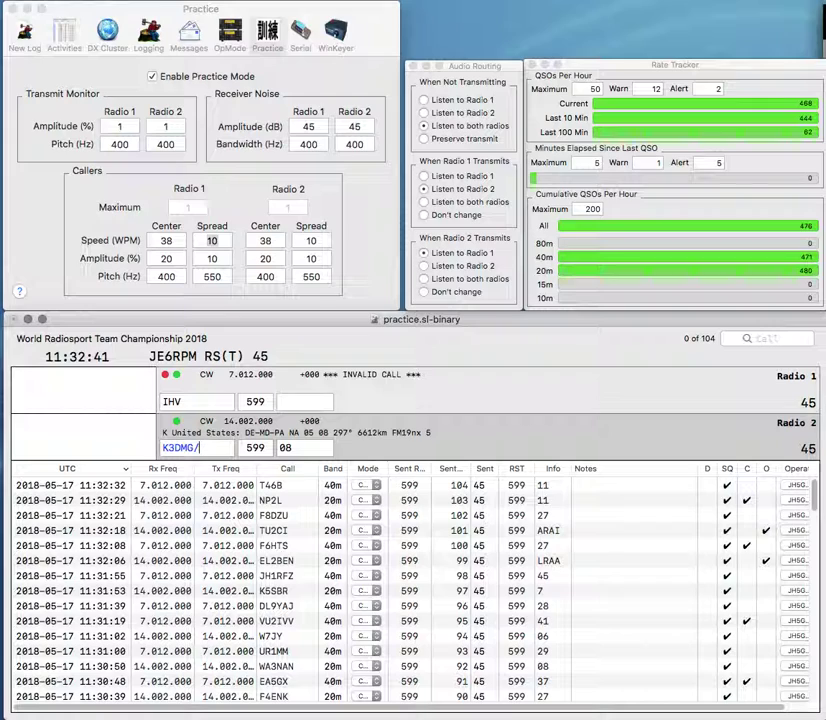
pyautogui.write('4')
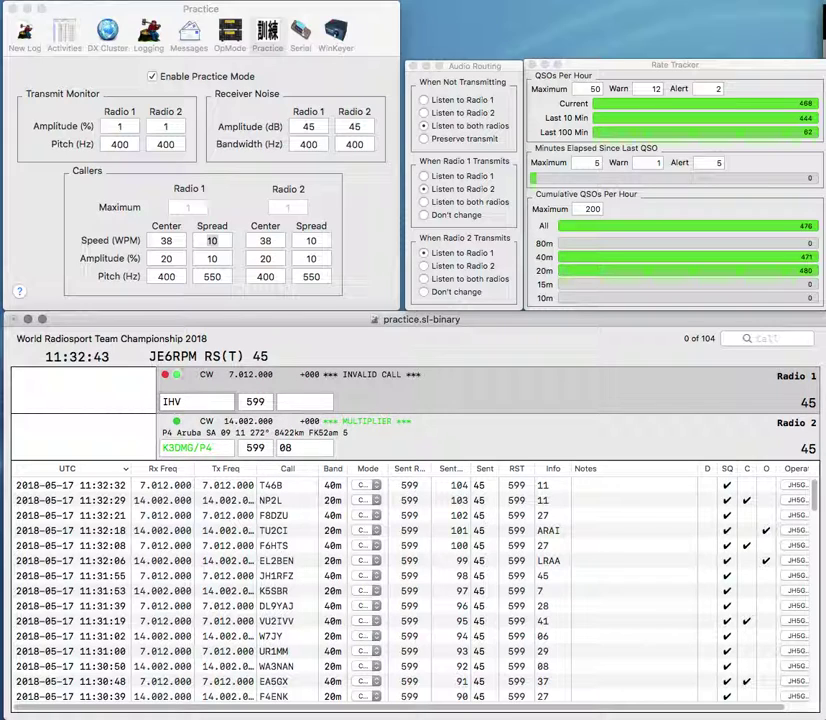
pyautogui.click(164, 402)
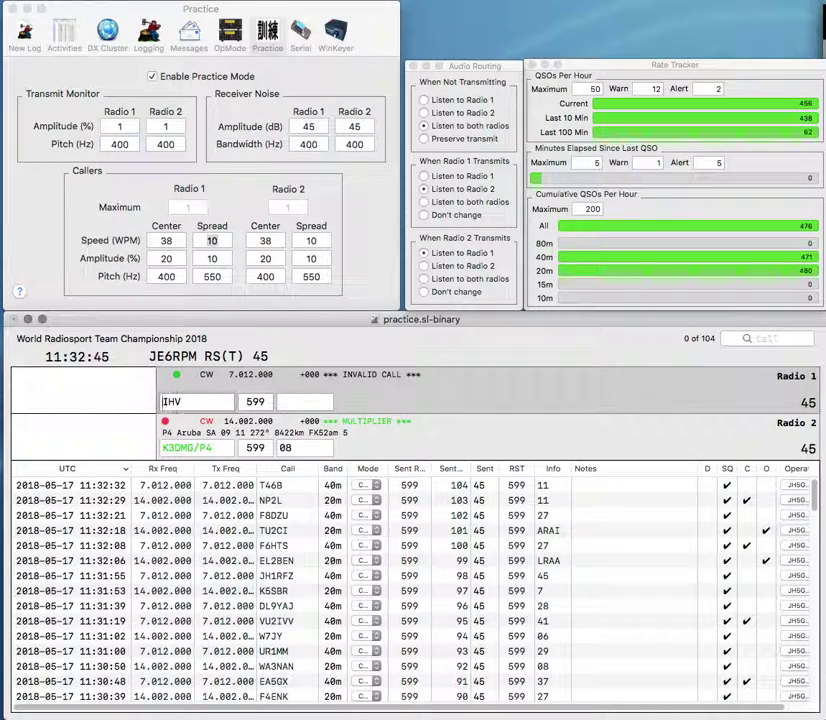
pyautogui.press('Return')
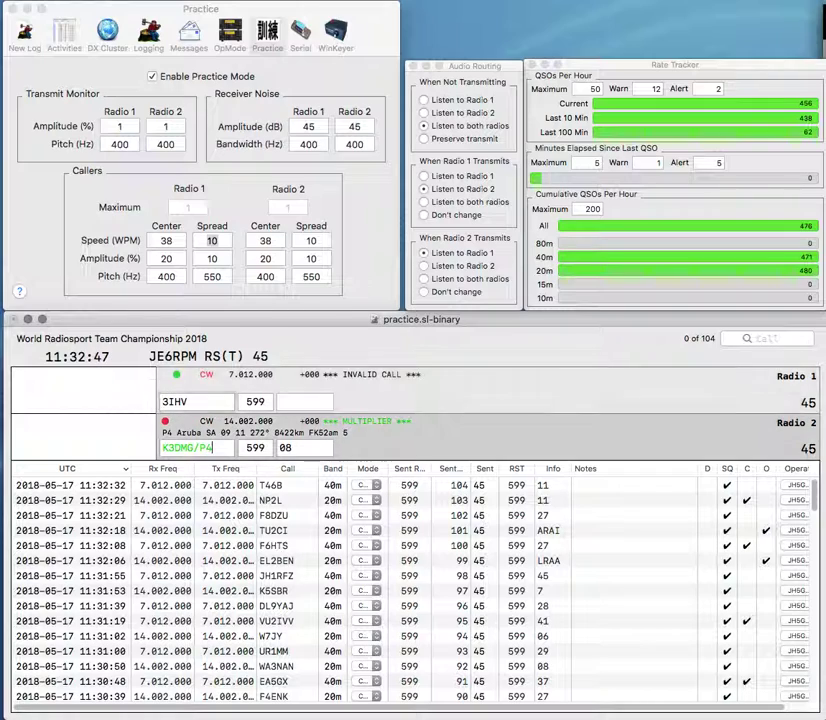
pyautogui.press('space')
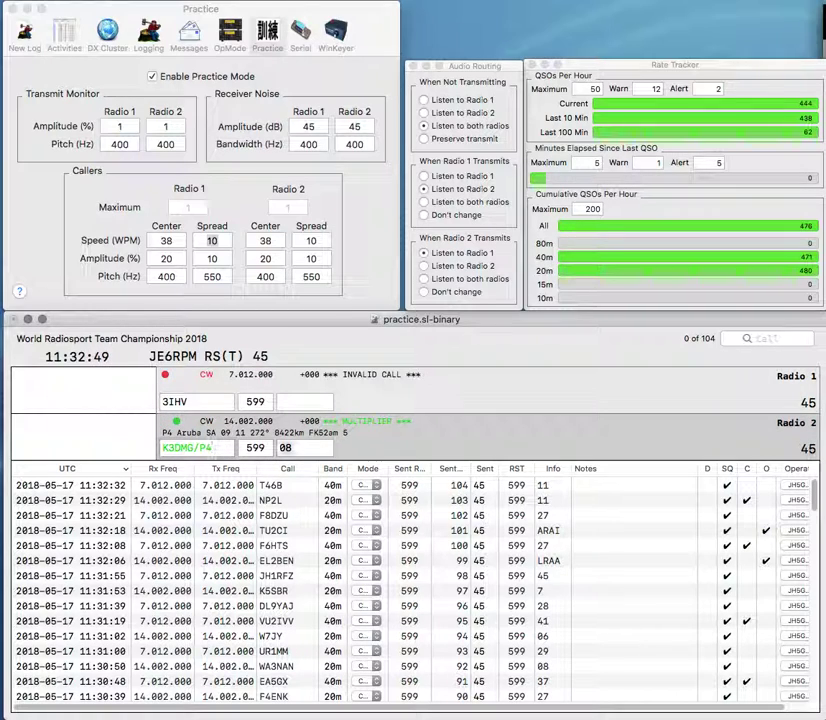
pyautogui.write('11')
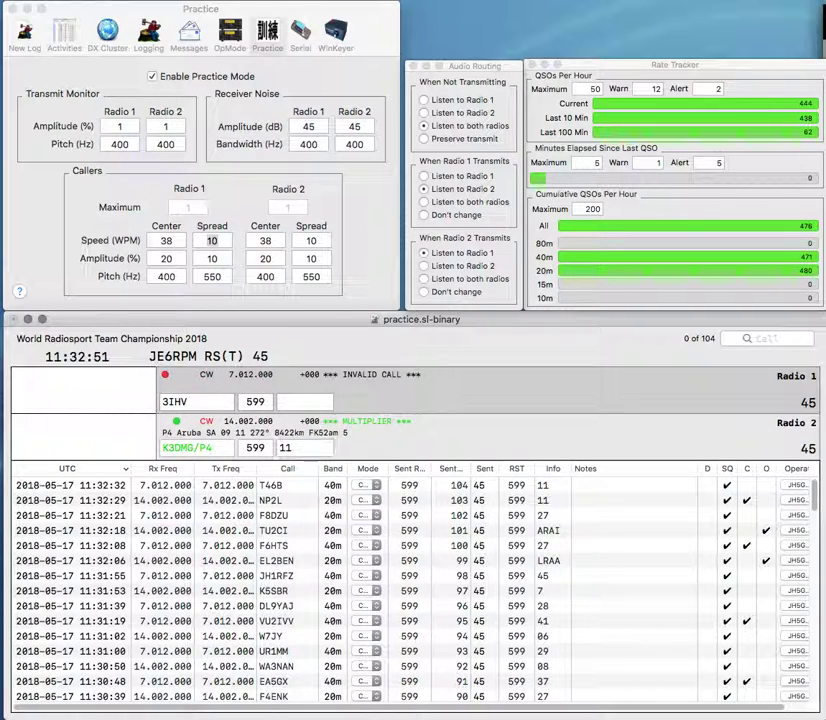
pyautogui.press('Return')
pyautogui.write('WA')
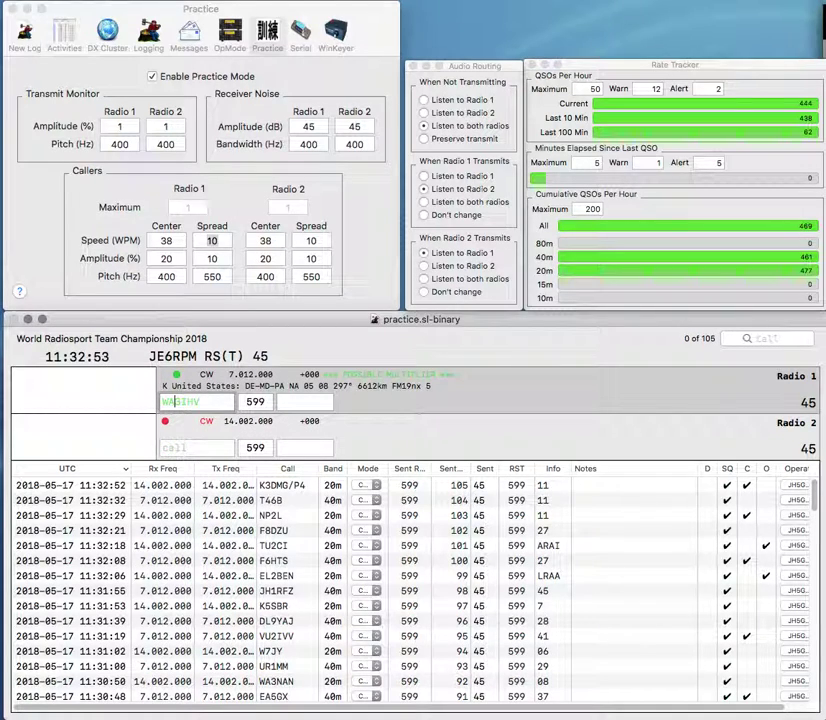
pyautogui.press('Return')
pyautogui.write('F8FVM')
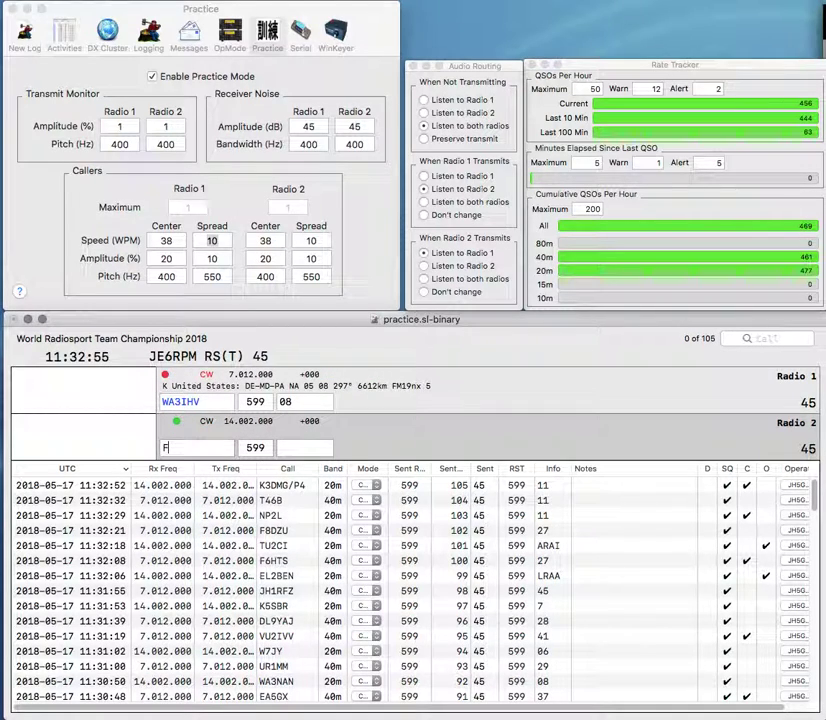
pyautogui.press('Return')
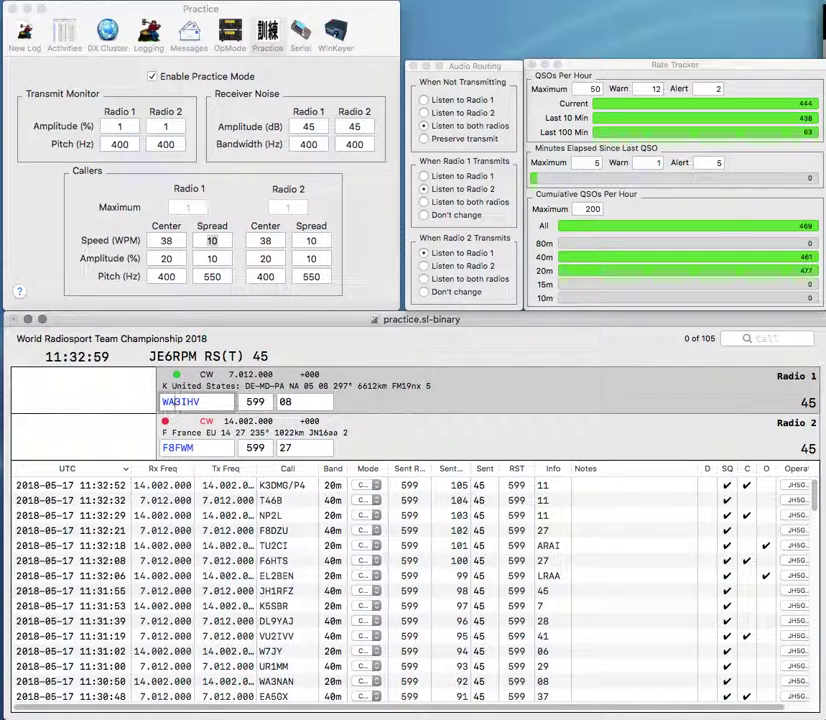
pyautogui.press('Return')
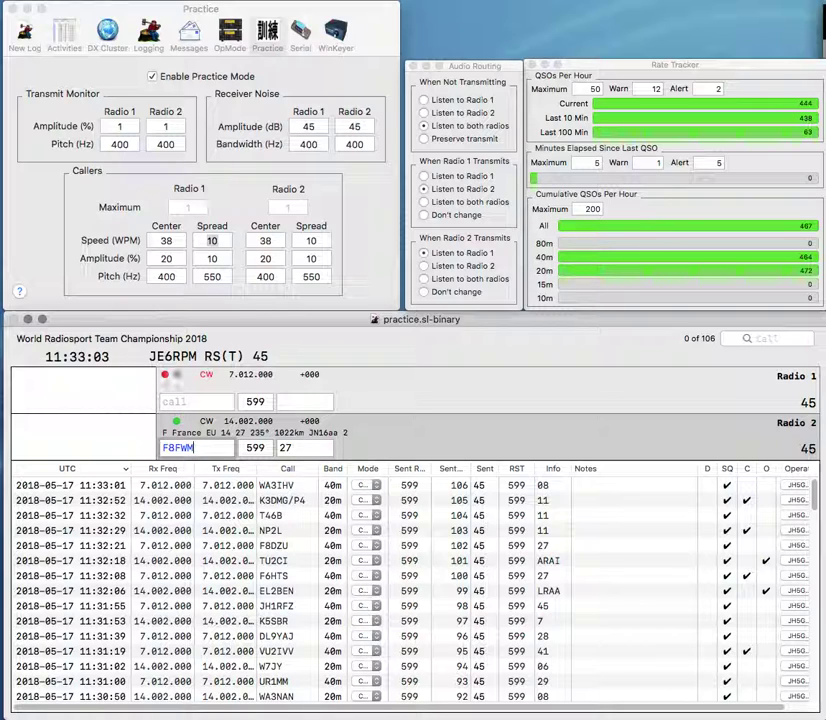
pyautogui.press('Return')
pyautogui.write('40')
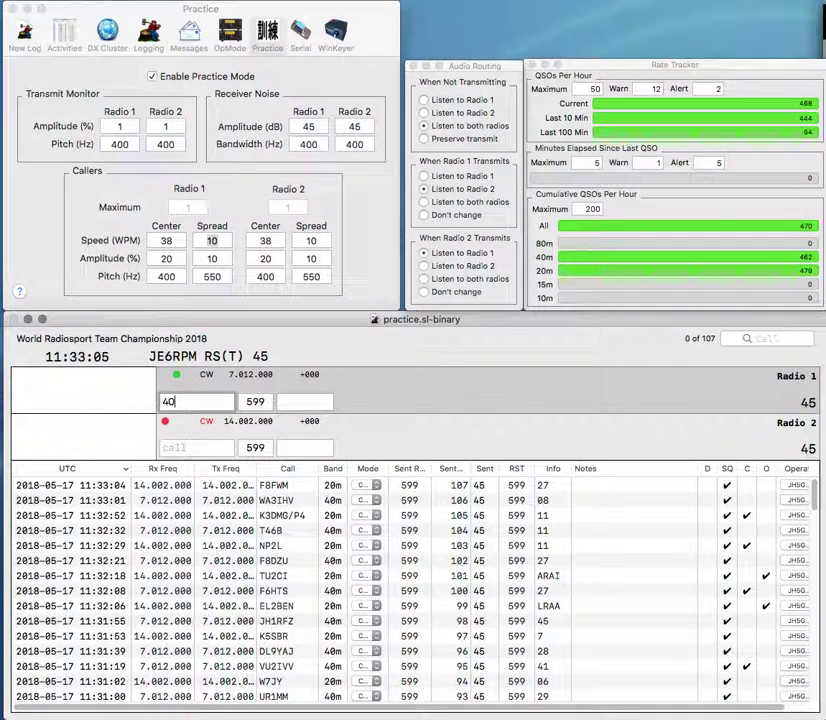
pyautogui.write('0S')
pyautogui.press('Return')
pyautogui.write('OG')
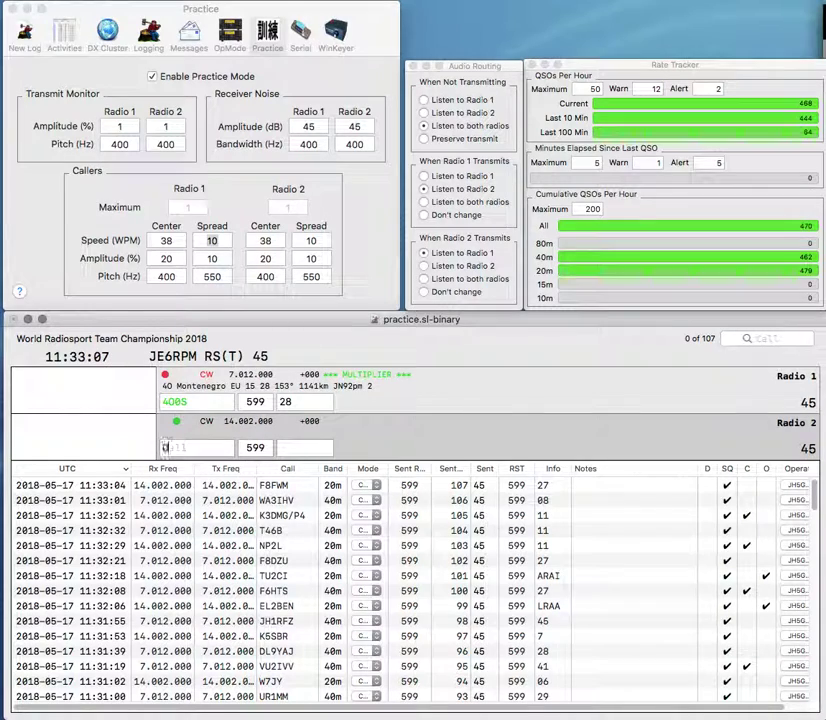
pyautogui.write('30')
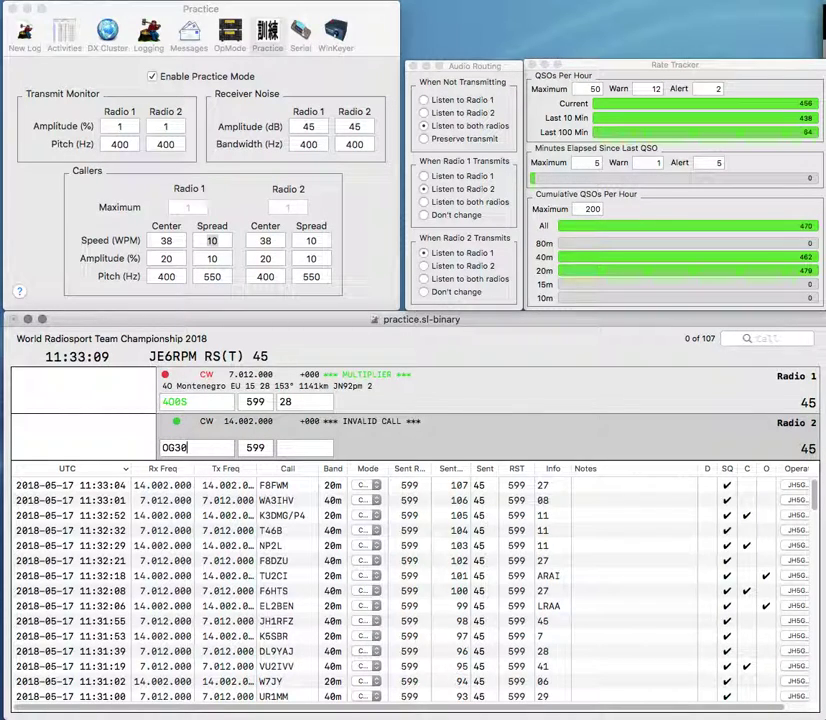
pyautogui.write('0J')
pyautogui.press('Return')
pyautogui.write('18')
pyautogui.press('Tab')
pyautogui.write('M')
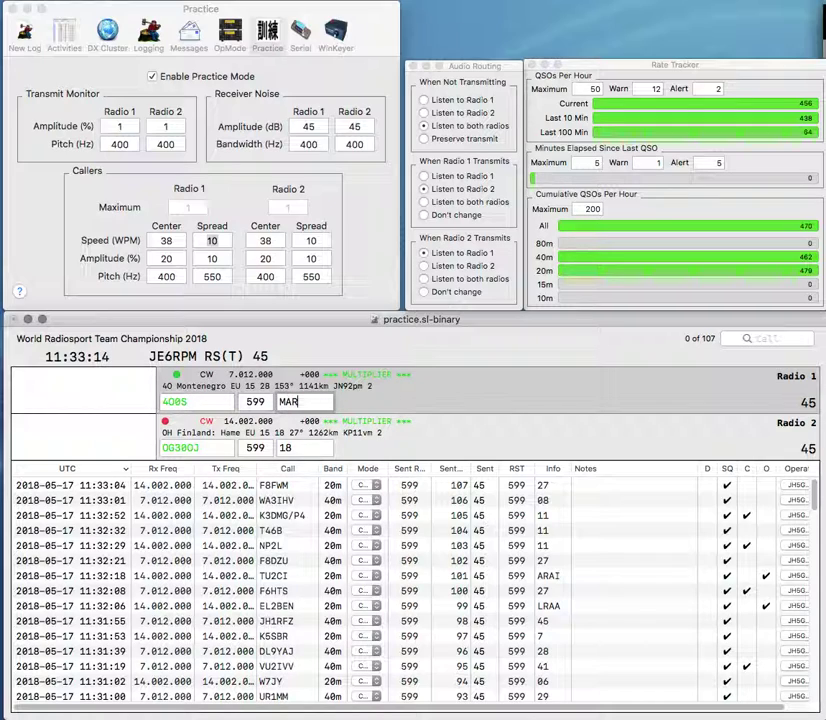
pyautogui.press('BackSpace')
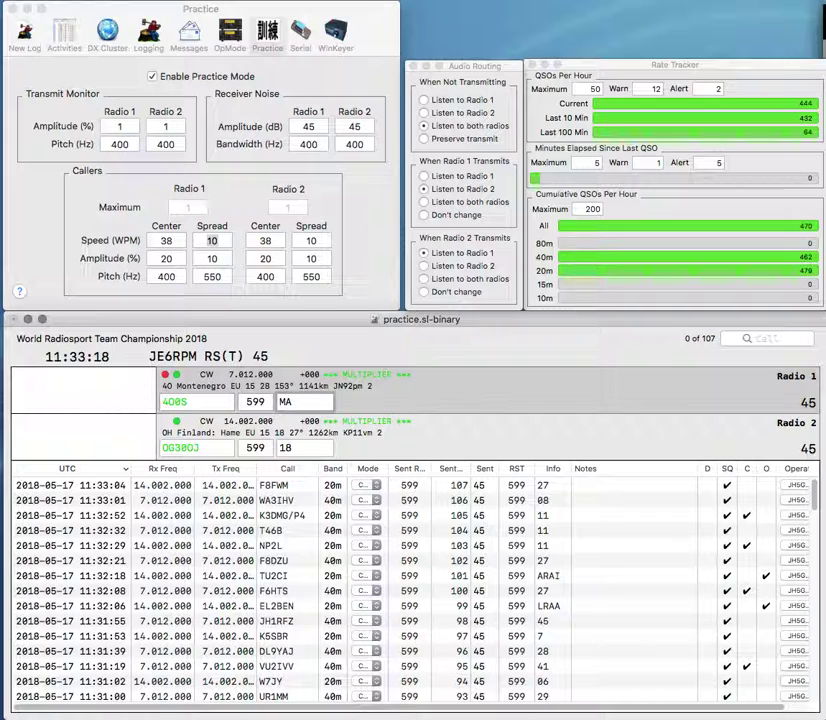
pyautogui.write('RP')
pyautogui.press('Tab')
pyautogui.press('Return')
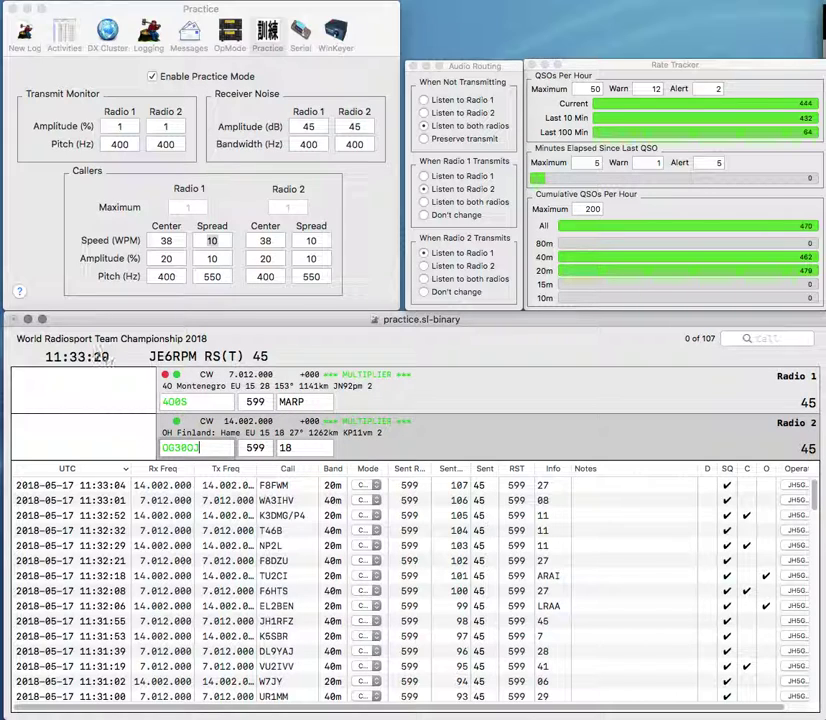
pyautogui.press('Return')
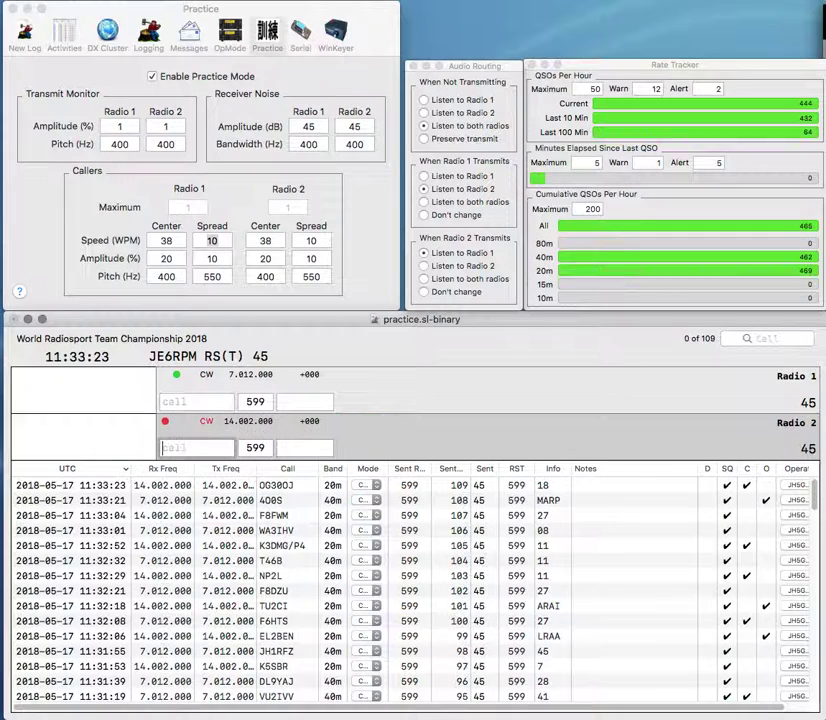
pyautogui.write('US0IW')
pyautogui.press('Return')
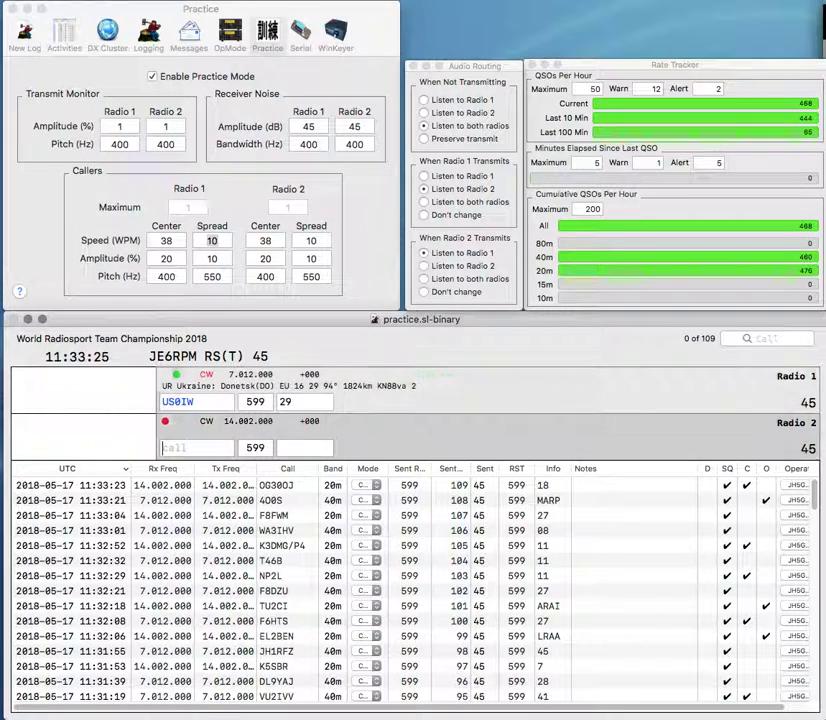
pyautogui.write('K7EKD')
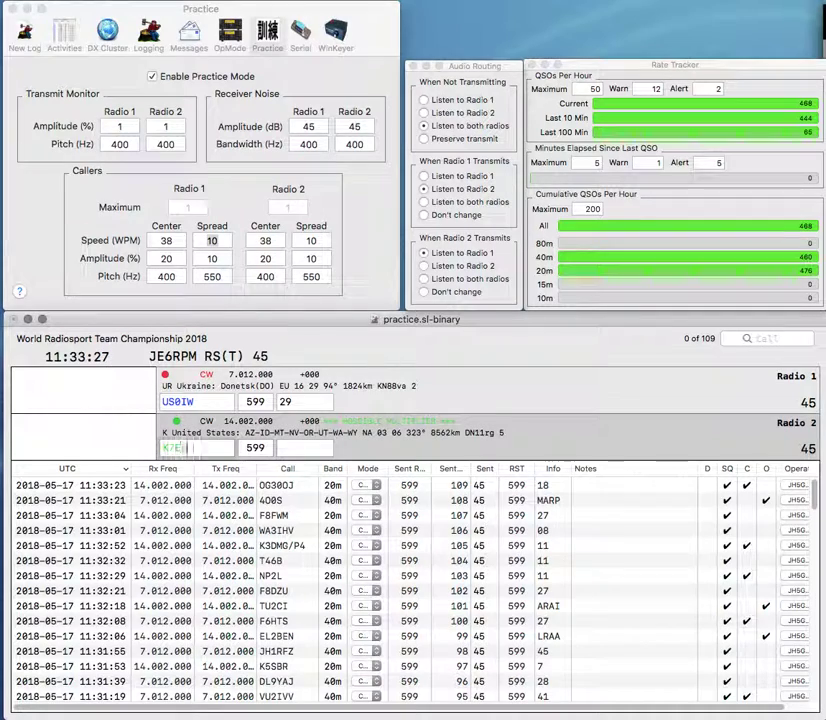
pyautogui.press('Return')
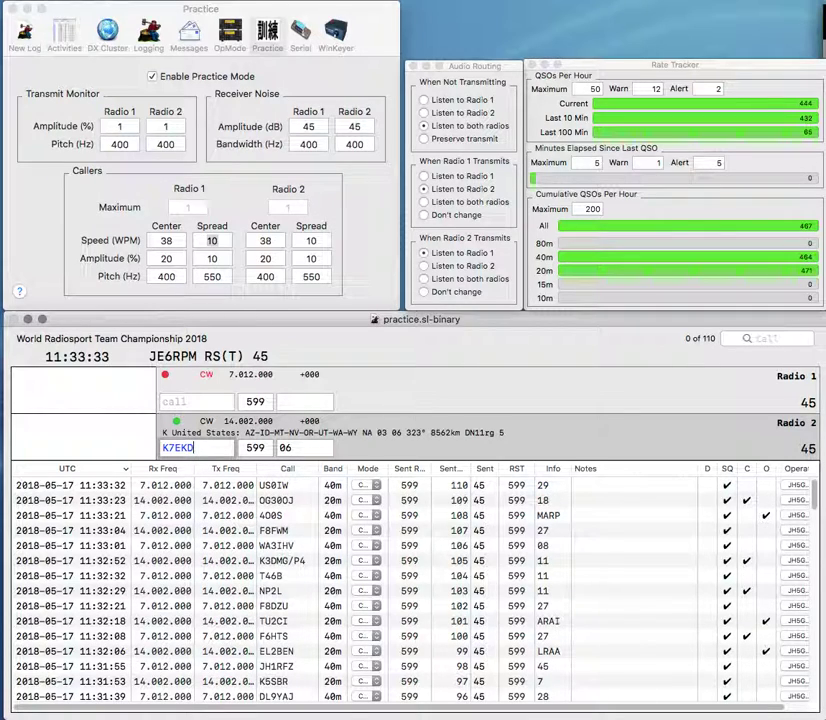
pyautogui.press('Return')
pyautogui.write('W2HDI')
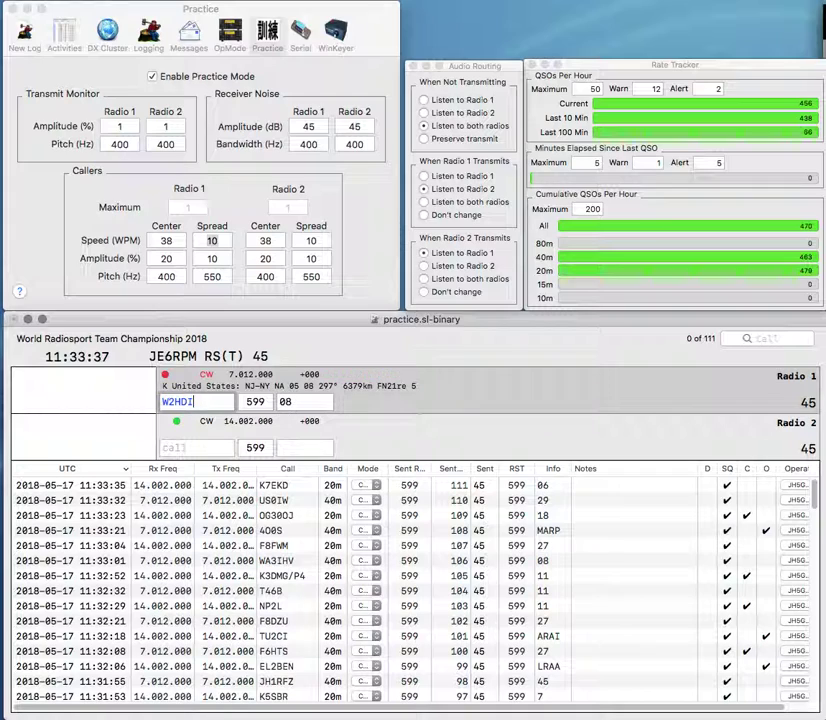
pyautogui.press('Return')
pyautogui.write('RN')
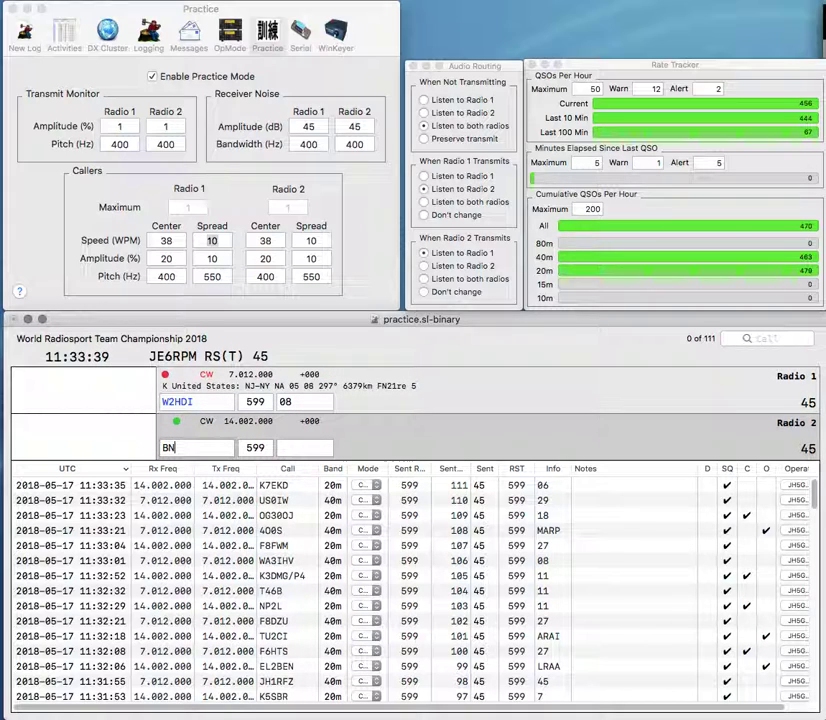
pyautogui.write('Q')
pyautogui.press('Home')
pyautogui.write('EA4')
pyautogui.press('Return')
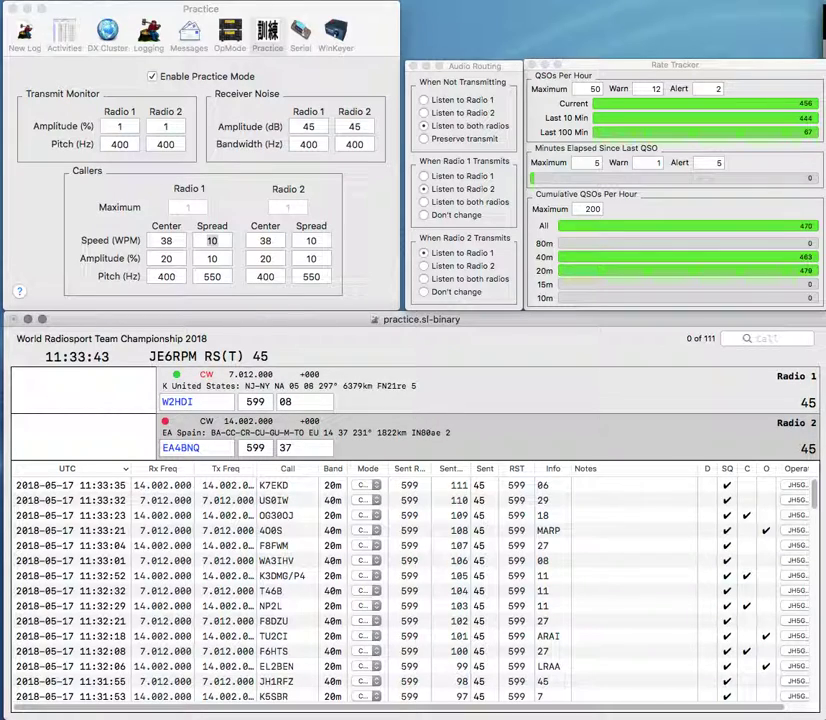
pyautogui.press('Return')
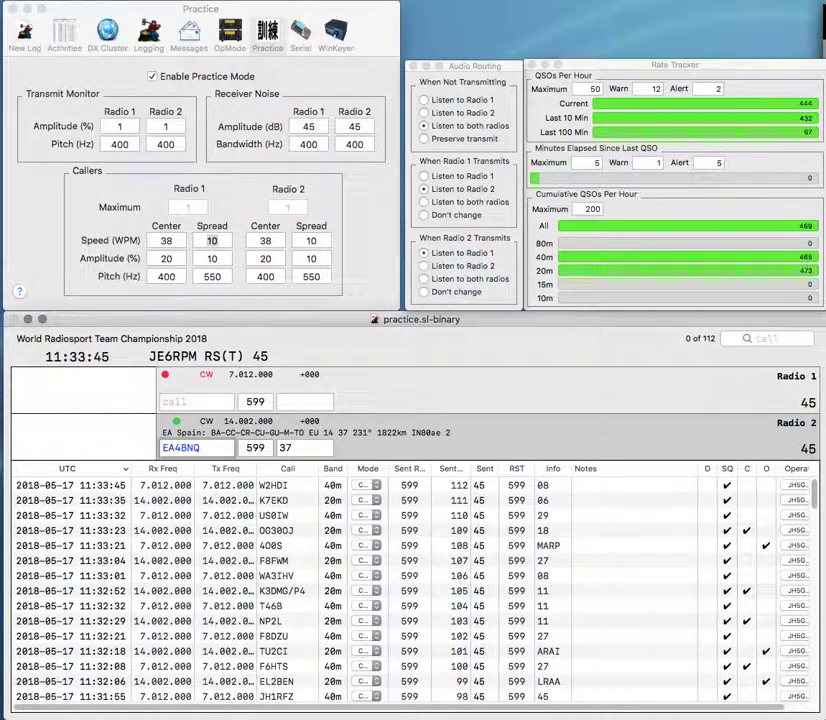
pyautogui.press('Return')
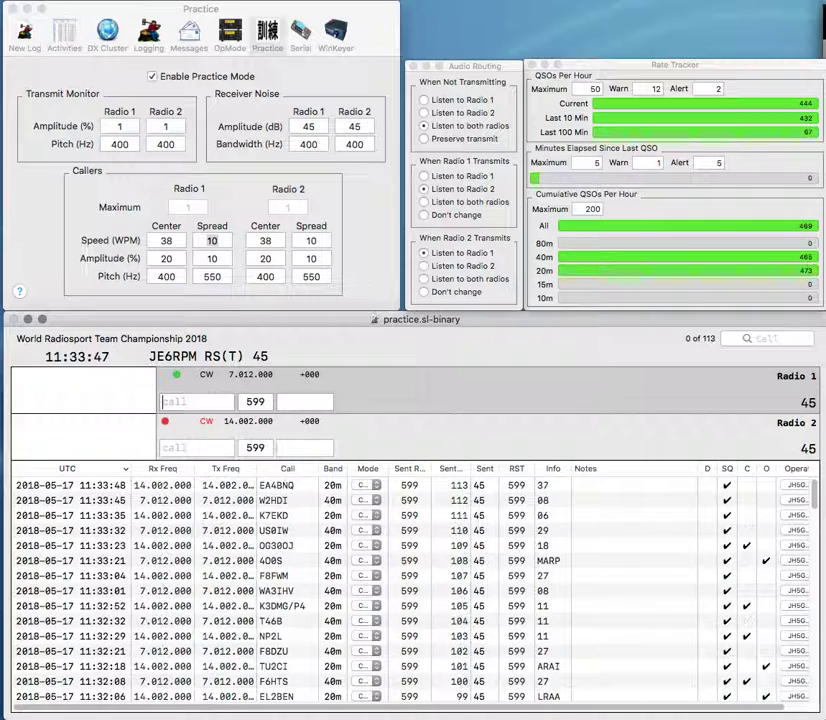
pyautogui.write('R3HQ')
pyautogui.press('Return')
pyautogui.write('UOH7R')
pyautogui.press('space')
pyautogui.write('18')
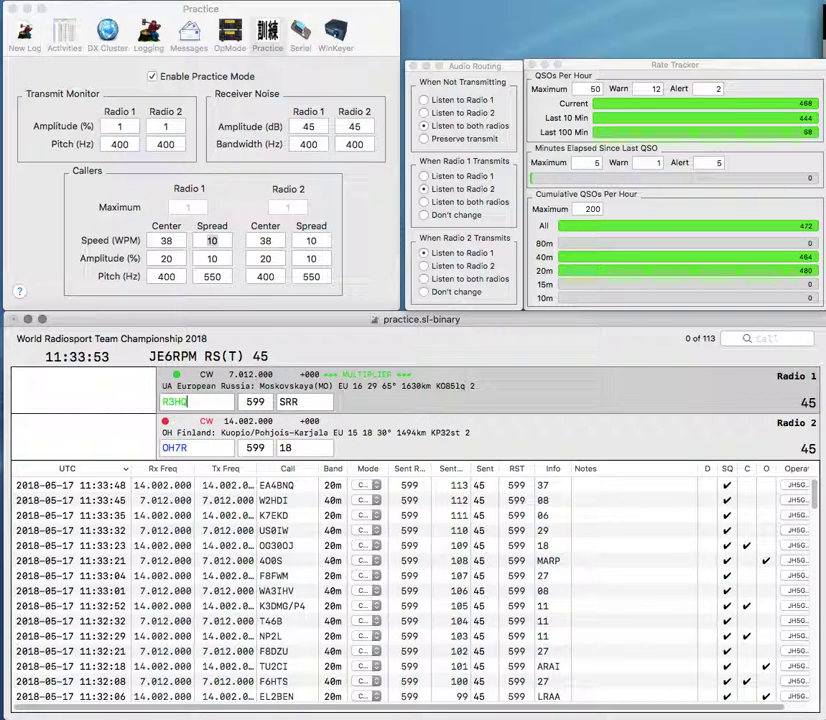
pyautogui.press('Return')
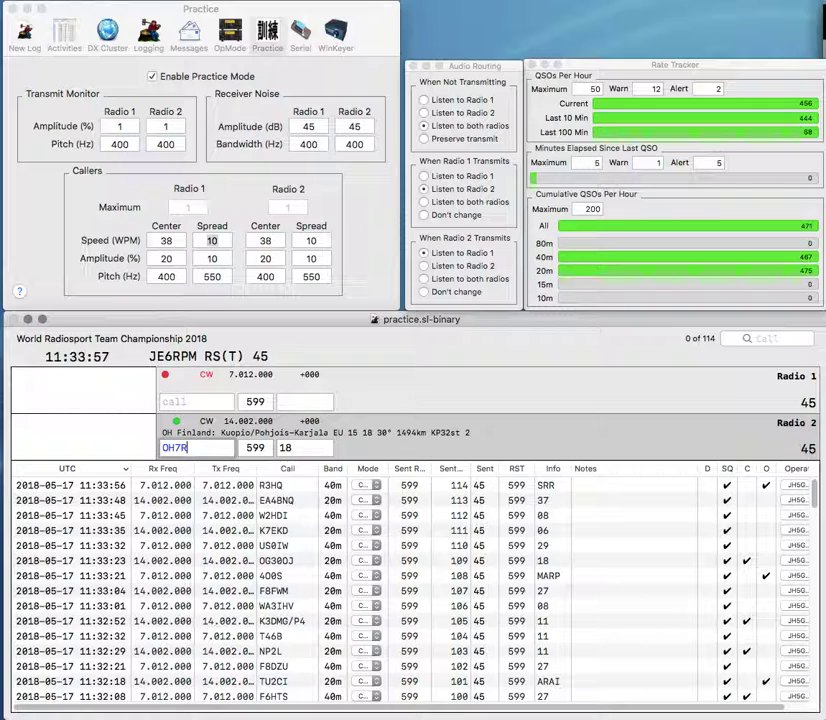
pyautogui.press('Return')
pyautogui.write('PY5DD')
pyautogui.press('Return')
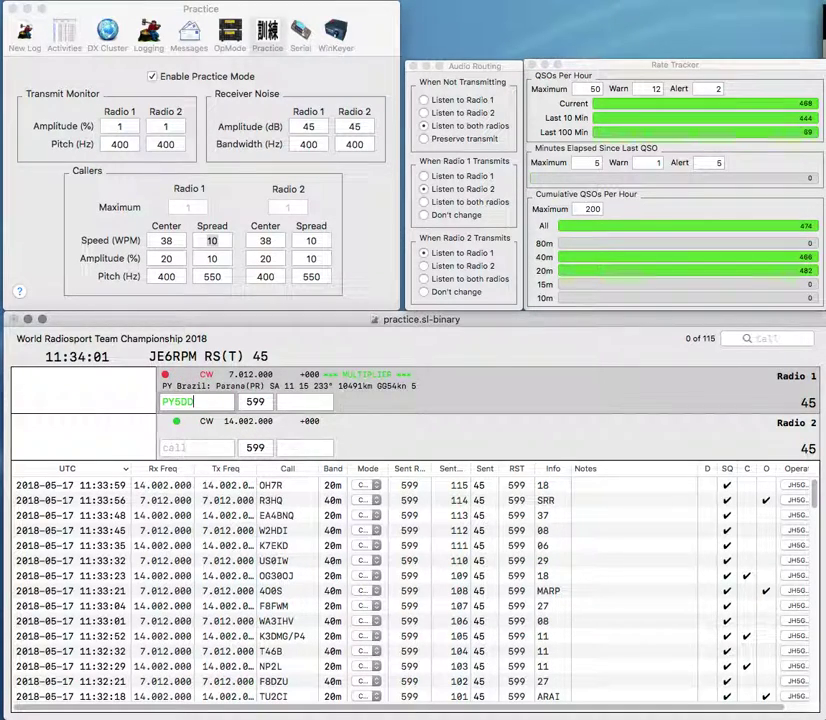
pyautogui.write('BH')
pyautogui.press('Left')
pyautogui.press('Left')
pyautogui.write('W8')
pyautogui.press('Return')
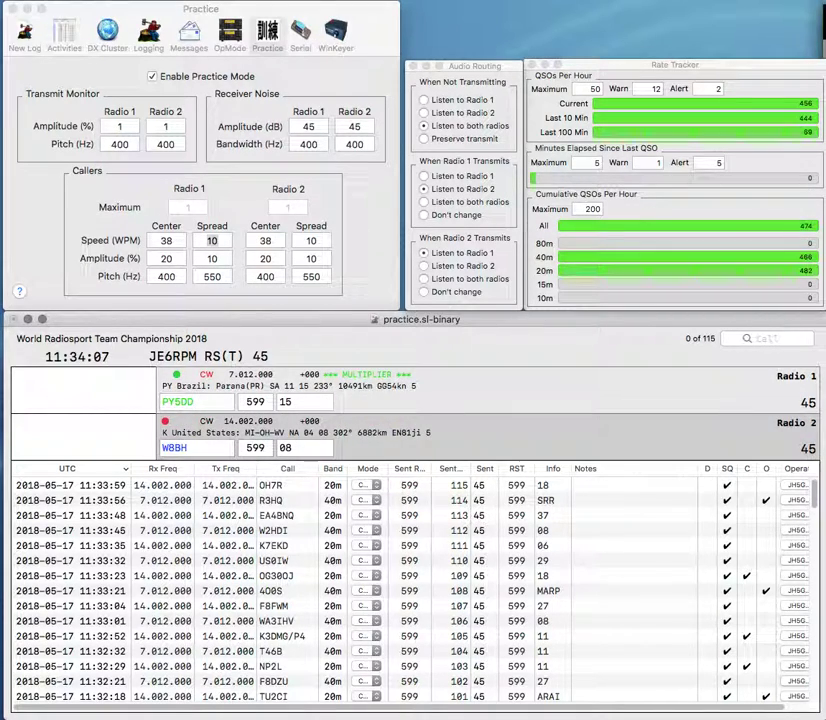
pyautogui.press('Return')
pyautogui.press('BackSpace')
pyautogui.write('0')
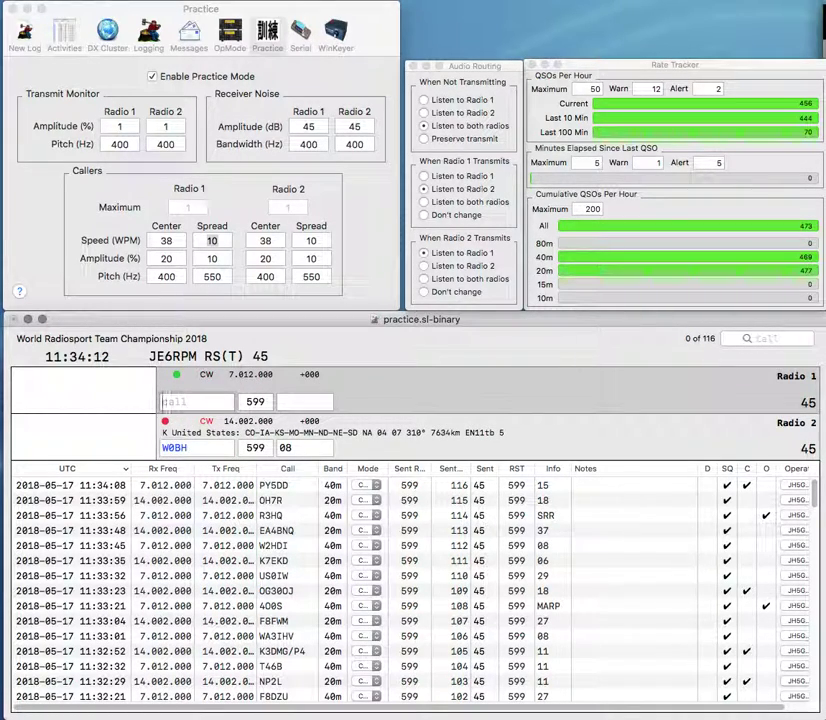
pyautogui.write('YV5AJ')
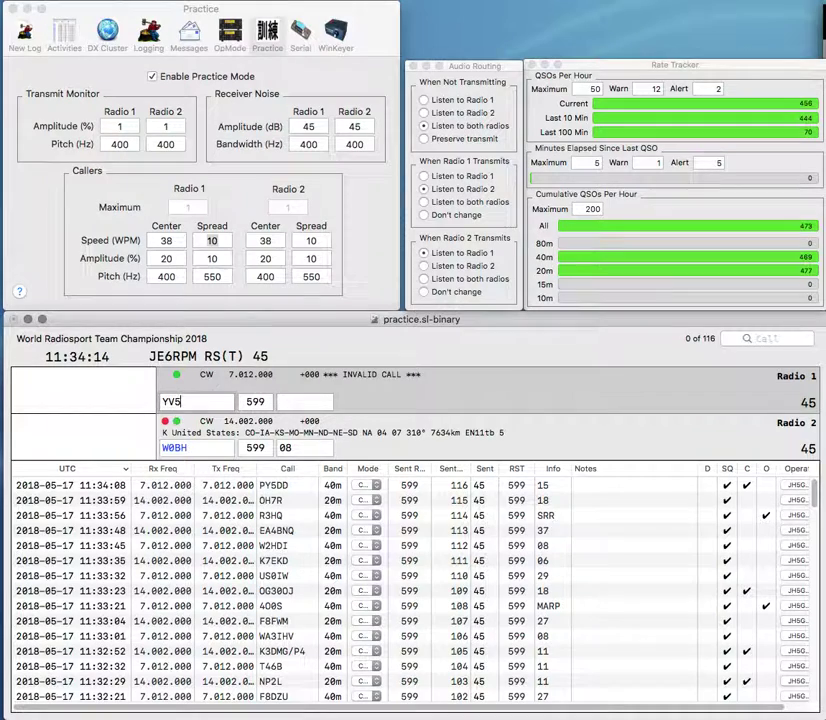
pyautogui.press('Return')
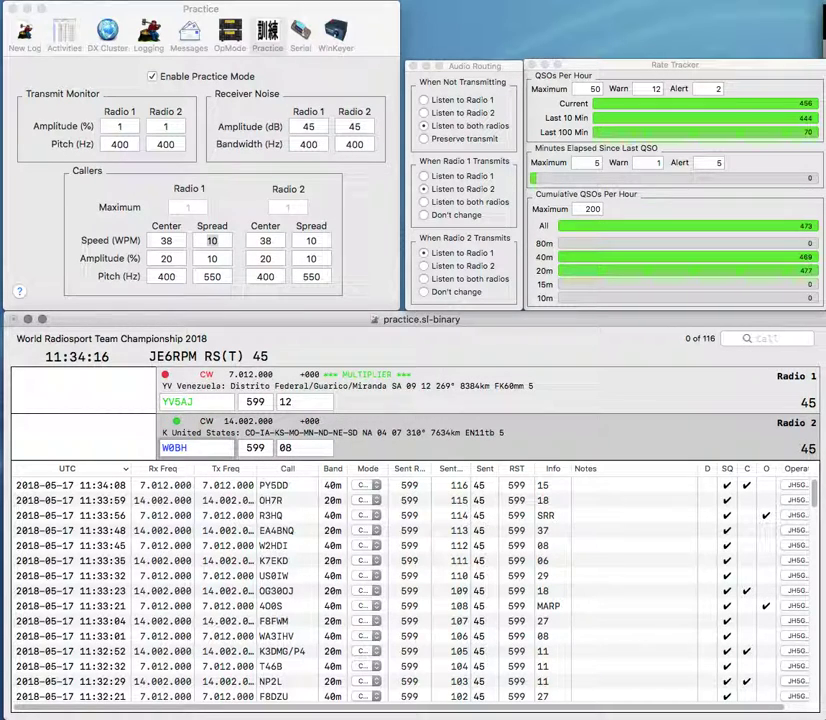
pyautogui.write('7')
pyautogui.press('Return')
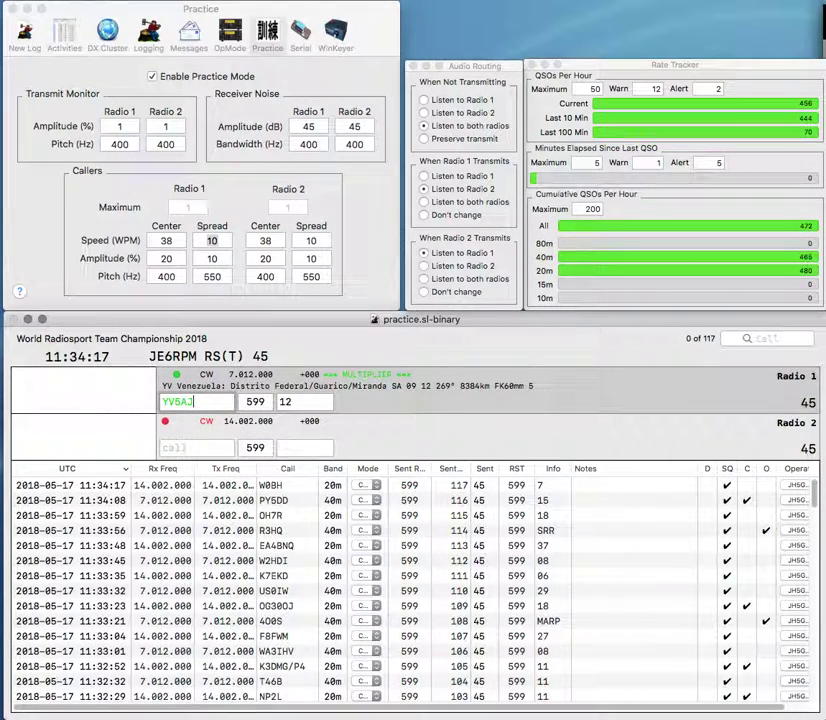
# Replace the exchange for YV5AJ on Radio 1 with RCV and log the contact.
pyautogui.press('BackSpace')
pyautogui.press('BackSpace')
pyautogui.write('R')
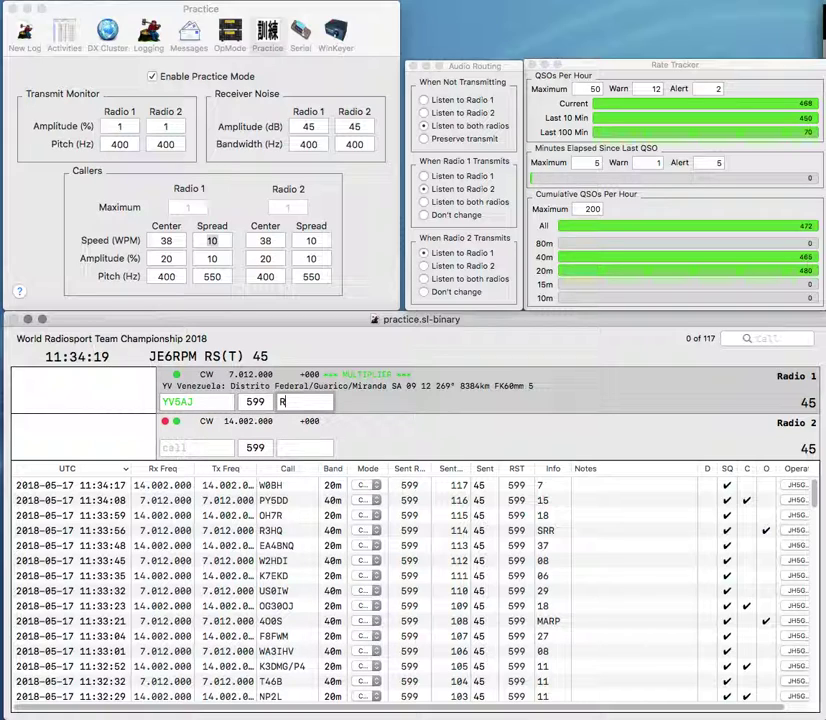
pyautogui.write('CV')
pyautogui.press('Return')
pyautogui.write('7')
pyautogui.press('BackSpace')
pyautogui.write('9Y4HQ')
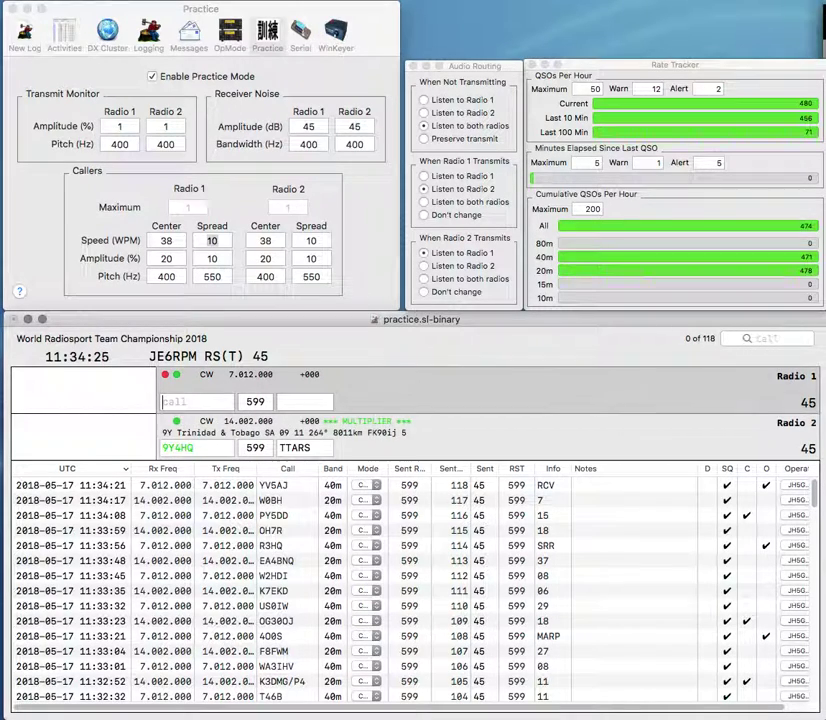
pyautogui.press('Return')
pyautogui.write('UA2FB')
pyautogui.press('Return')
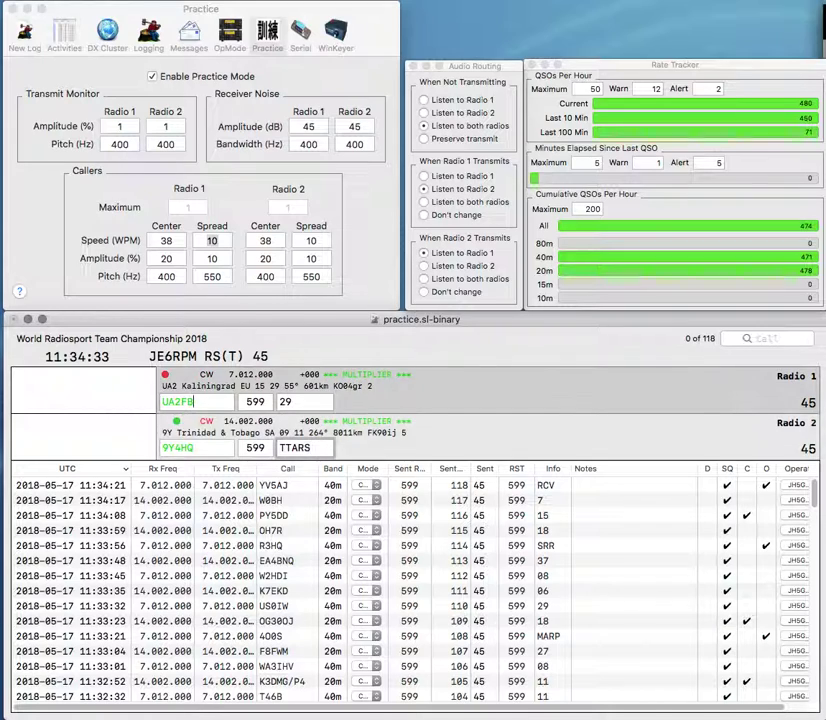
pyautogui.press('Return')
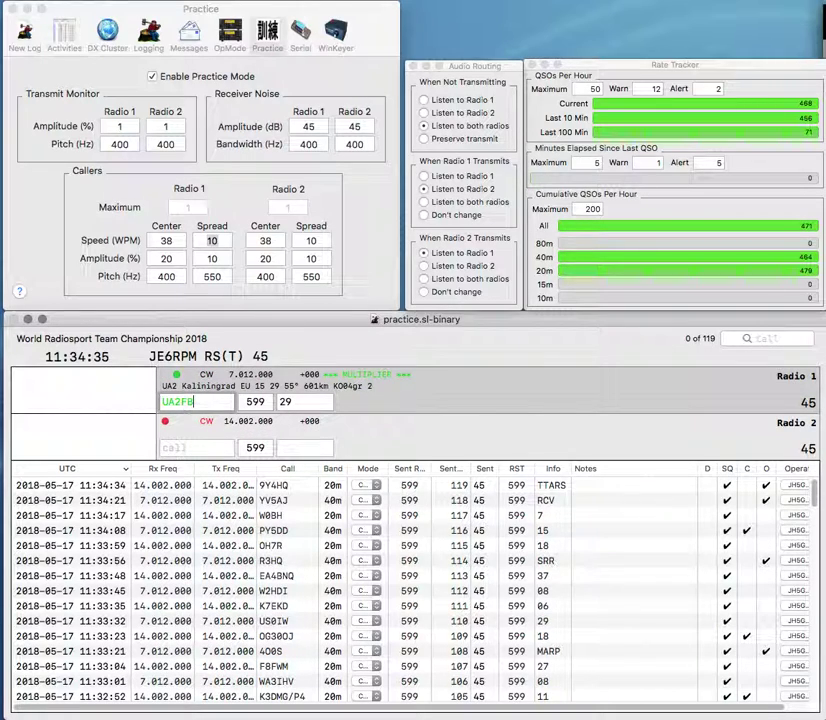
pyautogui.press('Return')
pyautogui.write('K8ROX')
pyautogui.press('Return')
pyautogui.write('OK2TUH')
pyautogui.press('Return')
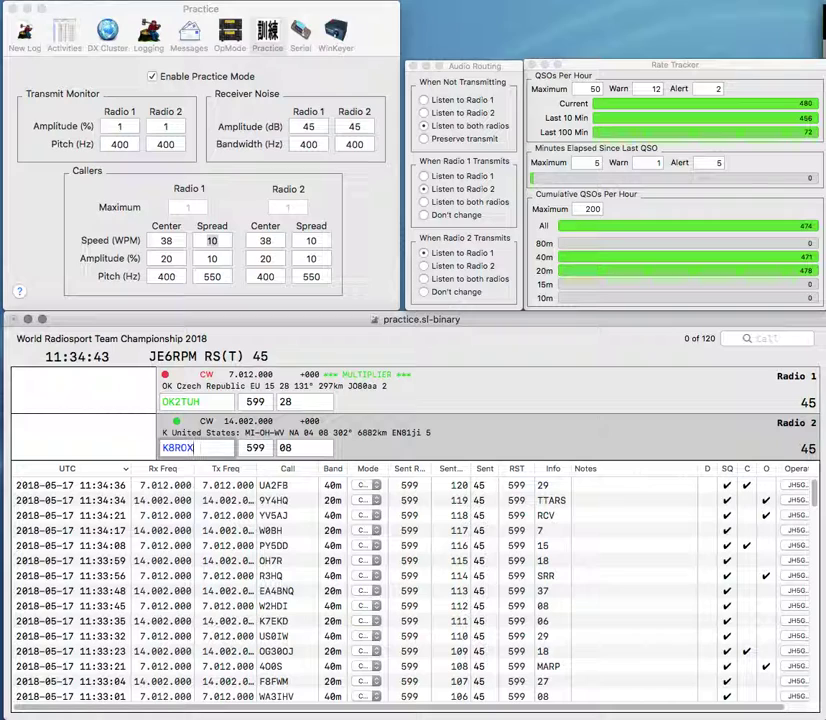
pyautogui.press('Return')
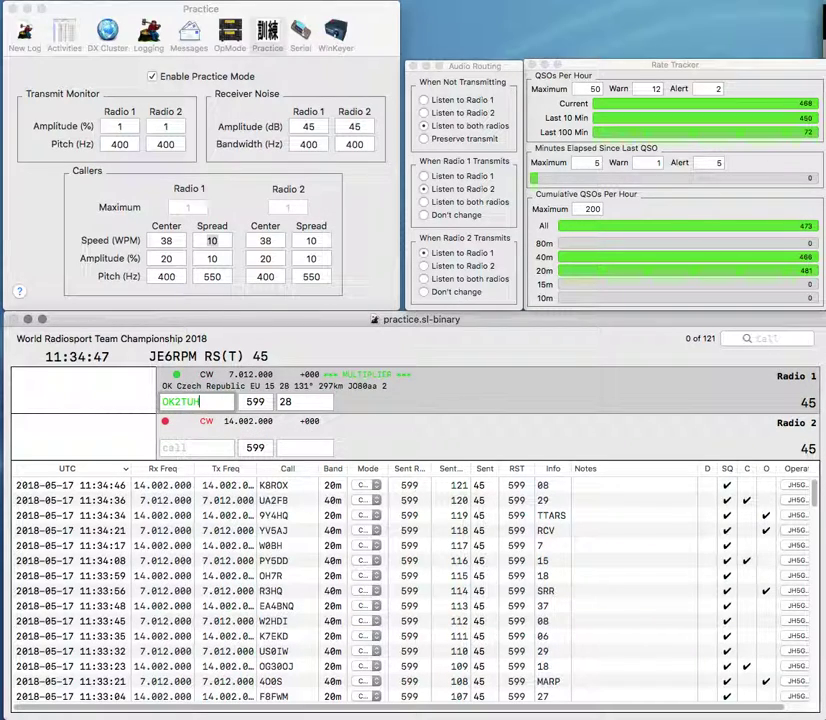
pyautogui.press('Return')
pyautogui.write('SM6CNX')
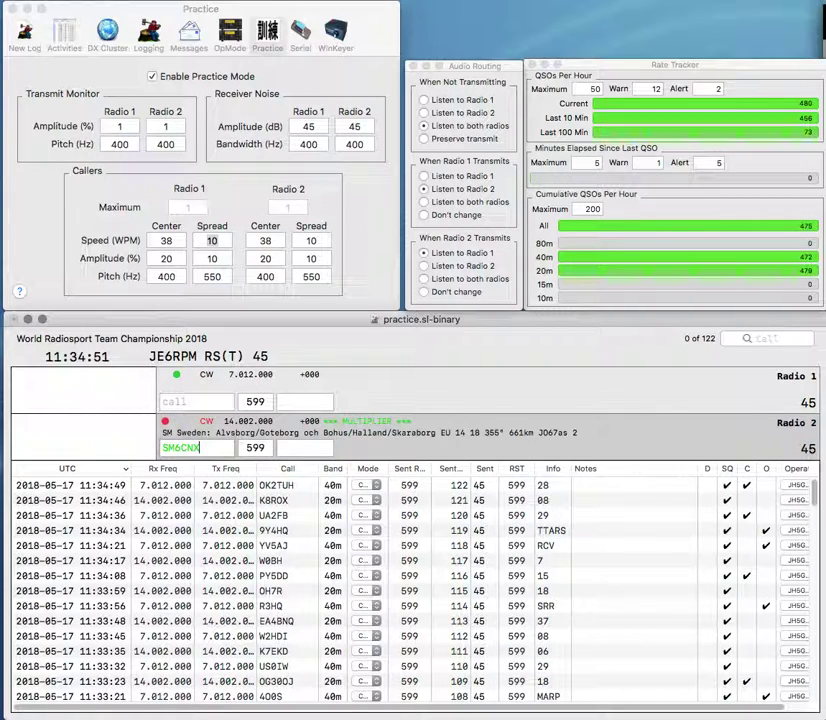
pyautogui.press('Return')
pyautogui.write('DL9')
pyautogui.press('BackSpace')
pyautogui.write('8')
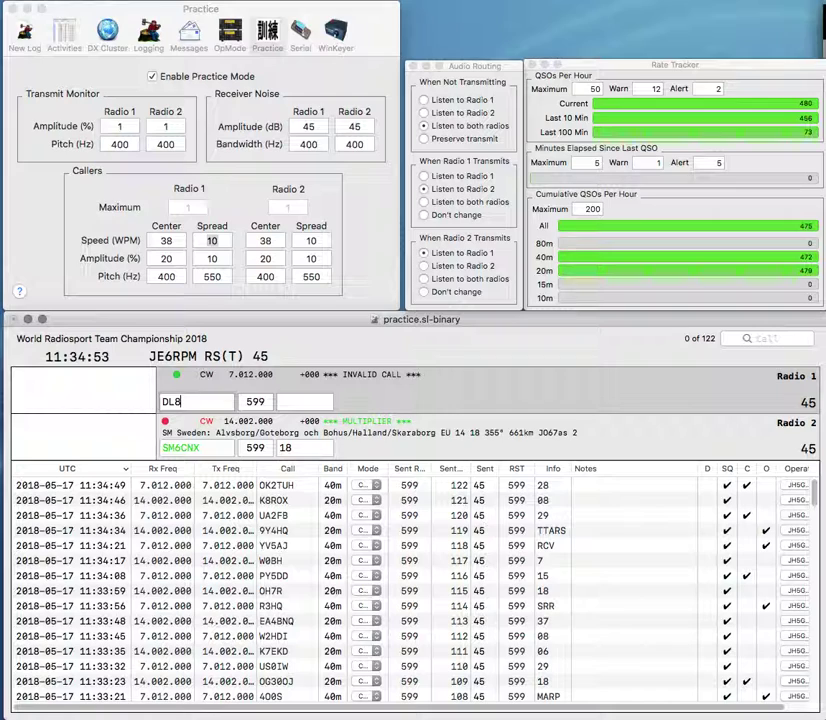
pyautogui.write('DWW')
pyautogui.press('Return')
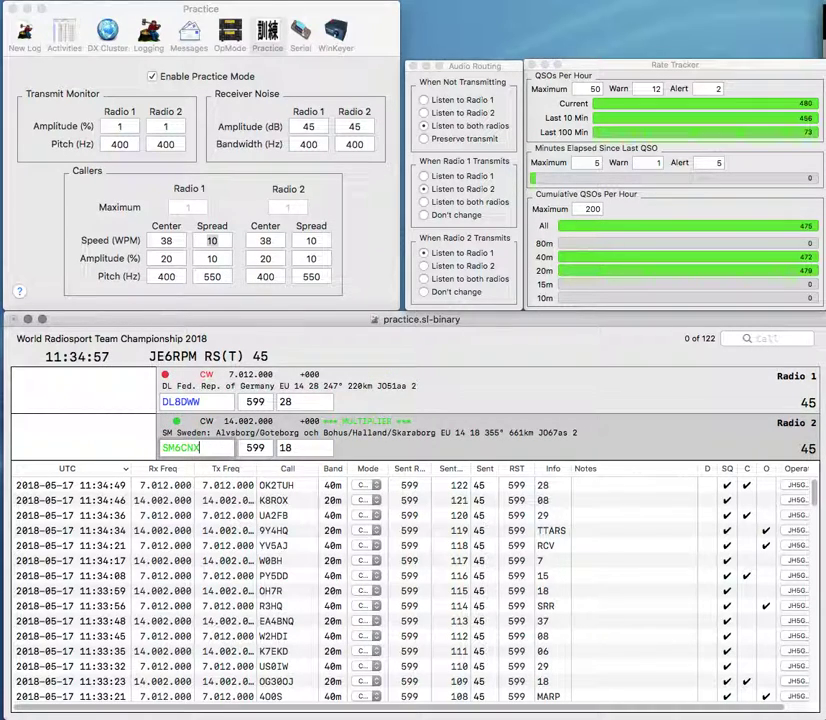
pyautogui.press('Return')
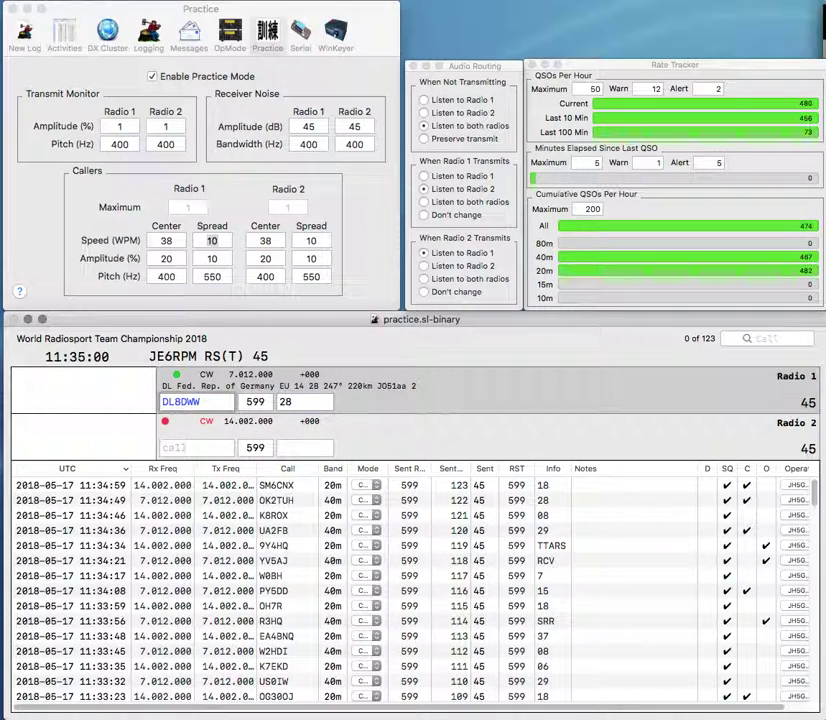
pyautogui.press('Return')
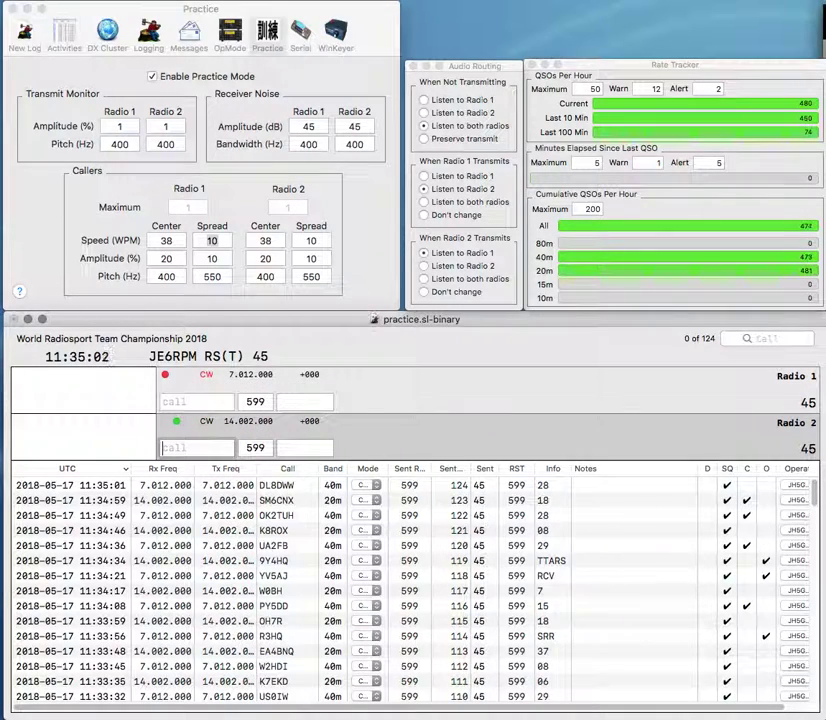
# Work and log CQ8CQ on Radio 2 with exchange 36, and answer the partial call UIDY on Radio 1.
pyautogui.write('CQ')
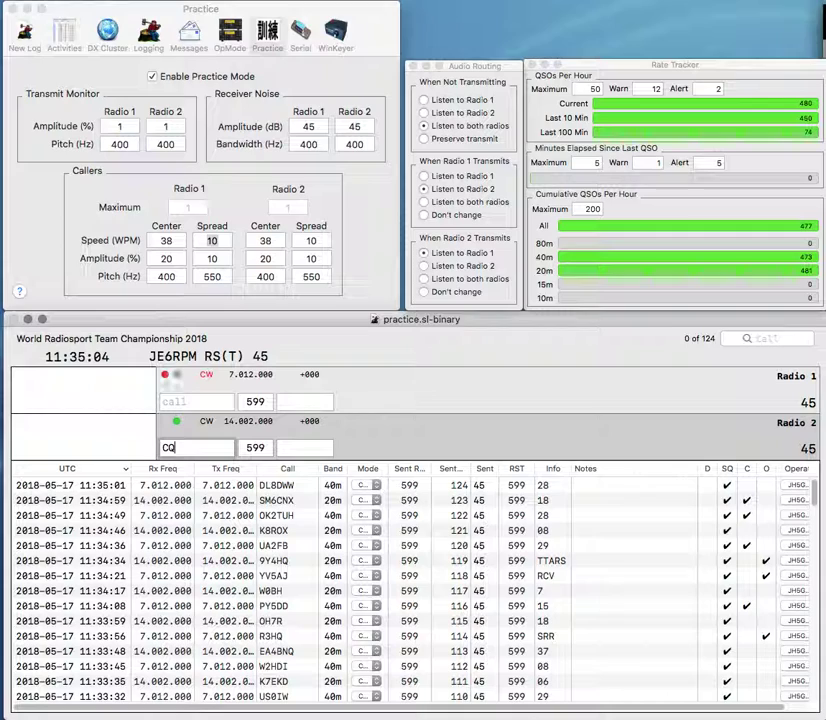
pyautogui.write('8CQ')
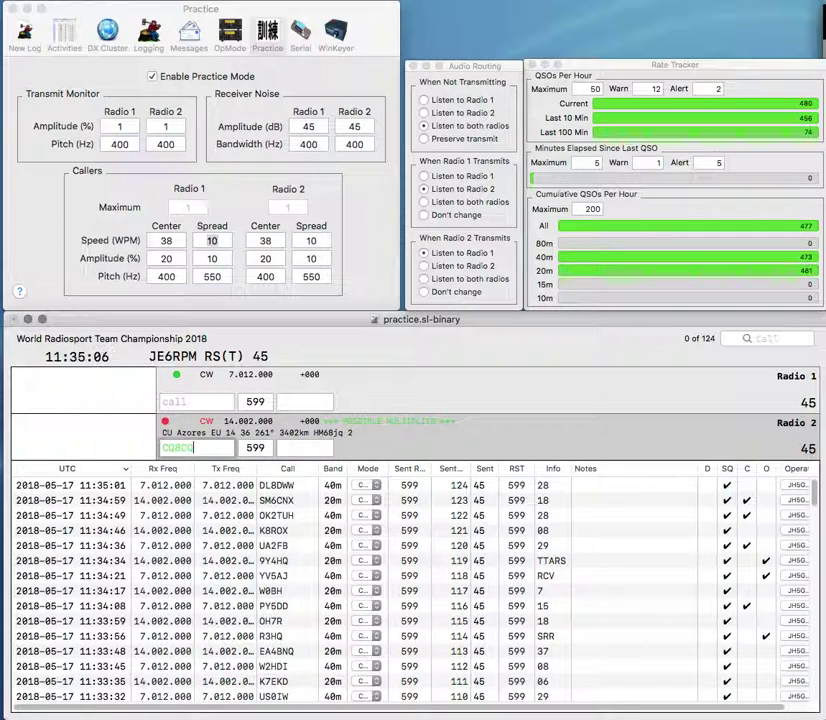
pyautogui.press('space')
pyautogui.write('IDY')
pyautogui.press('Home')
pyautogui.write('U')
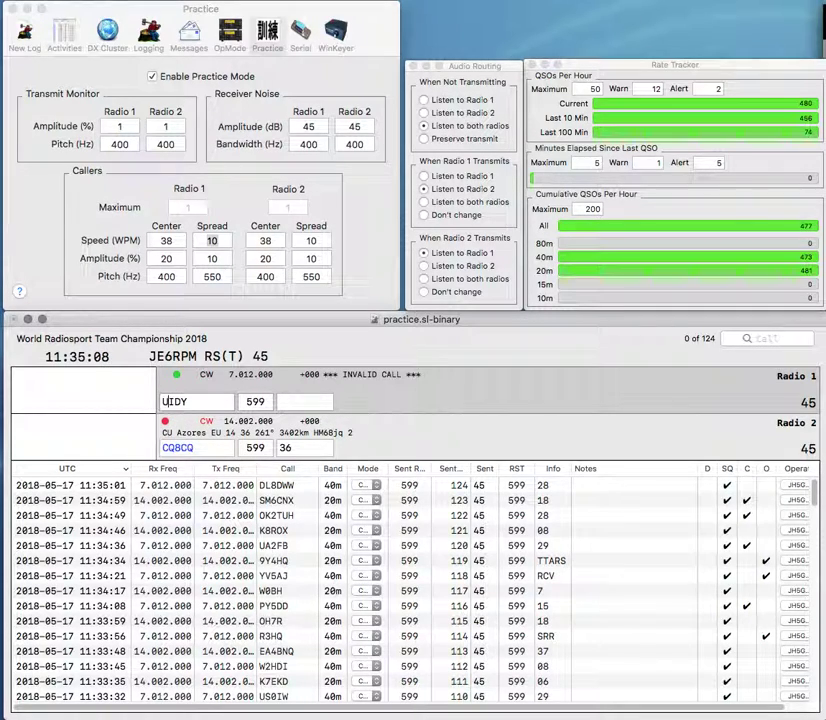
pyautogui.press('Return')
pyautogui.press('Down')
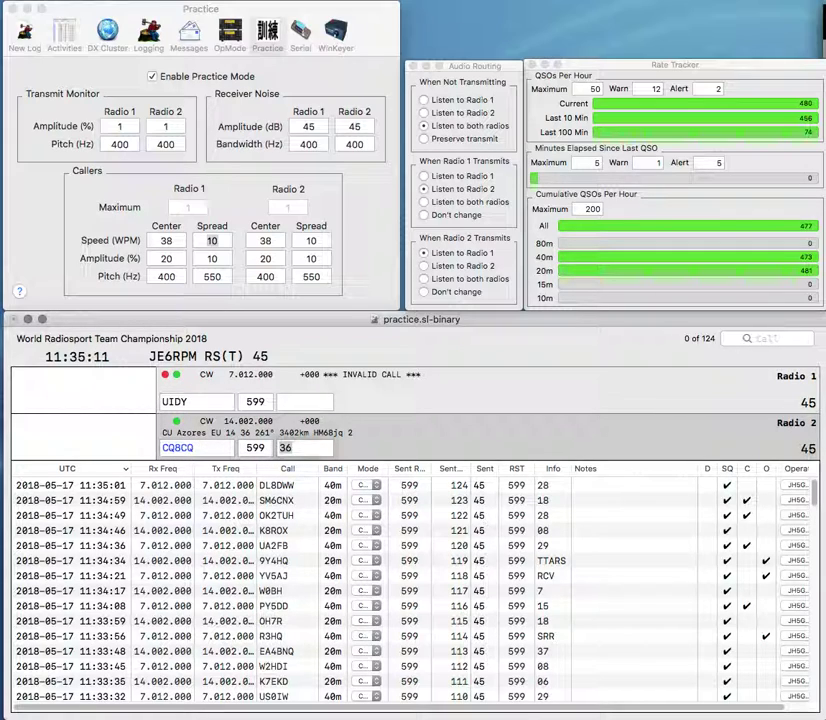
pyautogui.press('Return')
# Complete the Radio 1 call as US4IDY and log it with exchange 29, and log KD8DQS on Radio 2 with exchange 08.
pyautogui.write('S4')
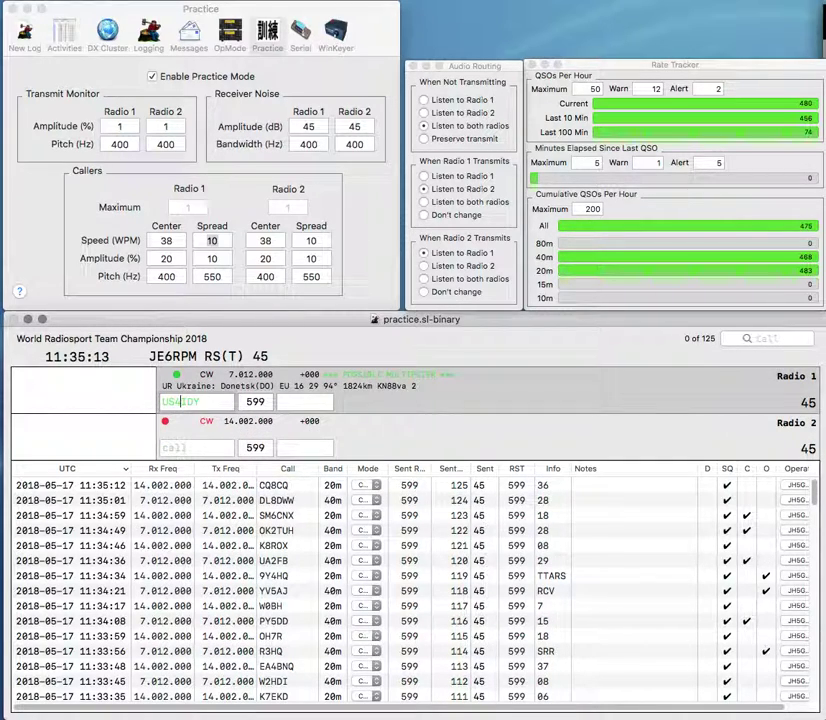
pyautogui.press('Return')
pyautogui.write('KD8DQS')
pyautogui.press('Return')
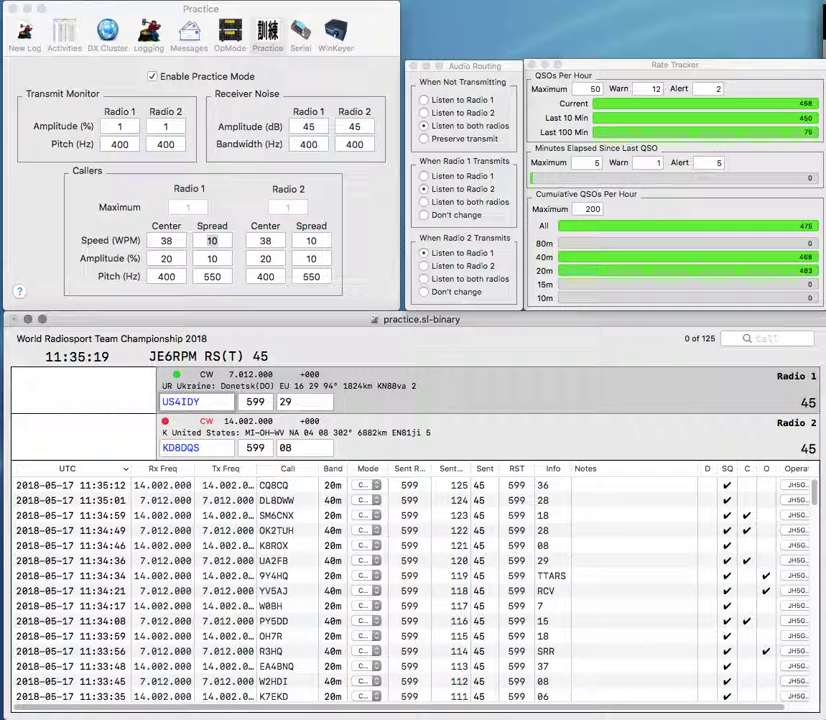
pyautogui.press('Return')
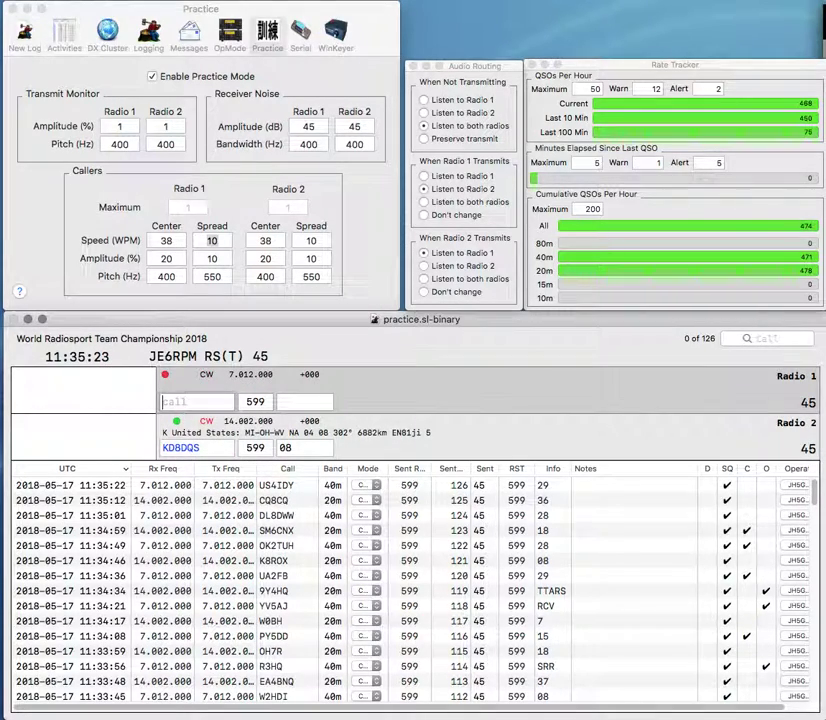
pyautogui.press('Return')
# Work and log ZF1A on Radio 1 with exchange CARS and IR8D on Radio 2 with exchange 28.
pyautogui.write('ZF1A')
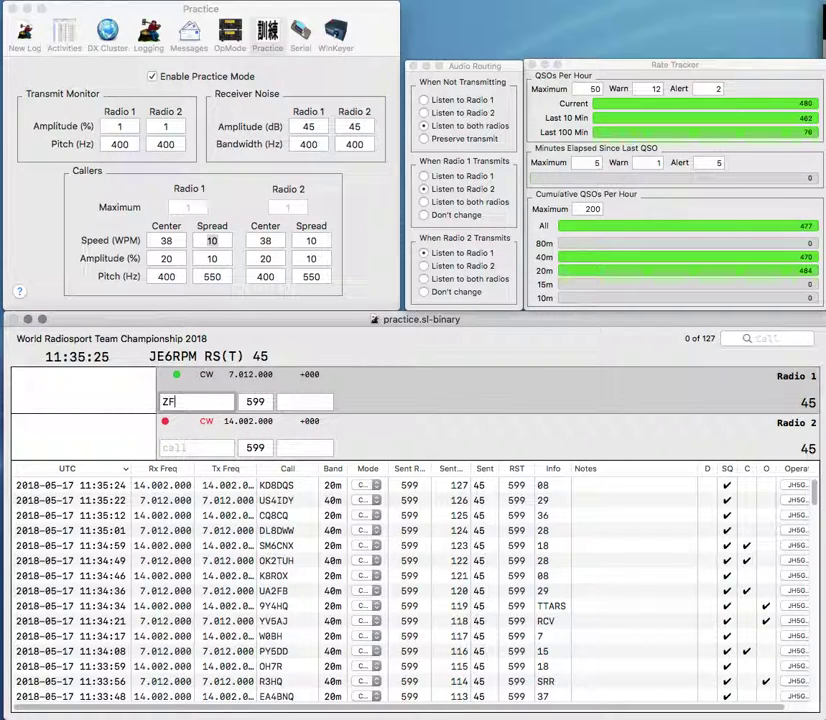
pyautogui.press('Return')
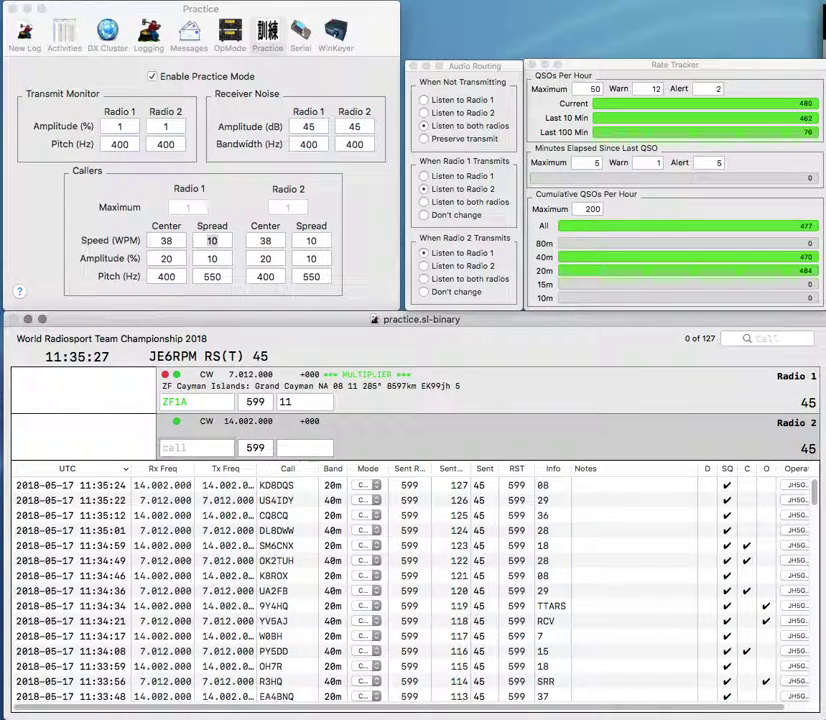
pyautogui.write('IR8D')
pyautogui.press('Return')
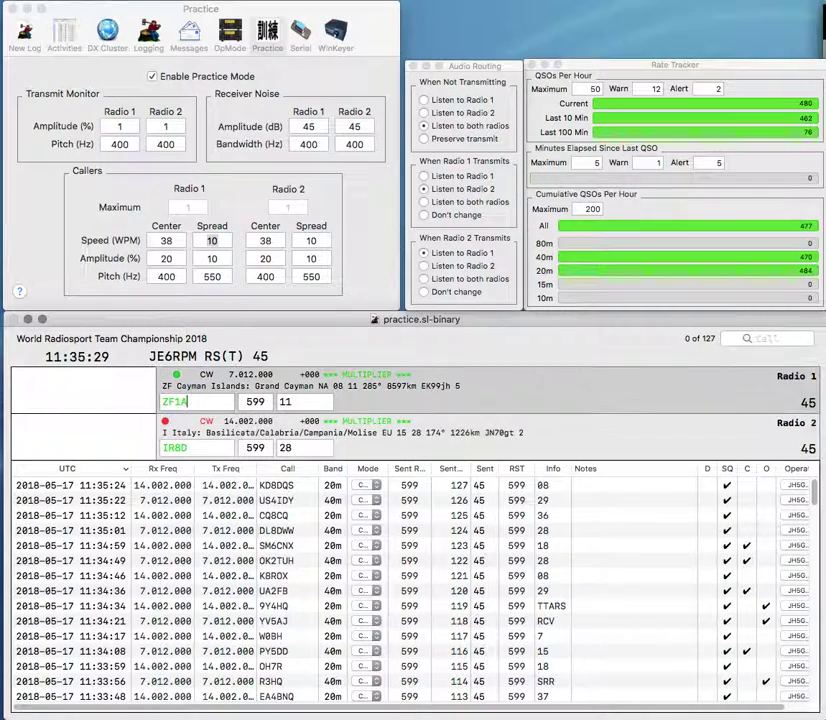
pyautogui.write('C')
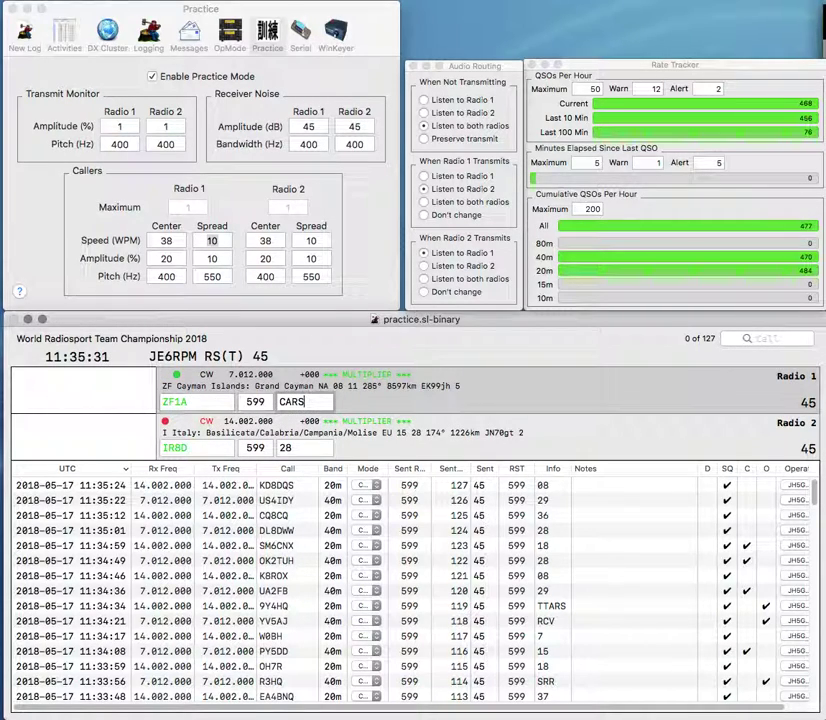
pyautogui.write('ARS')
pyautogui.press('Return')
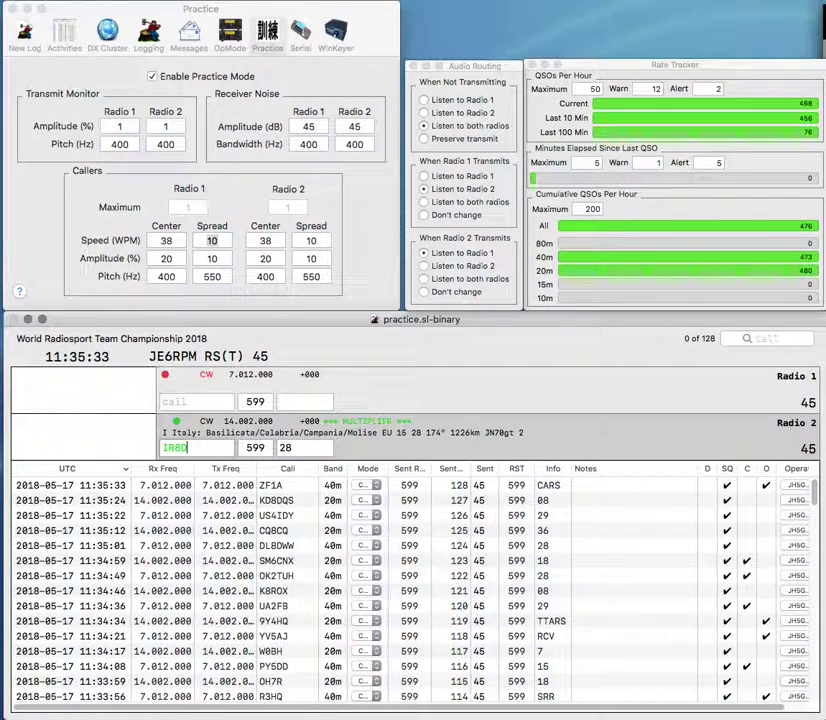
pyautogui.press('Return')
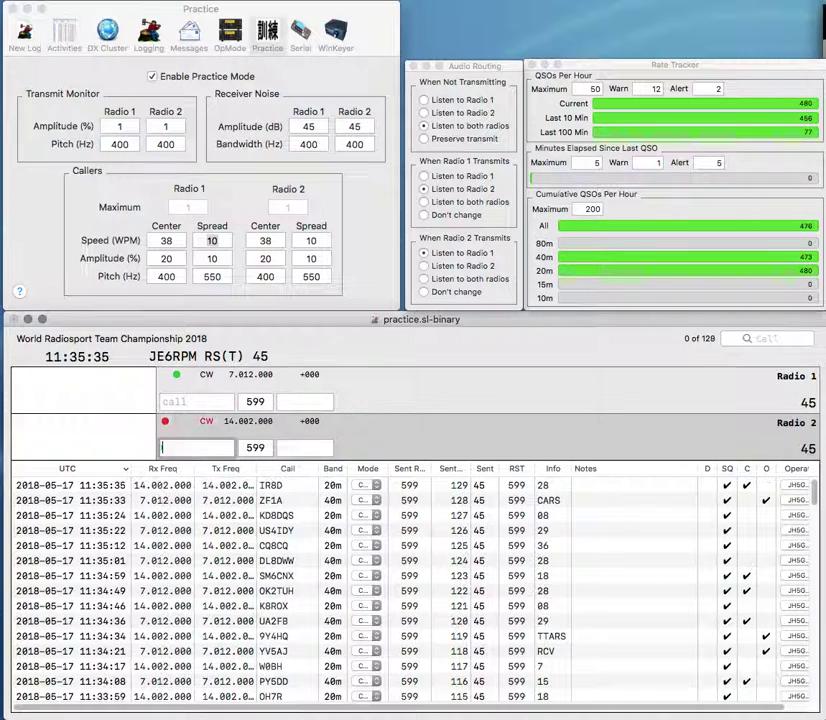
pyautogui.write('UA3PI')
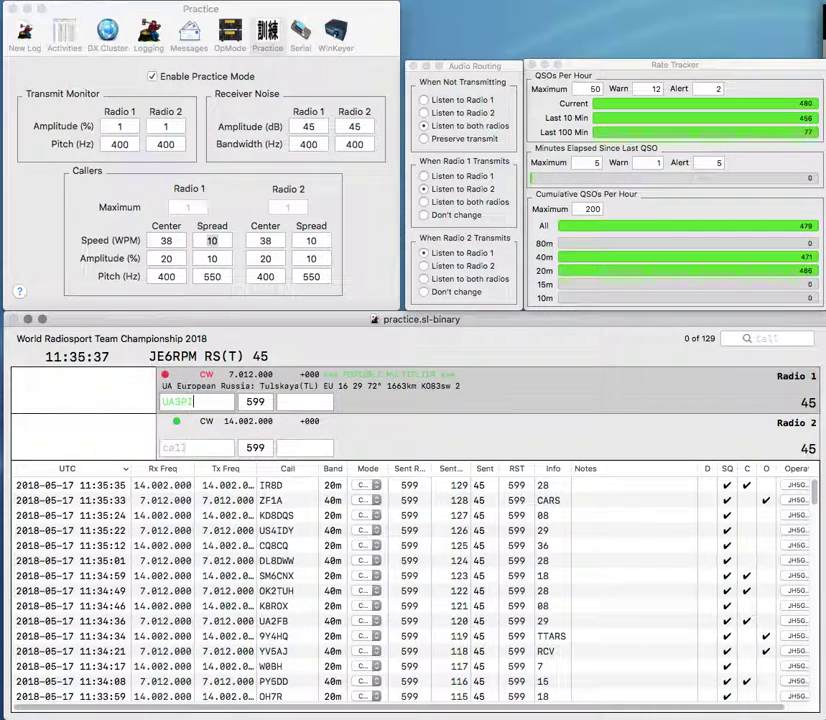
pyautogui.press('Return')
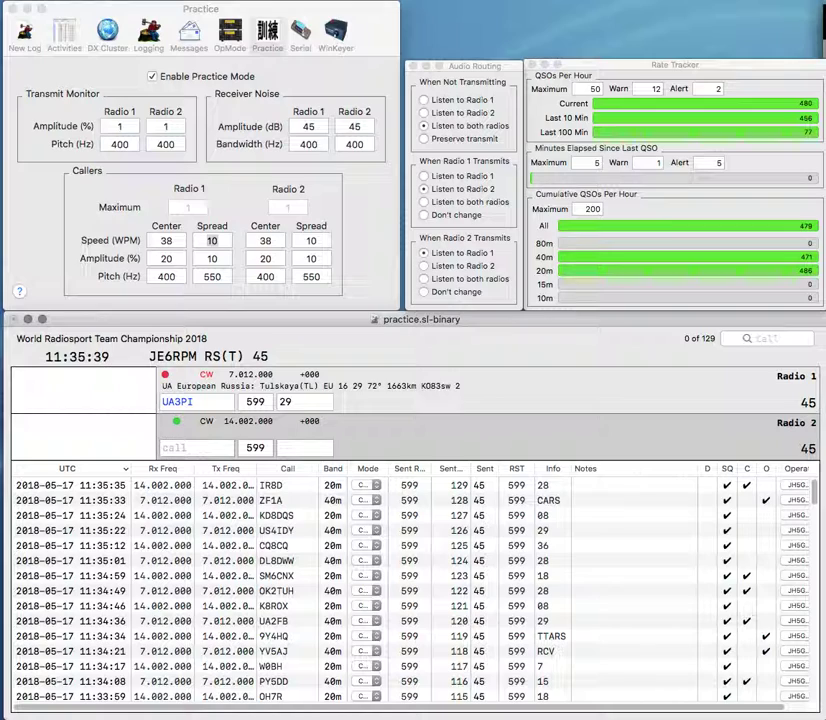
pyautogui.write('FB')
pyautogui.write('SP')
pyautogui.press('Return')
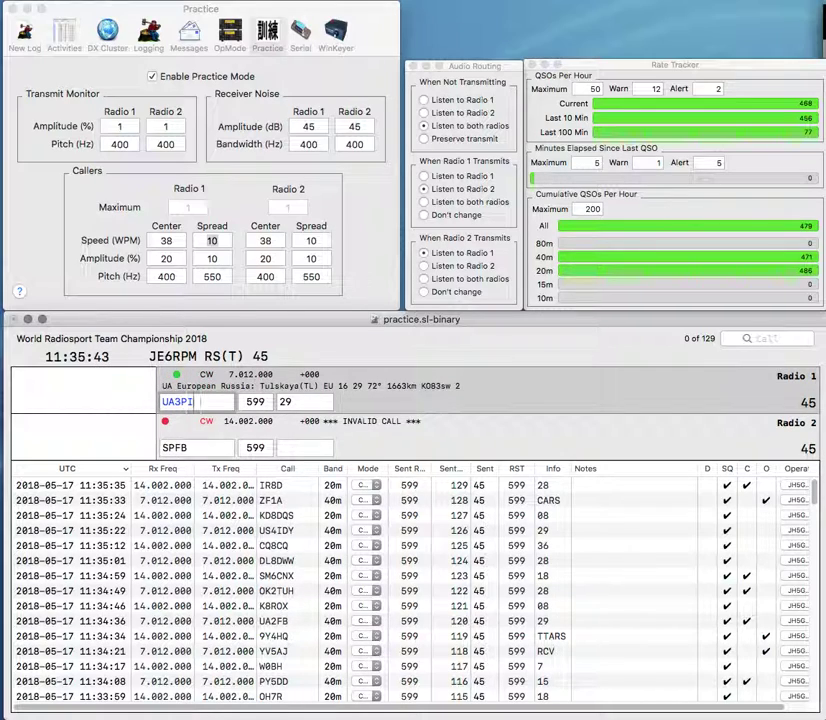
pyautogui.press('Return')
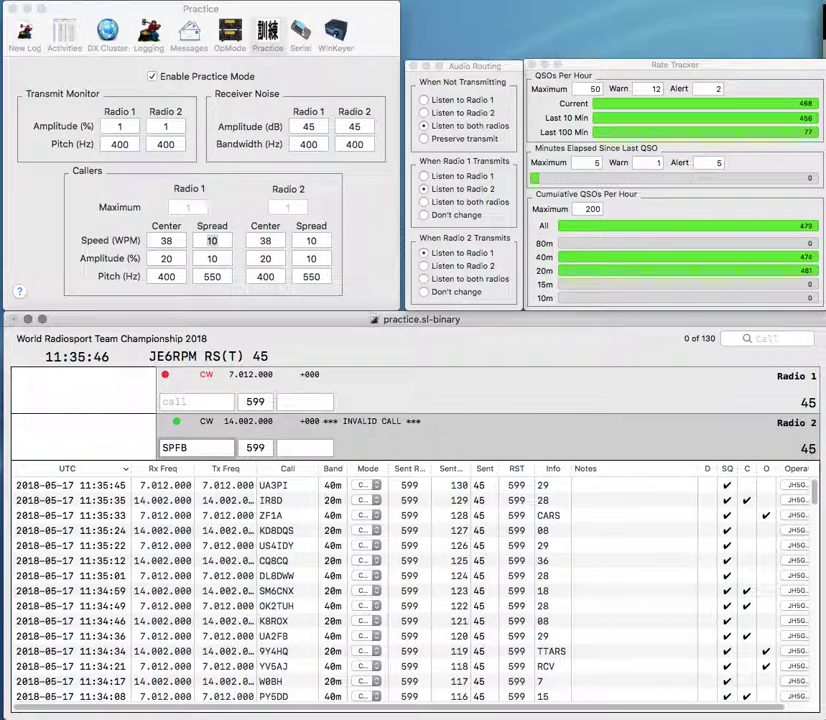
pyautogui.write('6')
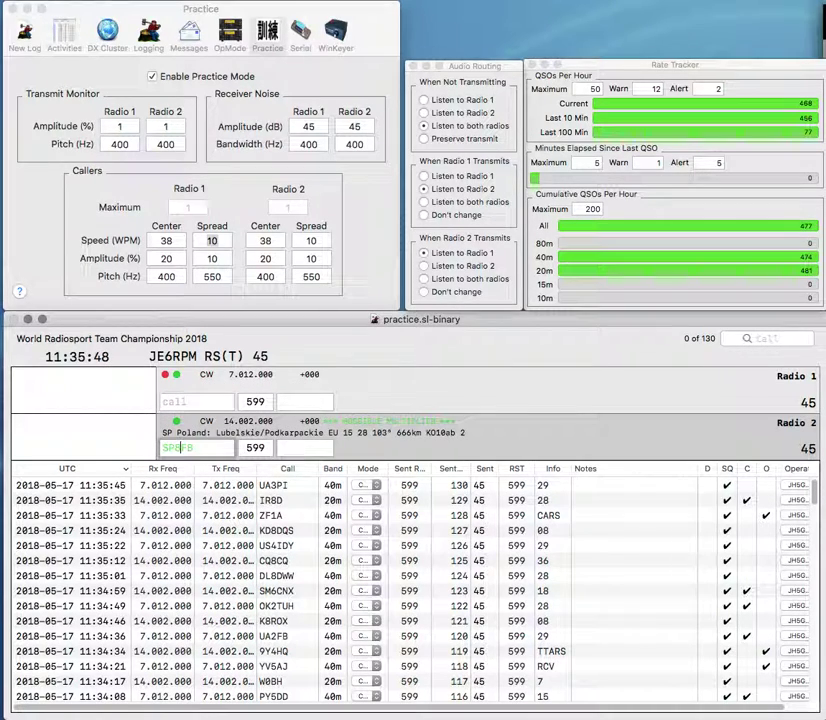
pyautogui.press('Return')
pyautogui.write('LU4AA/')
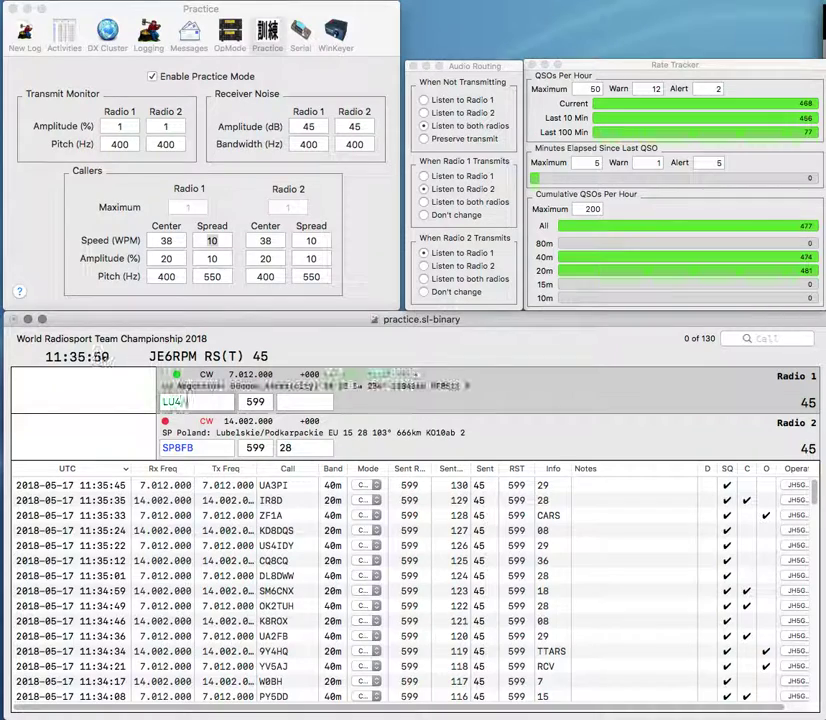
pyautogui.write('H')
pyautogui.press('Return')
pyautogui.write('14')
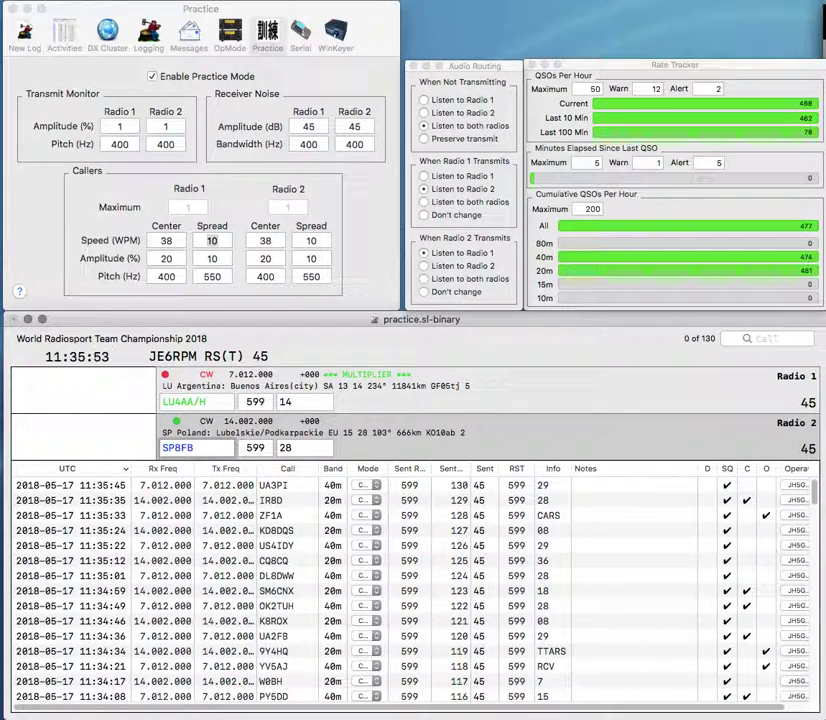
pyautogui.press('Up')
pyautogui.press('Return')
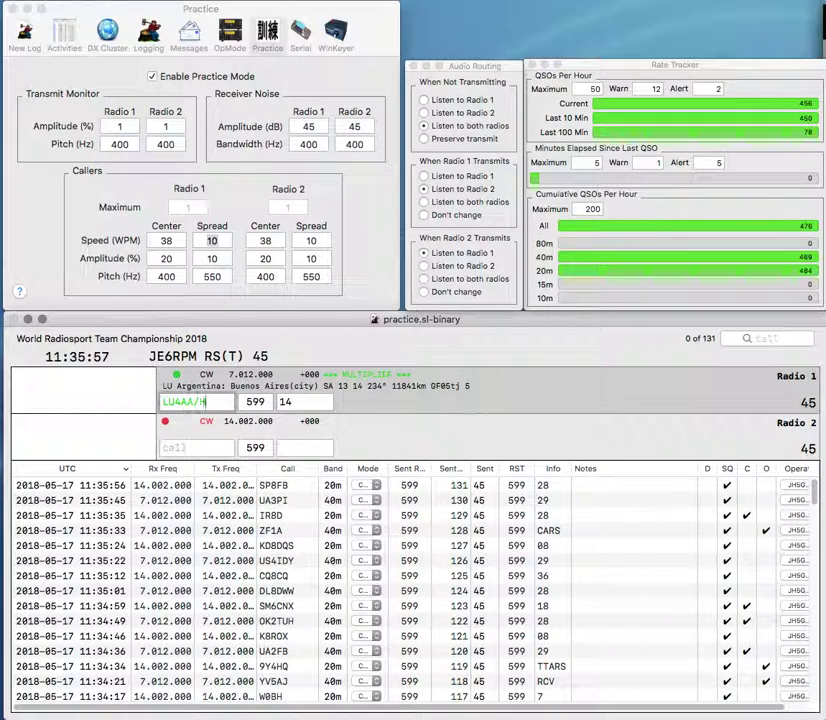
pyautogui.press('space')
pyautogui.write('RCA')
pyautogui.press('Return')
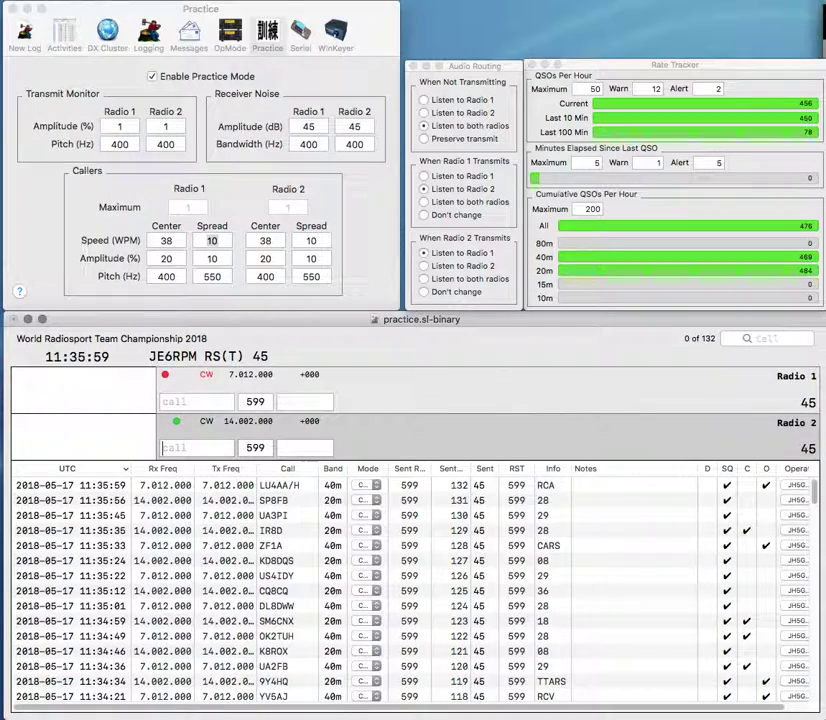
# Enter G3HSF as the caller on Radio 2 and answer it with the exchange.
pyautogui.write('SH')
pyautogui.press('BackSpace')
pyautogui.press('BackSpace')
pyautogui.write('HSF')
pyautogui.press('Home')
pyautogui.write('G3')
pyautogui.press('Return')
# Answer the partial call LZHD on Radio 1, and correct the Radio 2 call to G3SHF.
pyautogui.write('FHD')
pyautogui.press('Home')
pyautogui.write('LZ')
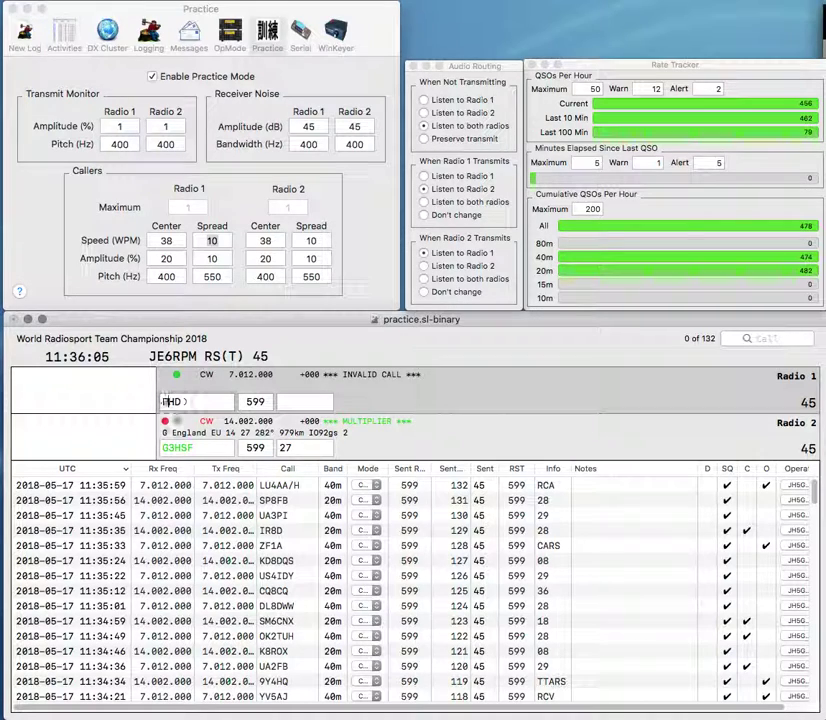
pyautogui.press('Return')
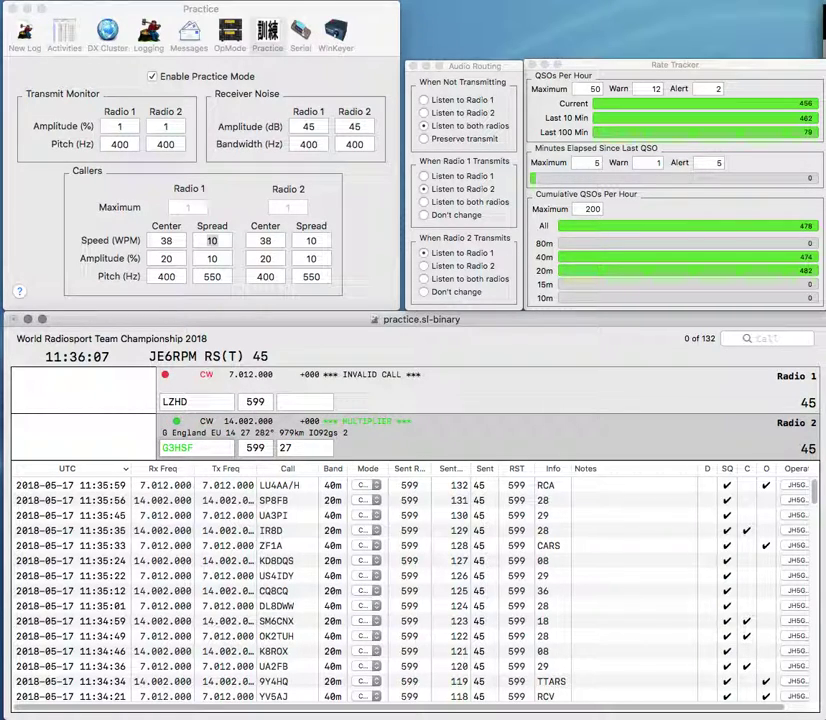
pyautogui.write('SH')
pyautogui.press('Return')
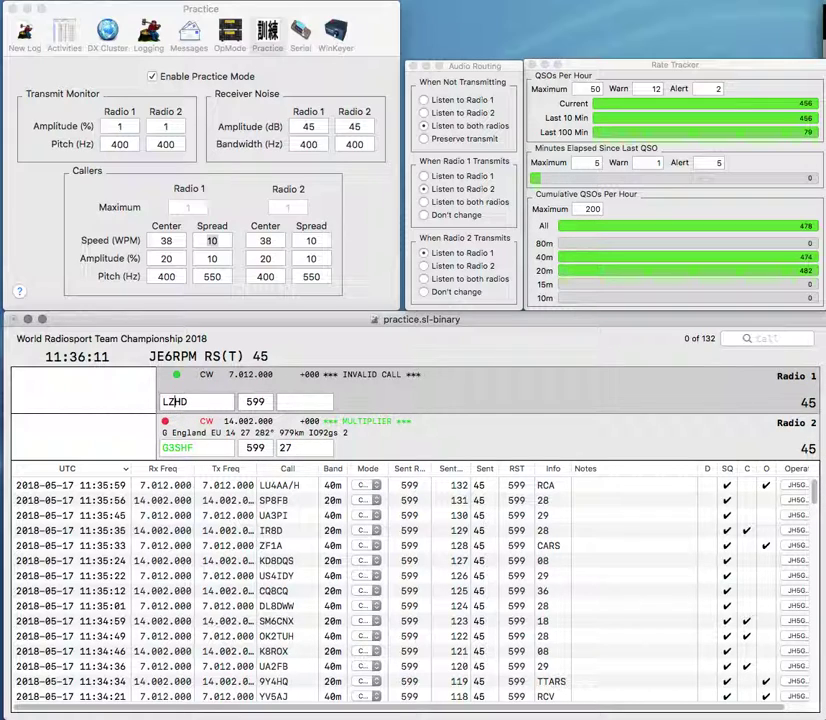
# Correct the partial Radio 1 call to DF0HQ and answer it with the exchange.
pyautogui.press('BackSpace')
pyautogui.press('BackSpace')
pyautogui.write('DF6')
pyautogui.press('Return')
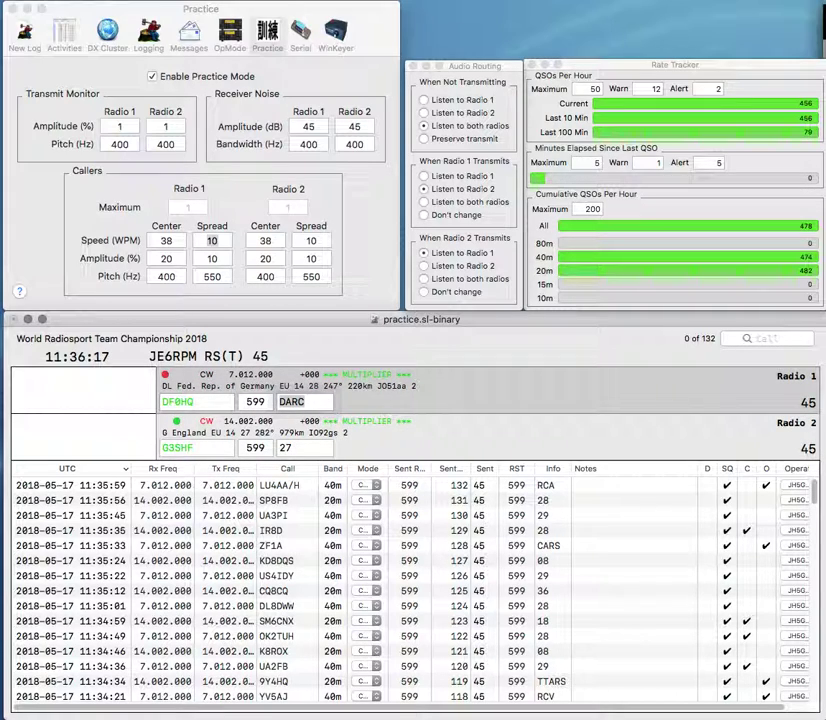
pyautogui.press('Return')
pyautogui.write('28')
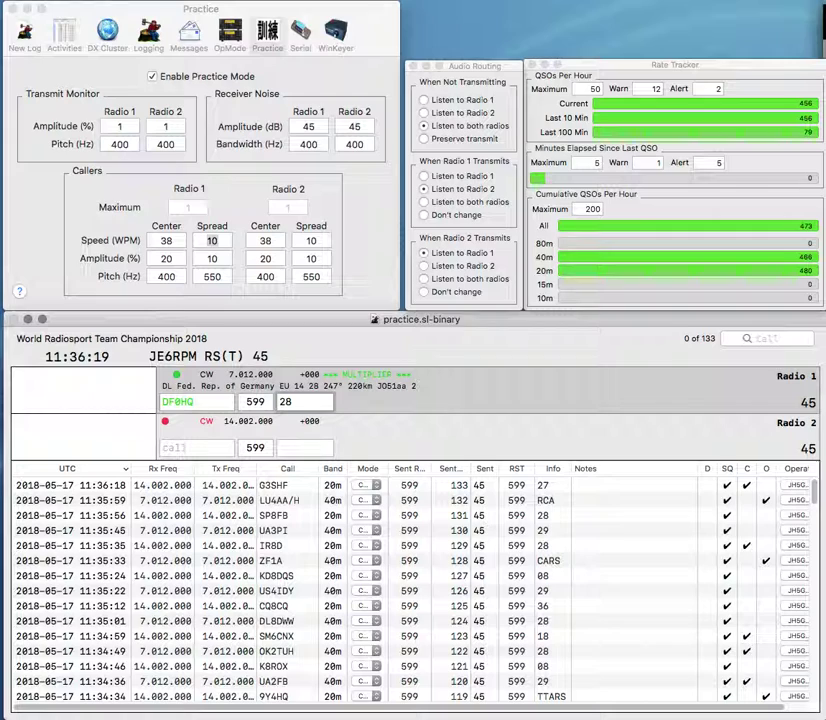
pyautogui.press('Return')
pyautogui.write('PA9J')
pyautogui.press('Return')
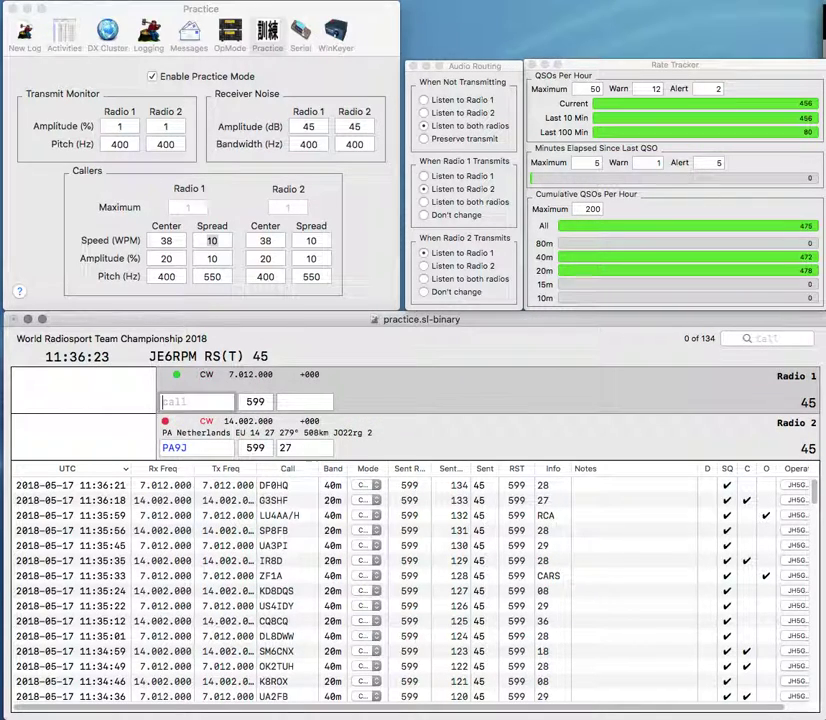
pyautogui.write('JH1IHO')
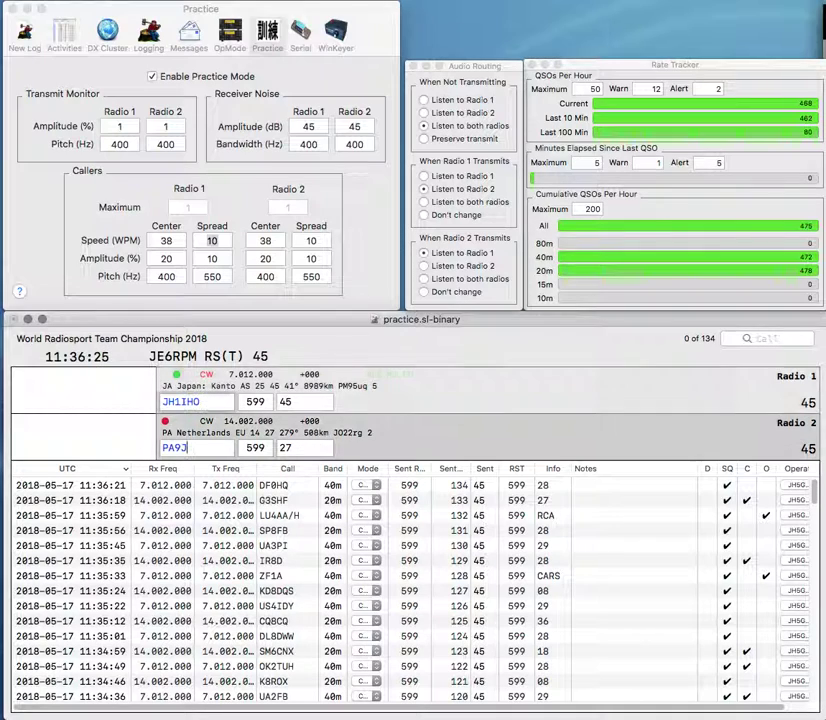
pyautogui.press('Return')
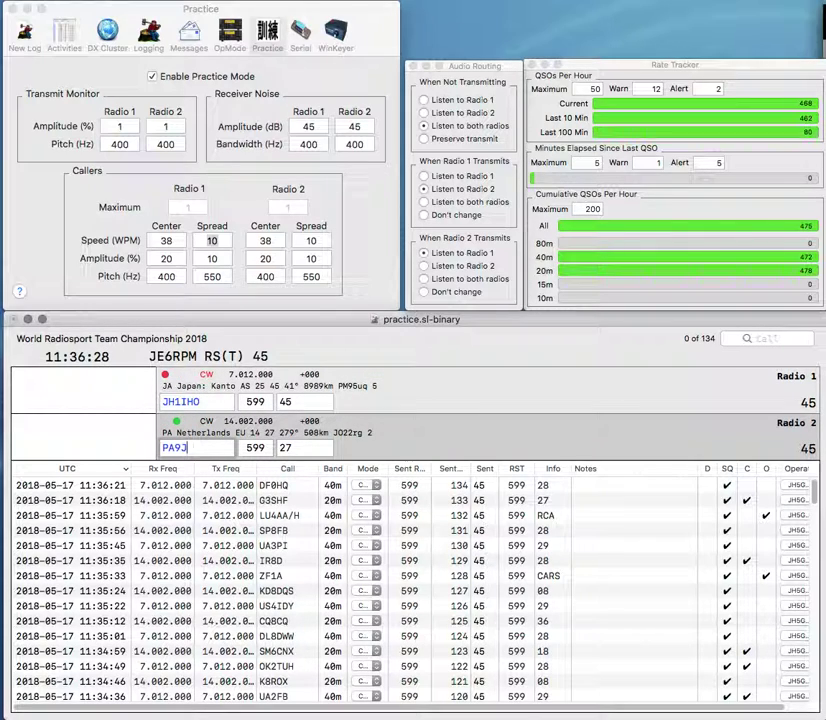
pyautogui.press('Return')
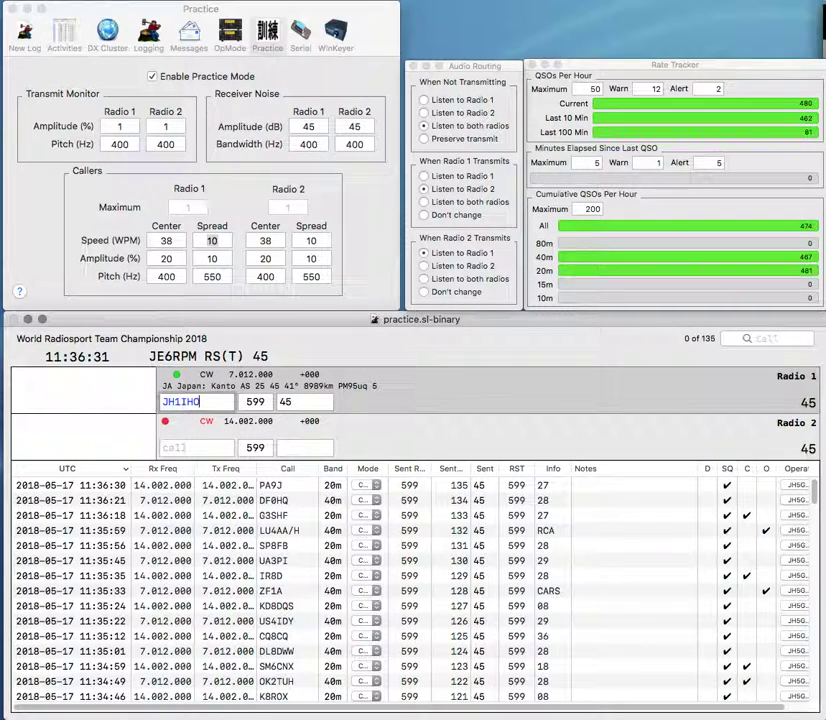
pyautogui.press('Return')
# Work and log VE2KTA on Radio 2 with exchange 04 and US3LX on Radio 1 with exchange 29.
pyautogui.write('VE2KTA')
pyautogui.press('Return')
pyautogui.write('US3LX')
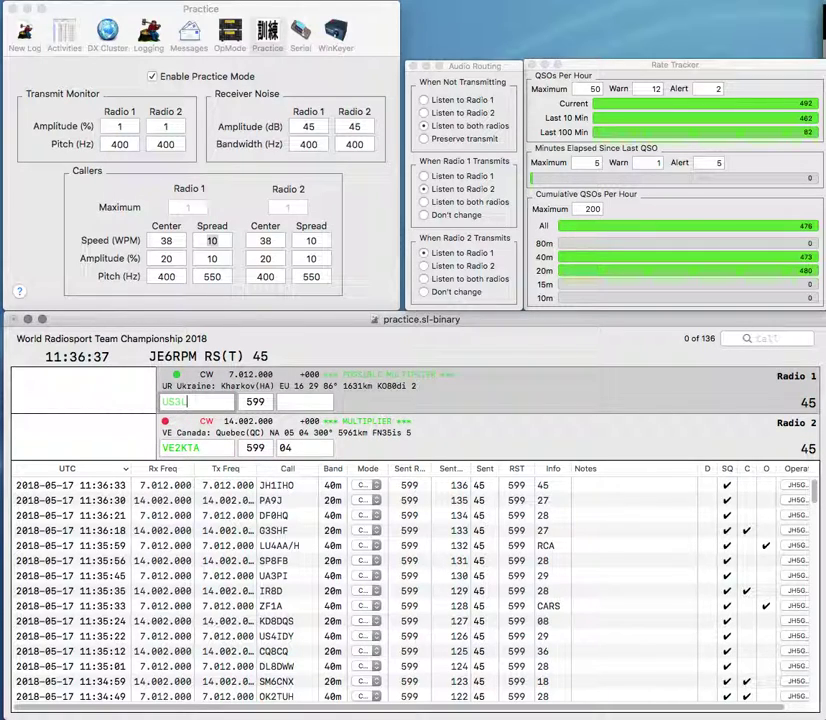
pyautogui.press('Return')
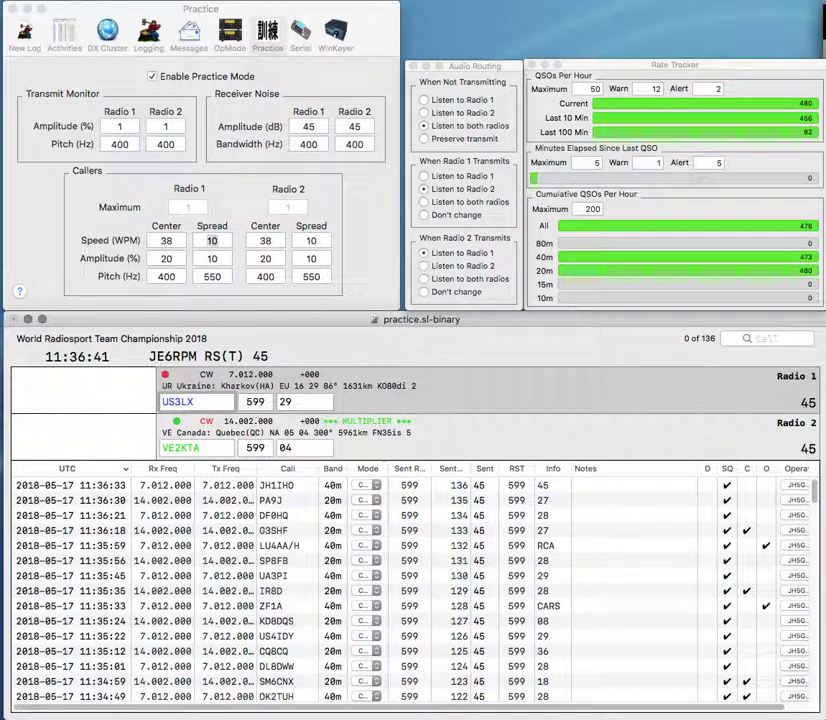
pyautogui.press('Return')
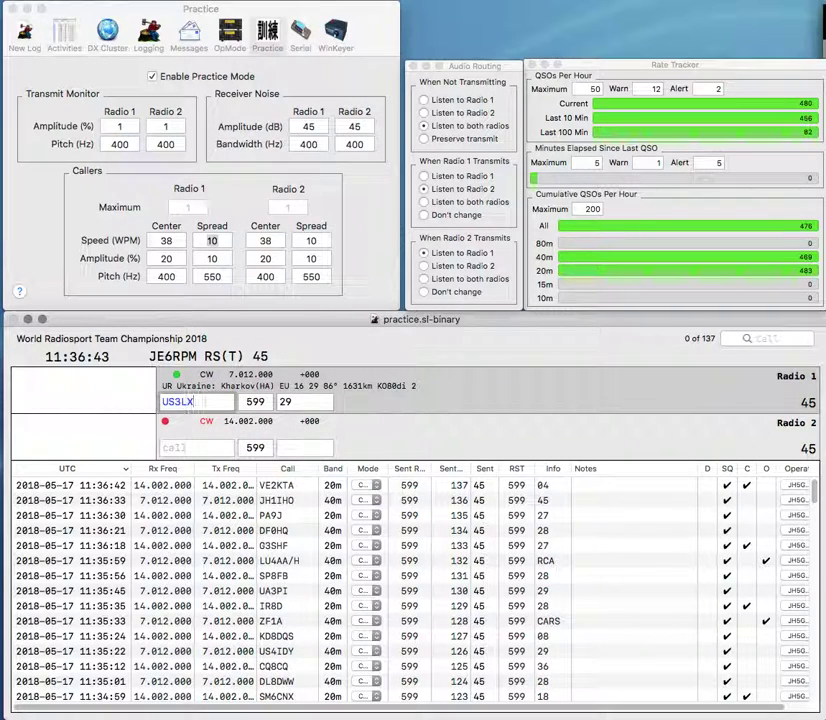
pyautogui.press('Return')
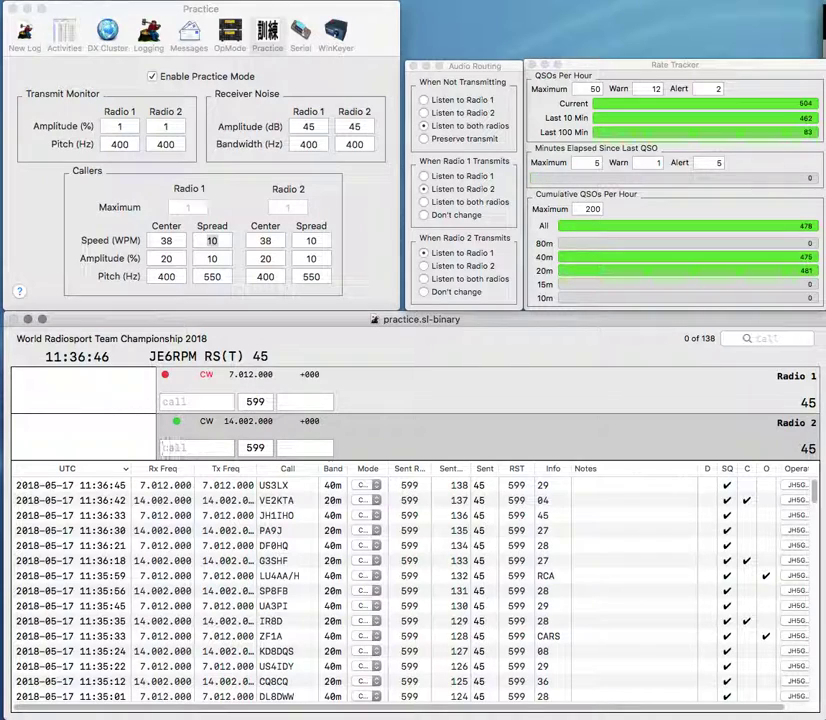
pyautogui.write('P40HQ')
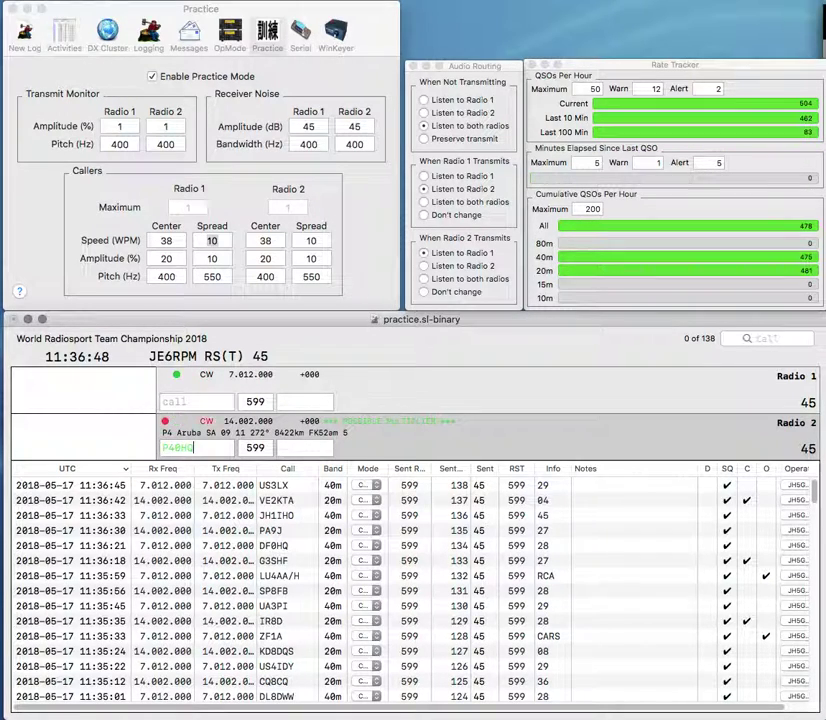
pyautogui.press('Return')
pyautogui.write('KK4NJM')
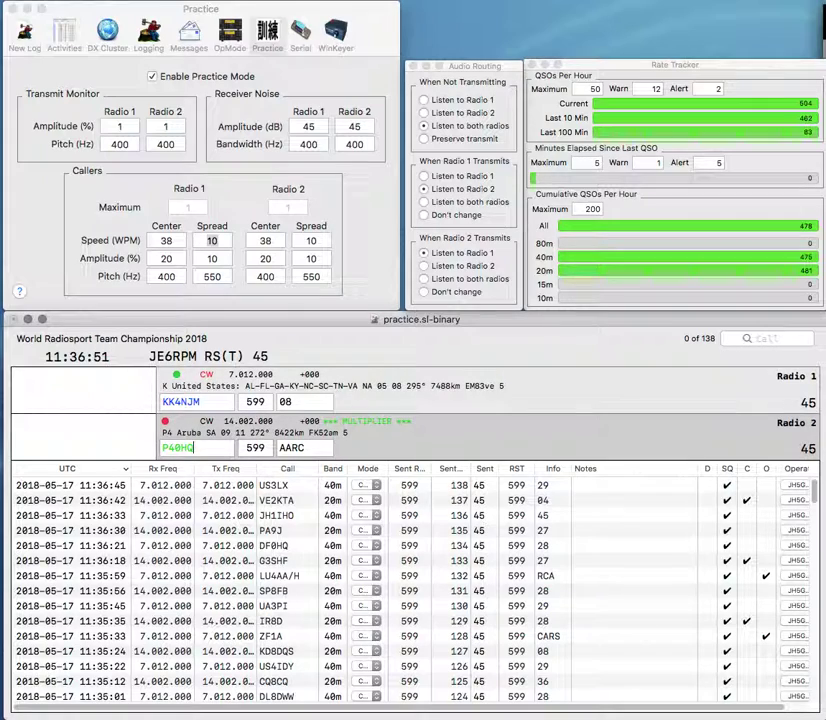
pyautogui.press('Return')
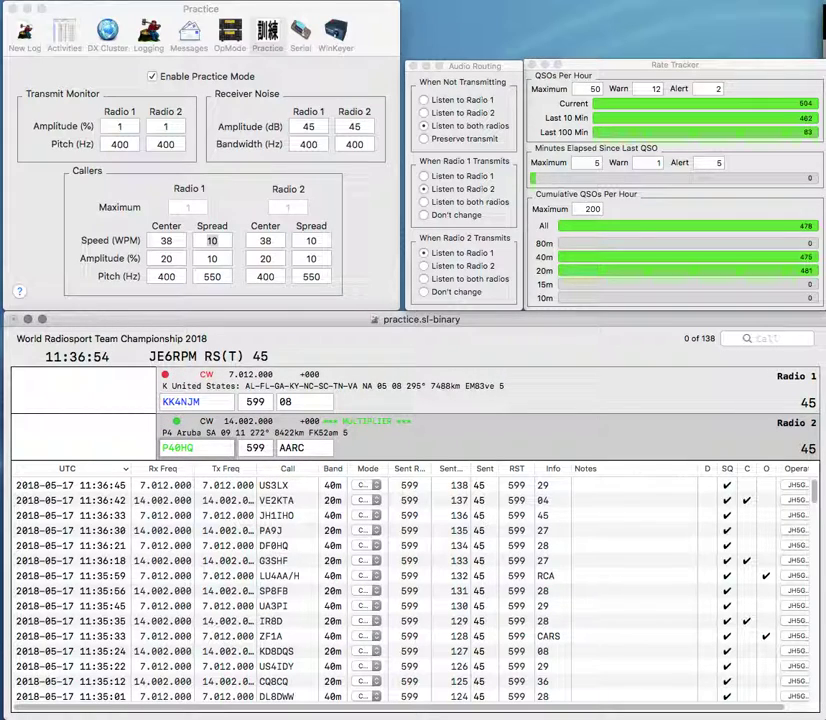
pyautogui.press('Return')
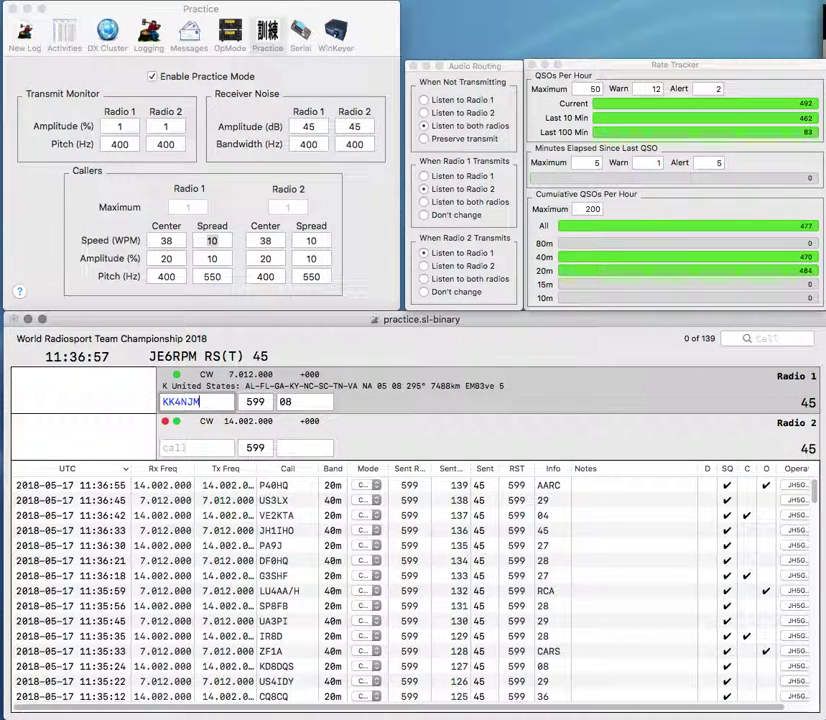
pyautogui.press('Return')
pyautogui.write('DF5WN')
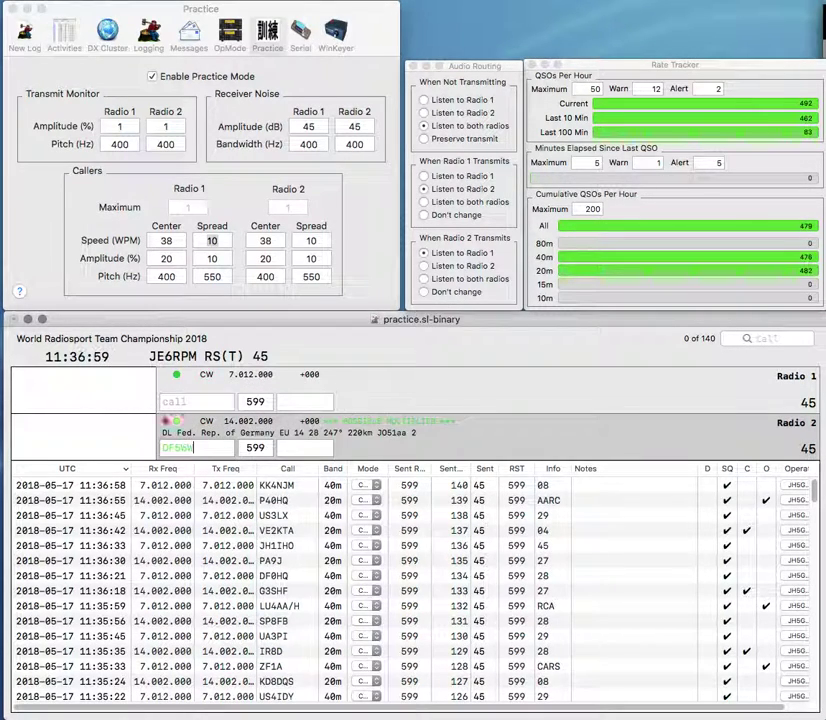
pyautogui.press('Return')
pyautogui.write('K')
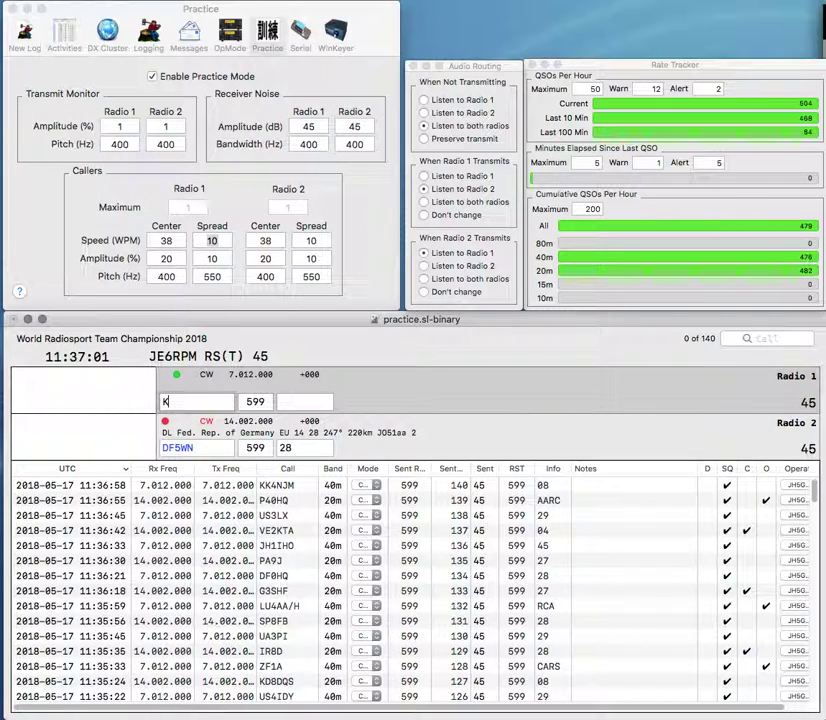
pyautogui.write('B4WXU')
pyautogui.press('Return')
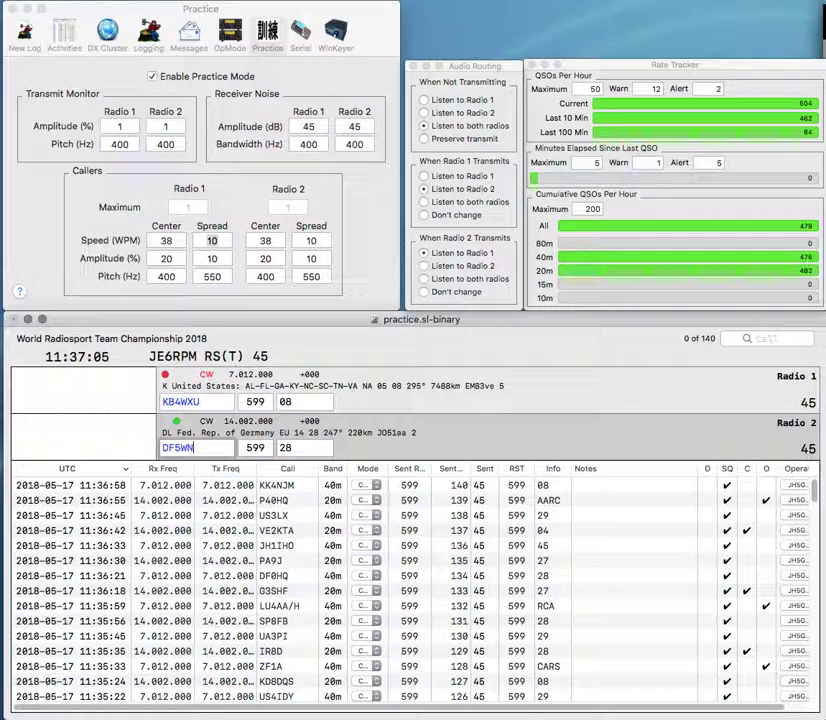
pyautogui.press('Return')
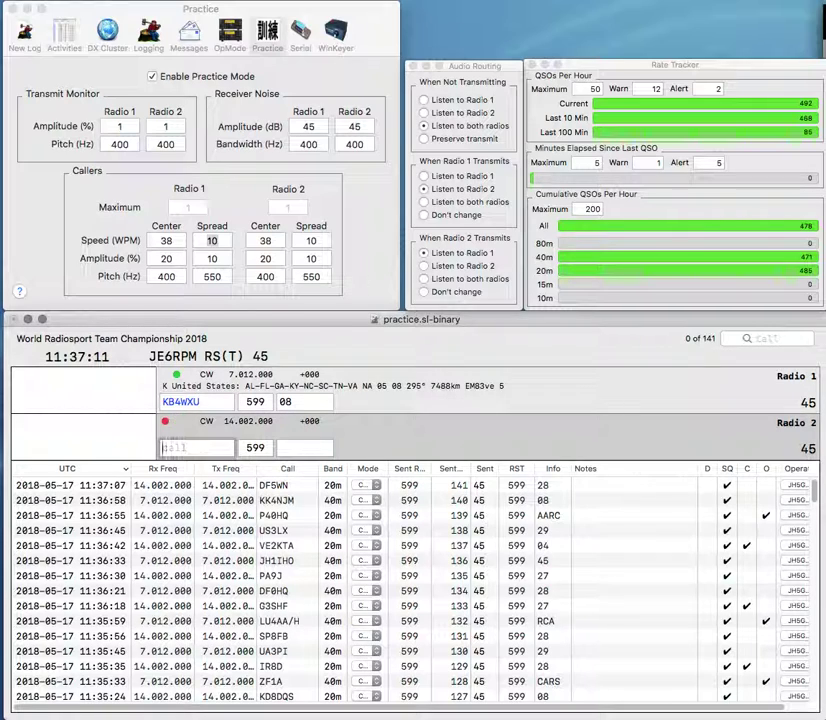
pyautogui.press('Return')
pyautogui.write('EL')
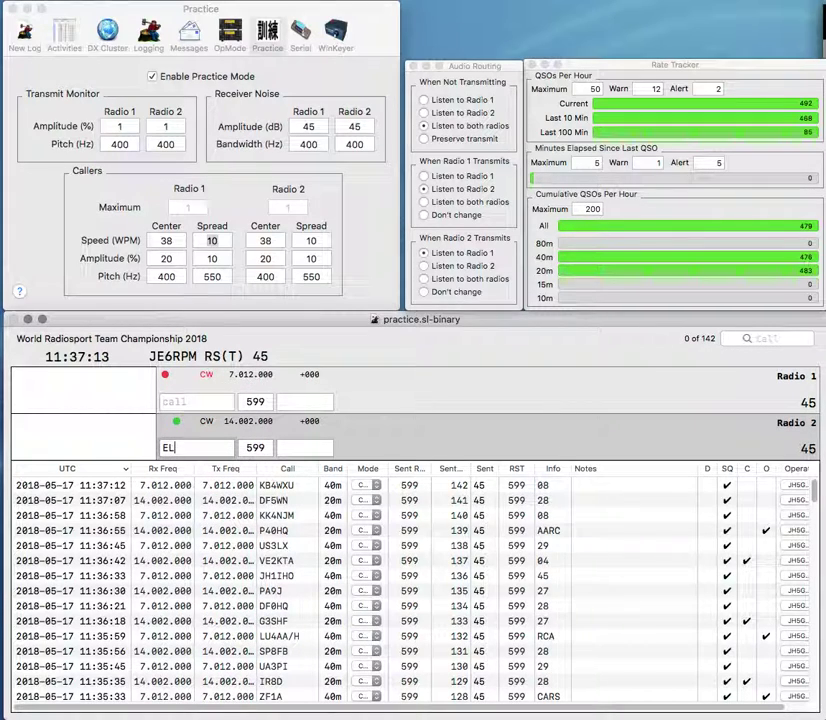
pyautogui.write('2BEN')
pyautogui.press('Return')
pyautogui.write('W9CC')
pyautogui.press('Return')
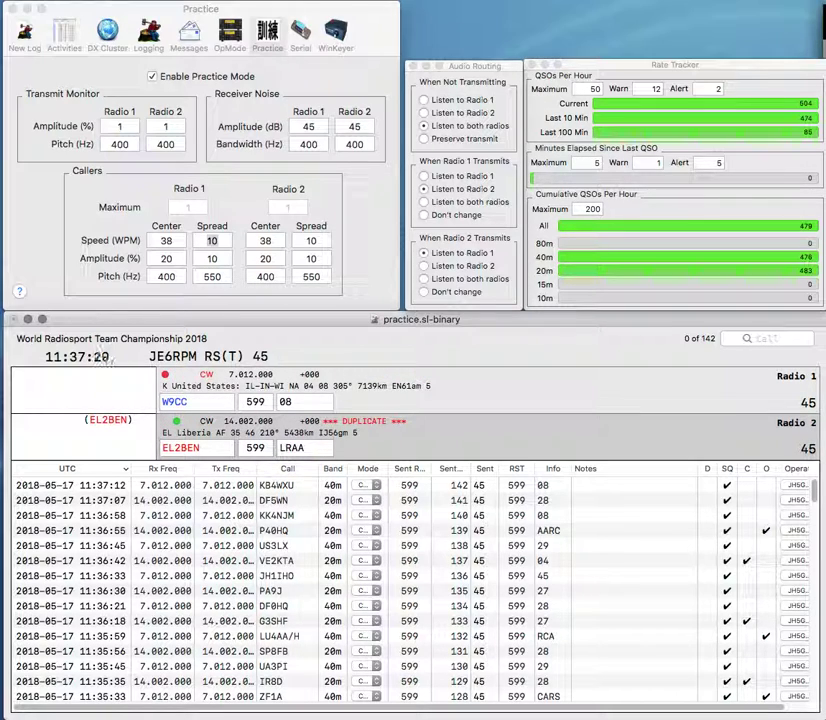
pyautogui.press('Return')
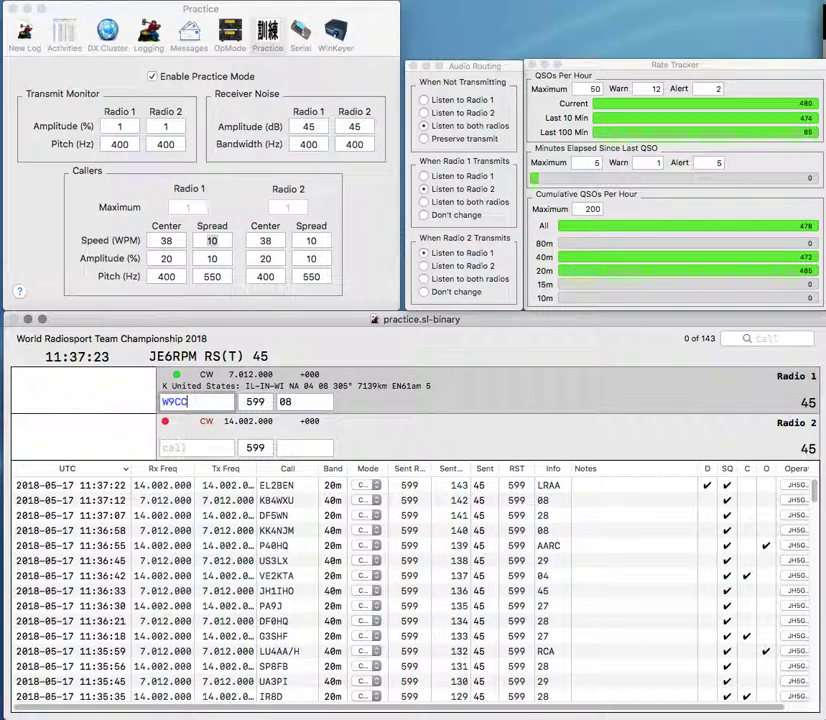
pyautogui.press('Return')
pyautogui.write('DJ8KW')
pyautogui.press('Return')
pyautogui.write('N4JRG')
pyautogui.press('Return')
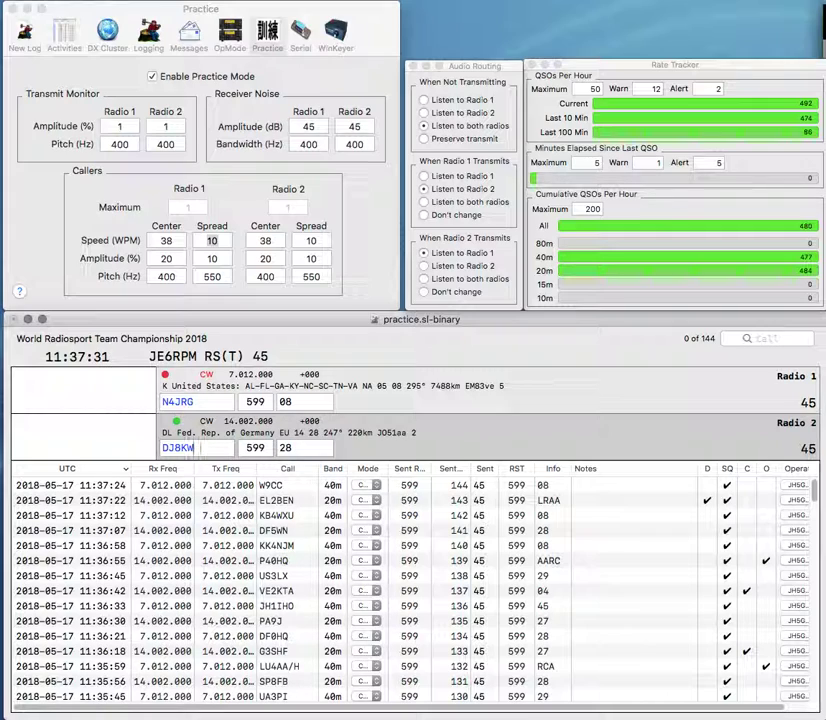
pyautogui.press('Return')
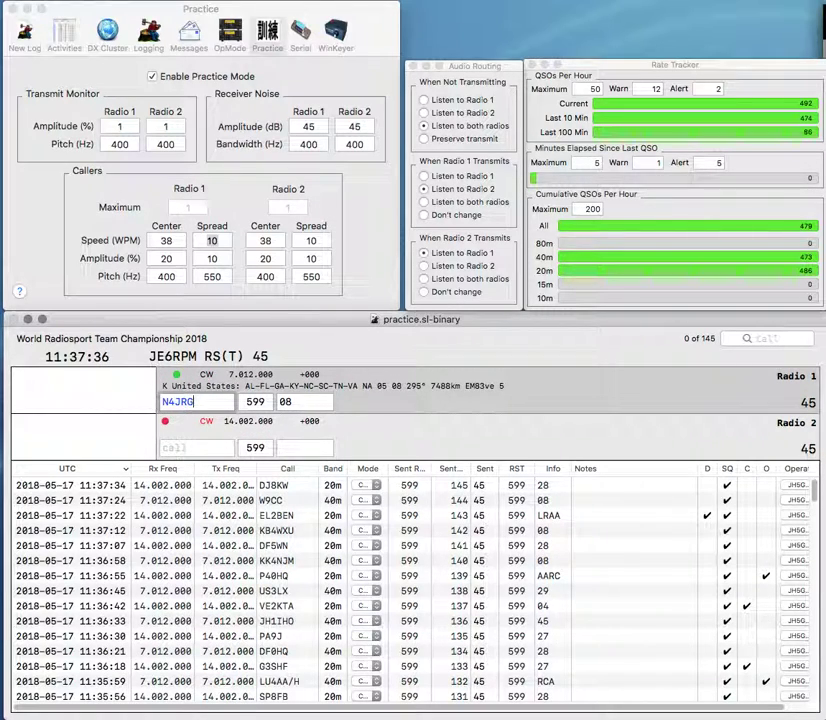
pyautogui.press('Return')
pyautogui.write('ZL6A')
pyautogui.press('Return')
pyautogui.write('60')
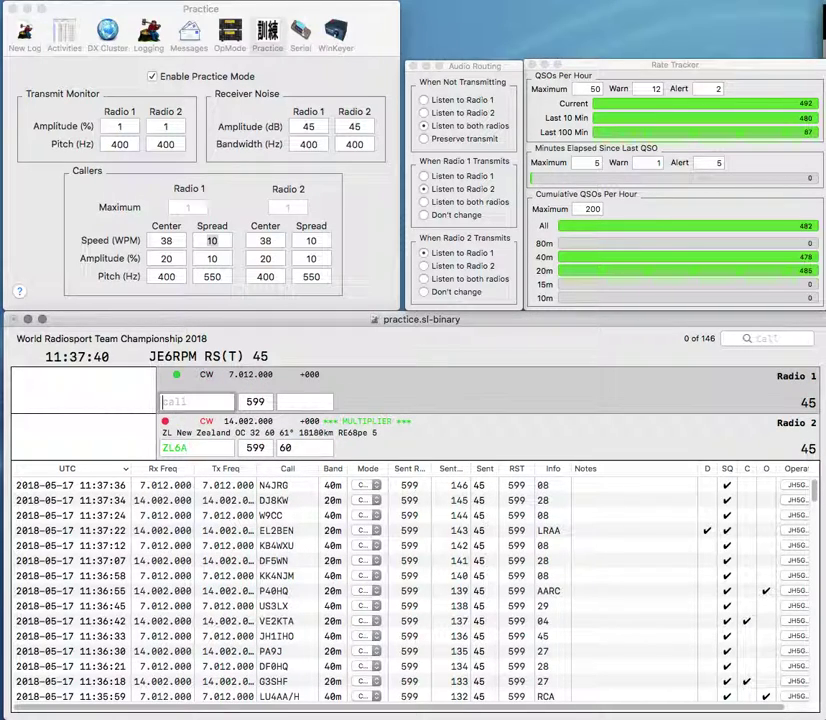
pyautogui.write('N3QK')
pyautogui.press('Return')
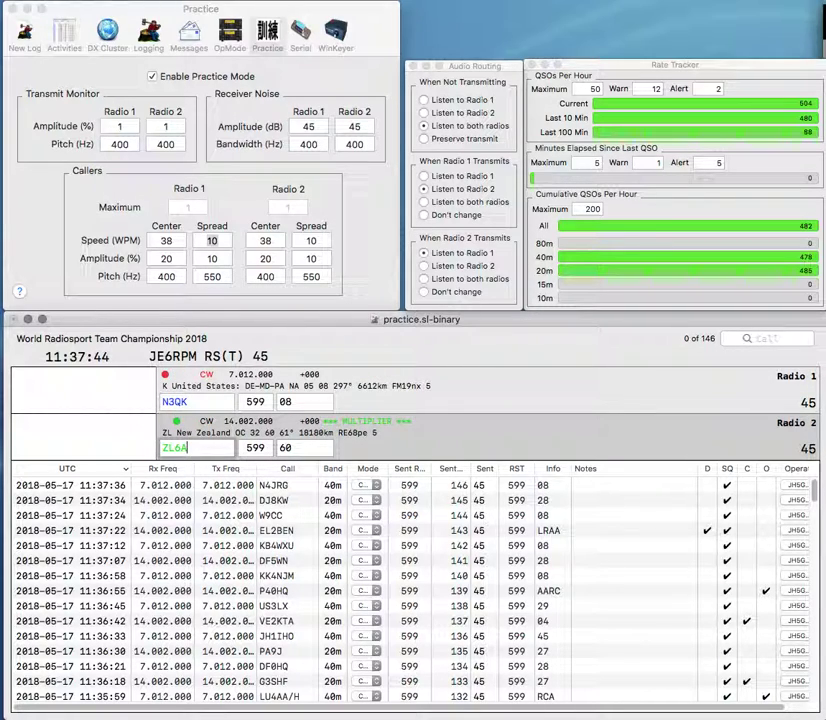
pyautogui.press('BackSpace')
pyautogui.press('BackSpace')
pyautogui.write('NZART')
pyautogui.press('Return')
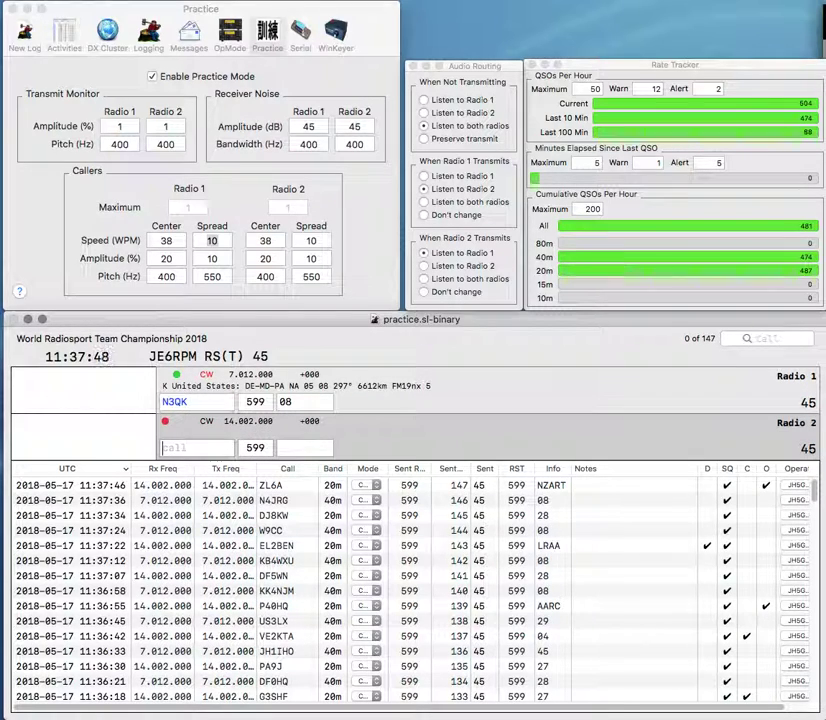
pyautogui.press('Return')
pyautogui.write('RX6FJ')
pyautogui.press('Return')
pyautogui.write('E')
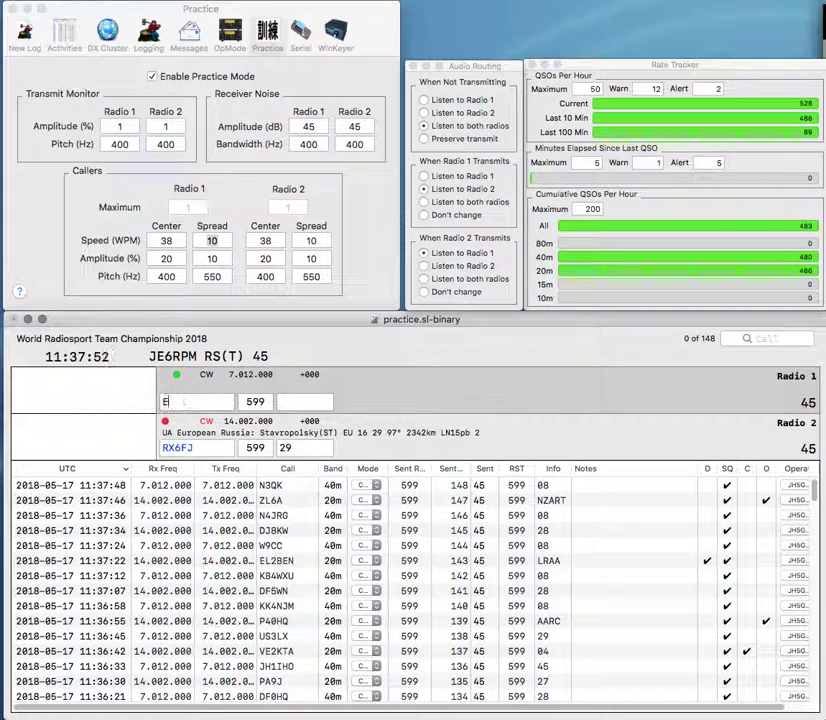
pyautogui.write('A5EV')
pyautogui.press('Return')
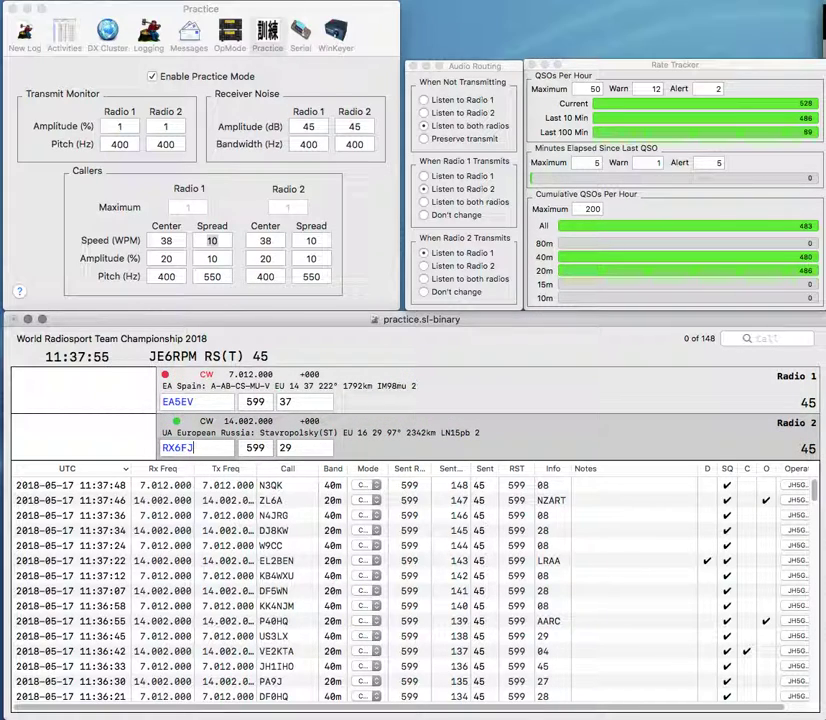
pyautogui.press('Return')
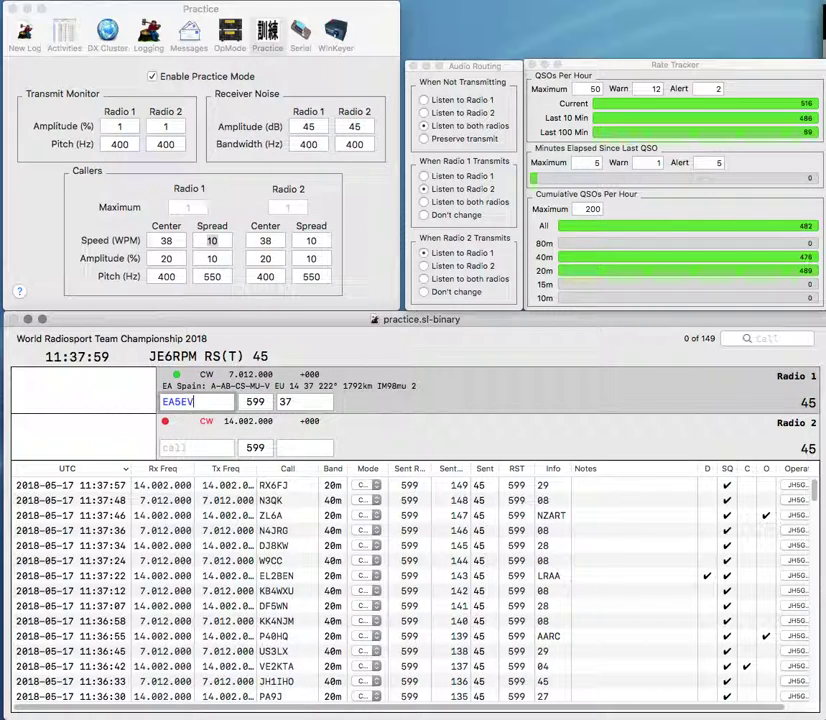
pyautogui.press('Return')
# Work and log DJ7JC on Radio 2 with exchange 28 and JH0IEY on Radio 1 with exchange 45.
pyautogui.write('DJ7JC')
pyautogui.press('Return')
pyautogui.write('JH0IEY')
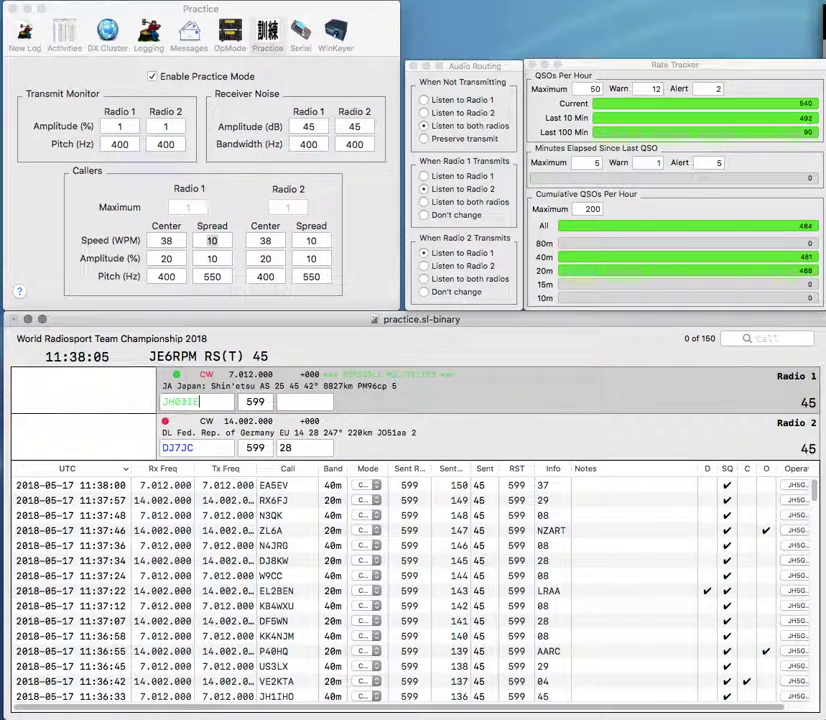
pyautogui.press('Return')
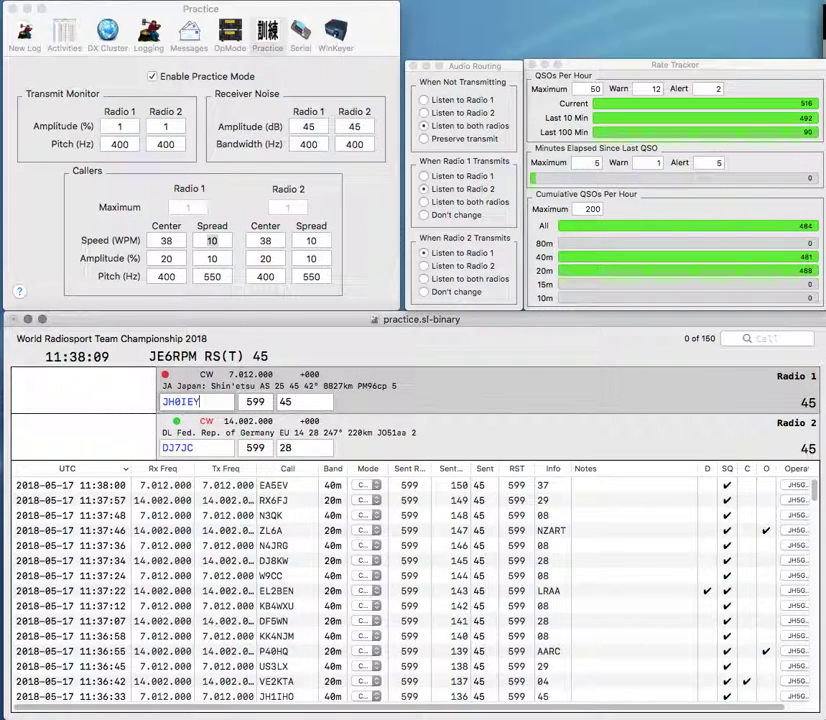
pyautogui.press('Return')
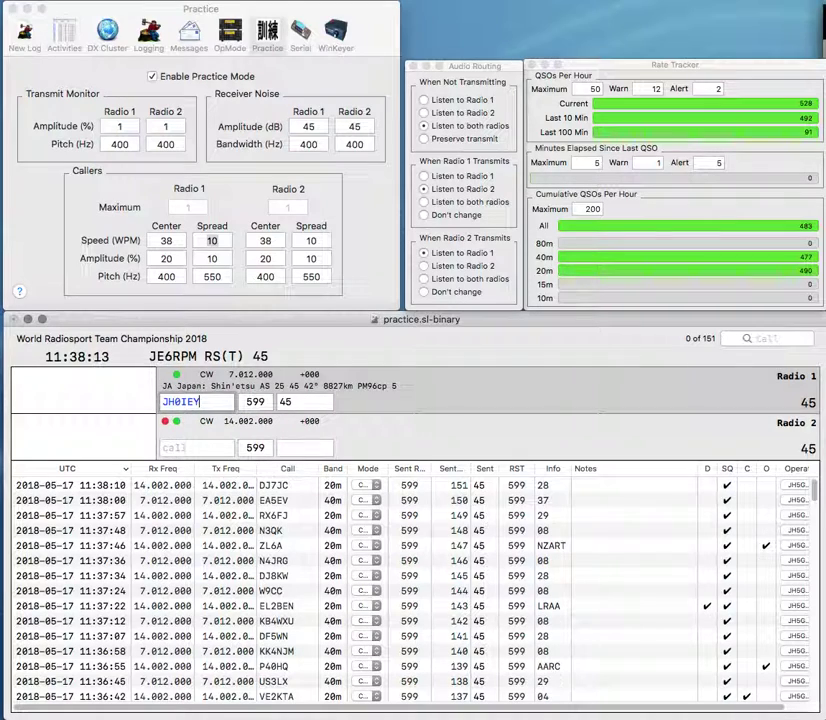
pyautogui.press('Return')
pyautogui.write('G4EDR')
pyautogui.press('Return')
pyautogui.write('27')
pyautogui.write('YS1')
pyautogui.write('NM')
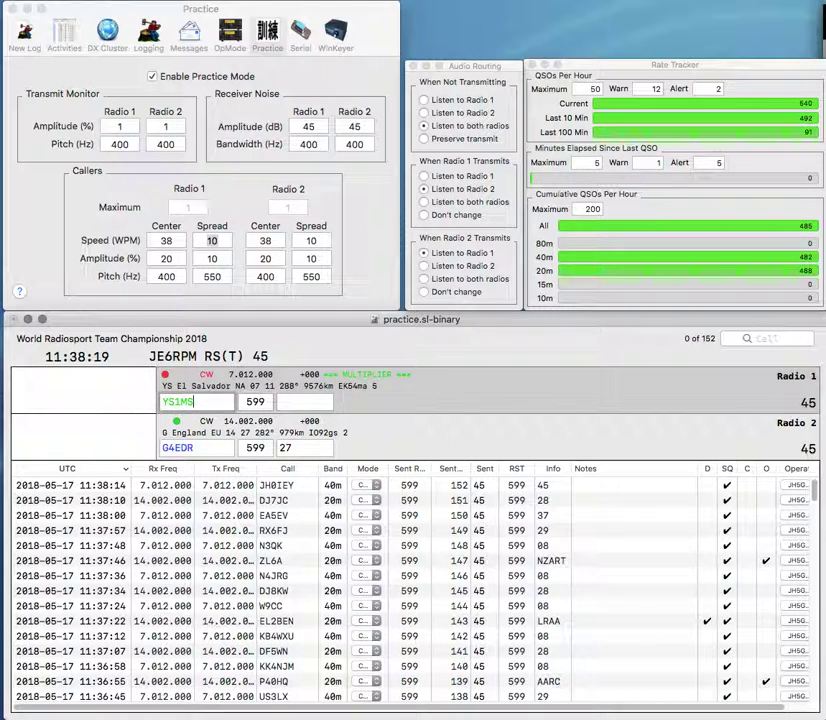
pyautogui.press('Return')
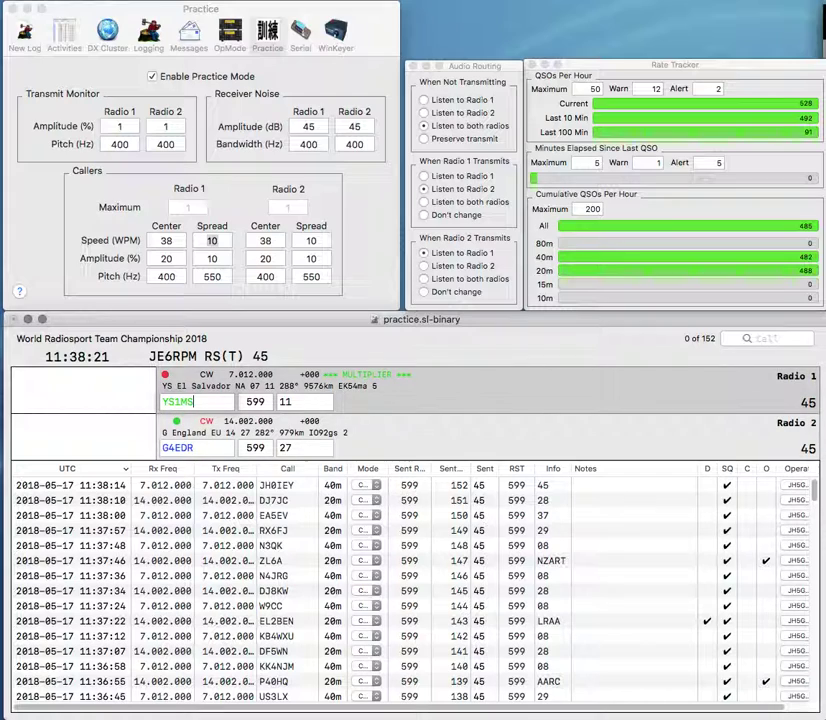
pyautogui.press('Return')
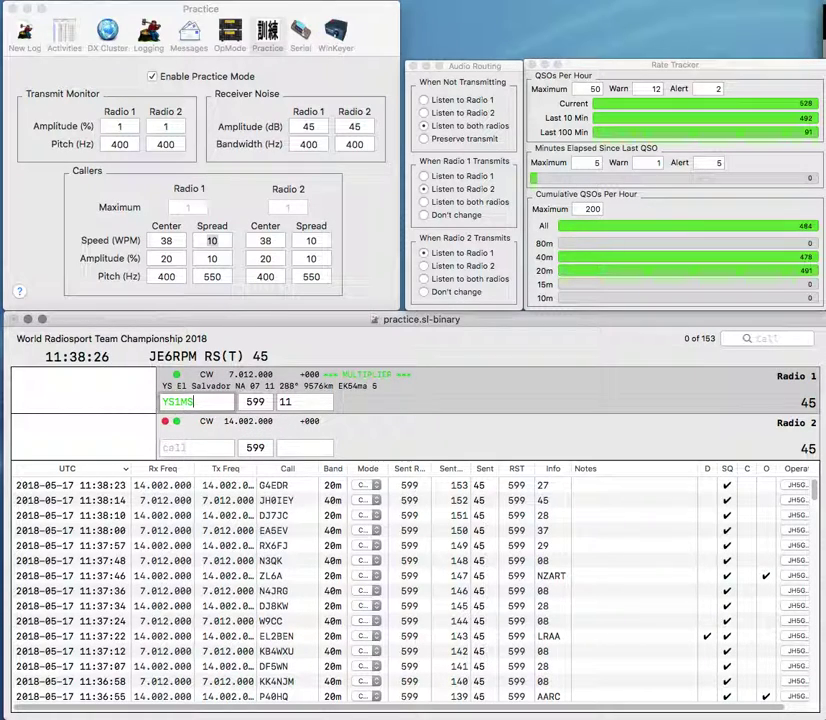
pyautogui.write('R2')
pyautogui.press('Return')
pyautogui.write('S')
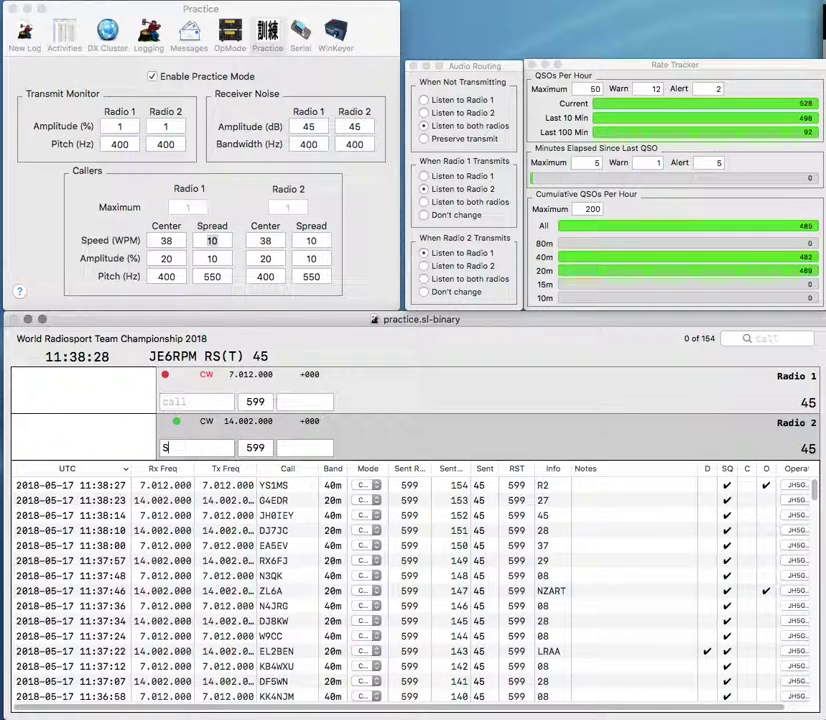
pyautogui.press('BackSpace')
pyautogui.write('X')
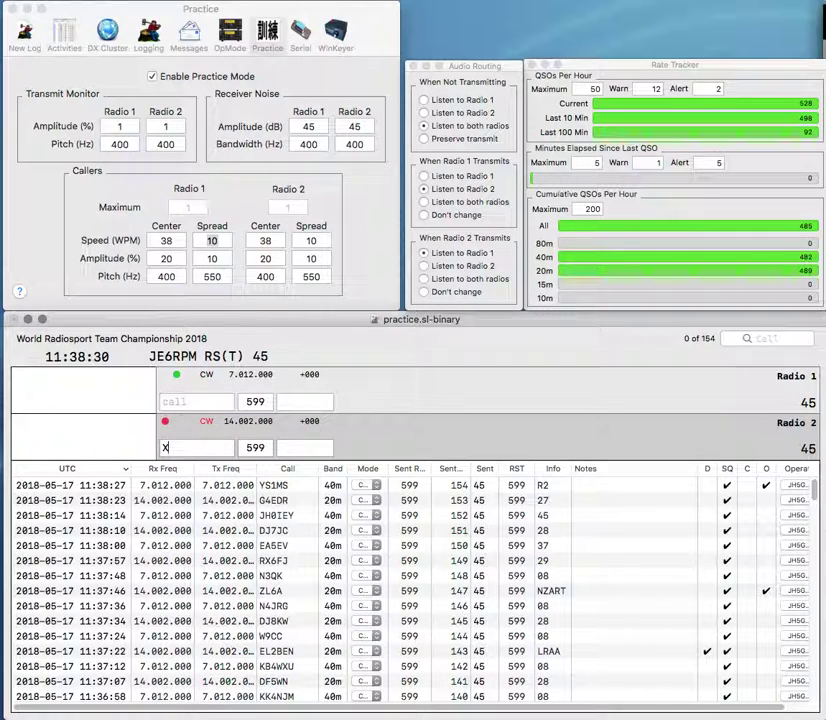
pyautogui.write('W3AFC')
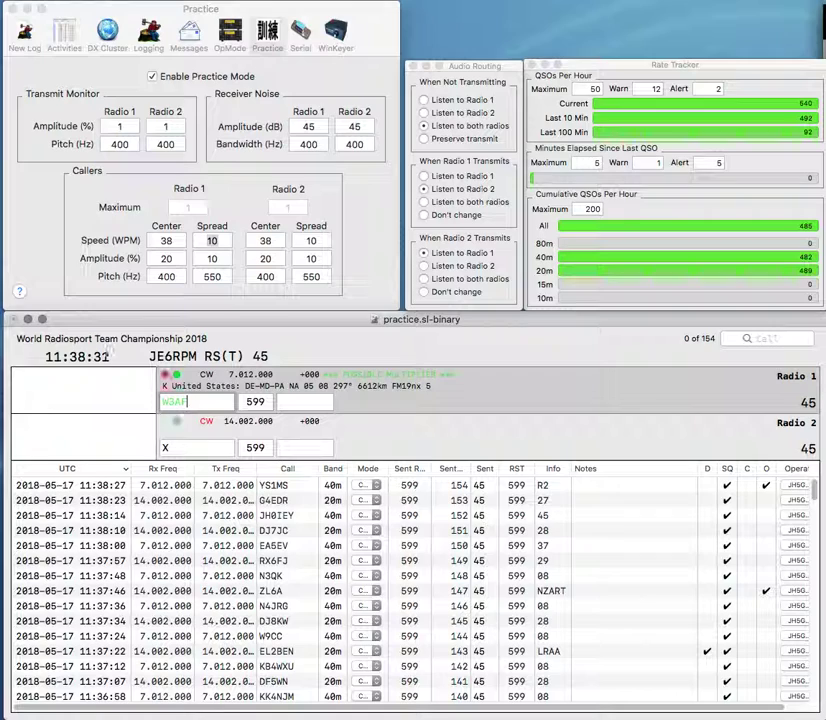
pyautogui.press('Return')
pyautogui.write('D7')
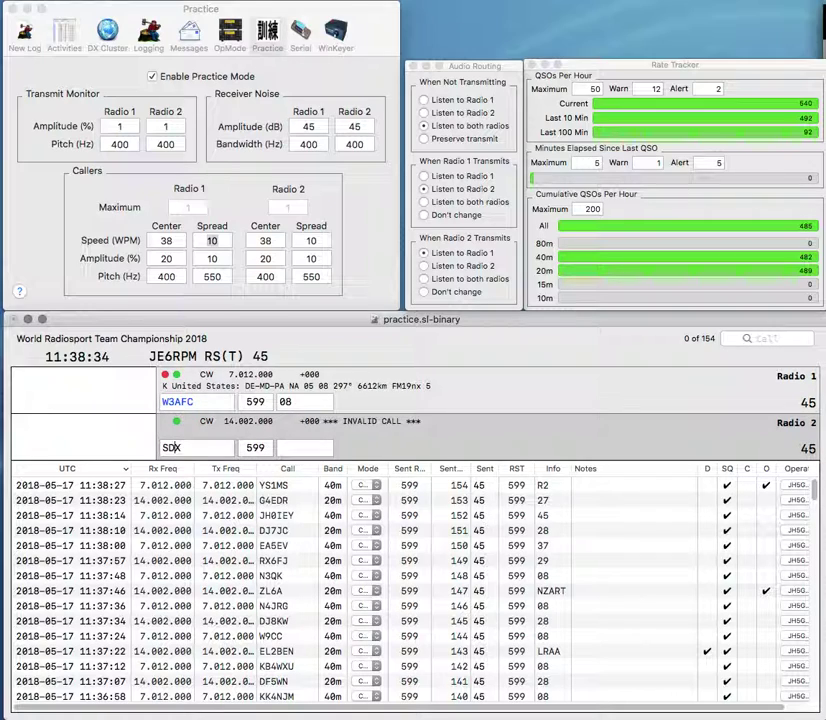
pyautogui.press('Return')
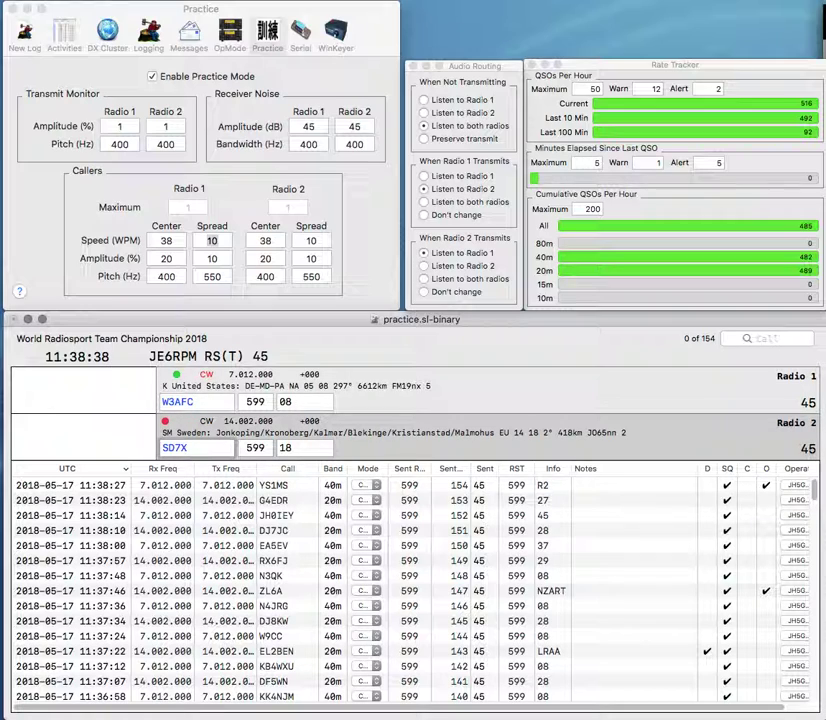
pyautogui.press('Return')
pyautogui.press('Tab')
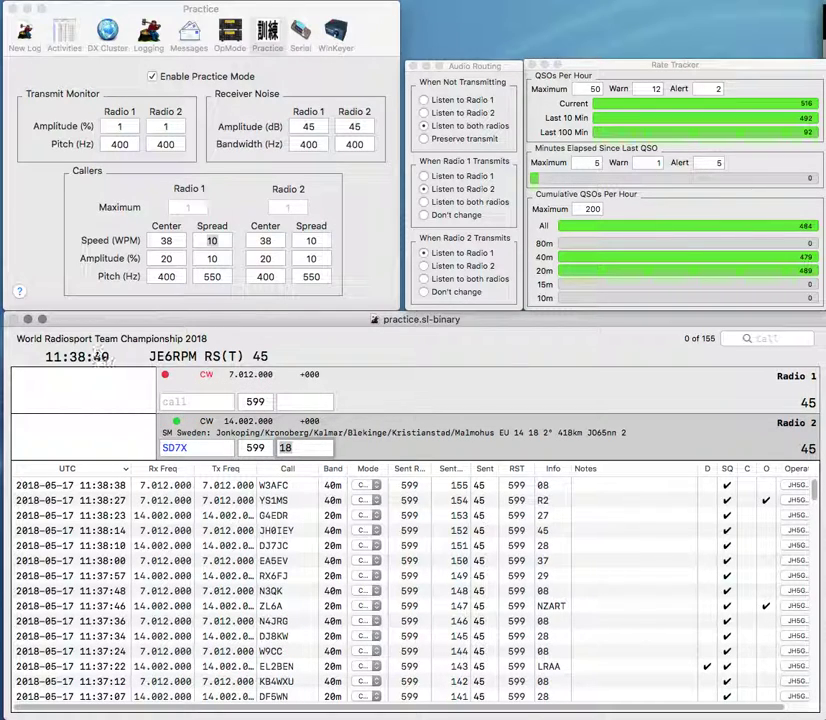
pyautogui.press('Return')
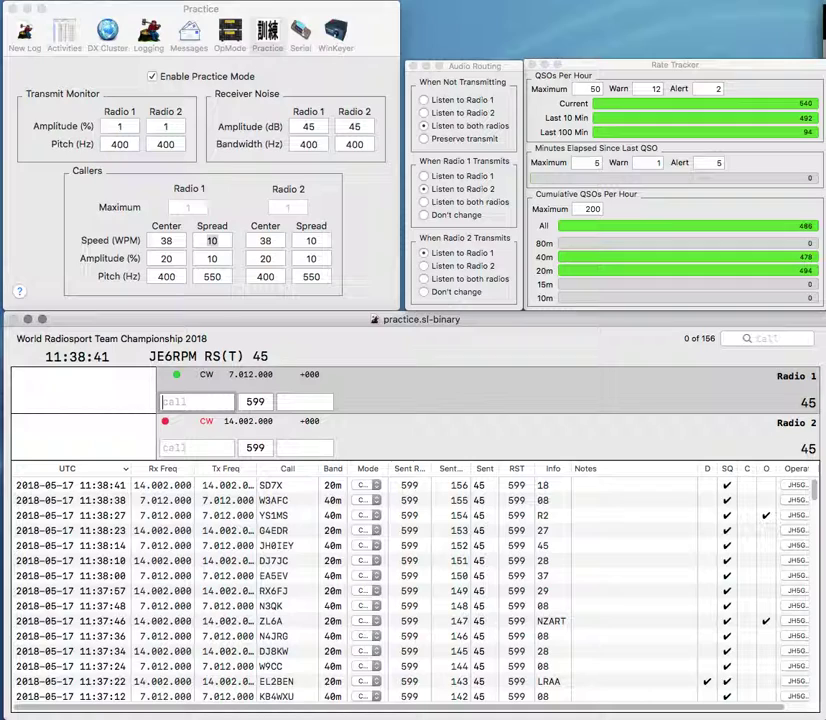
# Work and log T40HQ on Radio 1 with exchange FRC and I0CMD on Radio 2 with exchange 28.
pyautogui.write('T40HQ')
pyautogui.press('Return')
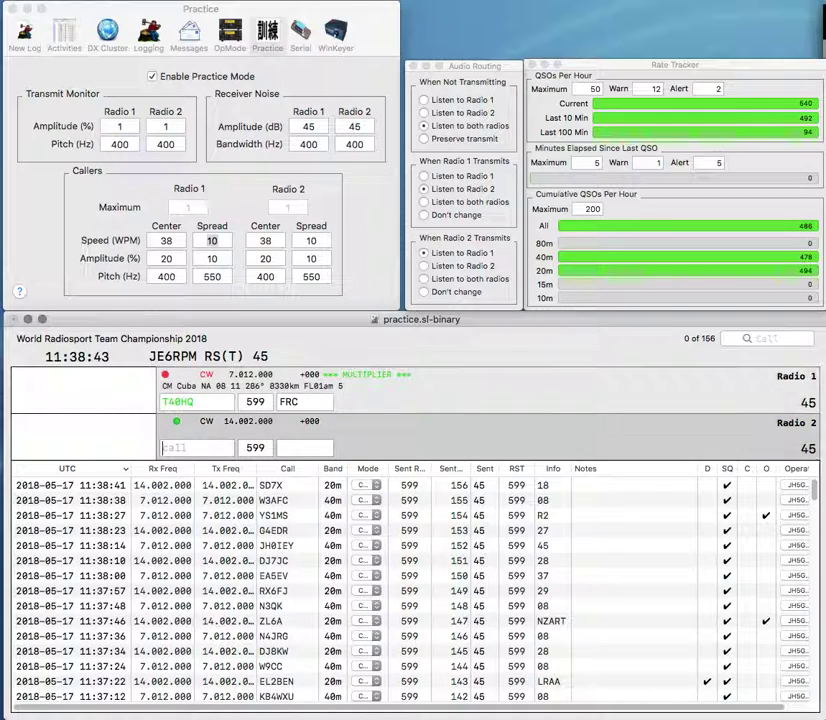
pyautogui.write('I0CMD')
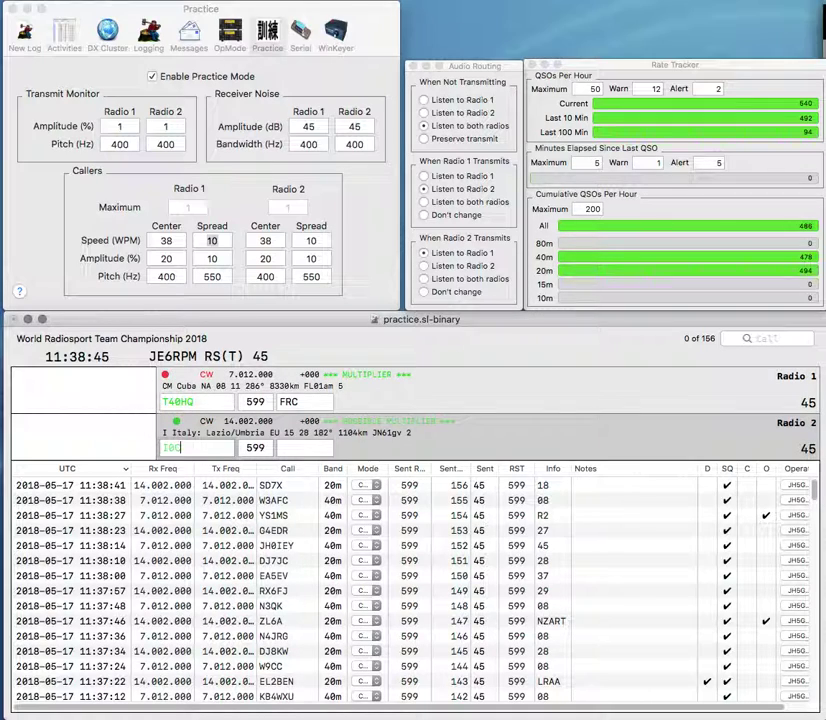
pyautogui.press('Return')
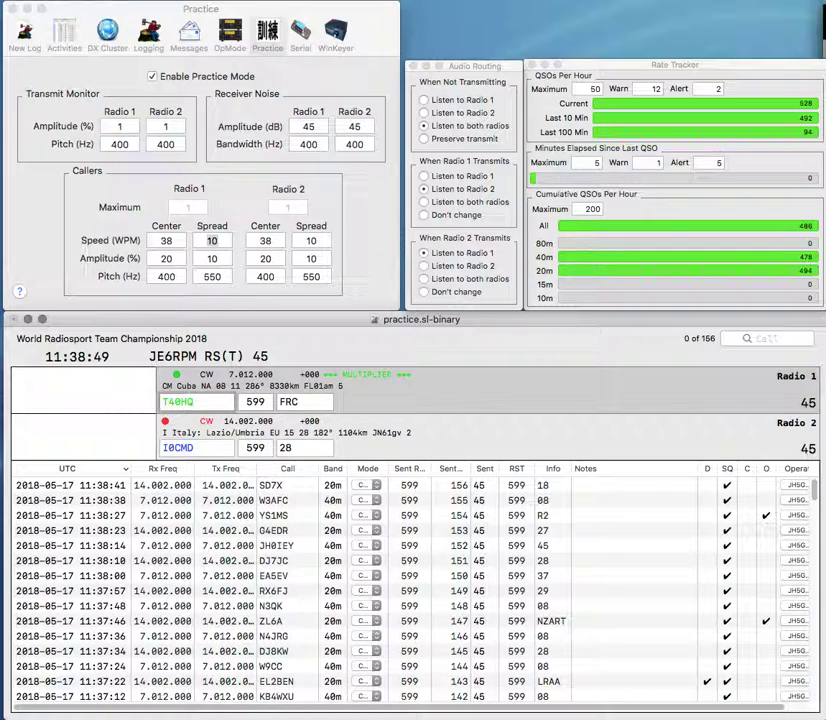
pyautogui.press('Return')
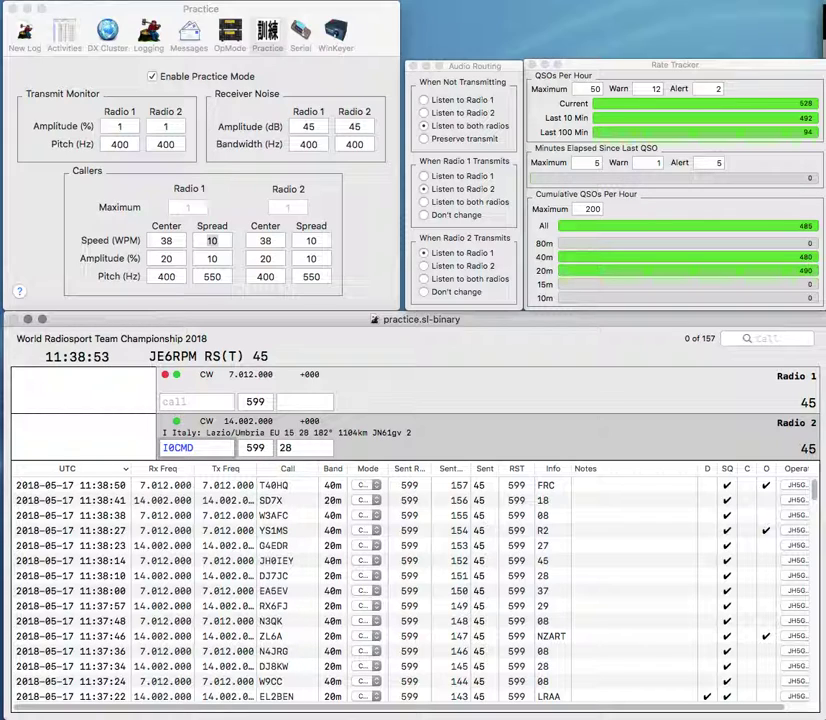
pyautogui.press('Return')
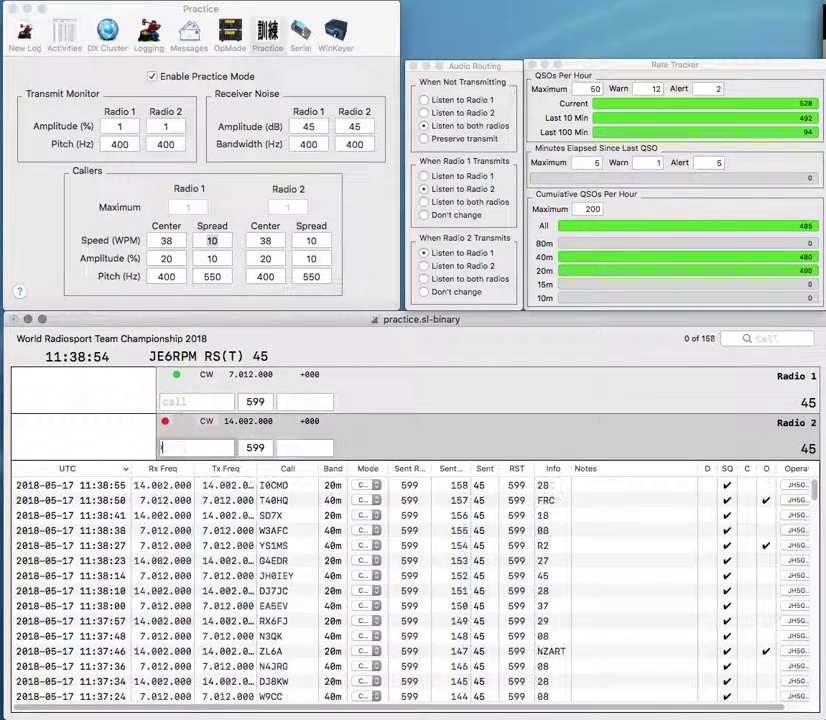
# Work and log PJ2HQ on Radio 1 with its exchange replaced by VRONA, and ZS9HQ on Radio 2 with exchange SARL.
pyautogui.write('PJ2HQ')
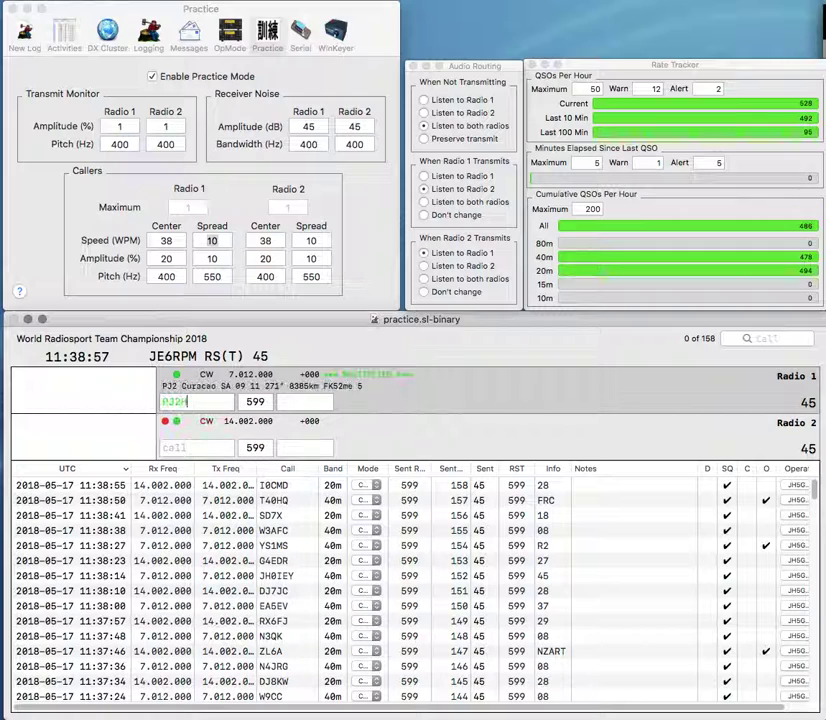
pyautogui.press('Return')
pyautogui.write('ZS9HQ')
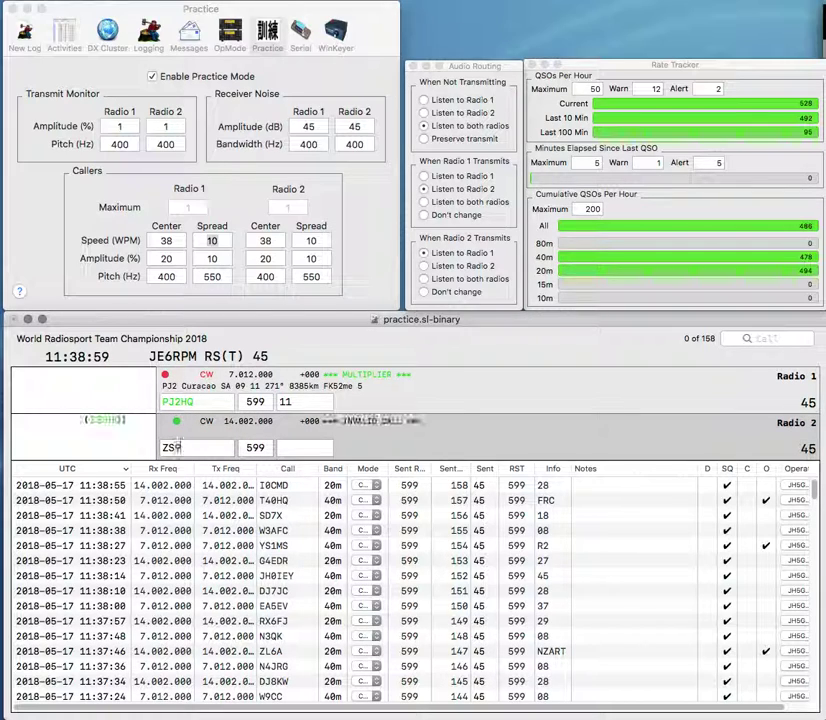
pyautogui.press('Return')
pyautogui.write('VRONQ')
pyautogui.press('BackSpace')
pyautogui.press('BackSpace')
pyautogui.write('NA')
pyautogui.press('Return')
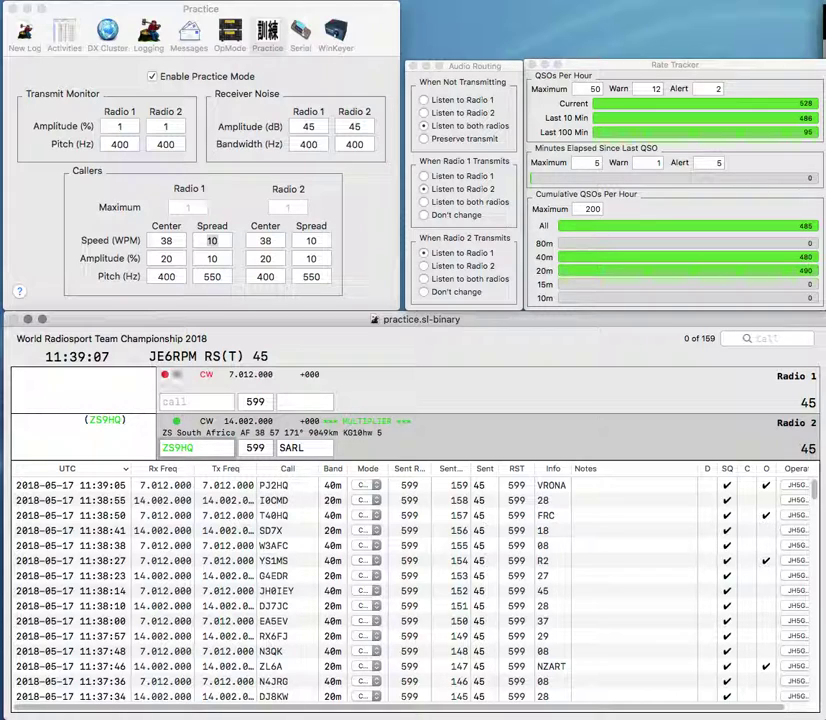
pyautogui.press('Return')
# Work and log K7ATK on Radio 1 with exchange 06 and RV6F on Radio 2 with exchange 29.
pyautogui.write('K7ATK')
pyautogui.press('Return')
pyautogui.write('RV6V')
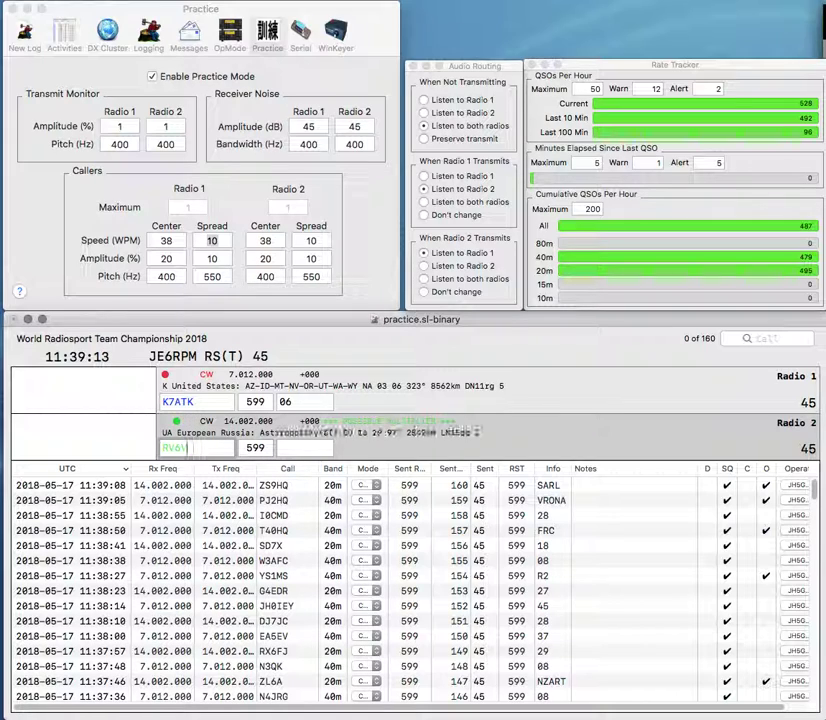
pyautogui.press('BackSpace')
pyautogui.write('F')
pyautogui.press('Return')
pyautogui.press('Return')
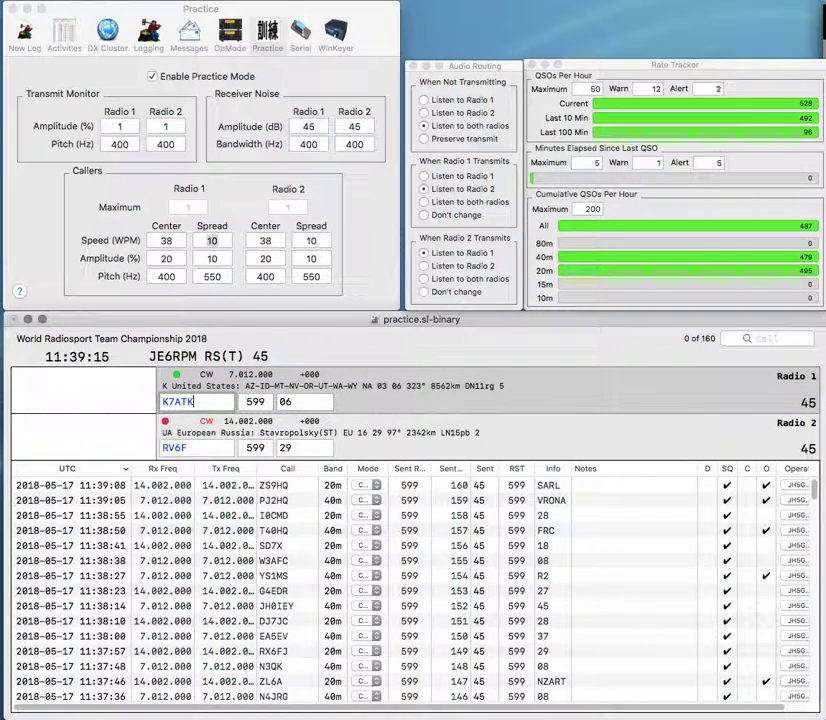
pyautogui.press('Down')
pyautogui.press('Return')
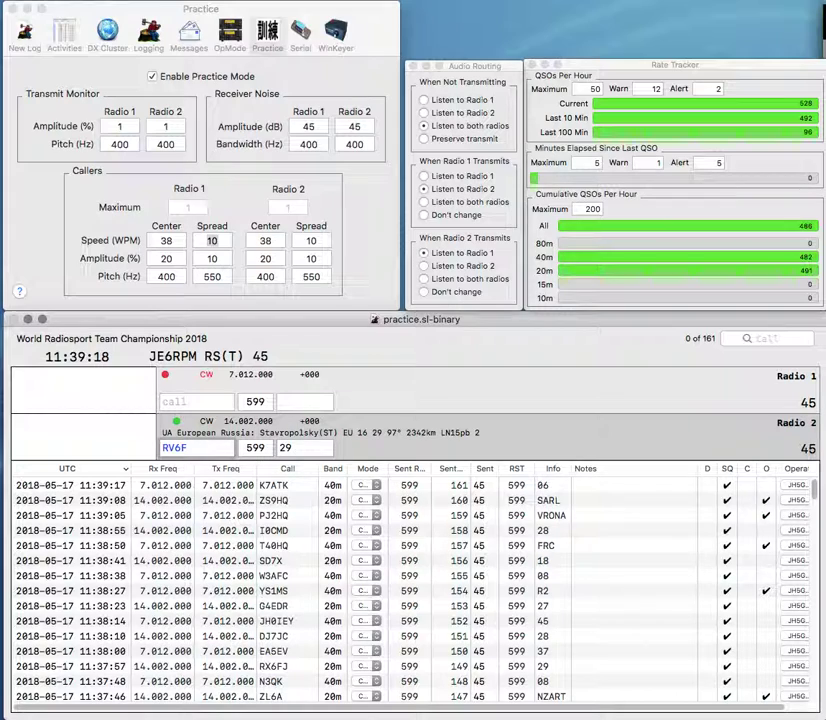
pyautogui.press('Return')
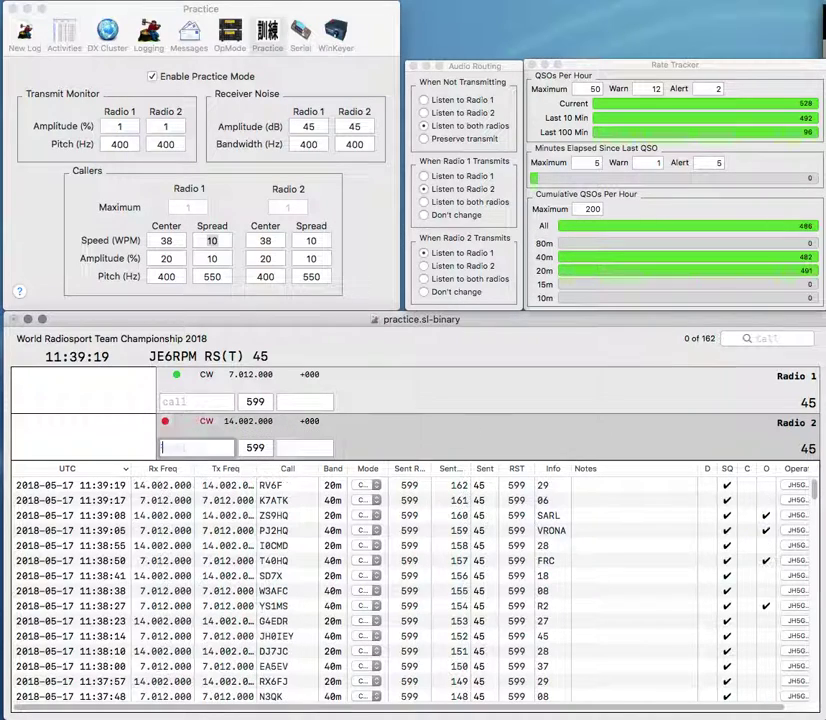
# Work and log W2SC on Radio 1 with exchange 08, while answering NF2X on Radio 2.
pyautogui.write('W2SC')
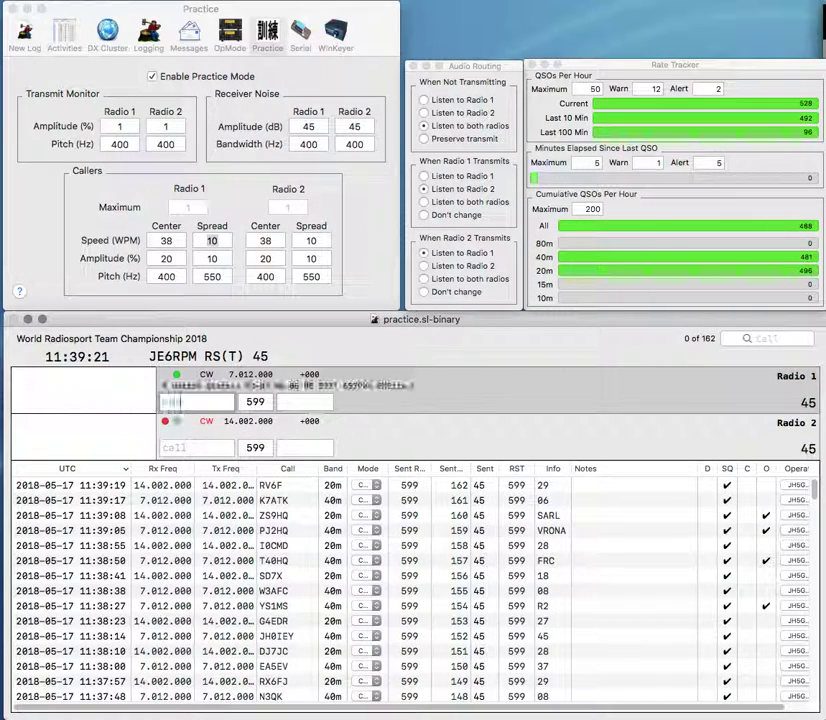
pyautogui.press('Return')
pyautogui.write('N2X')
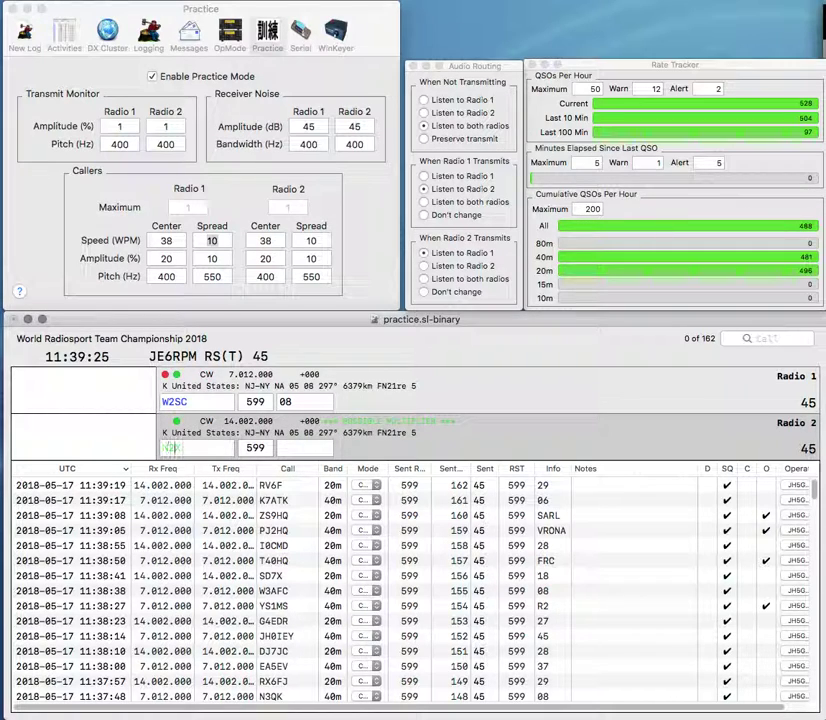
pyautogui.press('Return')
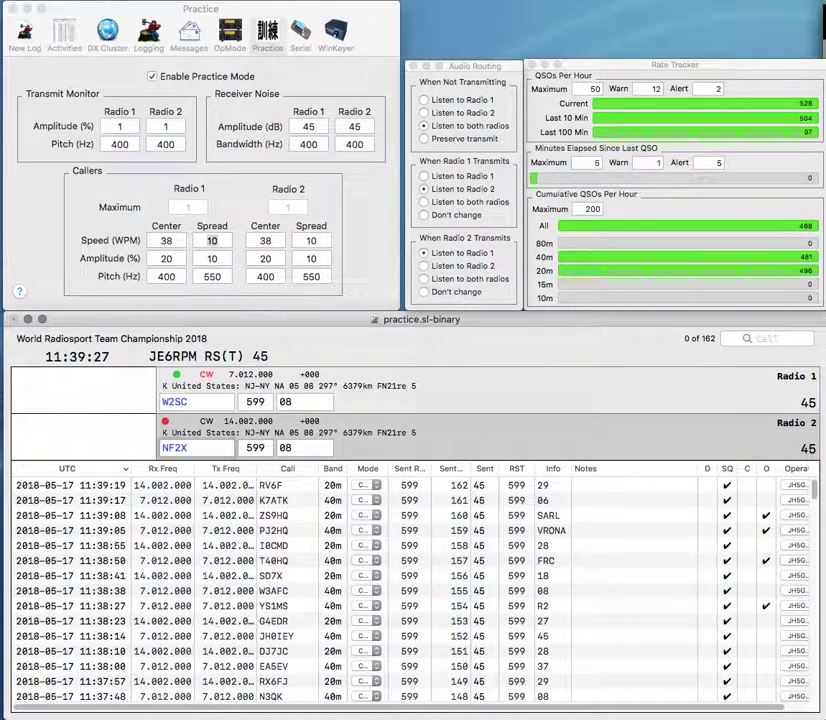
pyautogui.press('Return')
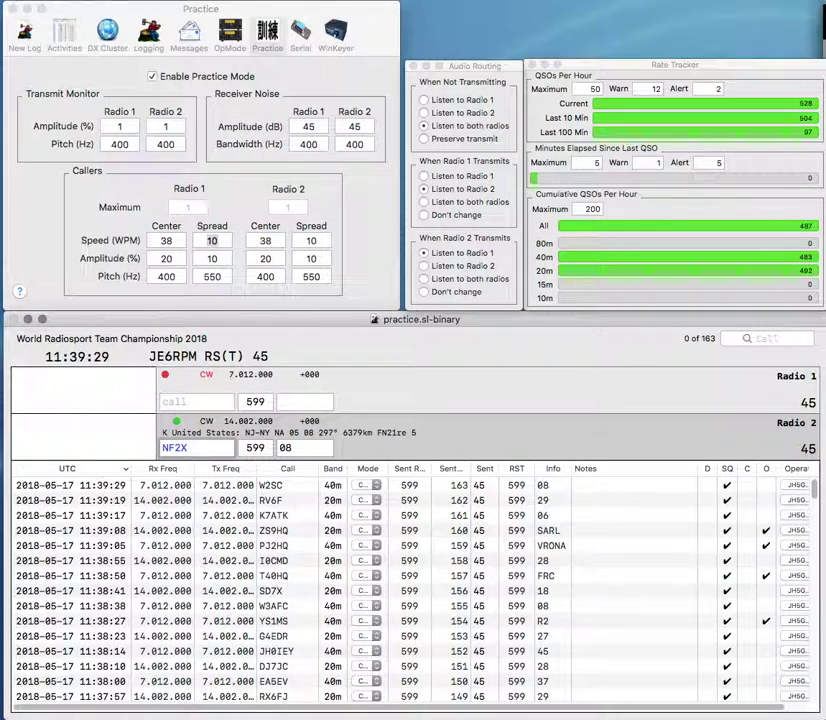
pyautogui.write('4')
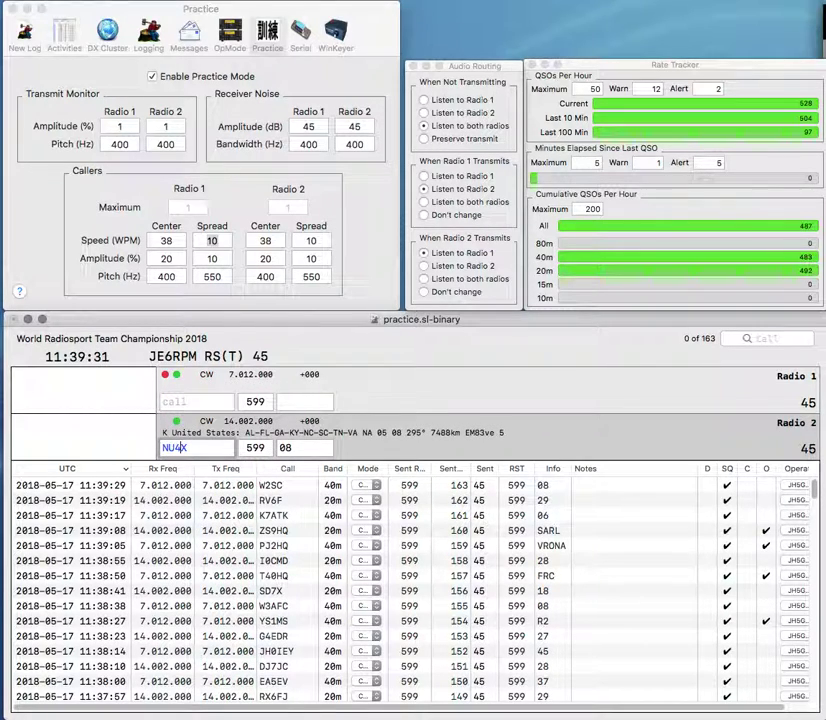
pyautogui.press('Return')
pyautogui.write('IK3SSJ')
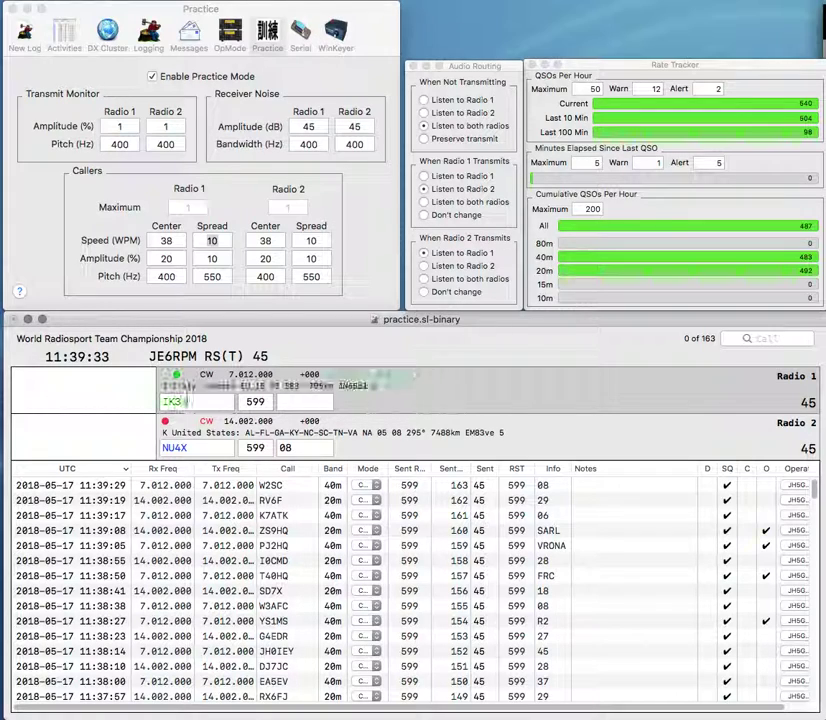
pyautogui.press('Return')
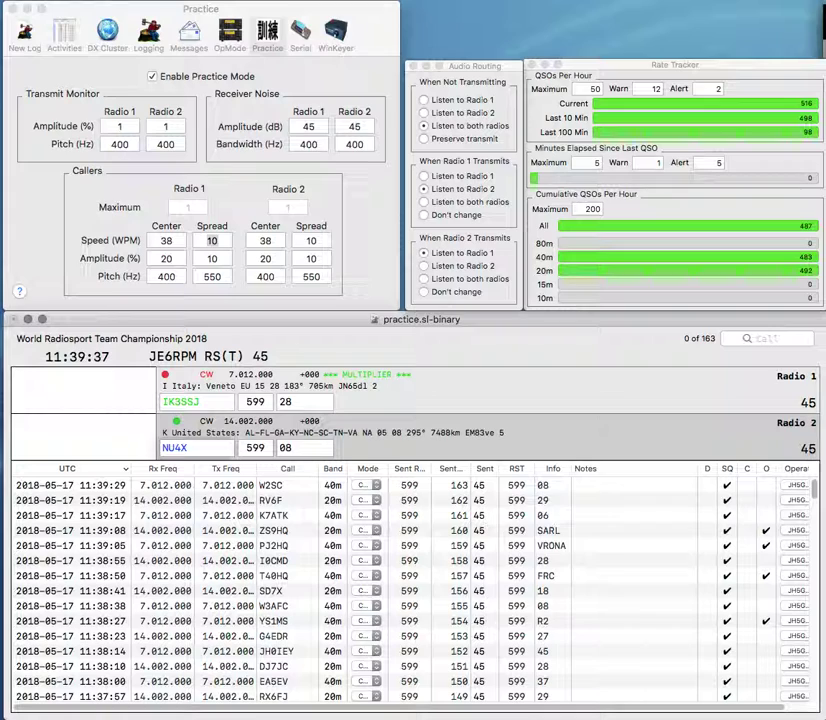
pyautogui.press('Return')
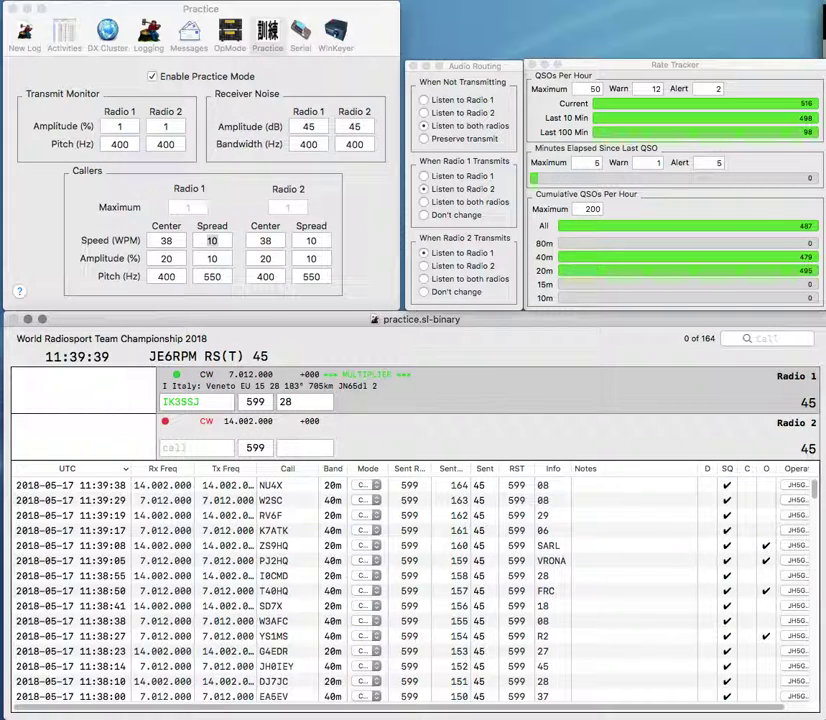
pyautogui.write('G3ZSS')
pyautogui.press('Return')
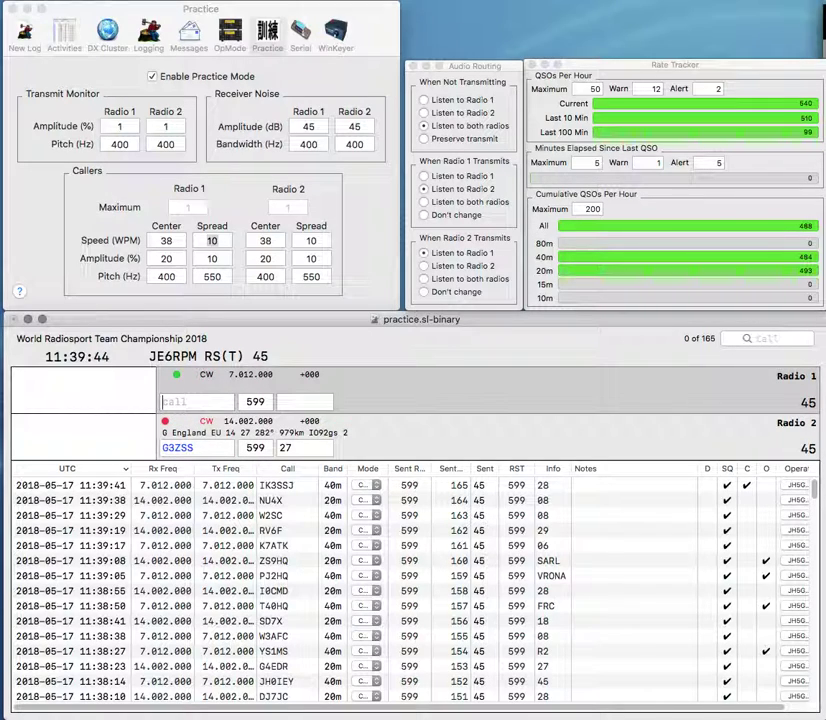
pyautogui.write('KC')
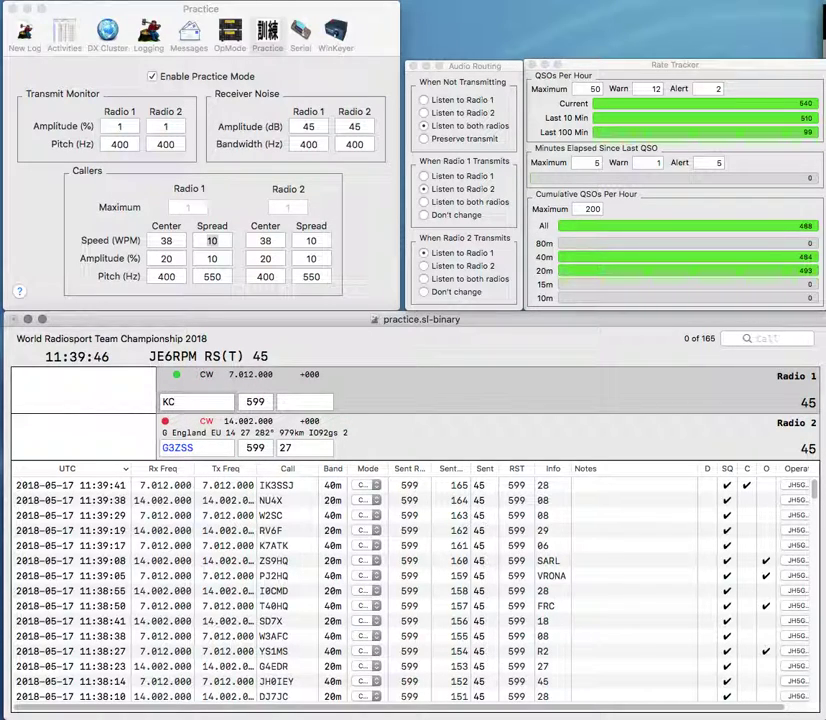
pyautogui.write('9IRQ')
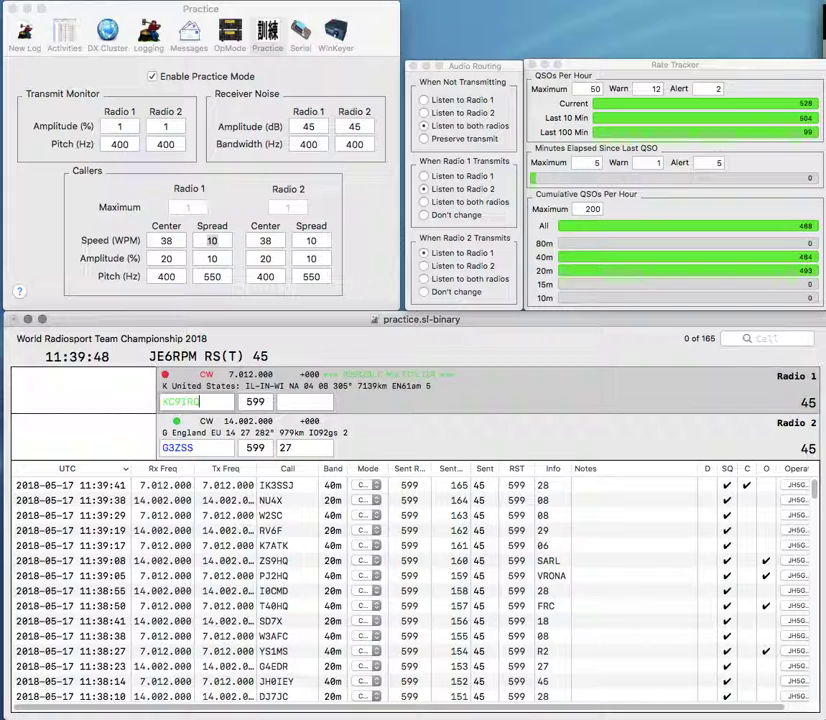
pyautogui.press('Return')
pyautogui.press('Return')
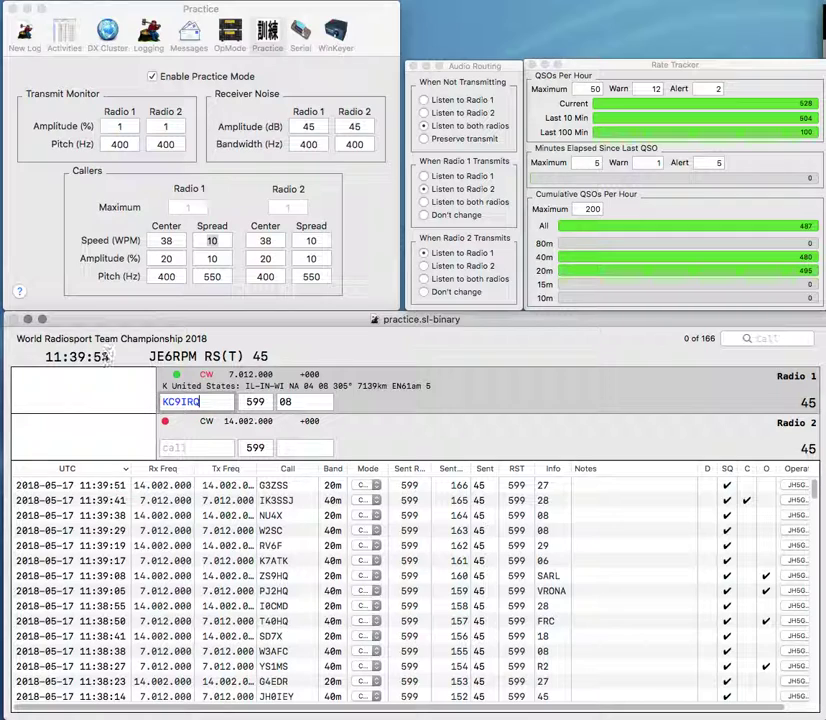
# Turn off practice mode to end the simulated session.
pyautogui.click(153, 77)
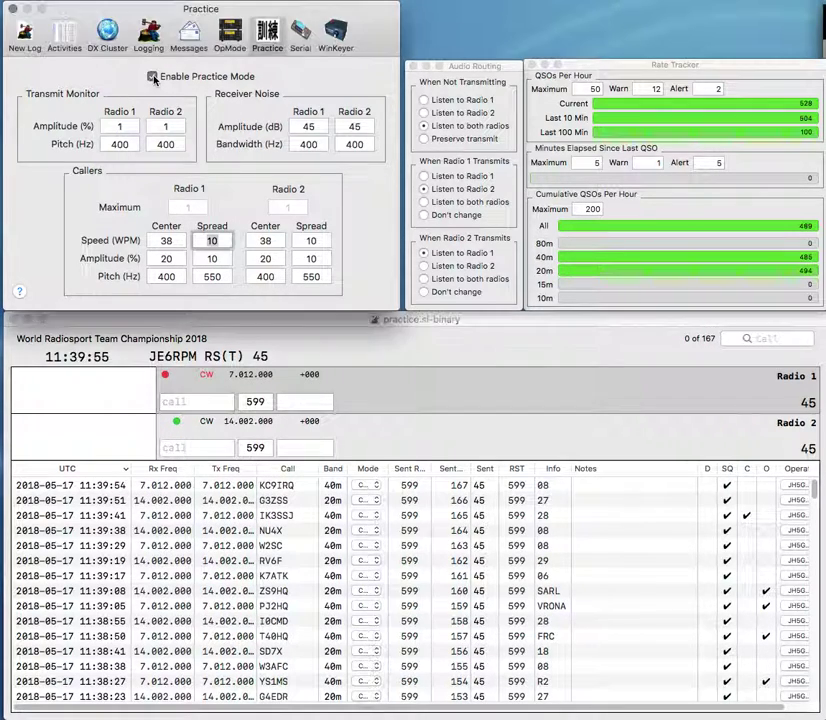